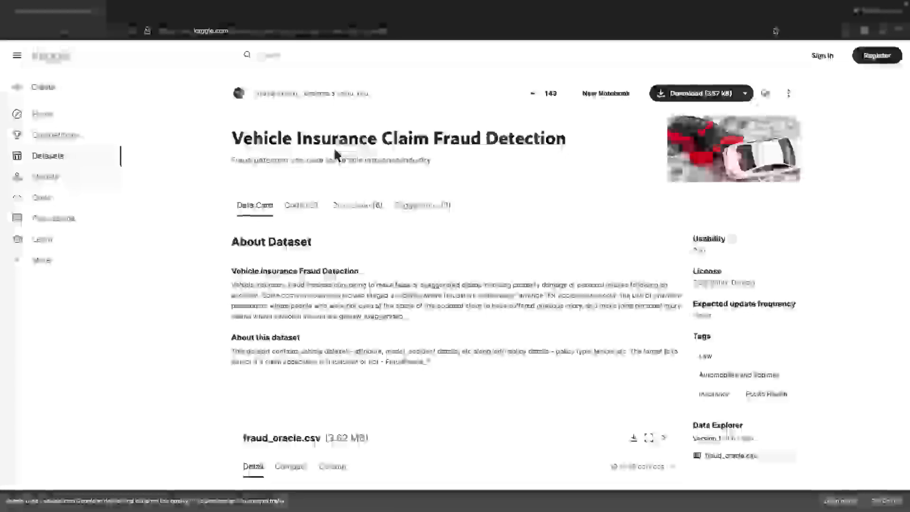
Step: Review the Vehicle Insurance Claim Fraud Detection dataset's description, its target column and the fraud_oracle.csv column preview
{"action": "scroll", "coordinate": [304, 150], "scroll_direction": "up", "scroll_amount": 1}
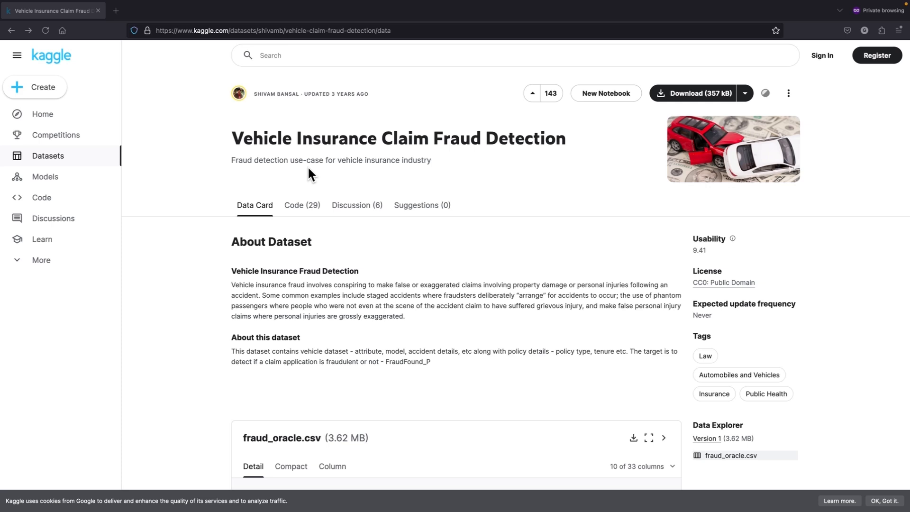
{"action": "scroll", "coordinate": [309, 169], "scroll_direction": "down", "scroll_amount": 2}
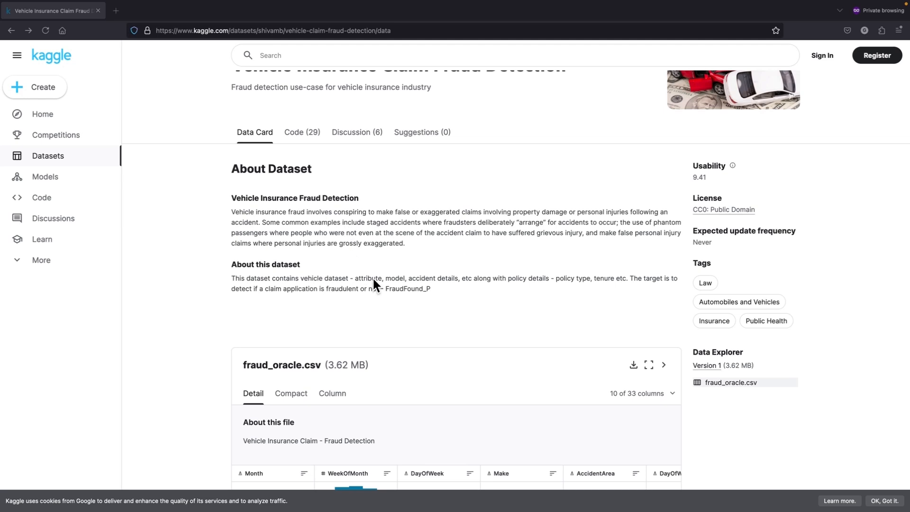
{"action": "scroll", "coordinate": [371, 279], "scroll_direction": "down", "scroll_amount": 2}
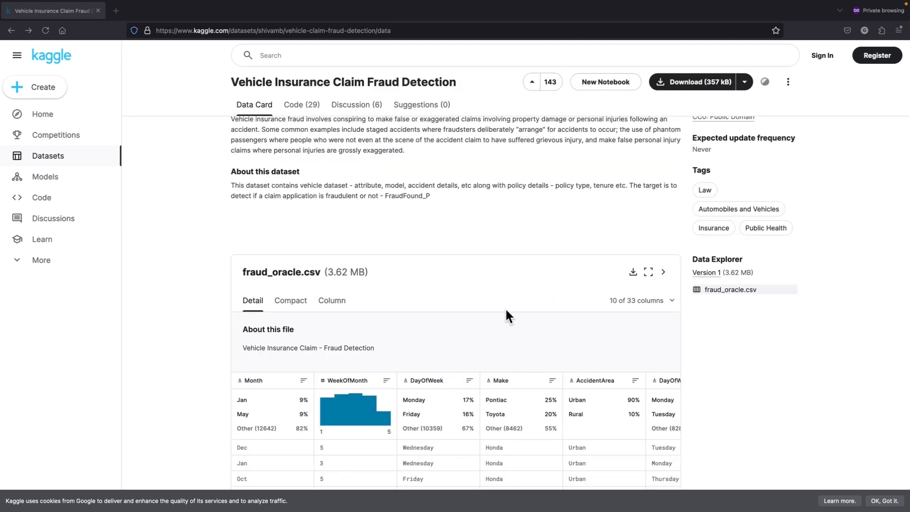
{"action": "scroll", "coordinate": [506, 311], "scroll_direction": "up", "scroll_amount": 1}
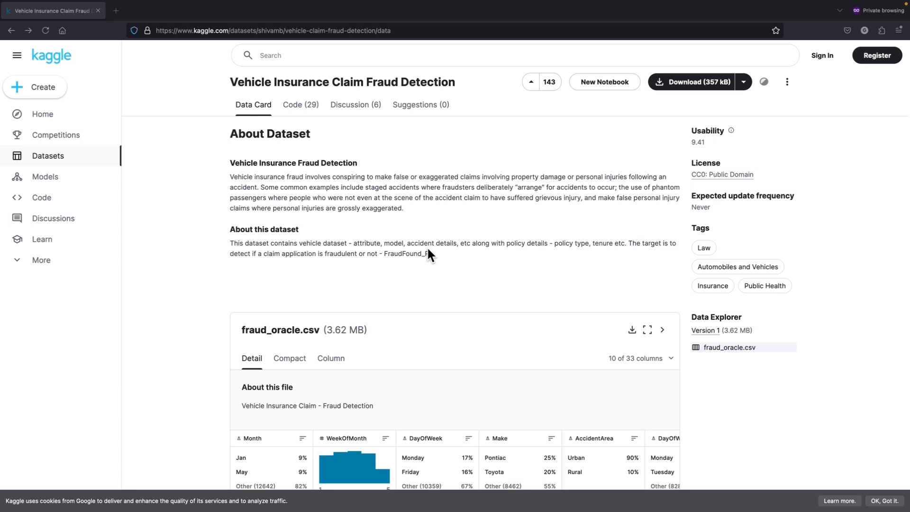
{"action": "scroll", "coordinate": [428, 249], "scroll_direction": "down", "scroll_amount": 3}
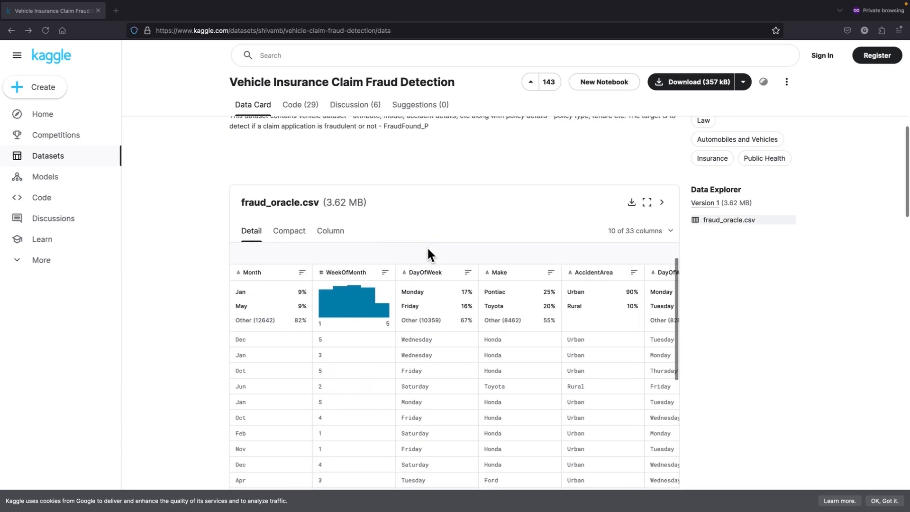
{"action": "scroll", "coordinate": [194, 237], "scroll_direction": "down", "scroll_amount": 1}
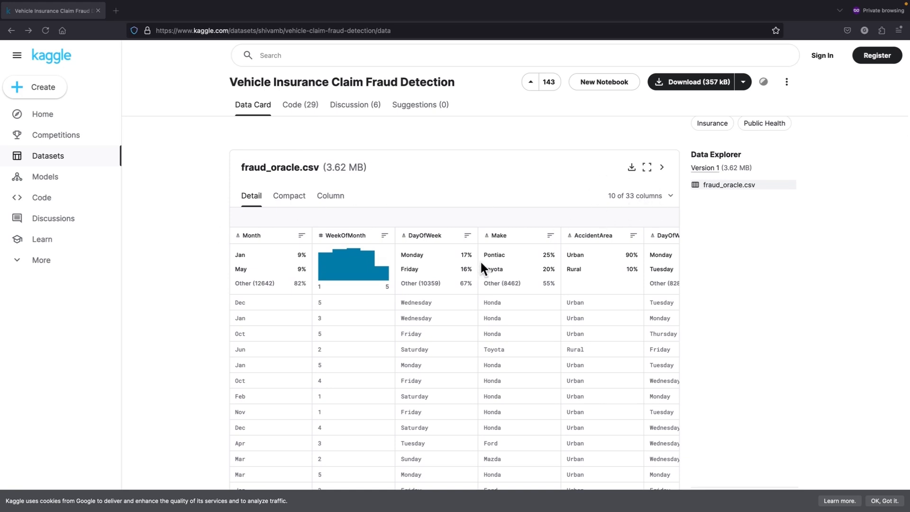
{"action": "scroll", "coordinate": [589, 191], "scroll_direction": "up", "scroll_amount": 1}
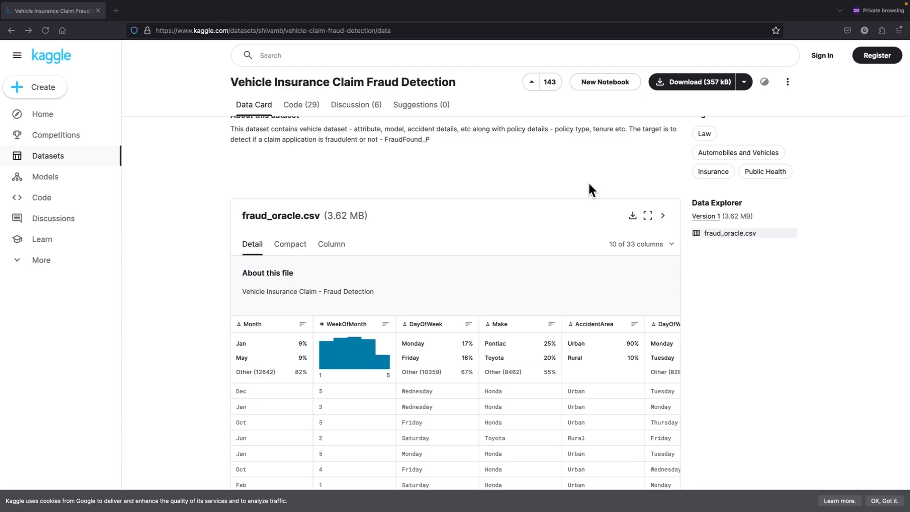
{"action": "scroll", "coordinate": [589, 184], "scroll_direction": "up", "scroll_amount": 5}
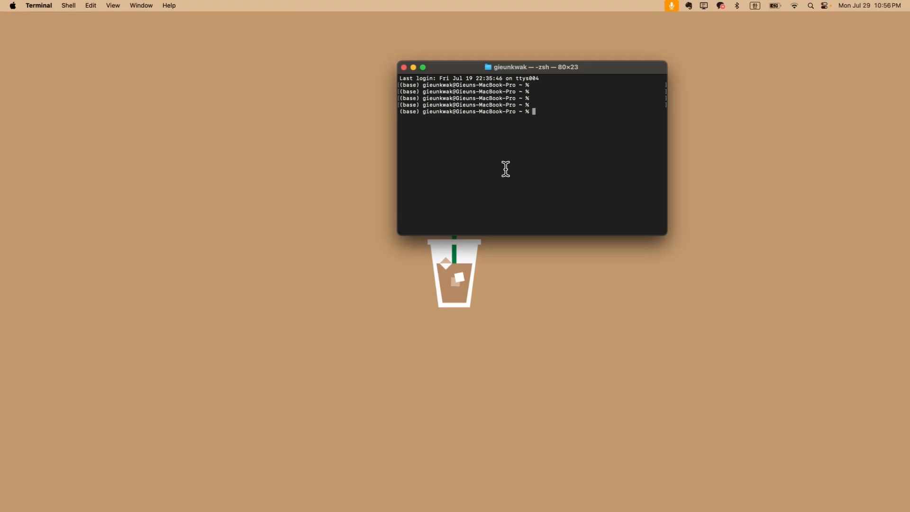
Step: Create a conda environment named test with Python 3.11, accept the package installation, and activate the environment
{"action": "left_click_drag", "start_coordinate": [516, 63], "coordinate": [417, 78]}
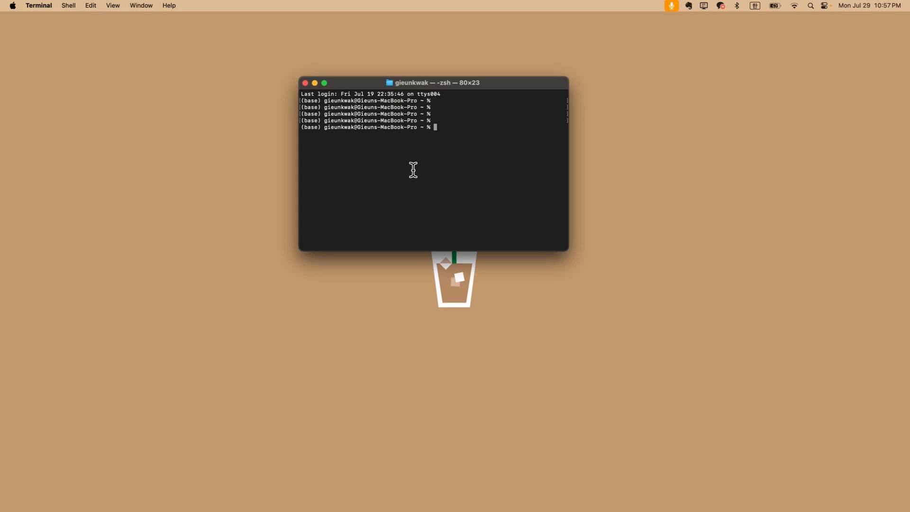
{"action": "type", "text": "ㅊㅇ"}
{"action": "key", "text": "BackSpace"}
{"action": "key", "text": "BackSpace"}
{"action": "key", "text": "BackSpace"}
{"action": "key", "text": "ctrl+space"}
{"action": "type", "text": "conda create -n "}
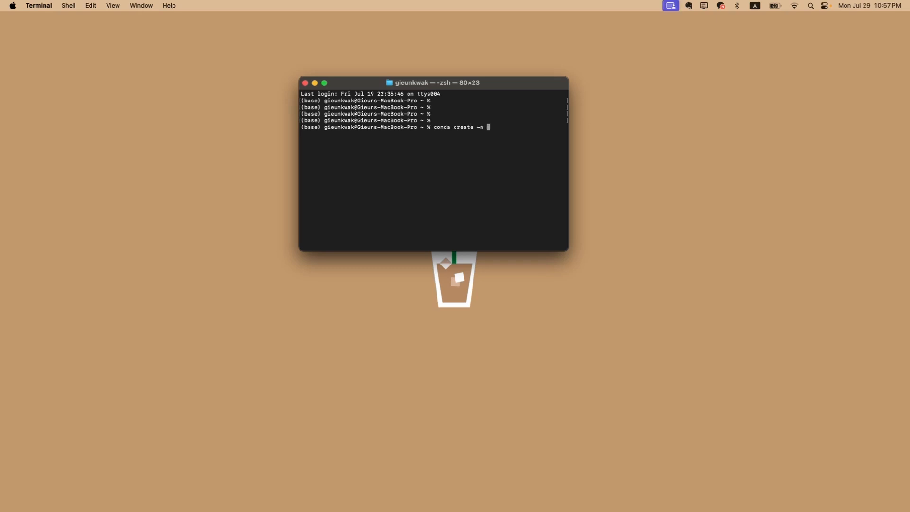
{"action": "type", "text": "test python=3.11"}
{"action": "key", "text": "Return"}
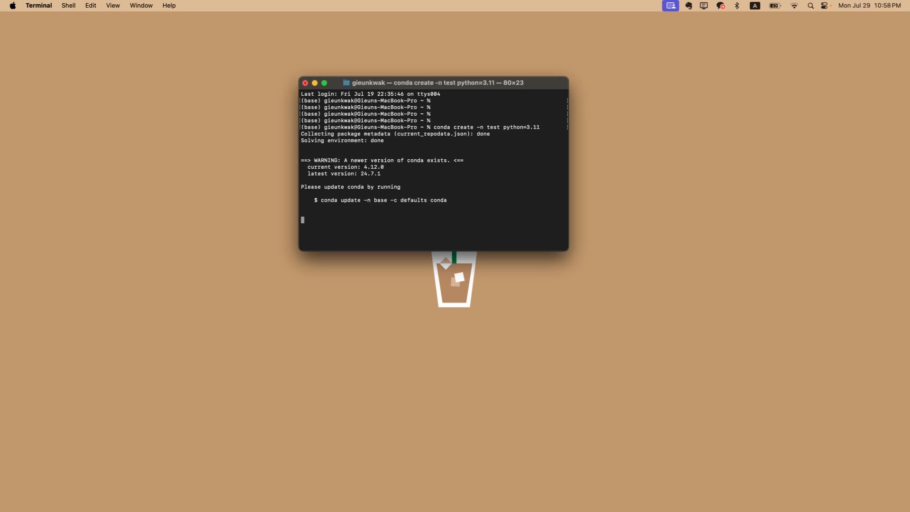
{"action": "type", "text": "y"}
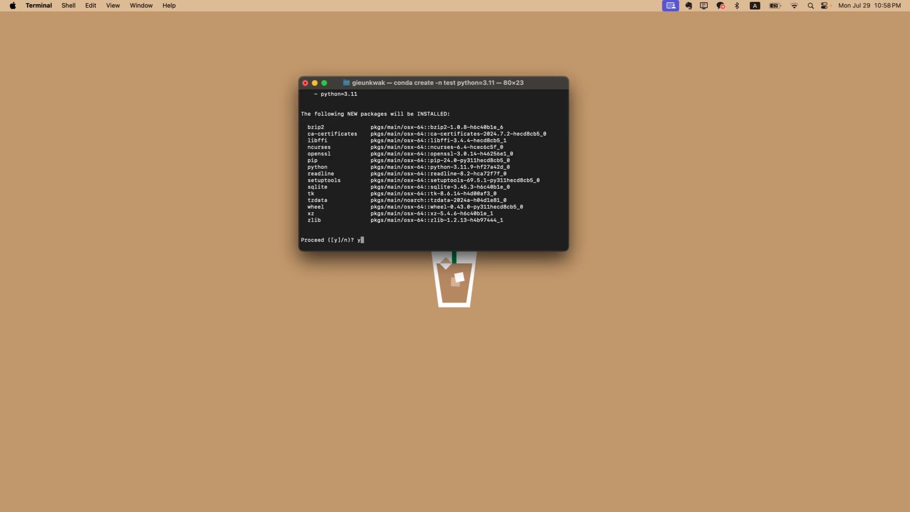
{"action": "key", "text": "Return"}
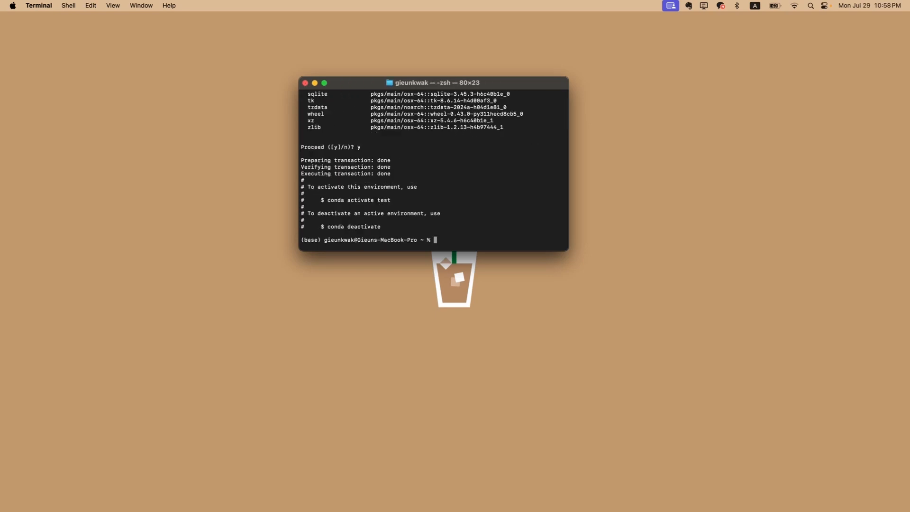
{"action": "type", "text": "conda activate test"}
{"action": "key", "text": "Return"}
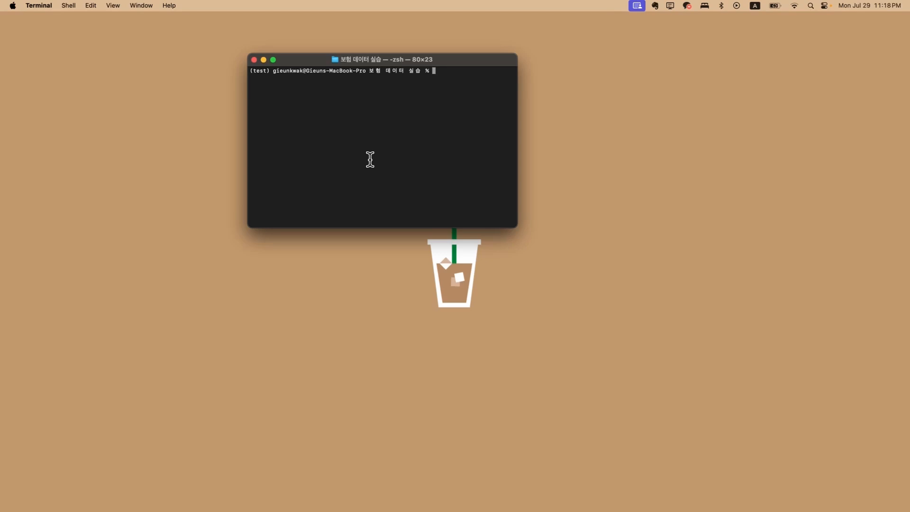
Step: List the contents of the 보험 데이터 실습 folder with ls, and try the dir command as well
{"action": "type", "text": "ls"}
{"action": "key", "text": "Return"}
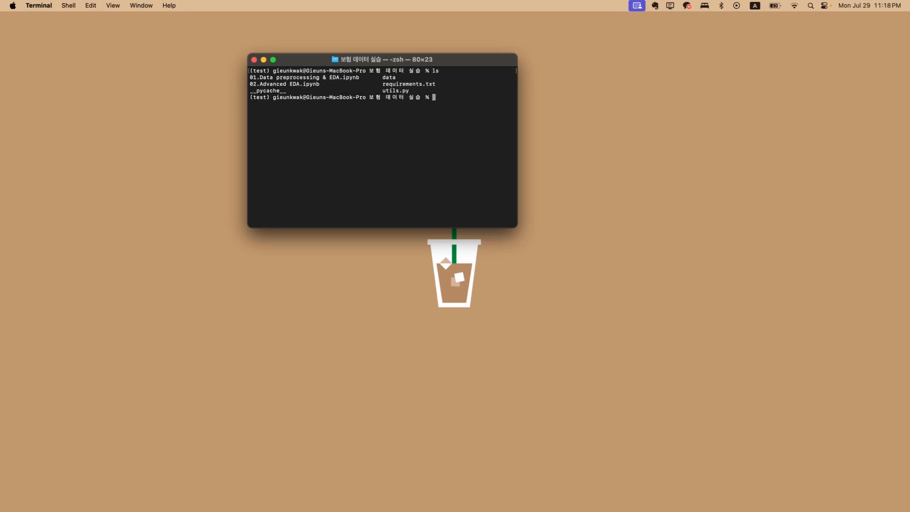
{"action": "type", "text": "dir"}
{"action": "key", "text": "Return"}
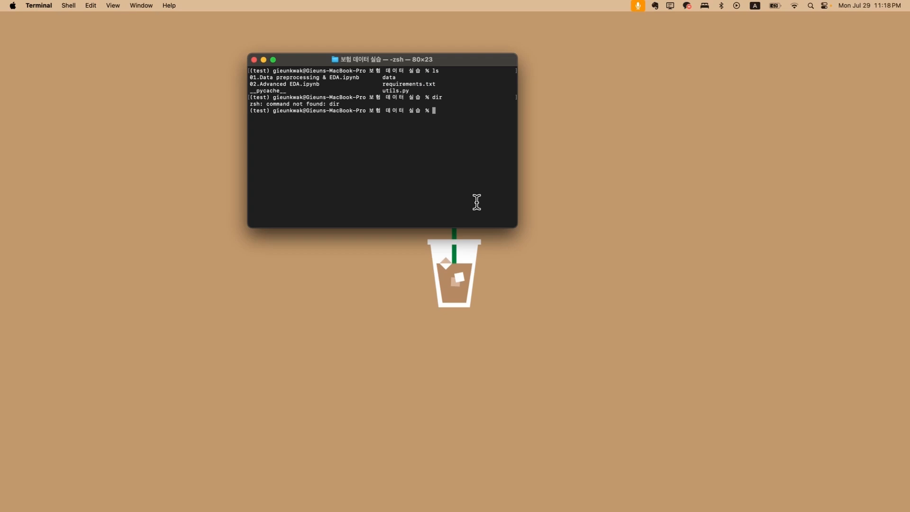
Step: Install the packages from requirements.txt into the test environment with pip and highlight the summary of installed packages
{"action": "type", "text": "pip install -r"}
{"action": "type", "text": "req"}
{"action": "key", "text": "Tab"}
{"action": "key", "text": "Return"}
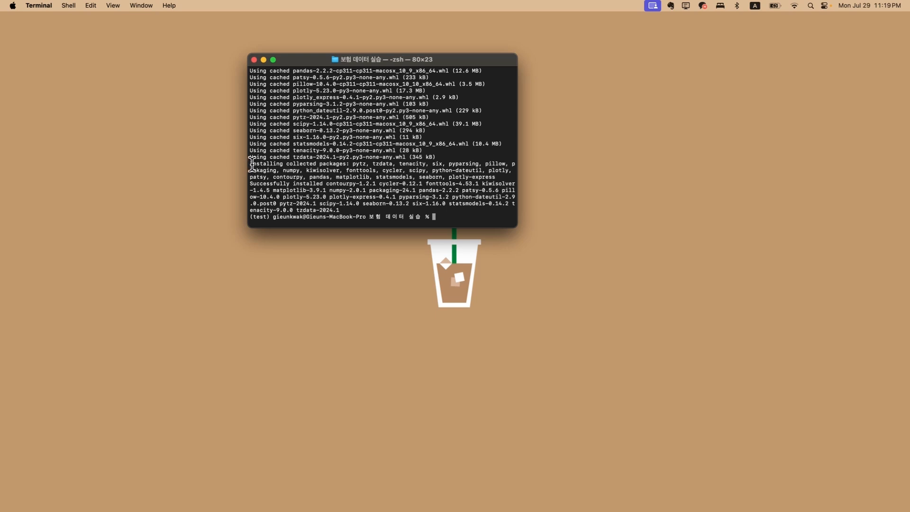
{"action": "mouse_move", "coordinate": [252, 164]}
{"action": "left_mouse_down"}
{"action": "mouse_move", "coordinate": [502, 171]}
{"action": "mouse_move", "coordinate": [427, 204]}
{"action": "mouse_move", "coordinate": [341, 204]}
{"action": "mouse_move", "coordinate": [303, 169]}
{"action": "mouse_move", "coordinate": [250, 162]}
{"action": "left_mouse_up"}
{"action": "left_click", "coordinate": [345, 208]}
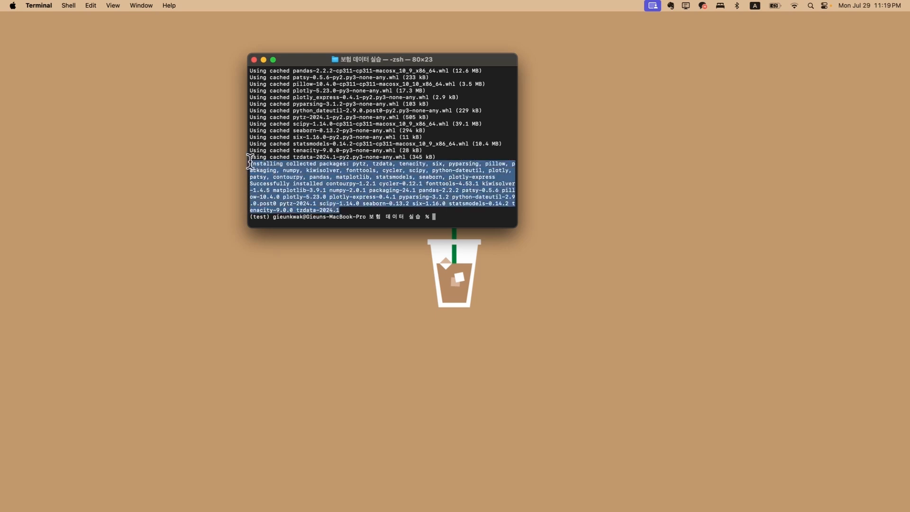
{"action": "left_click", "coordinate": [357, 149]}
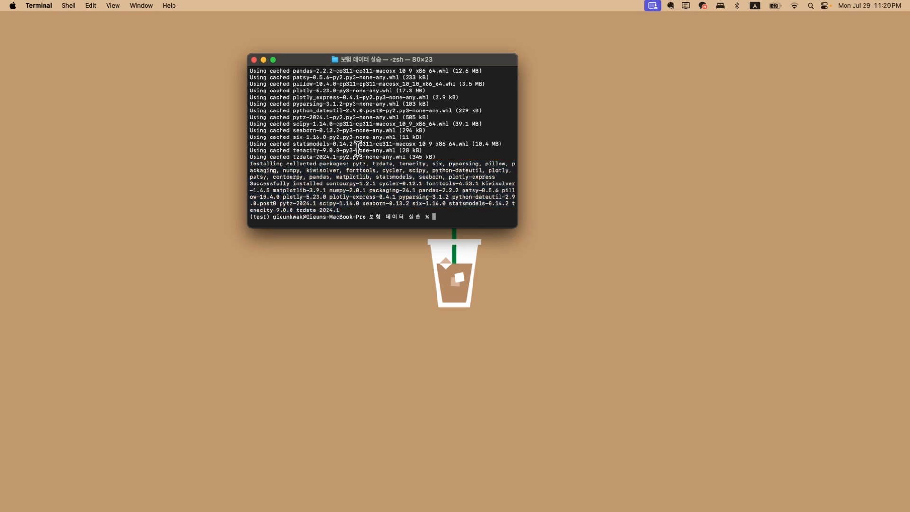
Step: Switch to VS Code and run the library import cell of 01.Data preprocessing & EDA.ipynb
{"action": "key", "text": "ctrl+Right"}
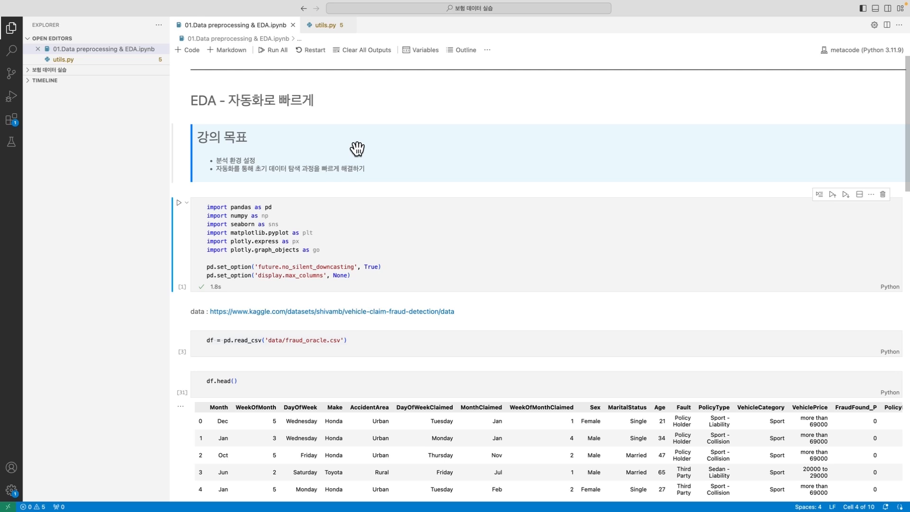
{"action": "scroll", "coordinate": [357, 149], "scroll_direction": "down", "scroll_amount": 3}
{"action": "left_click", "coordinate": [350, 188]}
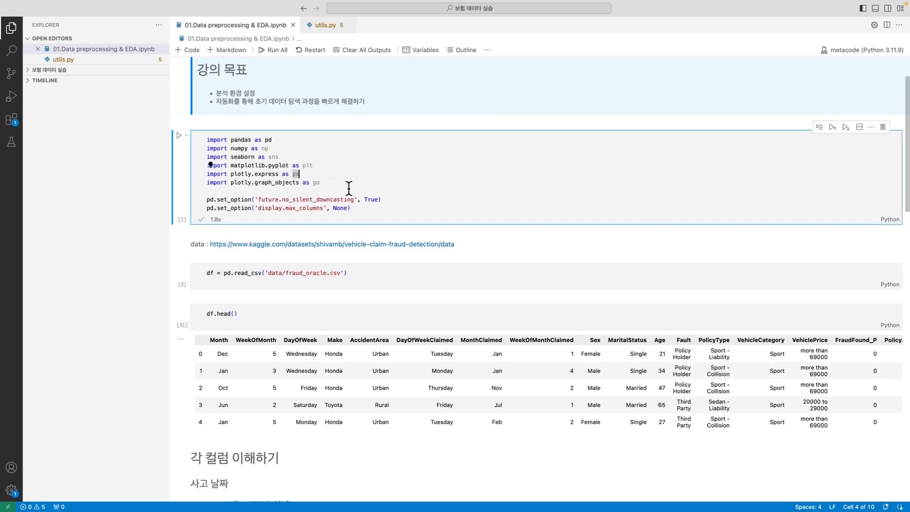
{"action": "scroll", "coordinate": [349, 192], "scroll_direction": "down", "scroll_amount": 1}
{"action": "key", "text": "shift+Return"}
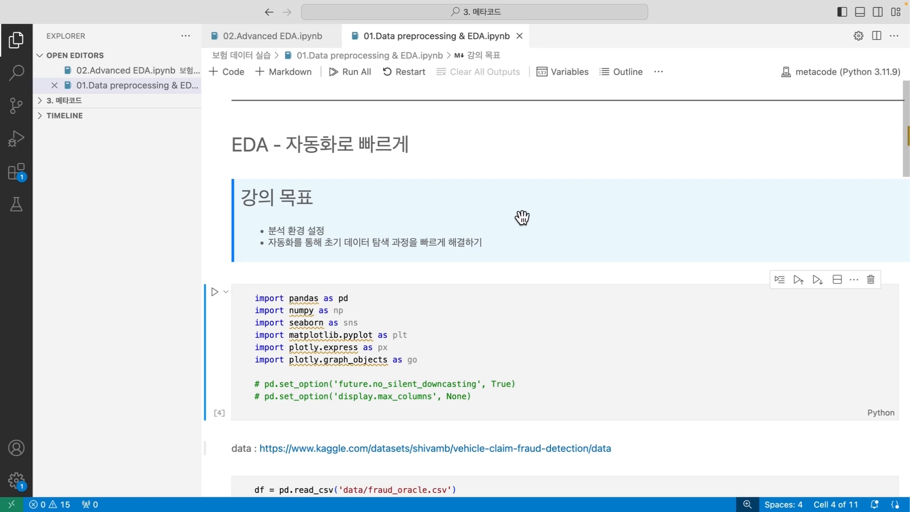
Step: Open the kernel choices of the 01.Data preprocessing & EDA notebook and close them without changing the kernel
{"action": "scroll", "coordinate": [522, 217], "scroll_direction": "down", "scroll_amount": 3}
{"action": "scroll", "coordinate": [522, 218], "scroll_direction": "up", "scroll_amount": 3}
{"action": "left_click", "coordinate": [831, 65]}
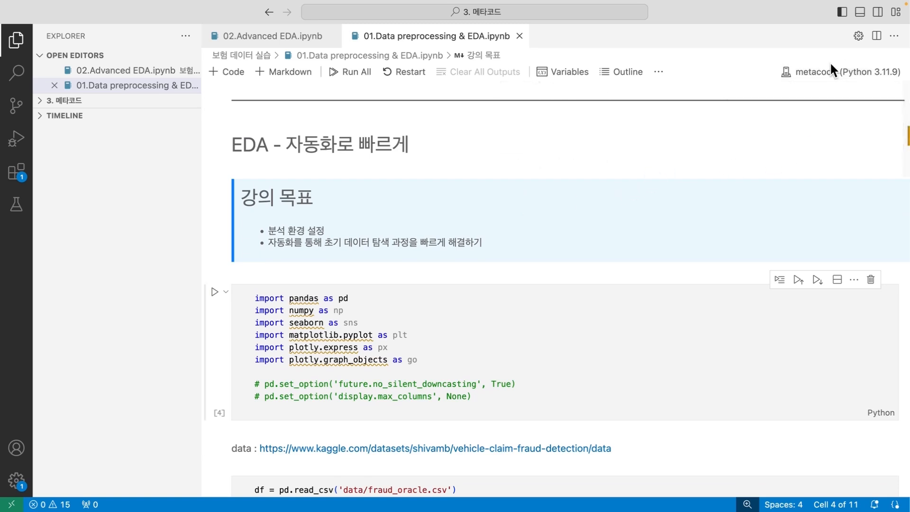
{"action": "left_click", "coordinate": [830, 73]}
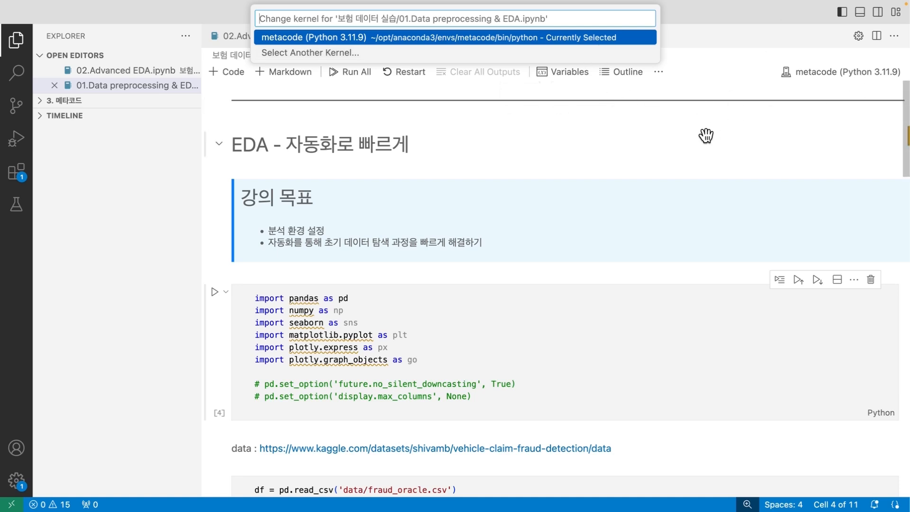
{"action": "left_click", "coordinate": [685, 138]}
Step: Run the import cell for pandas, numpy, seaborn, matplotlib and plotly with the pd.set_option lines commented out
{"action": "scroll", "coordinate": [548, 169], "scroll_direction": "down", "scroll_amount": 1}
{"action": "scroll", "coordinate": [469, 181], "scroll_direction": "down", "scroll_amount": 4}
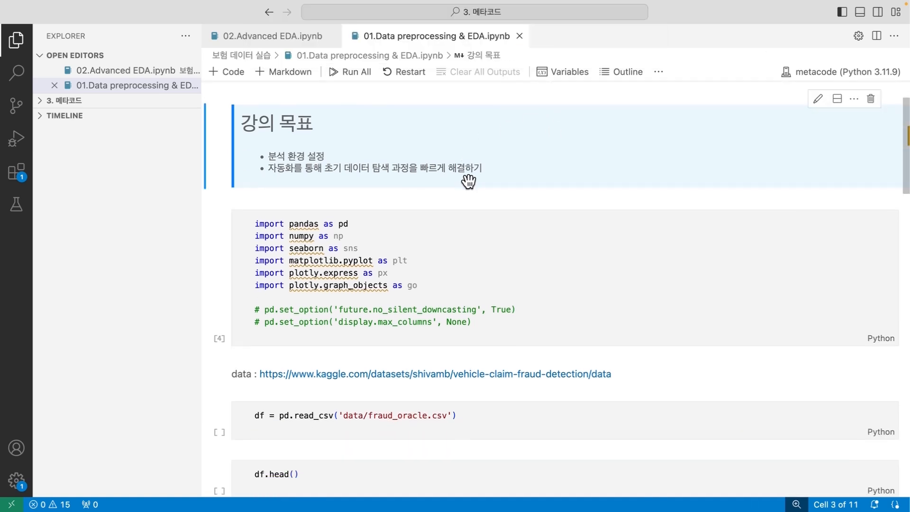
{"action": "left_click", "coordinate": [469, 181]}
{"action": "key", "text": "shift+Return"}
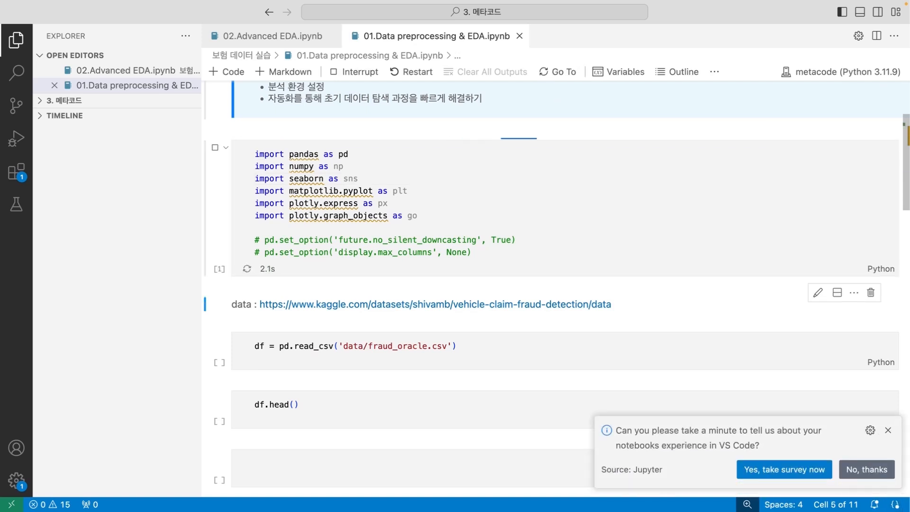
Step: Load data/fraud_oracle.csv into df by running its cell, and display the first rows with df.head()
{"action": "scroll", "coordinate": [425, 251], "scroll_direction": "down", "scroll_amount": 3}
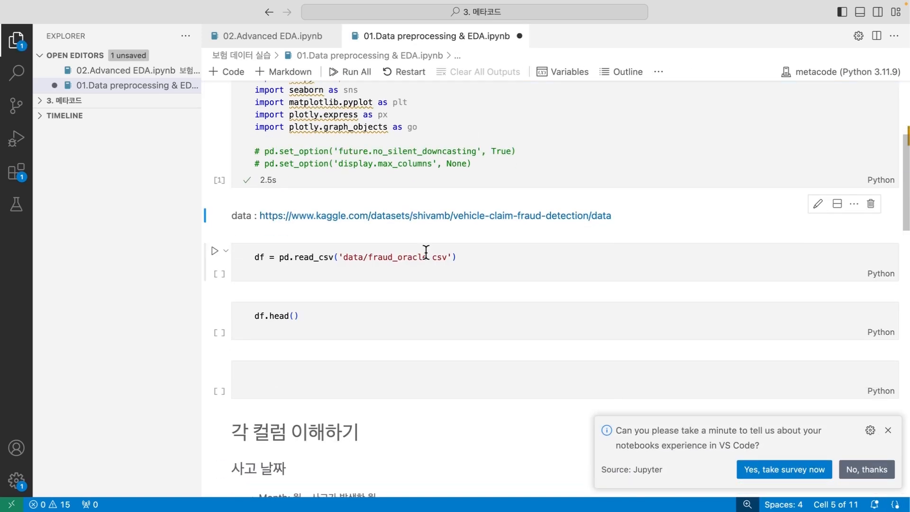
{"action": "left_click", "coordinate": [423, 256]}
{"action": "key", "text": "shift+Return"}
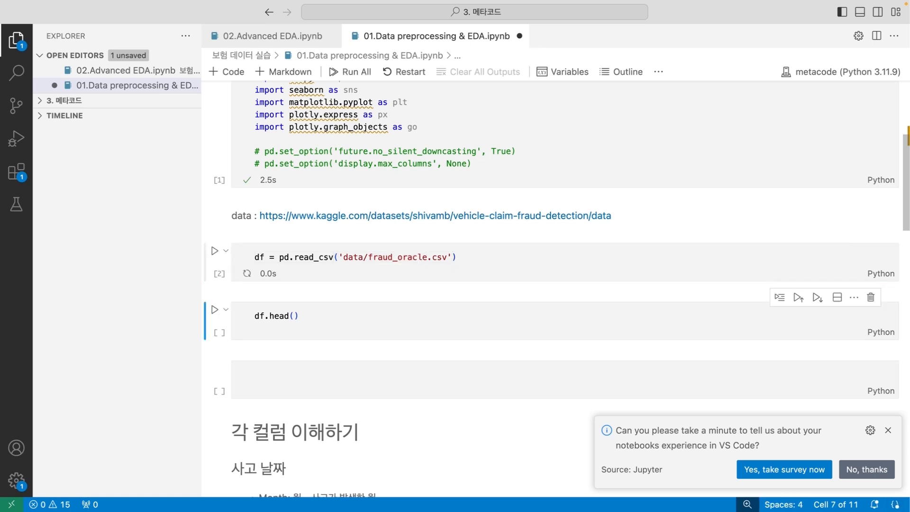
{"action": "key", "text": "ctrl+Return"}
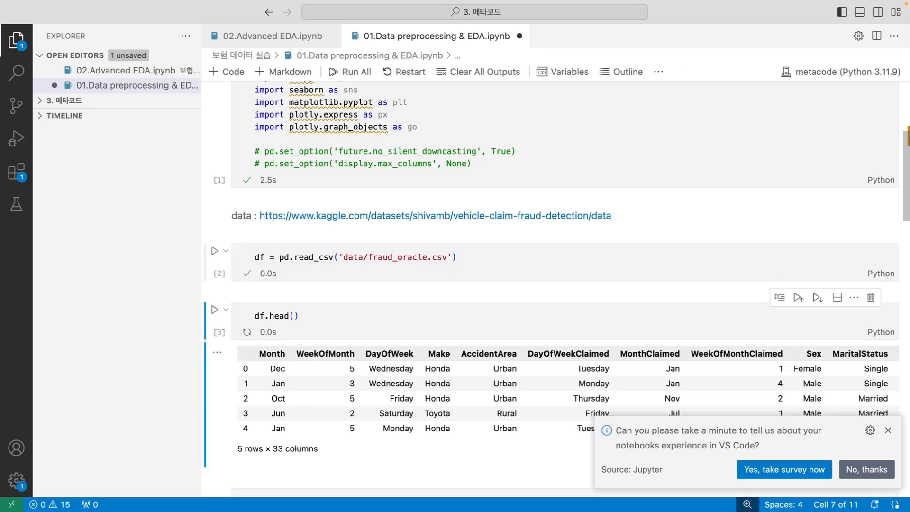
Step: Examine the columns of the df.head() output, highlighting the collapsed columns between MaritalStatus and AgeOfVehicle
{"action": "scroll", "coordinate": [425, 252], "scroll_direction": "down", "scroll_amount": 2}
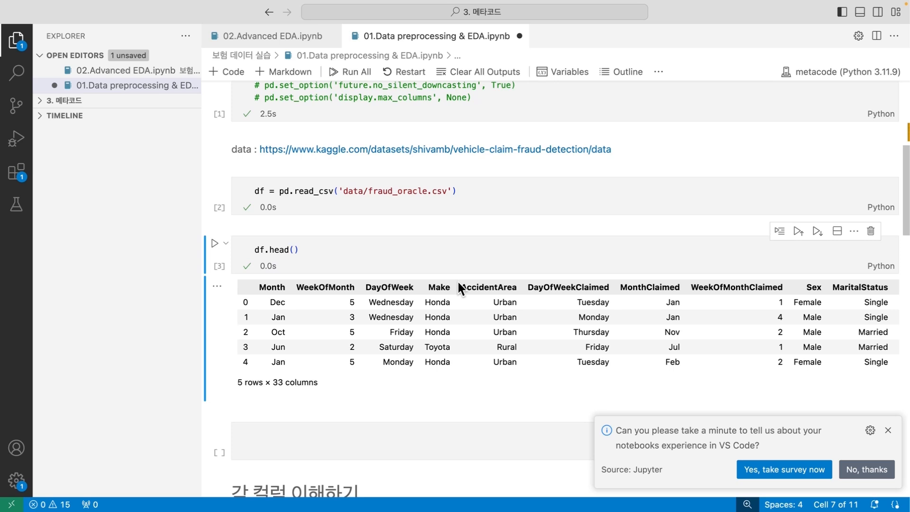
{"action": "scroll", "coordinate": [457, 280], "scroll_direction": "right", "scroll_amount": 5}
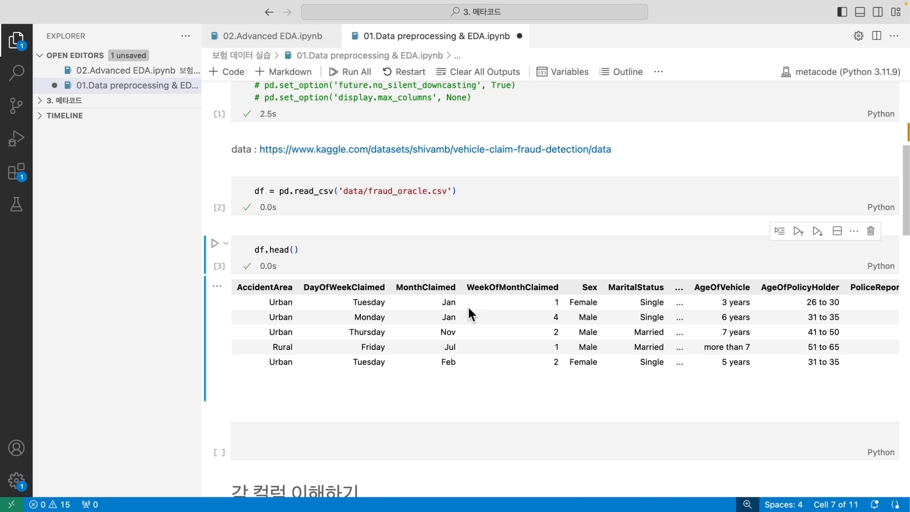
{"action": "scroll", "coordinate": [467, 305], "scroll_direction": "right", "scroll_amount": 5}
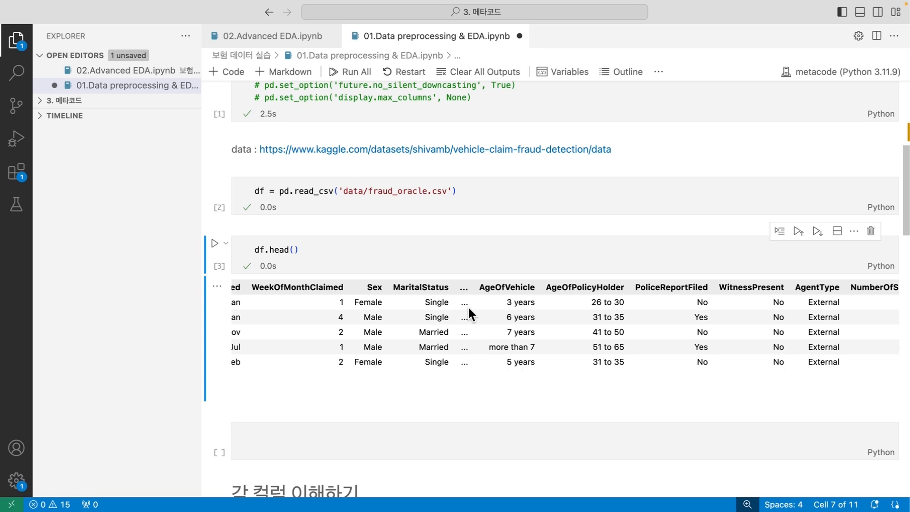
{"action": "scroll", "coordinate": [468, 305], "scroll_direction": "right", "scroll_amount": 1}
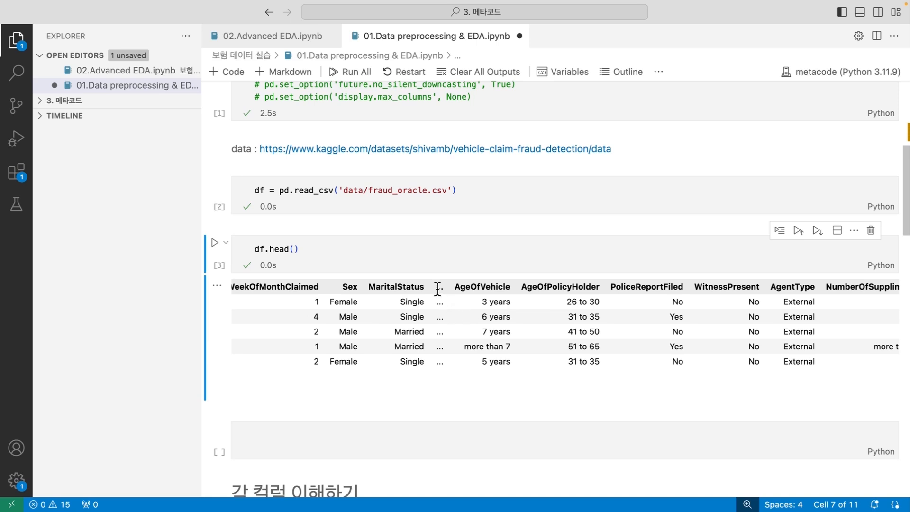
{"action": "double_click", "coordinate": [279, 248]}
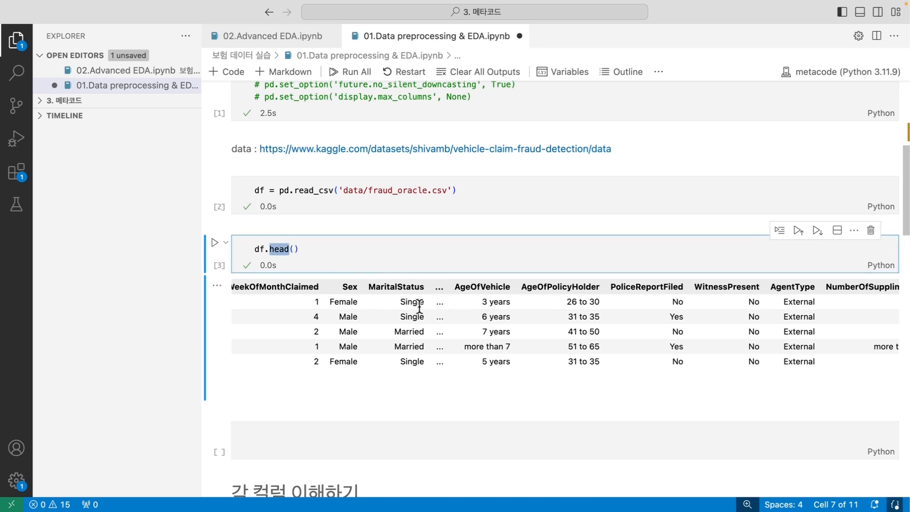
{"action": "double_click", "coordinate": [416, 287]}
{"action": "left_click_drag", "start_coordinate": [416, 288], "coordinate": [461, 287]}
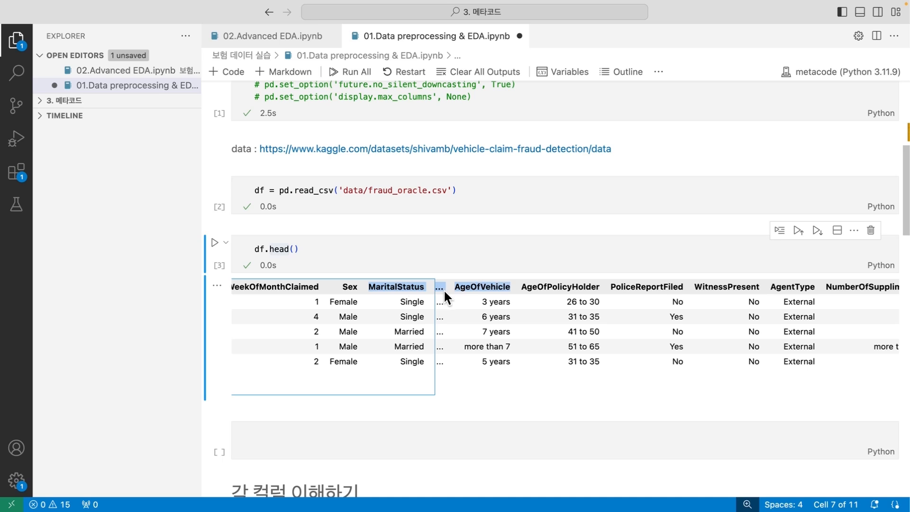
Step: Uncomment the two pd.set_option lines for future.no_silent_downcasting and display.max_columns, and rerun the import cell
{"action": "left_click", "coordinate": [440, 289]}
{"action": "left_click", "coordinate": [408, 167]}
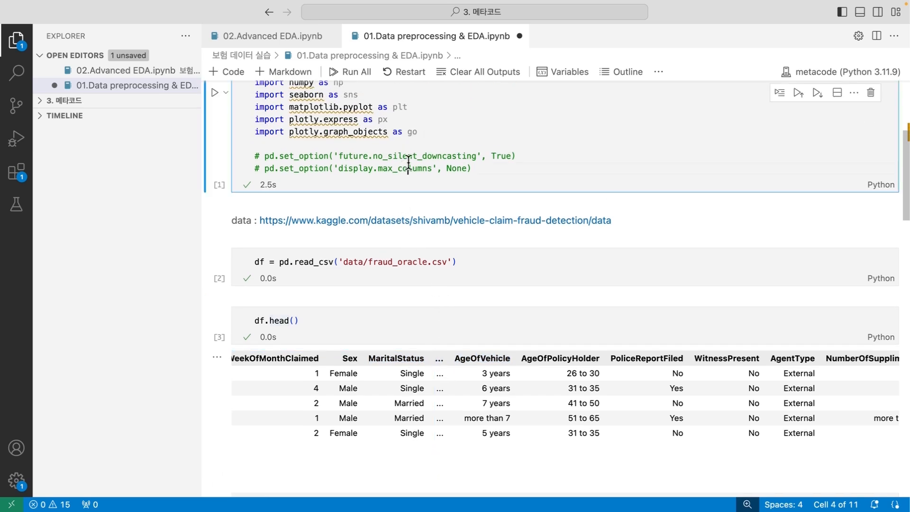
{"action": "key", "text": "shift+Up"}
{"action": "key", "text": "super+slash"}
{"action": "key", "text": "Right"}
{"action": "key", "text": "ctrl+Return"}
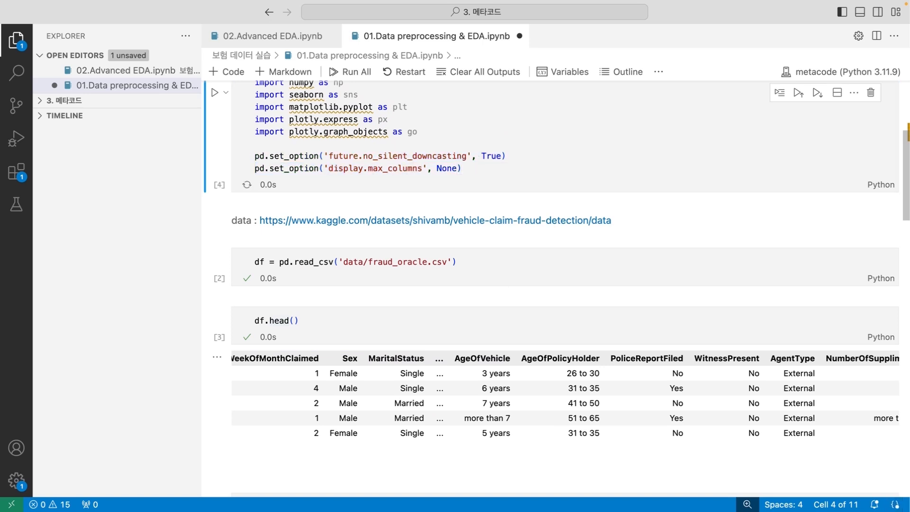
Step: Examine the pd.set_option('display.max_columns', None) line, highlighting the function name, display, max_columns and the None argument
{"action": "left_click", "coordinate": [260, 167]}
{"action": "left_click_drag", "start_coordinate": [260, 167], "coordinate": [298, 171]}
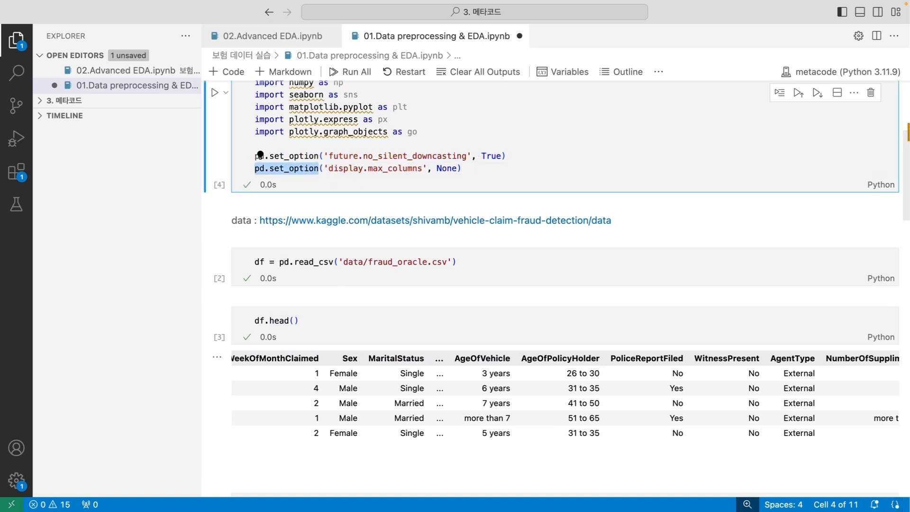
{"action": "left_click", "coordinate": [324, 142]}
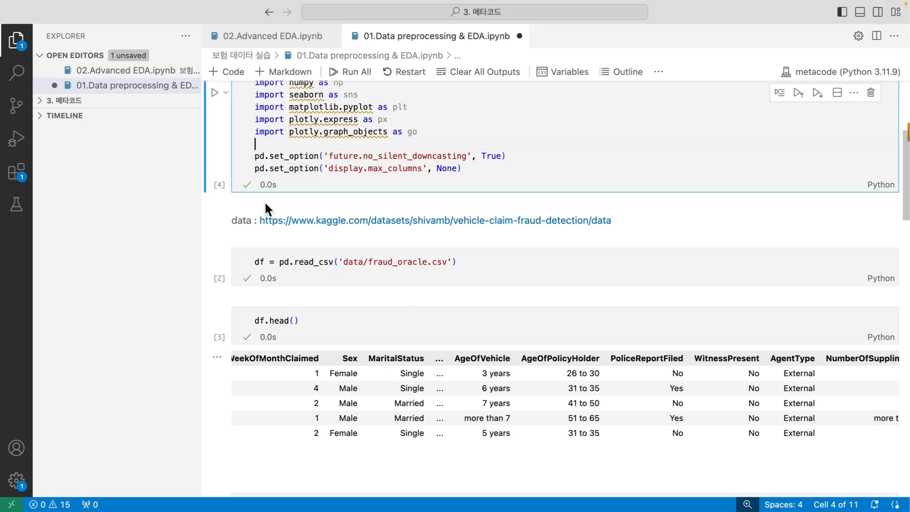
{"action": "double_click", "coordinate": [262, 172]}
{"action": "left_click_drag", "start_coordinate": [263, 171], "coordinate": [280, 171]}
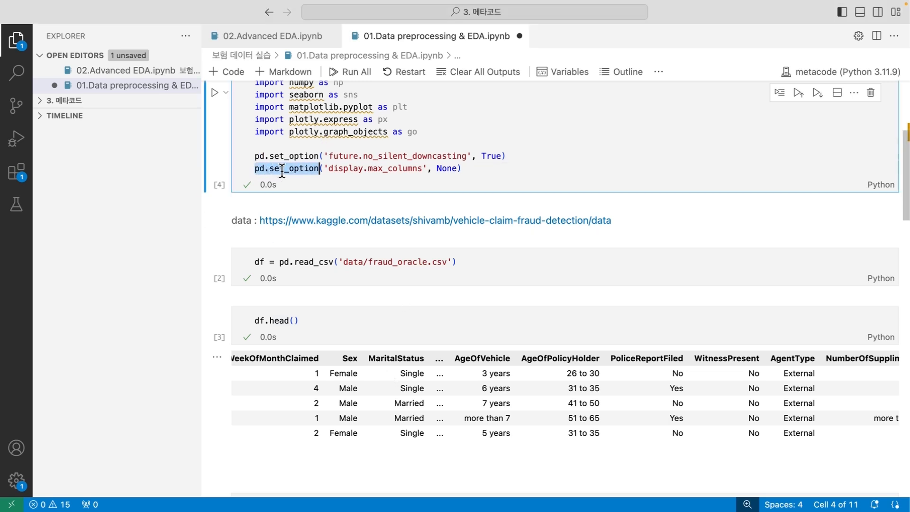
{"action": "left_click", "coordinate": [343, 167]}
{"action": "double_click", "coordinate": [342, 166]}
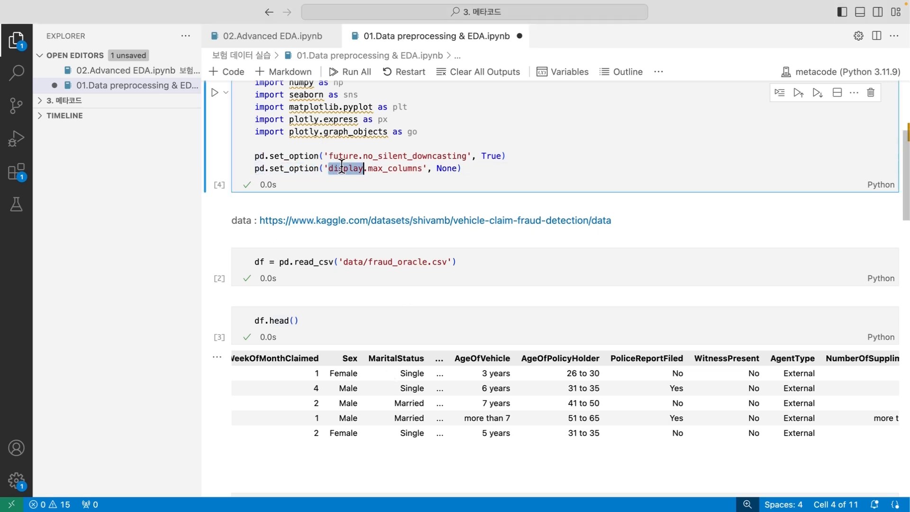
{"action": "double_click", "coordinate": [382, 167]}
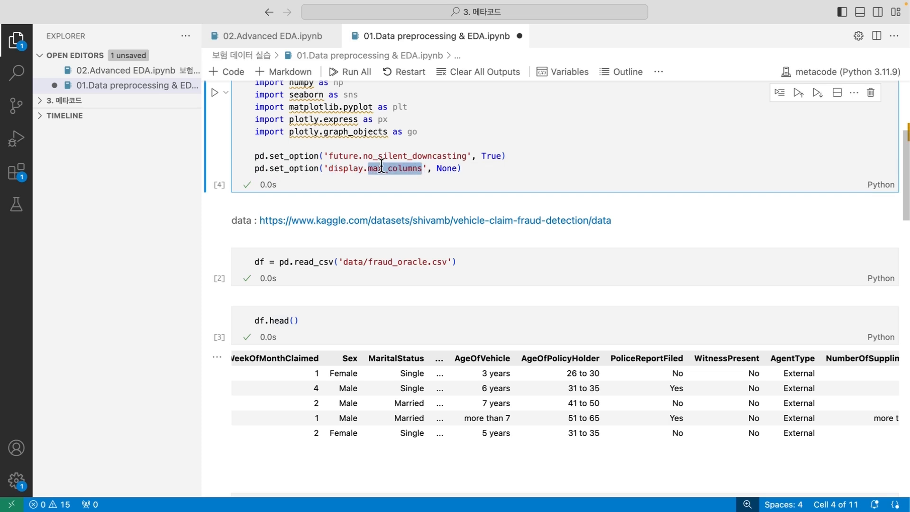
{"action": "left_click", "coordinate": [448, 168]}
{"action": "left_click", "coordinate": [487, 176]}
{"action": "scroll", "coordinate": [486, 177], "scroll_direction": "up", "scroll_amount": 1}
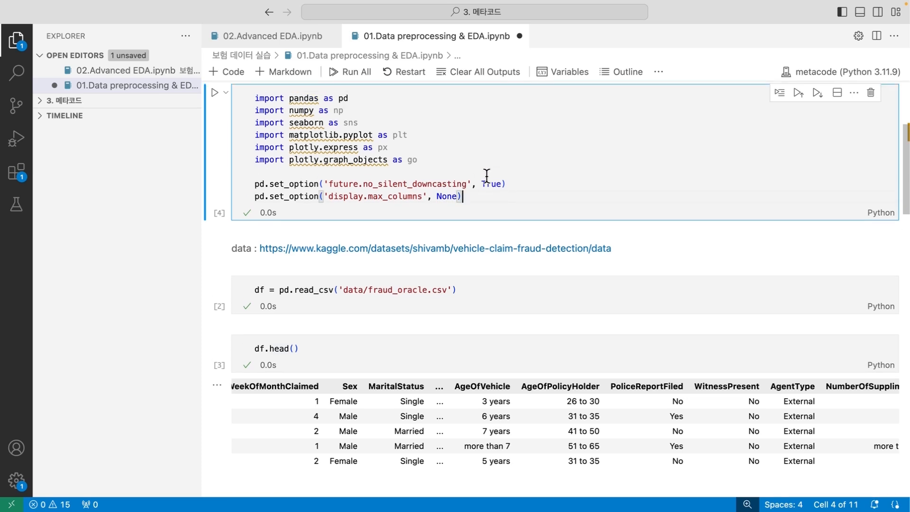
Step: Save the 01.Data preprocessing & EDA notebook with the pd.set_option lines enabled
{"action": "key", "text": "shift+Home"}
{"action": "key", "text": "Escape"}
{"action": "key", "text": "super+s"}
Step: Rerun the df.head() cell so that its output uses the new max_columns display setting
{"action": "scroll", "coordinate": [505, 200], "scroll_direction": "down", "scroll_amount": 2}
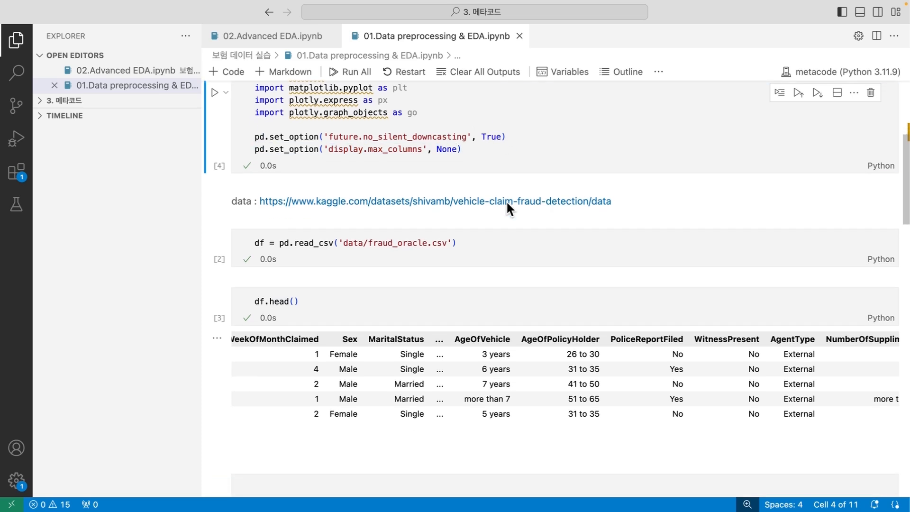
{"action": "scroll", "coordinate": [506, 201], "scroll_direction": "down", "scroll_amount": 3}
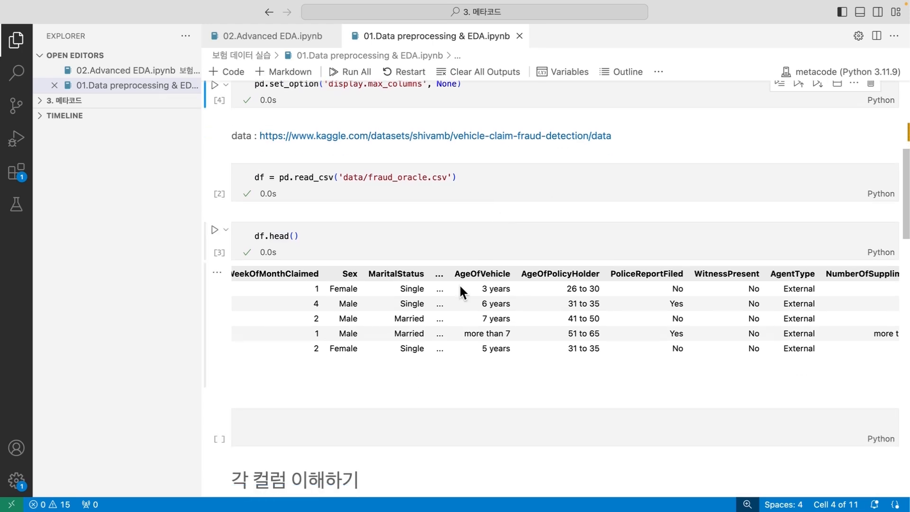
{"action": "scroll", "coordinate": [459, 283], "scroll_direction": "up", "scroll_amount": 1}
{"action": "left_click", "coordinate": [377, 264]}
{"action": "key", "text": "ctrl+Return"}
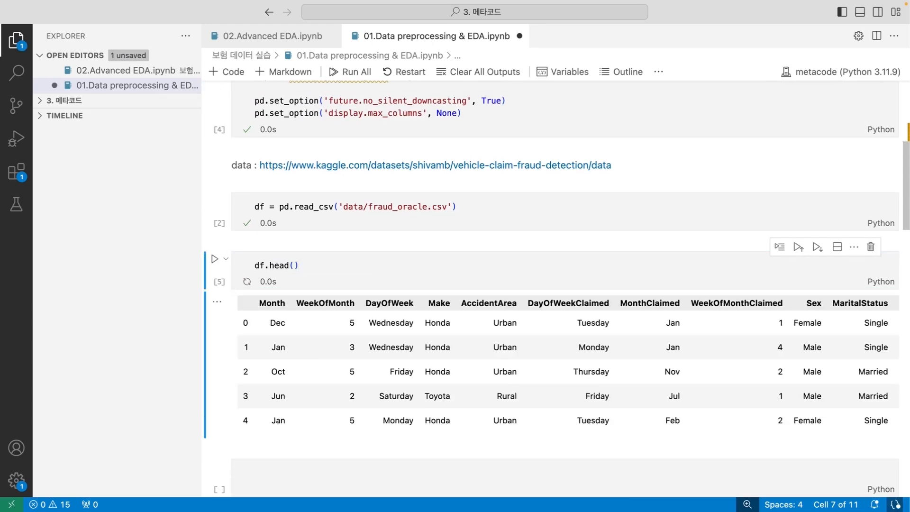
Step: Examine the full width of the df.head() output, going through the accident date, claim date and policyholder columns
{"action": "scroll", "coordinate": [436, 348], "scroll_direction": "down", "scroll_amount": 3}
{"action": "scroll", "coordinate": [514, 299], "scroll_direction": "right", "scroll_amount": 6}
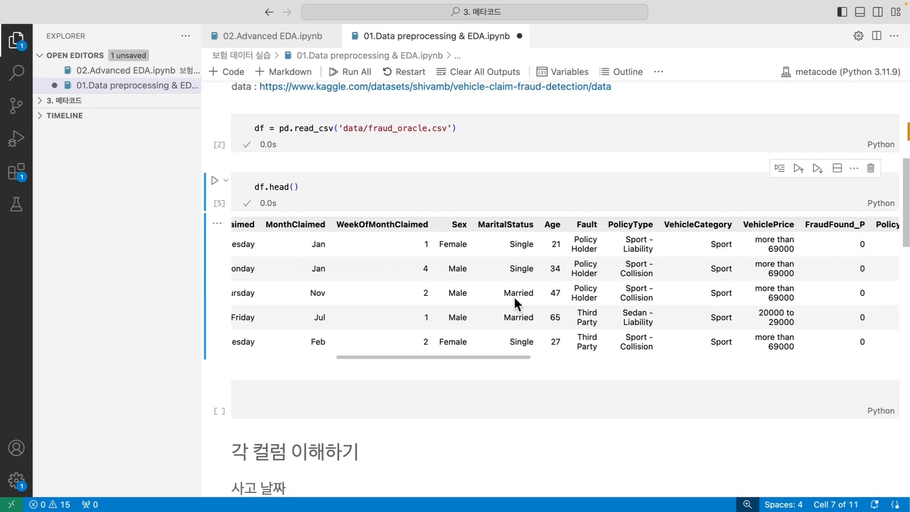
{"action": "scroll", "coordinate": [515, 298], "scroll_direction": "right", "scroll_amount": 15}
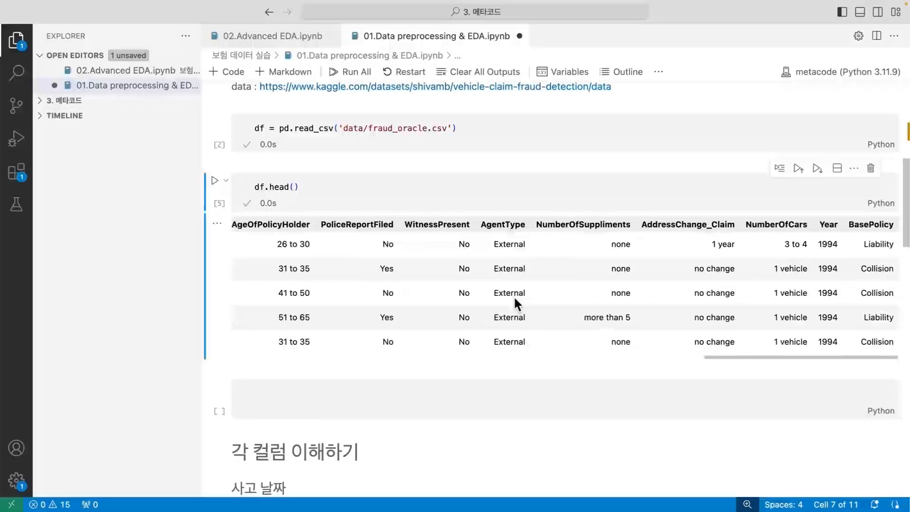
{"action": "scroll", "coordinate": [514, 298], "scroll_direction": "left", "scroll_amount": 20}
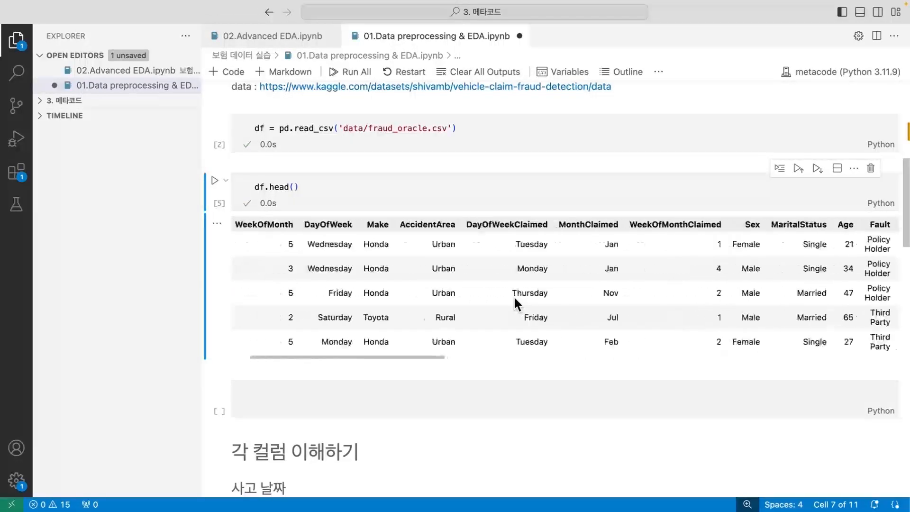
{"action": "scroll", "coordinate": [513, 295], "scroll_direction": "left", "scroll_amount": 3}
{"action": "scroll", "coordinate": [514, 294], "scroll_direction": "down", "scroll_amount": 3}
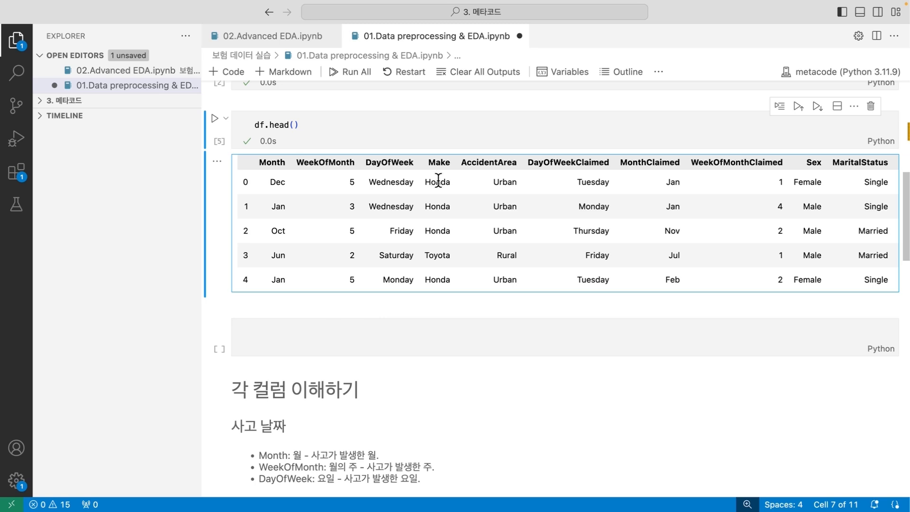
{"action": "scroll", "coordinate": [465, 234], "scroll_direction": "right", "scroll_amount": 3}
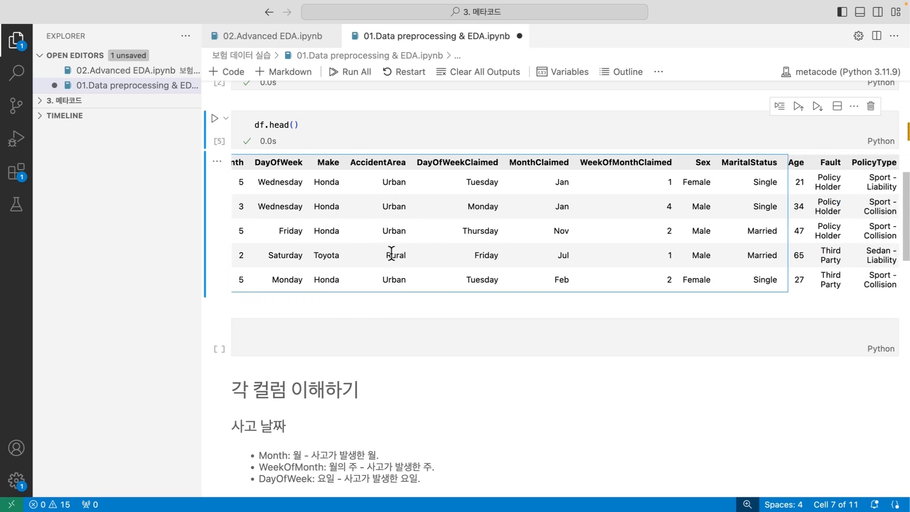
{"action": "scroll", "coordinate": [391, 253], "scroll_direction": "down", "scroll_amount": 1}
{"action": "scroll", "coordinate": [454, 239], "scroll_direction": "right", "scroll_amount": 4}
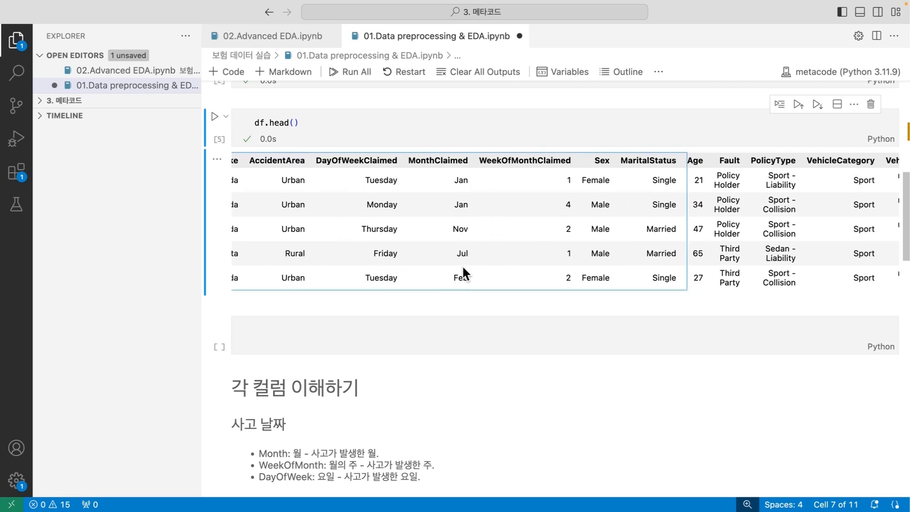
{"action": "scroll", "coordinate": [474, 263], "scroll_direction": "right", "scroll_amount": 6}
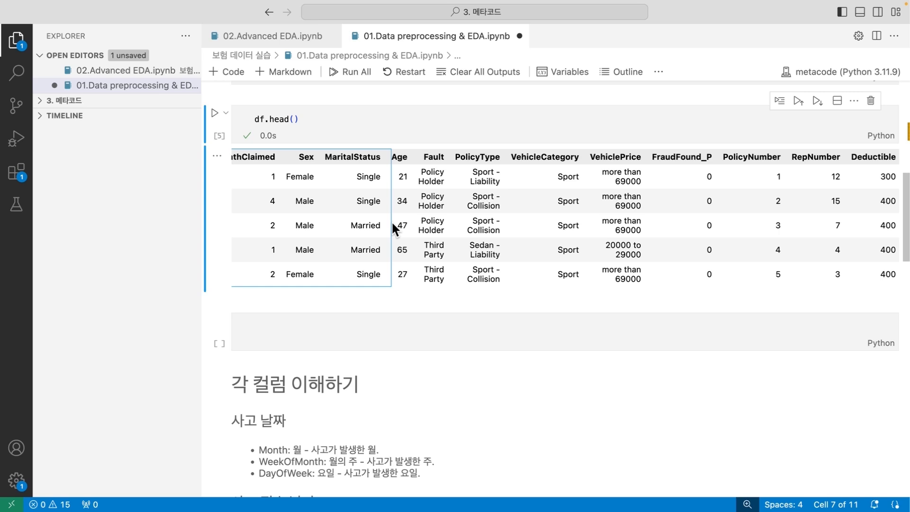
{"action": "scroll", "coordinate": [392, 223], "scroll_direction": "right", "scroll_amount": 3}
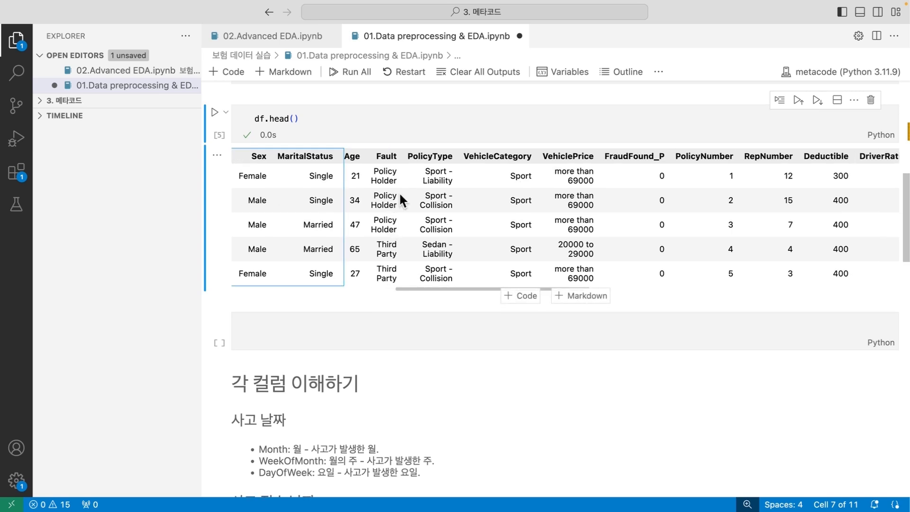
Step: Examine the policy and vehicle columns of the df.head() output, highlighting PolicyType, VehicleCategory, Days_Policy_Accident and AgeOfVehicle
{"action": "double_click", "coordinate": [424, 157]}
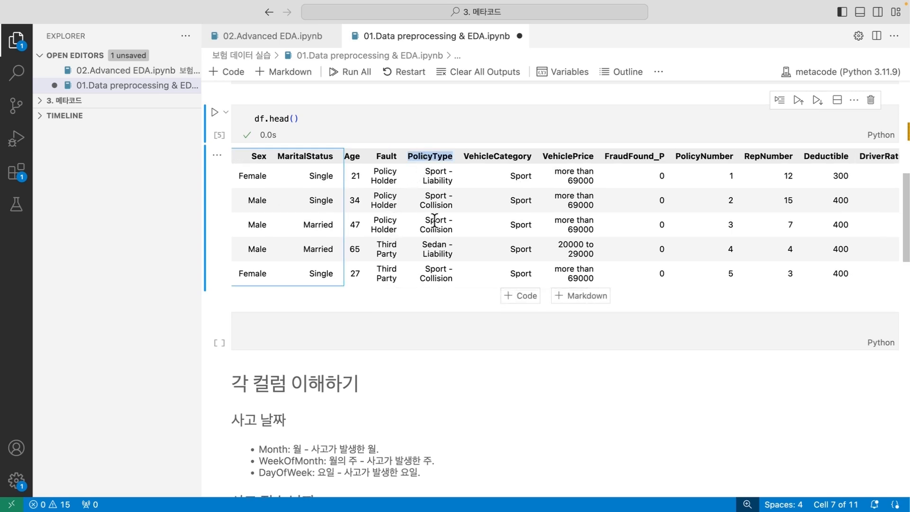
{"action": "left_click", "coordinate": [436, 185]}
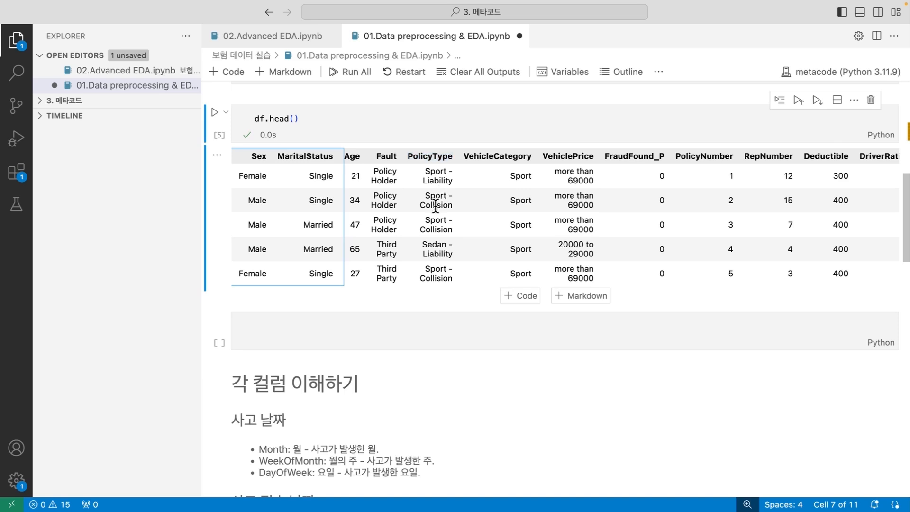
{"action": "double_click", "coordinate": [436, 204]}
{"action": "double_click", "coordinate": [497, 156]}
{"action": "scroll", "coordinate": [519, 183], "scroll_direction": "down", "scroll_amount": 2}
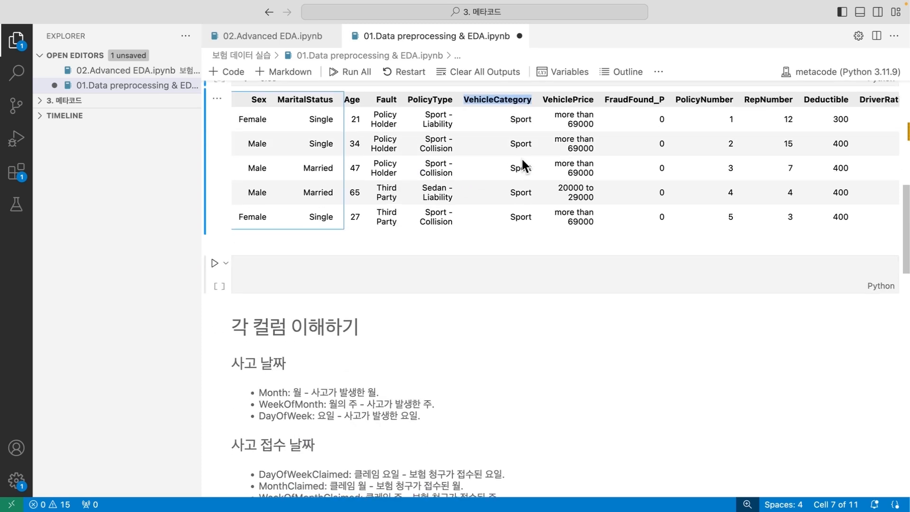
{"action": "scroll", "coordinate": [524, 166], "scroll_direction": "up", "scroll_amount": 1}
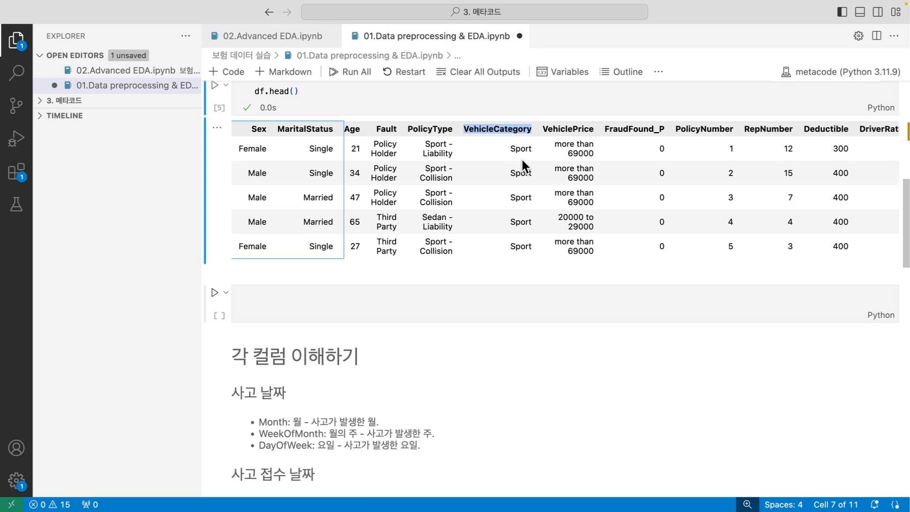
{"action": "scroll", "coordinate": [521, 158], "scroll_direction": "right", "scroll_amount": 10}
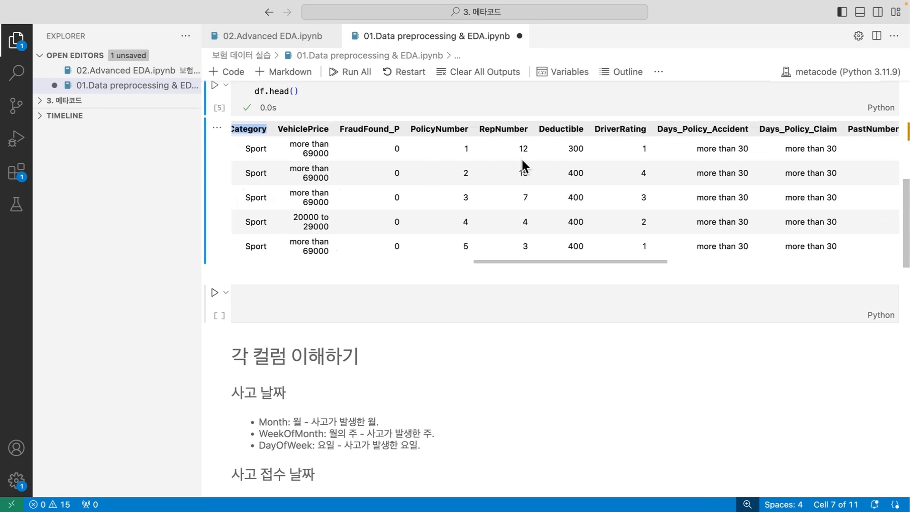
{"action": "scroll", "coordinate": [521, 157], "scroll_direction": "right", "scroll_amount": 1}
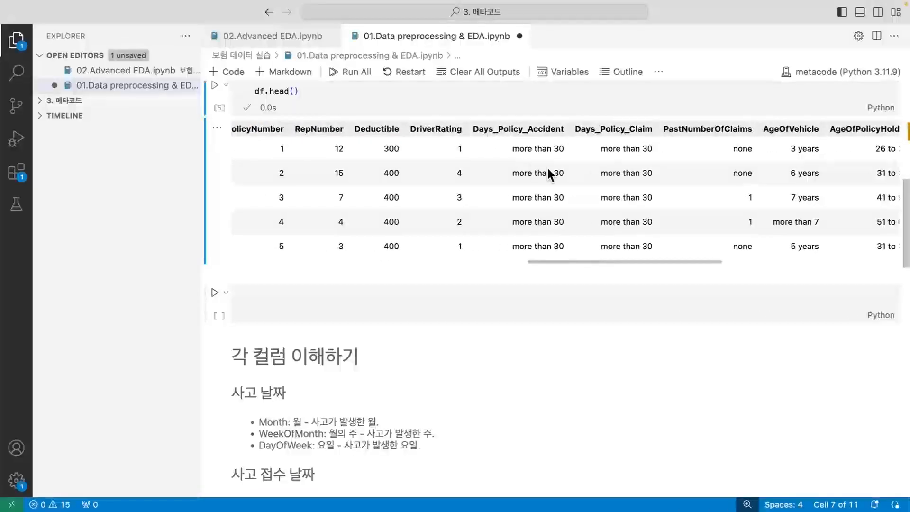
{"action": "double_click", "coordinate": [531, 128]}
{"action": "scroll", "coordinate": [643, 148], "scroll_direction": "right", "scroll_amount": 4}
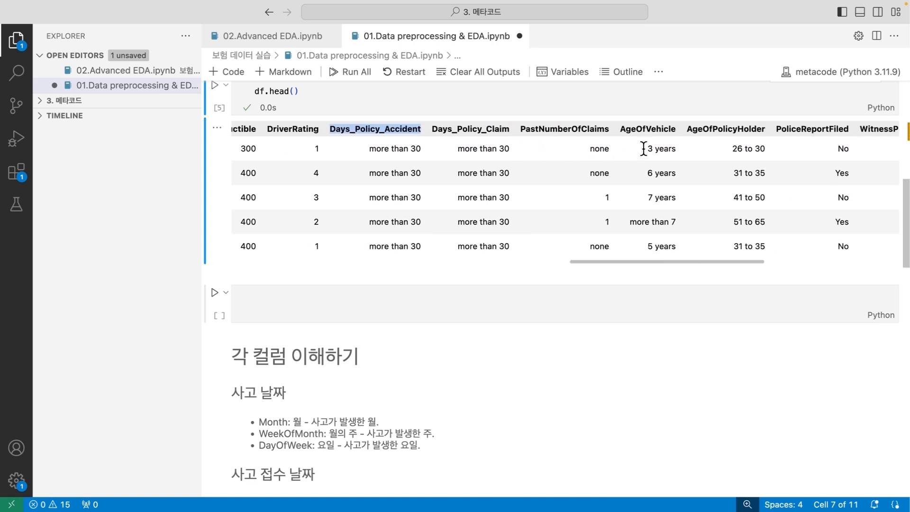
{"action": "scroll", "coordinate": [644, 148], "scroll_direction": "right", "scroll_amount": 6}
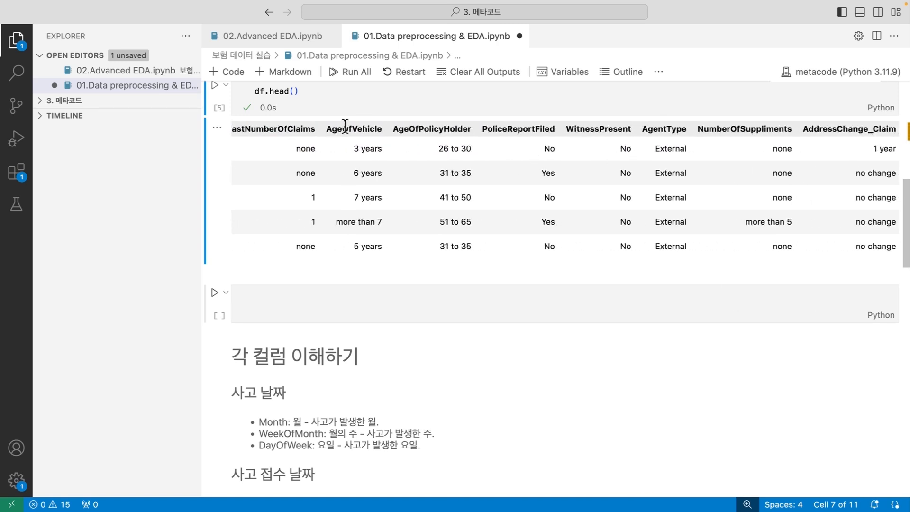
{"action": "double_click", "coordinate": [345, 128]}
{"action": "scroll", "coordinate": [365, 176], "scroll_direction": "left", "scroll_amount": 12}
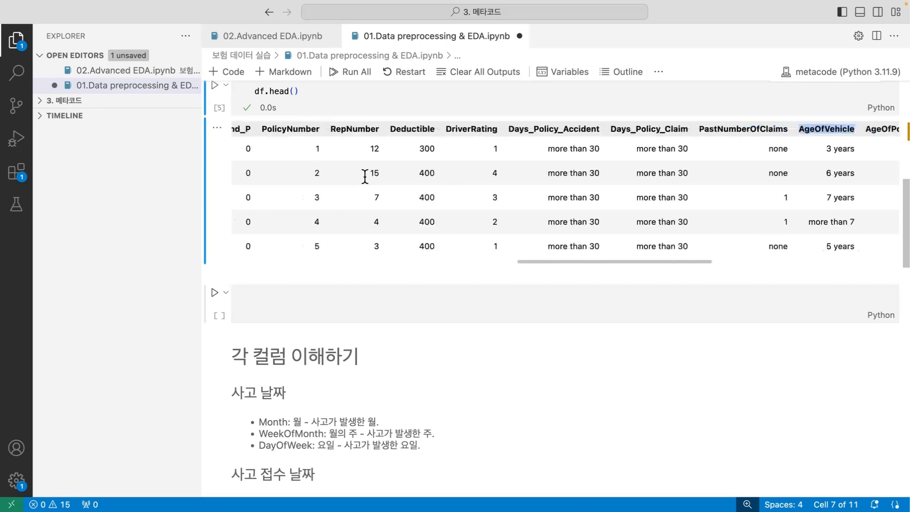
{"action": "scroll", "coordinate": [365, 177], "scroll_direction": "left", "scroll_amount": 3}
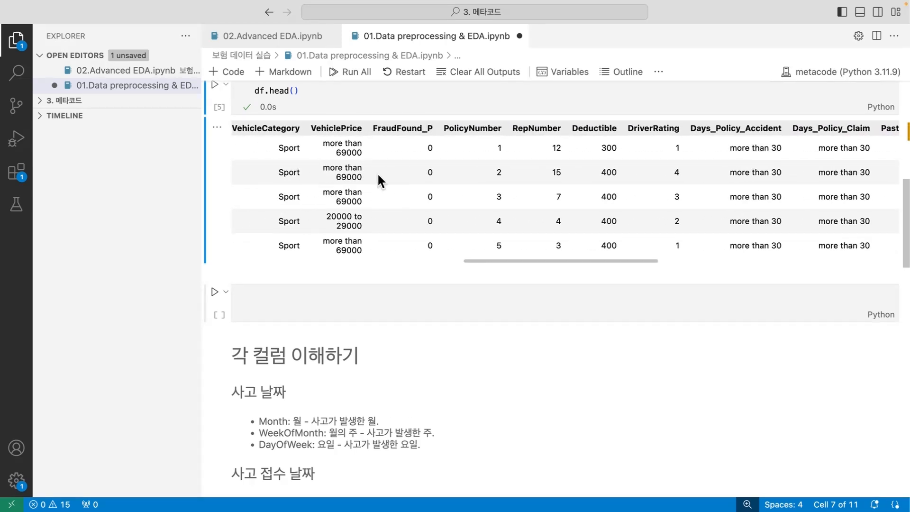
Step: Highlight the FraudFound_P column header in the df.head() output and review the table back to its first column, Month
{"action": "double_click", "coordinate": [398, 130]}
{"action": "scroll", "coordinate": [406, 191], "scroll_direction": "up", "scroll_amount": 2}
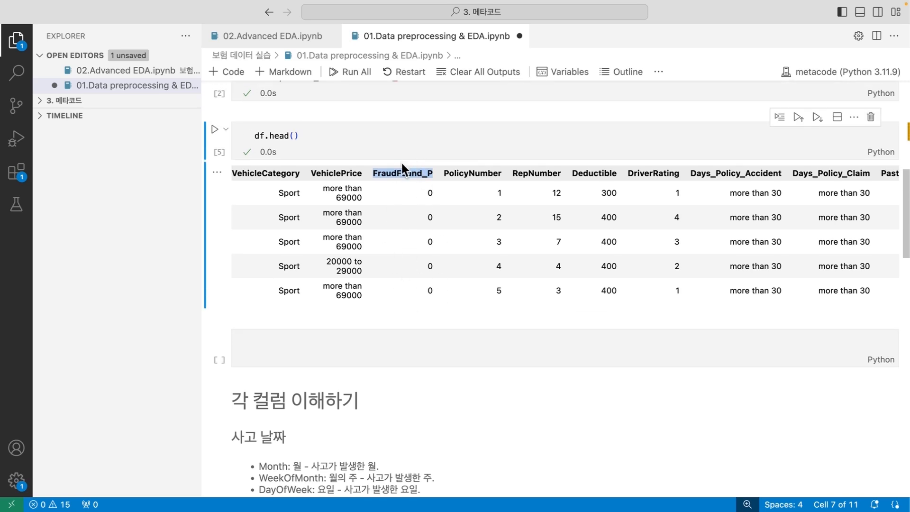
{"action": "scroll", "coordinate": [423, 243], "scroll_direction": "down", "scroll_amount": 2}
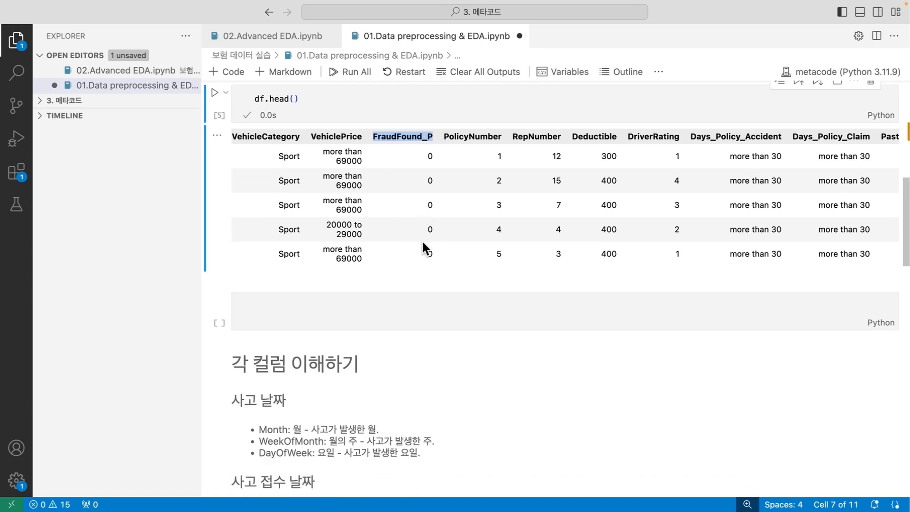
{"action": "scroll", "coordinate": [423, 243], "scroll_direction": "left", "scroll_amount": 6}
{"action": "scroll", "coordinate": [423, 243], "scroll_direction": "left", "scroll_amount": 5}
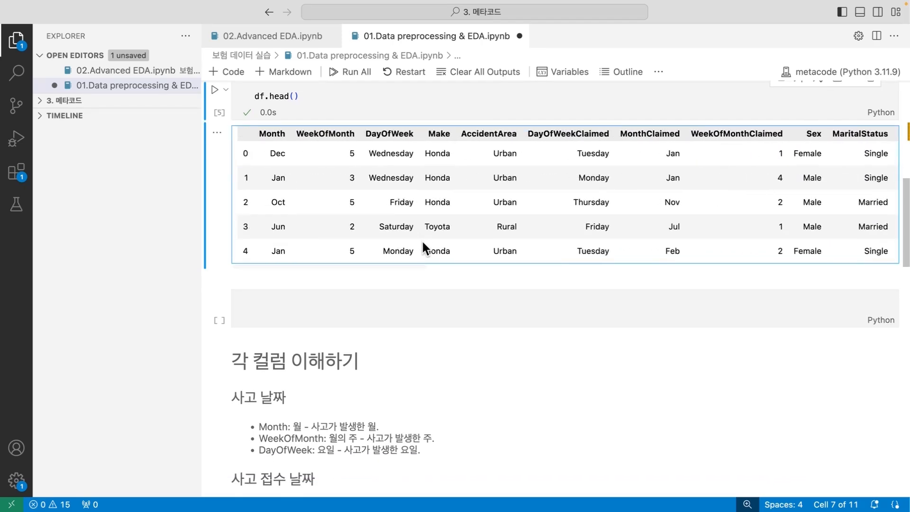
{"action": "scroll", "coordinate": [423, 243], "scroll_direction": "up", "scroll_amount": 1}
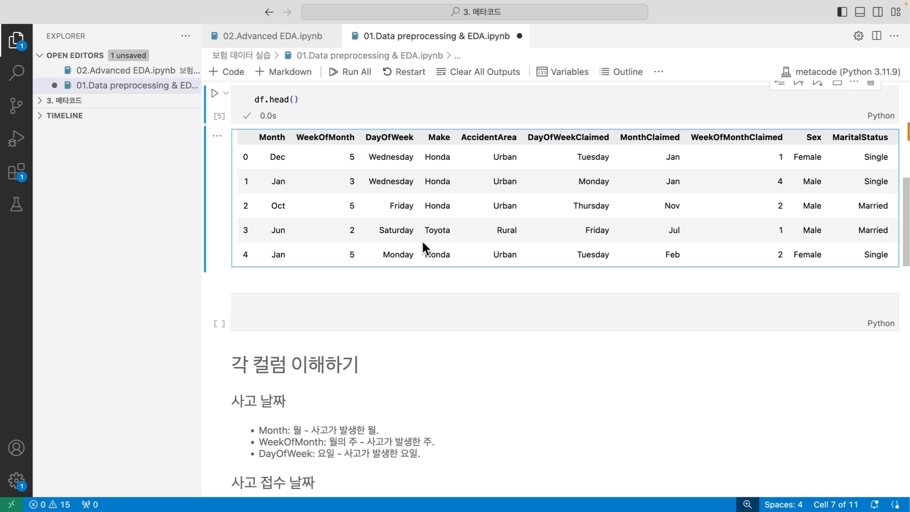
Step: Skim the whole "각 컬럼 이해하기" column guide, from the accident date section to the FraudFound_P entry and back to its heading
{"action": "scroll", "coordinate": [423, 243], "scroll_direction": "down", "scroll_amount": 3}
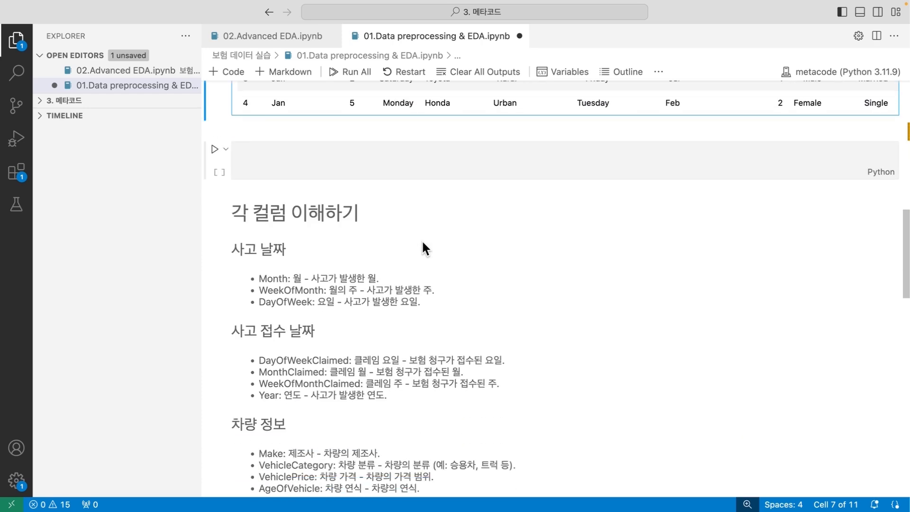
{"action": "scroll", "coordinate": [425, 247], "scroll_direction": "down", "scroll_amount": 3}
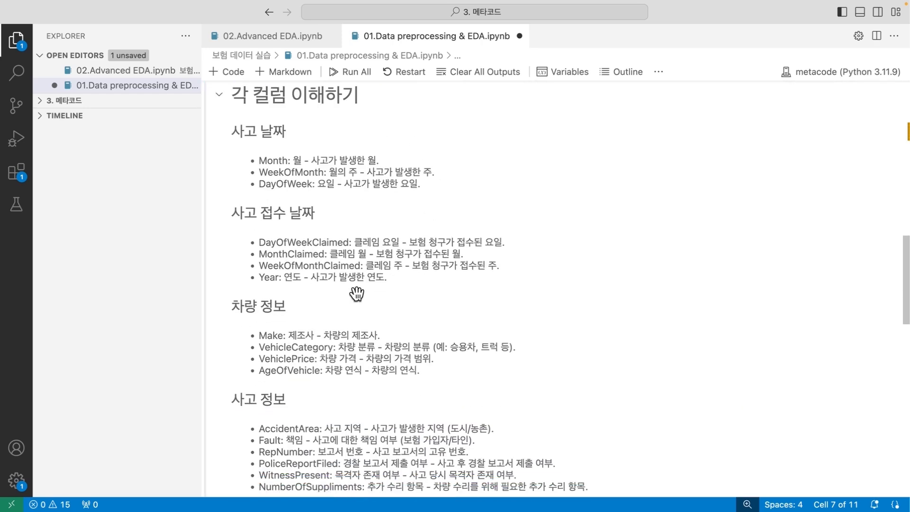
{"action": "scroll", "coordinate": [356, 291], "scroll_direction": "up", "scroll_amount": 1}
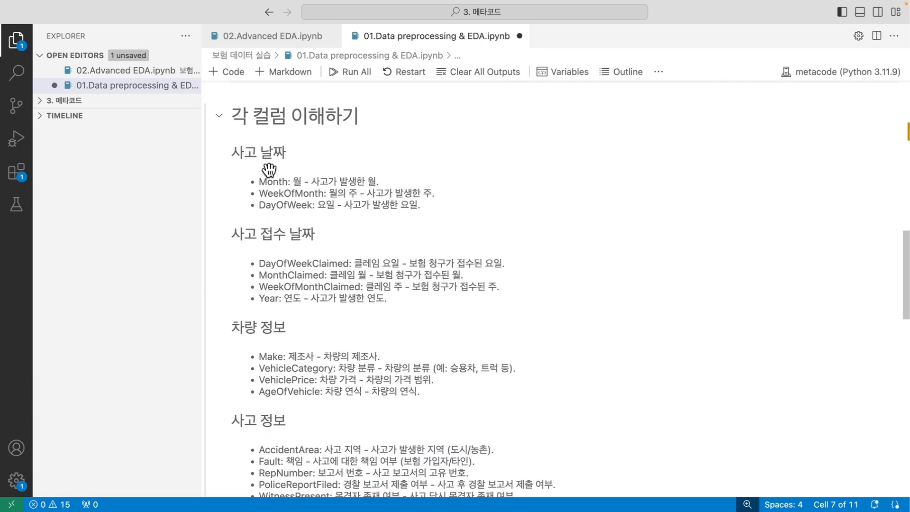
{"action": "scroll", "coordinate": [281, 301], "scroll_direction": "down", "scroll_amount": 3}
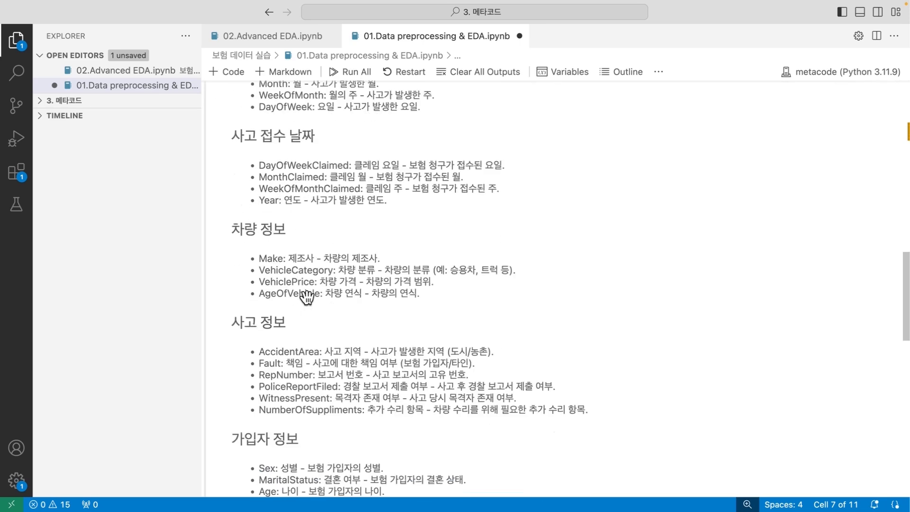
{"action": "scroll", "coordinate": [294, 251], "scroll_direction": "down", "scroll_amount": 2}
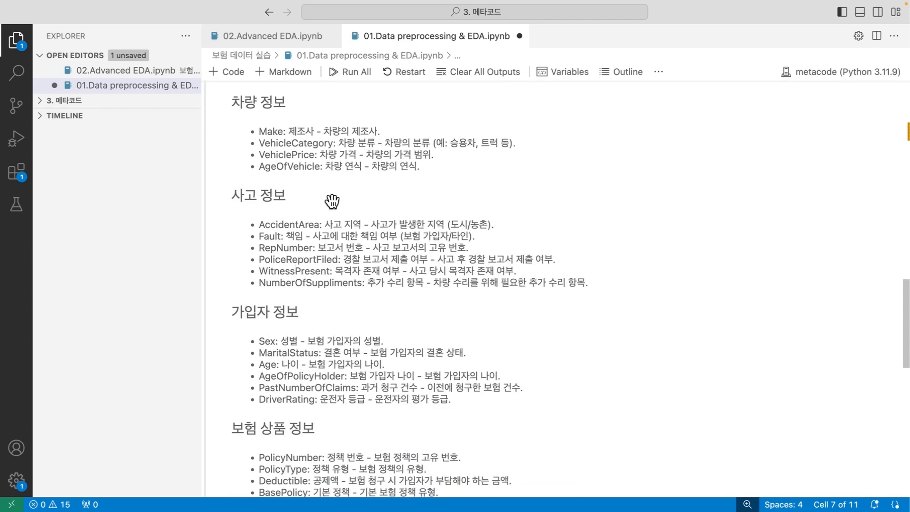
{"action": "scroll", "coordinate": [308, 266], "scroll_direction": "down", "scroll_amount": 3}
{"action": "scroll", "coordinate": [332, 279], "scroll_direction": "down", "scroll_amount": 2}
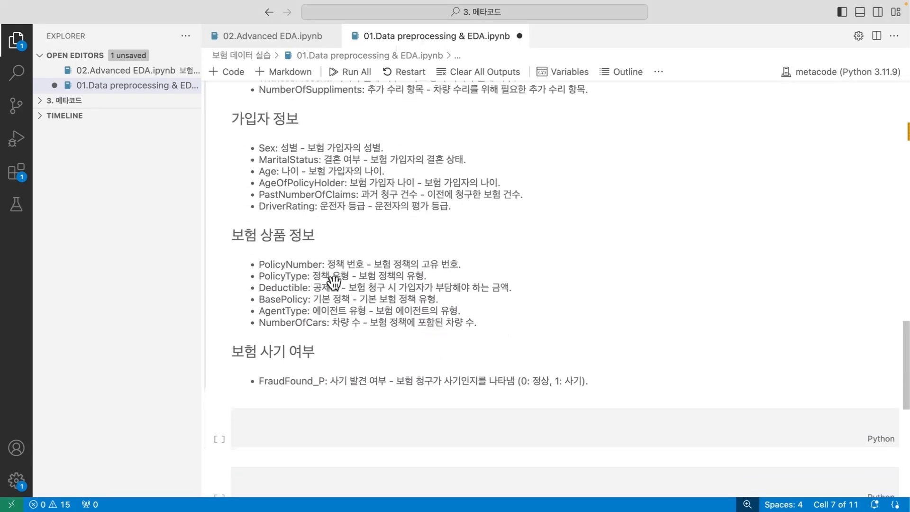
{"action": "scroll", "coordinate": [339, 304], "scroll_direction": "down", "scroll_amount": 3}
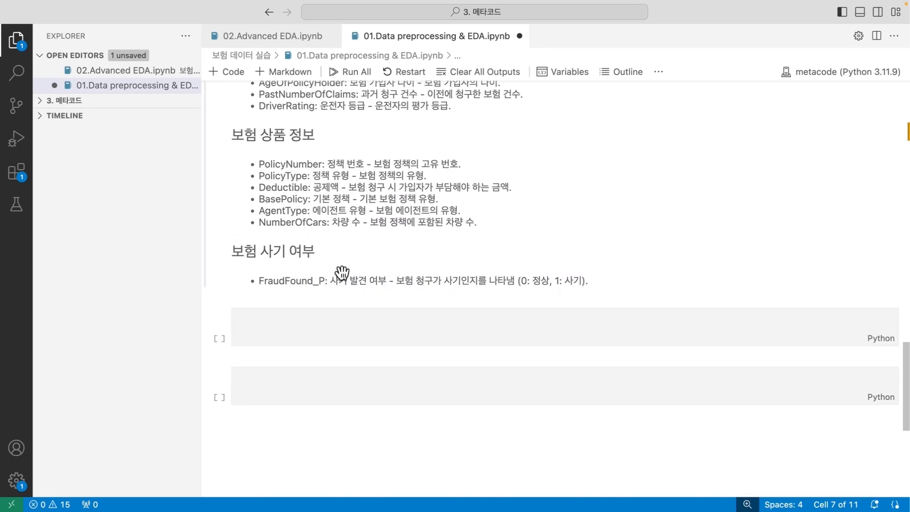
{"action": "scroll", "coordinate": [341, 272], "scroll_direction": "up", "scroll_amount": 12}
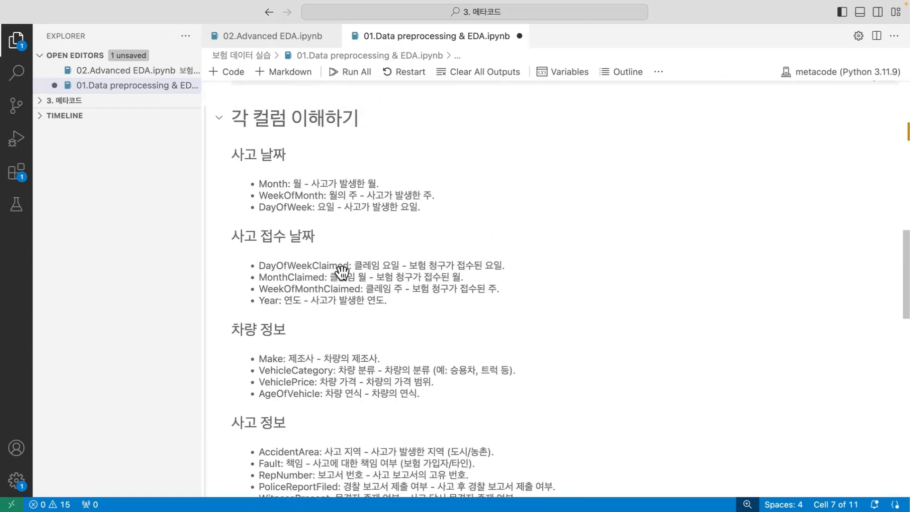
Step: Read the column guide's accident date, claim date, vehicle information and accident information sections
{"action": "scroll", "coordinate": [341, 272], "scroll_direction": "up", "scroll_amount": 1}
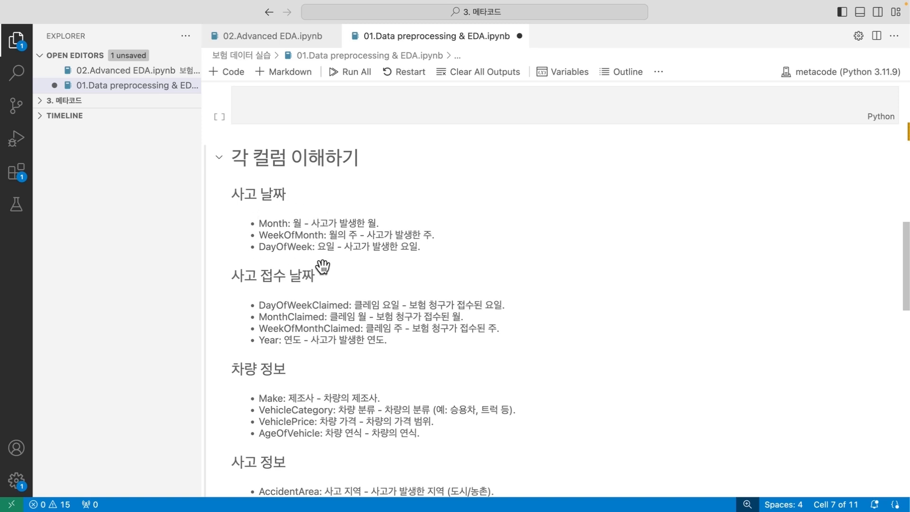
{"action": "scroll", "coordinate": [323, 266], "scroll_direction": "down", "scroll_amount": 5}
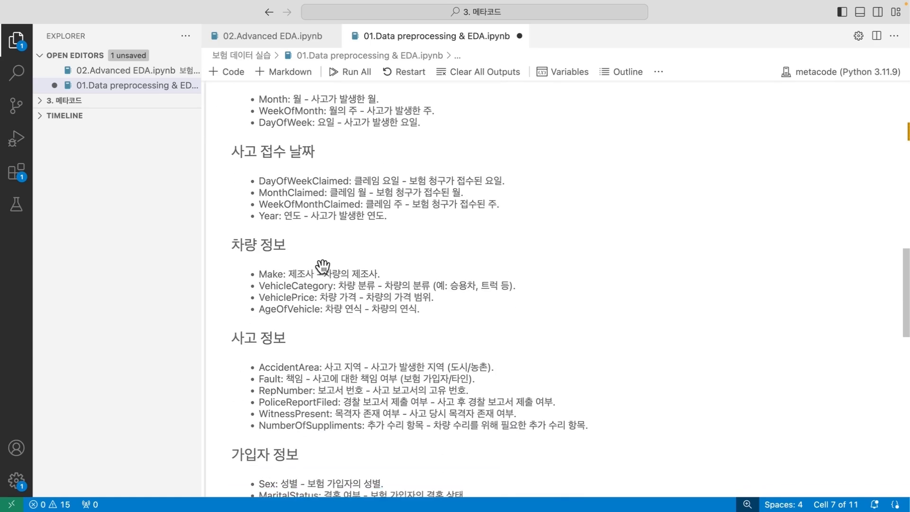
{"action": "scroll", "coordinate": [322, 266], "scroll_direction": "up", "scroll_amount": 4}
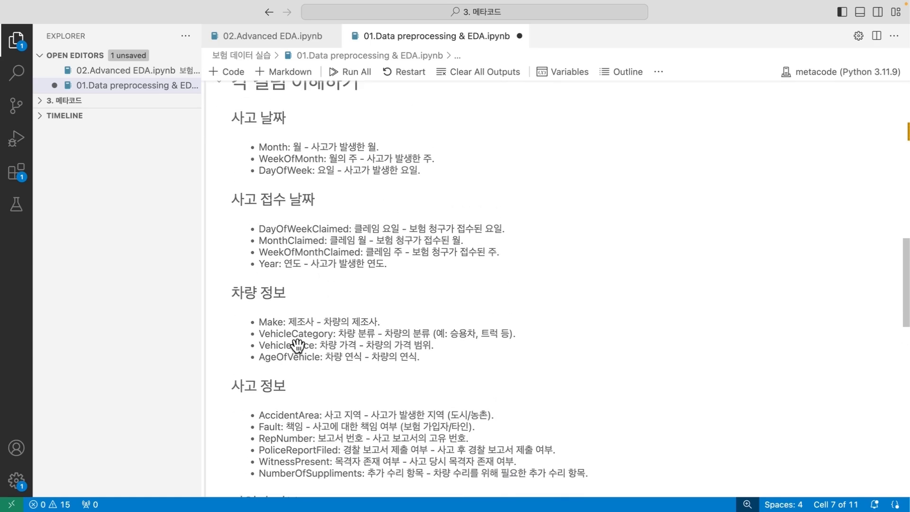
{"action": "scroll", "coordinate": [301, 337], "scroll_direction": "down", "scroll_amount": 10}
{"action": "scroll", "coordinate": [340, 222], "scroll_direction": "up", "scroll_amount": 3}
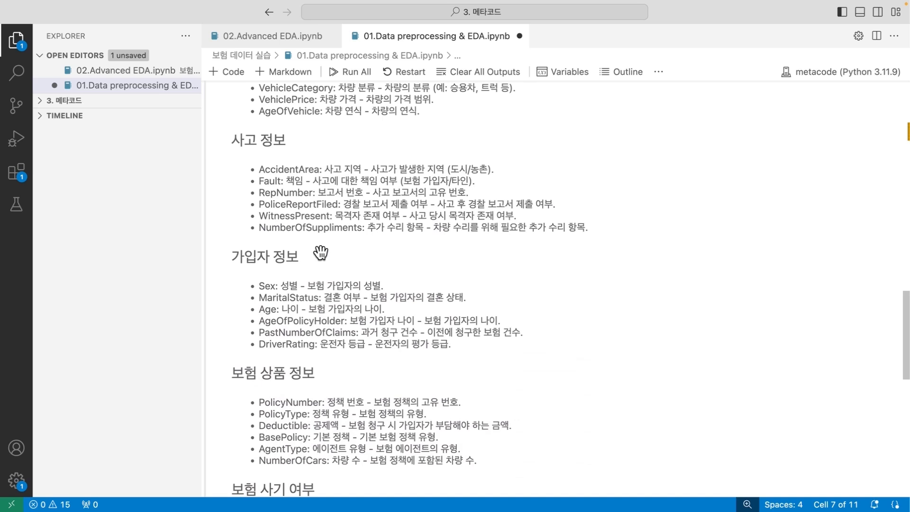
{"action": "scroll", "coordinate": [320, 253], "scroll_direction": "up", "scroll_amount": 3}
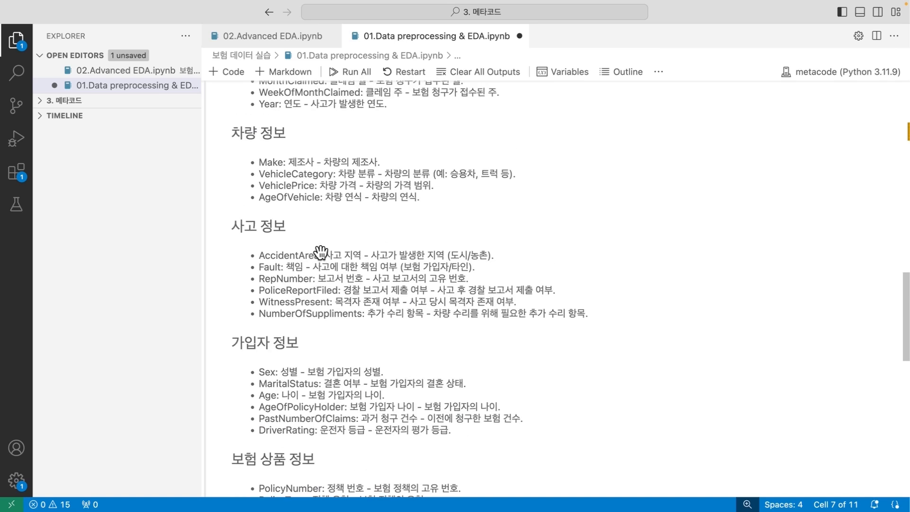
{"action": "left_click", "coordinate": [320, 253]}
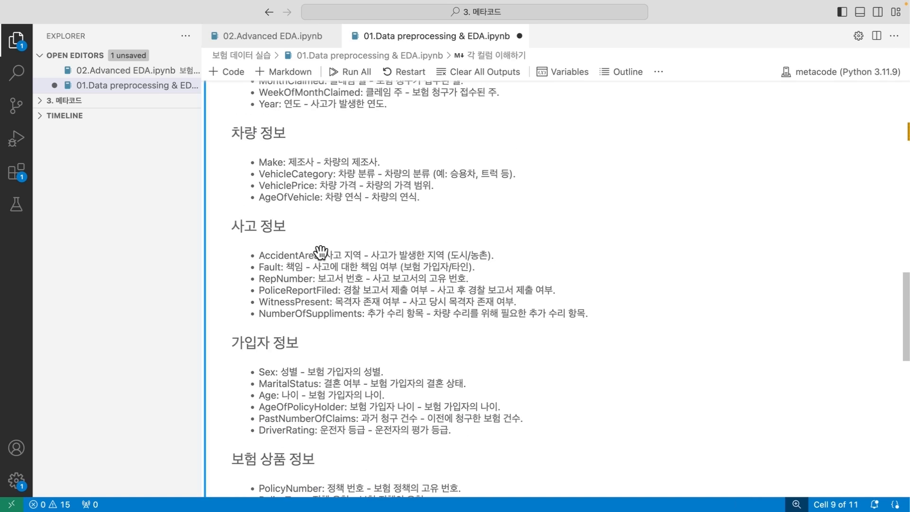
{"action": "scroll", "coordinate": [321, 253], "scroll_direction": "up", "scroll_amount": 2}
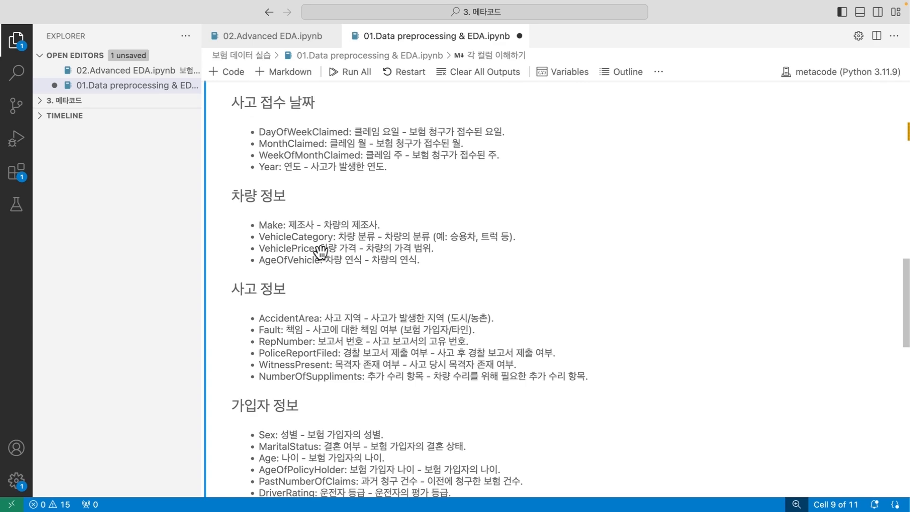
{"action": "scroll", "coordinate": [320, 252], "scroll_direction": "up", "scroll_amount": 2}
{"action": "scroll", "coordinate": [376, 201], "scroll_direction": "down", "scroll_amount": 3}
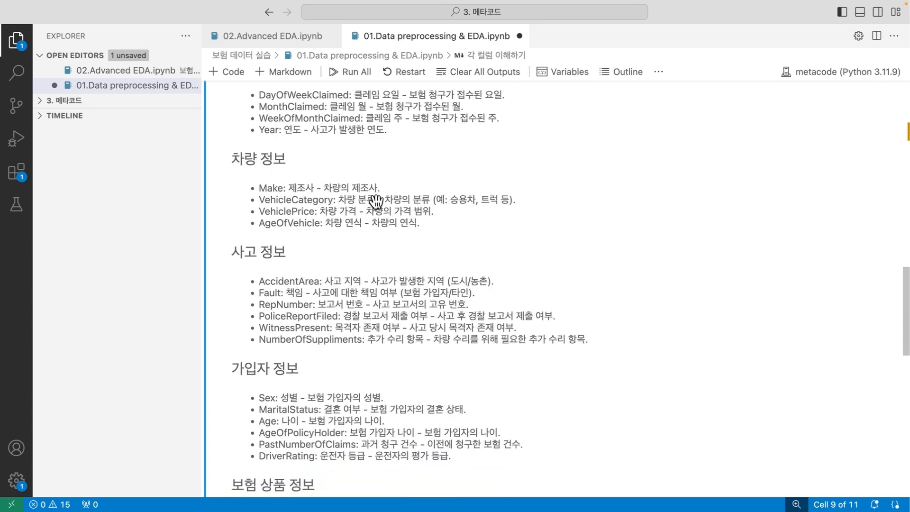
{"action": "scroll", "coordinate": [376, 201], "scroll_direction": "down", "scroll_amount": 1}
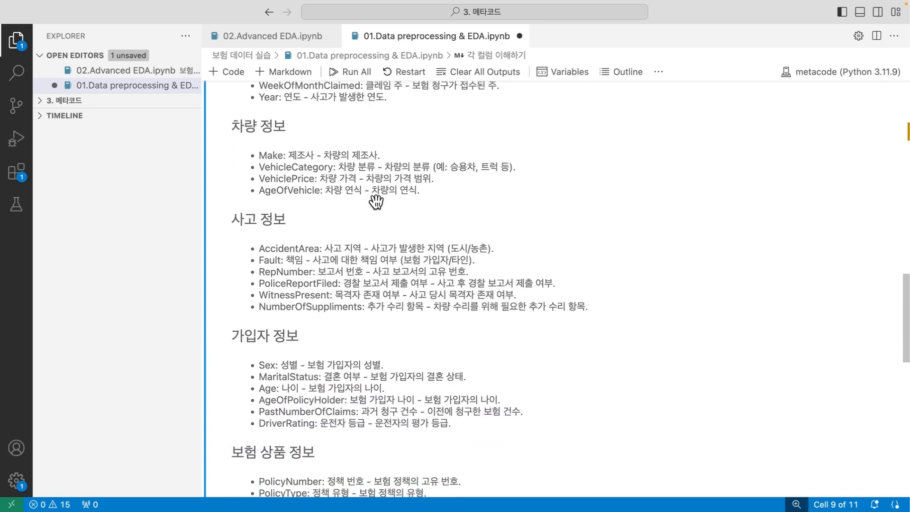
Step: Read the column guide's accident, policyholder and insurance product sections through to the fraud indicator FraudFound_P
{"action": "scroll", "coordinate": [376, 201], "scroll_direction": "up", "scroll_amount": 4}
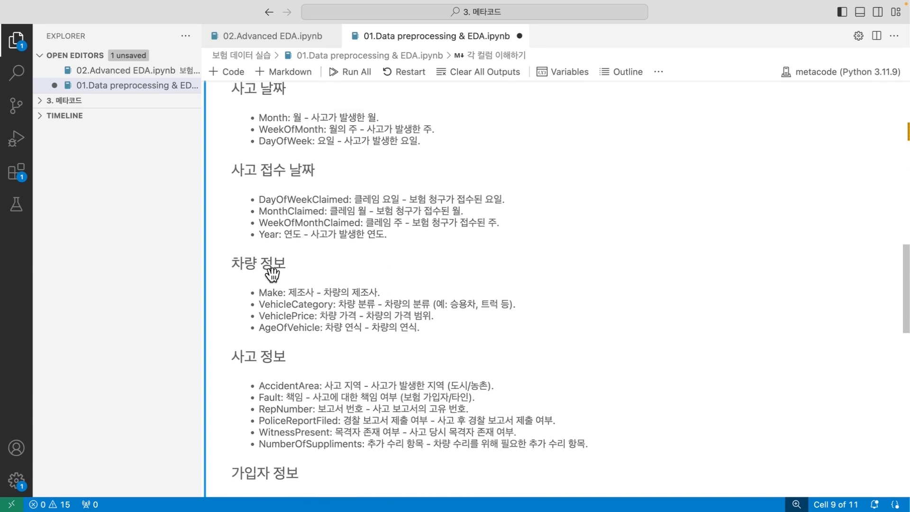
{"action": "scroll", "coordinate": [294, 294], "scroll_direction": "down", "scroll_amount": 5}
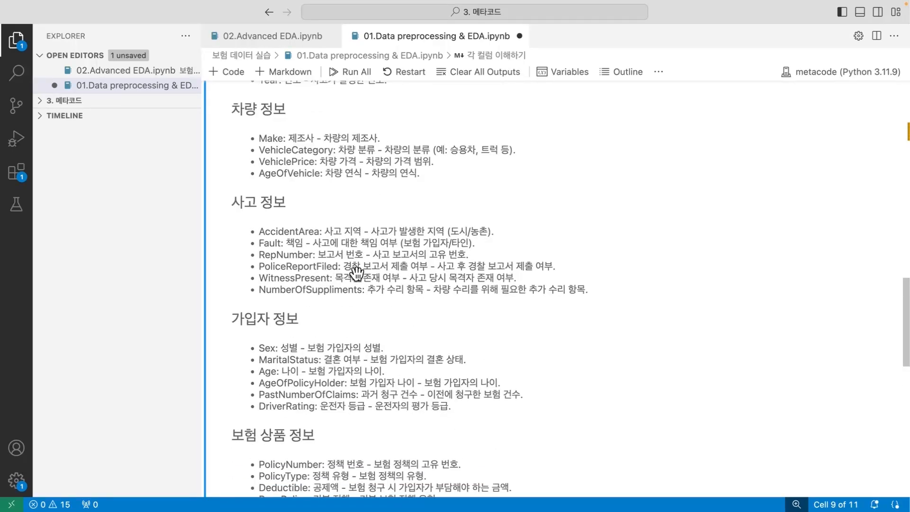
{"action": "scroll", "coordinate": [356, 274], "scroll_direction": "down", "scroll_amount": 2}
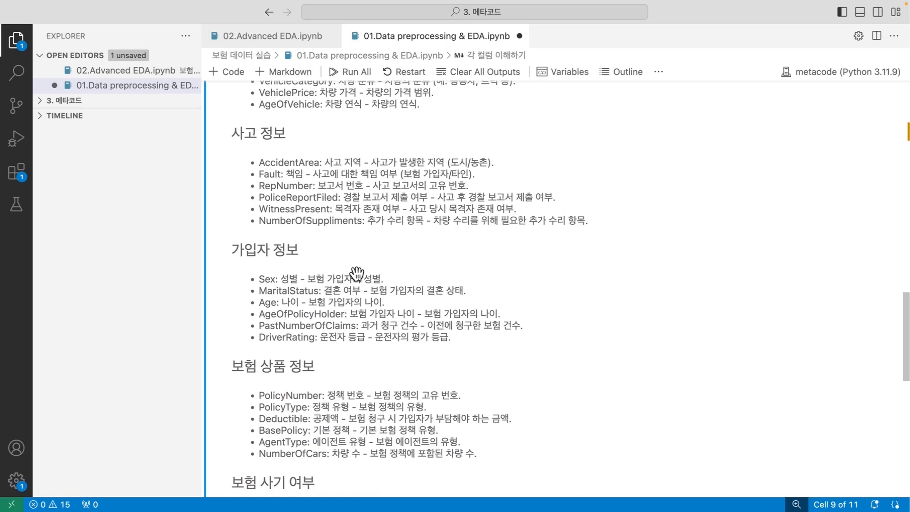
{"action": "scroll", "coordinate": [357, 274], "scroll_direction": "down", "scroll_amount": 2}
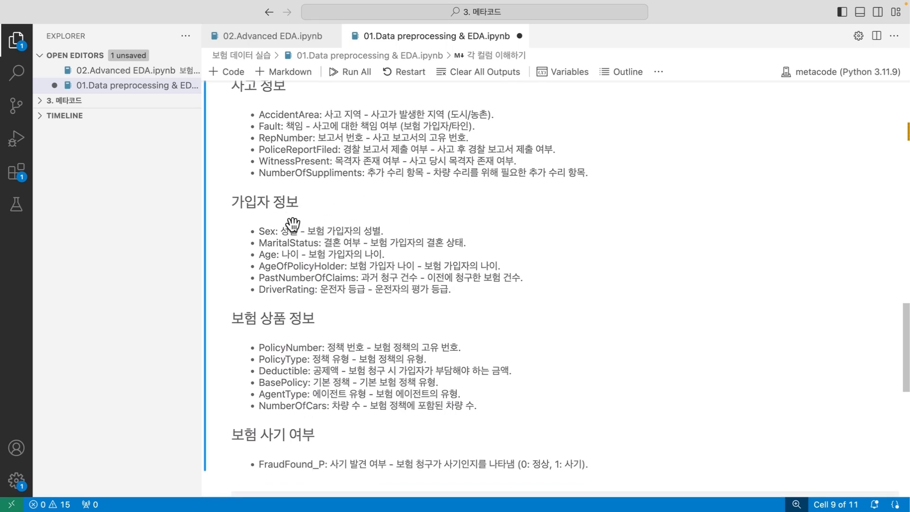
{"action": "scroll", "coordinate": [293, 223], "scroll_direction": "down", "scroll_amount": 2}
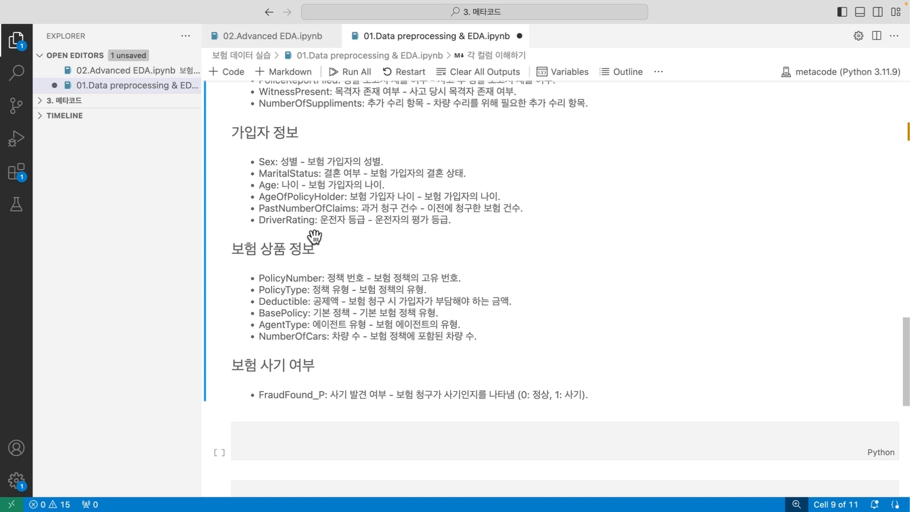
{"action": "scroll", "coordinate": [314, 236], "scroll_direction": "down", "scroll_amount": 2}
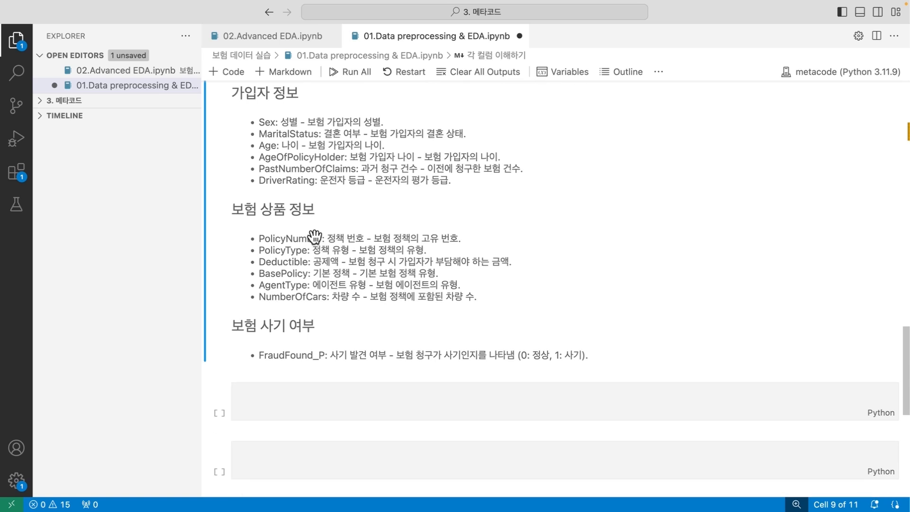
{"action": "scroll", "coordinate": [314, 236], "scroll_direction": "down", "scroll_amount": 3}
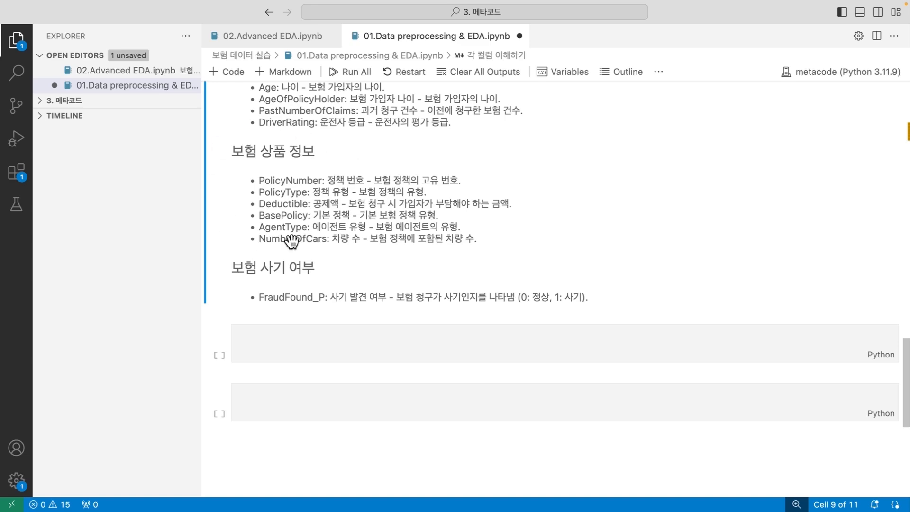
Step: Insert a new empty code cell directly below the df.head() output and start editing it
{"action": "scroll", "coordinate": [291, 242], "scroll_direction": "up", "scroll_amount": 15}
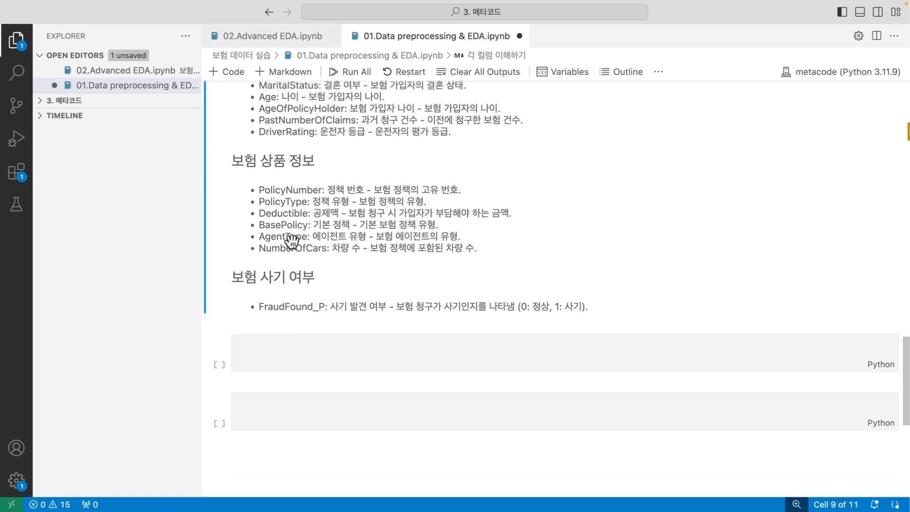
{"action": "scroll", "coordinate": [292, 242], "scroll_direction": "up", "scroll_amount": 4}
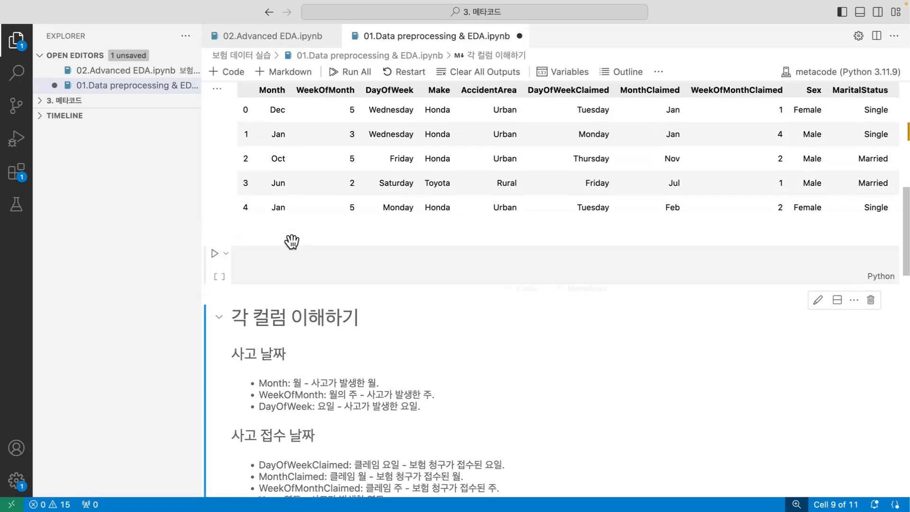
{"action": "left_click", "coordinate": [221, 279]}
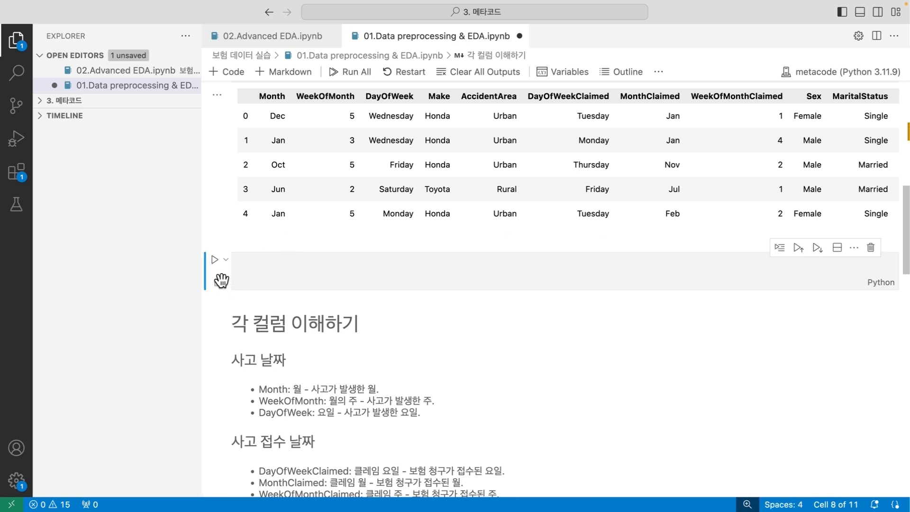
{"action": "right_click", "coordinate": [221, 278]}
{"action": "left_click", "coordinate": [425, 222]}
{"action": "scroll", "coordinate": [424, 221], "scroll_direction": "up", "scroll_amount": 2}
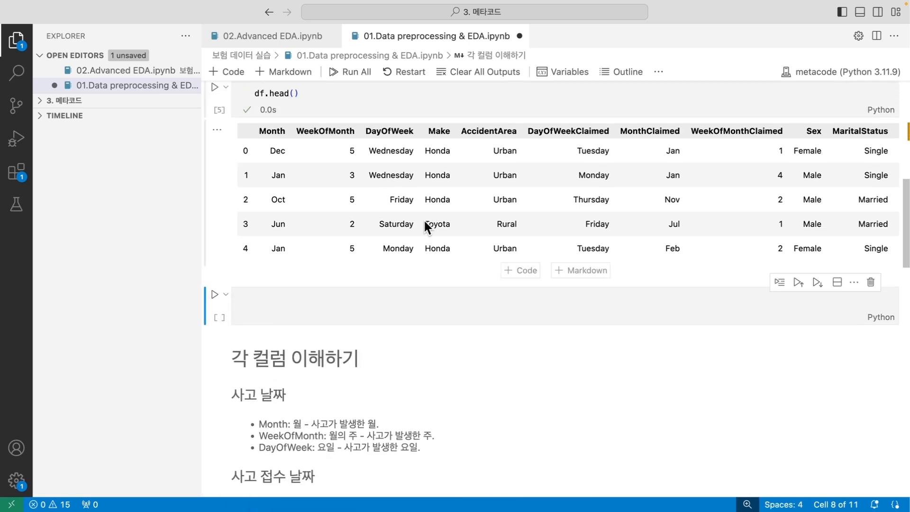
{"action": "key", "text": "a"}
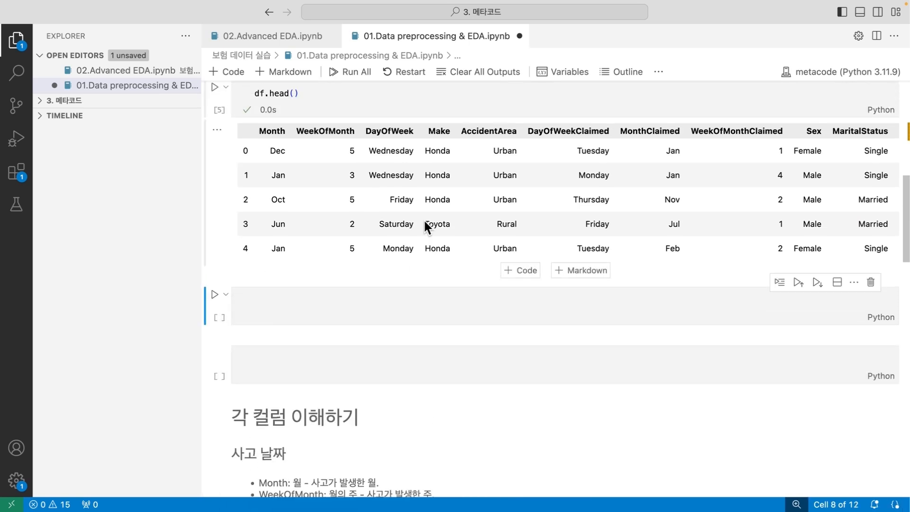
{"action": "key", "text": "Return"}
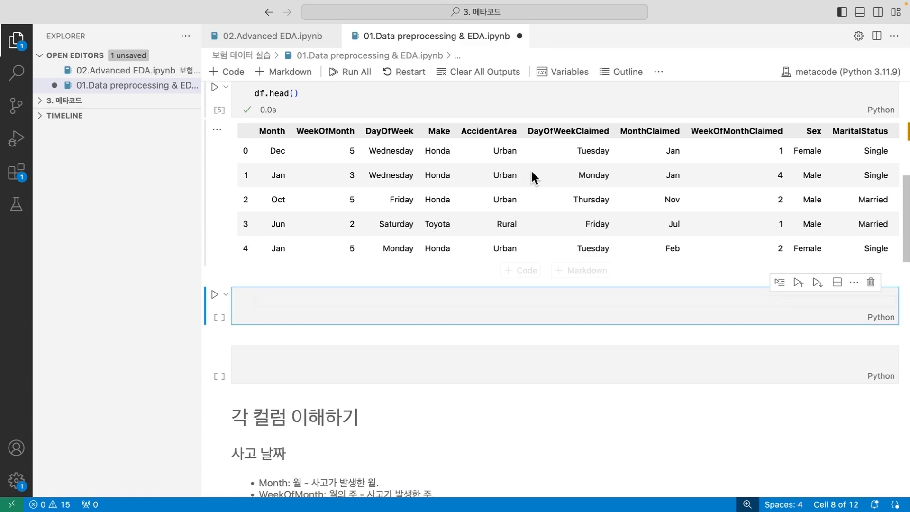
Step: Enter df.FraudFound_P in the new cell, copying the column name from the df.head() output
{"action": "type", "text": "df"}
{"action": "scroll", "coordinate": [712, 135], "scroll_direction": "right", "scroll_amount": 10}
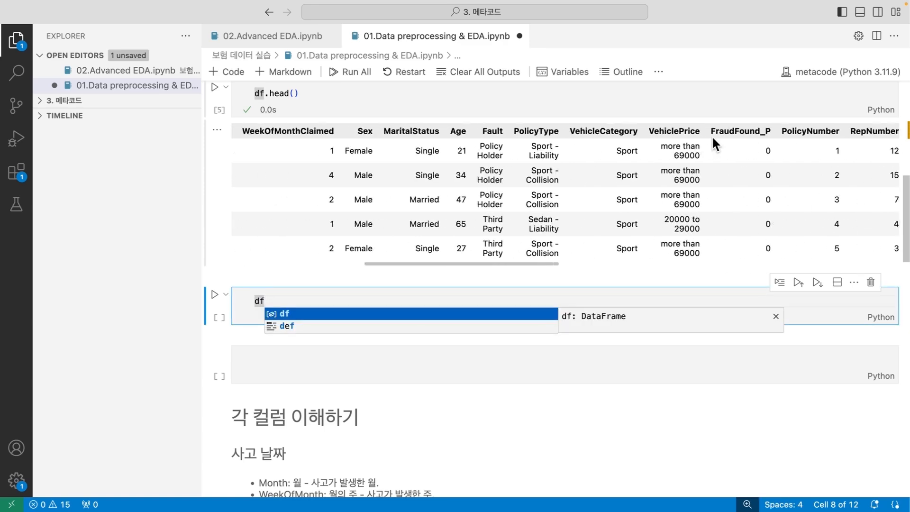
{"action": "double_click", "coordinate": [656, 131]}
{"action": "key", "text": "ctrl+c"}
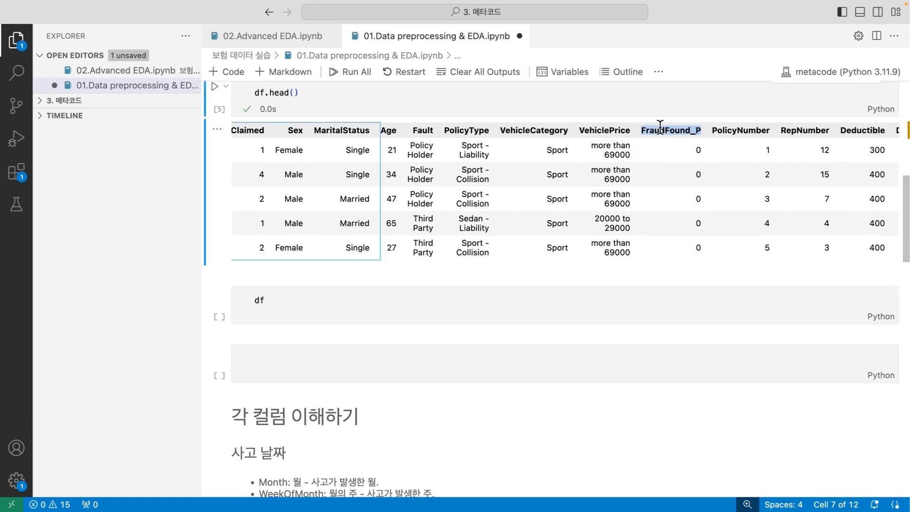
{"action": "left_click", "coordinate": [281, 299]}
{"action": "type", "text": "."}
{"action": "key", "text": "ctrl+v"}
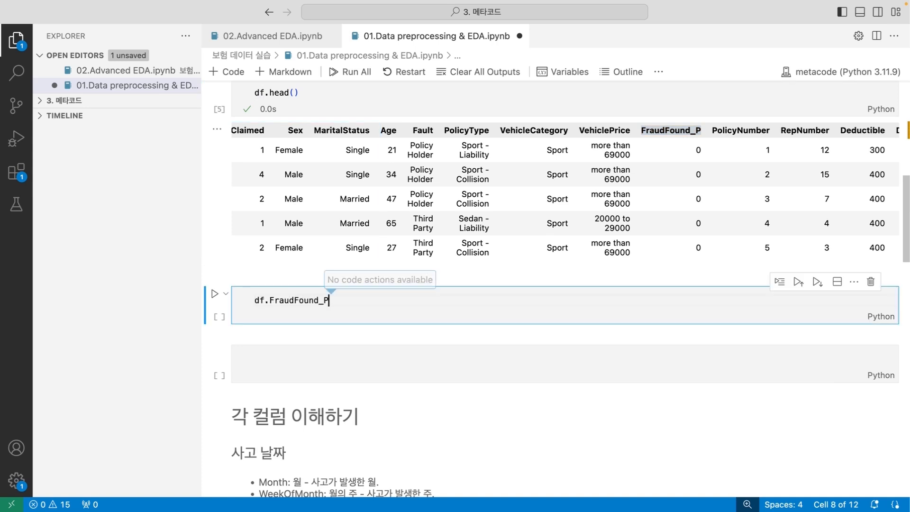
Step: Append .unique() to df.FraudFound_P and run the cell to list the column's distinct values
{"action": "type", "text": "u"}
{"action": "key", "text": "BackSpace"}
{"action": "type", "text": ".un"}
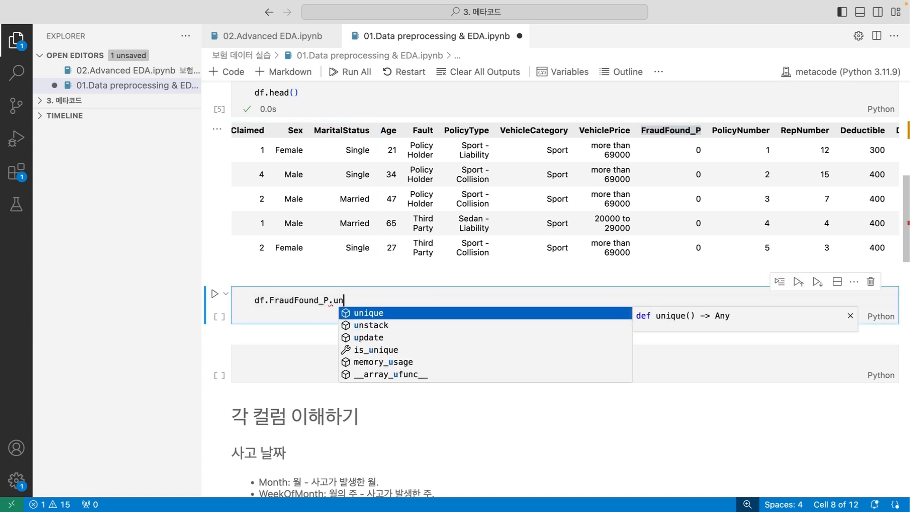
{"action": "type", "text": "ique()"}
{"action": "key", "text": "alt+Return"}
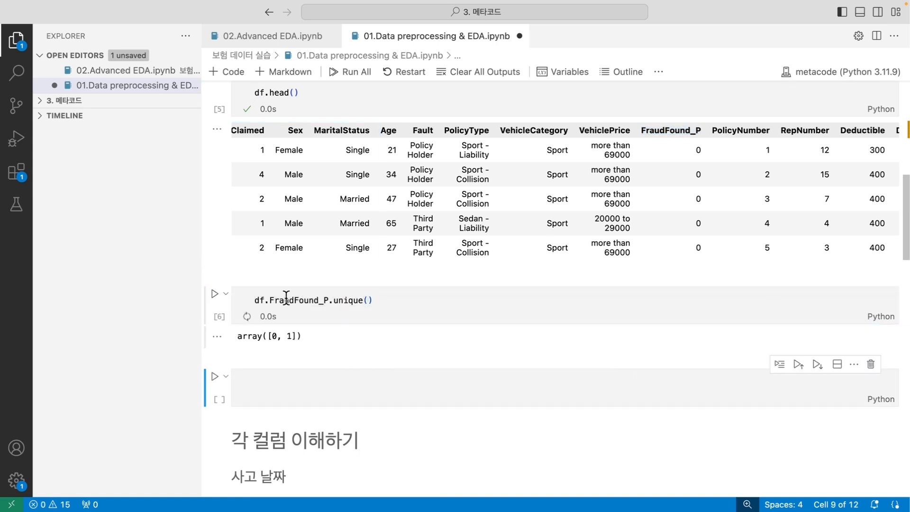
Step: Copy the df.FraudFound_P.unique() expression into the empty code cell directly below its output
{"action": "triple_click", "coordinate": [329, 335]}
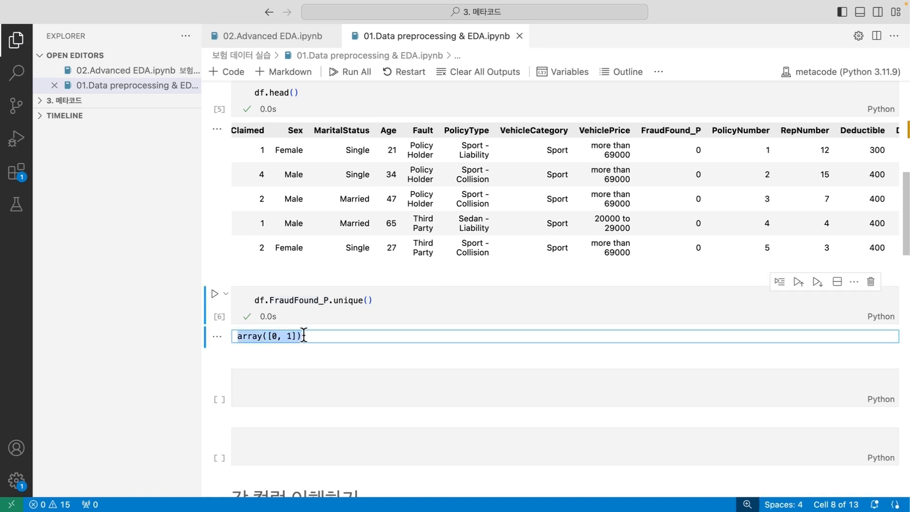
{"action": "scroll", "coordinate": [330, 335], "scroll_direction": "down", "scroll_amount": 1}
{"action": "triple_click", "coordinate": [352, 263]}
{"action": "key", "text": "super+c"}
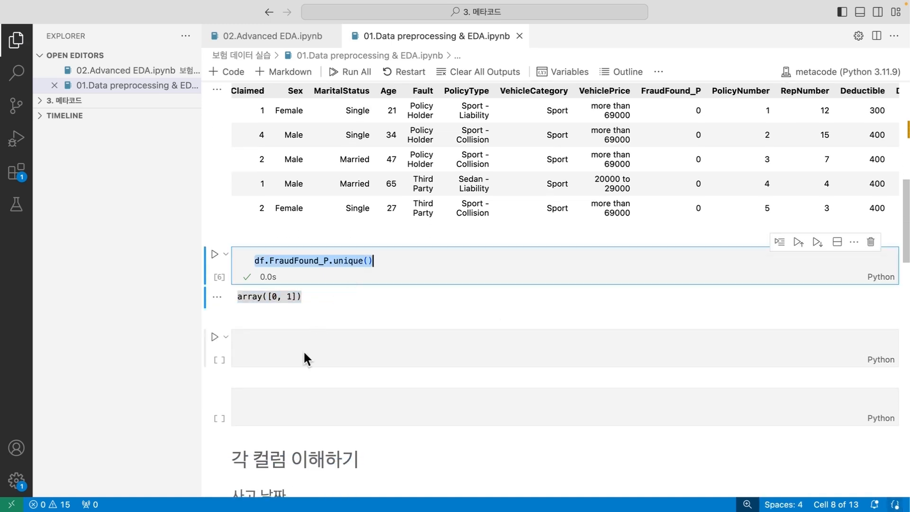
{"action": "left_click", "coordinate": [303, 351]}
{"action": "key", "text": "super+v"}
Step: Replace the column name in the copied expression with PolicyType from the df.head() output and run df.PolicyType.unique()
{"action": "scroll", "coordinate": [366, 292], "scroll_direction": "up", "scroll_amount": 1}
{"action": "double_click", "coordinate": [466, 129]}
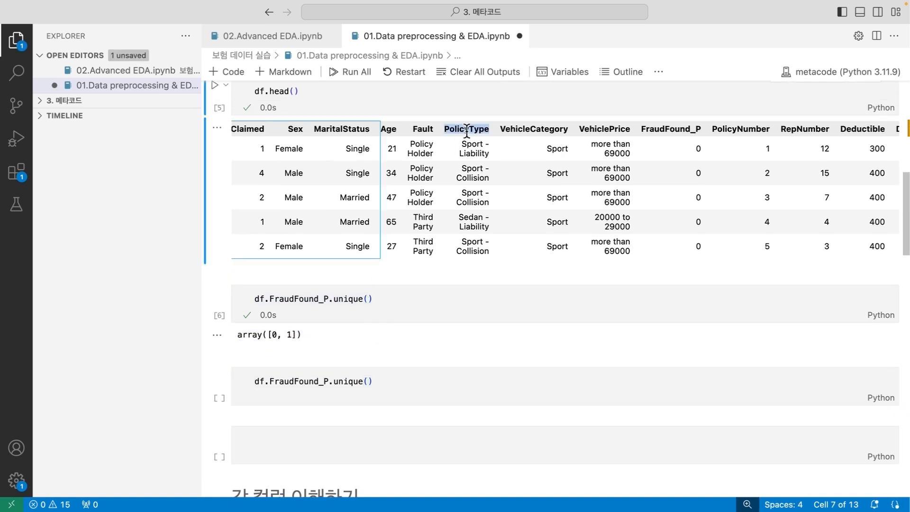
{"action": "double_click", "coordinate": [313, 381]}
{"action": "key", "text": "super+v"}
{"action": "key", "text": "ctrl+Return"}
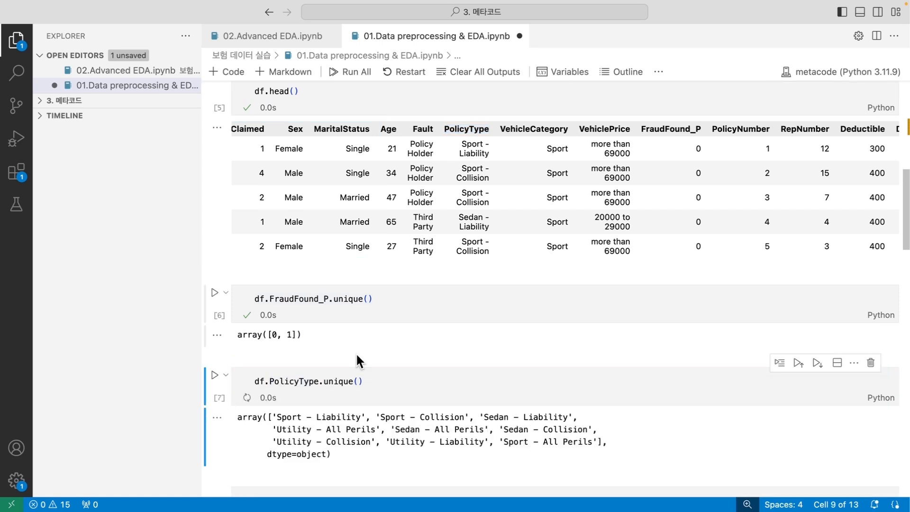
Step: Examine the vehicle types and coverage types that make up the distinct PolicyType values
{"action": "scroll", "coordinate": [417, 334], "scroll_direction": "down", "scroll_amount": 4}
{"action": "left_click_drag", "start_coordinate": [277, 278], "coordinate": [368, 275]}
{"action": "left_click", "coordinate": [450, 284]}
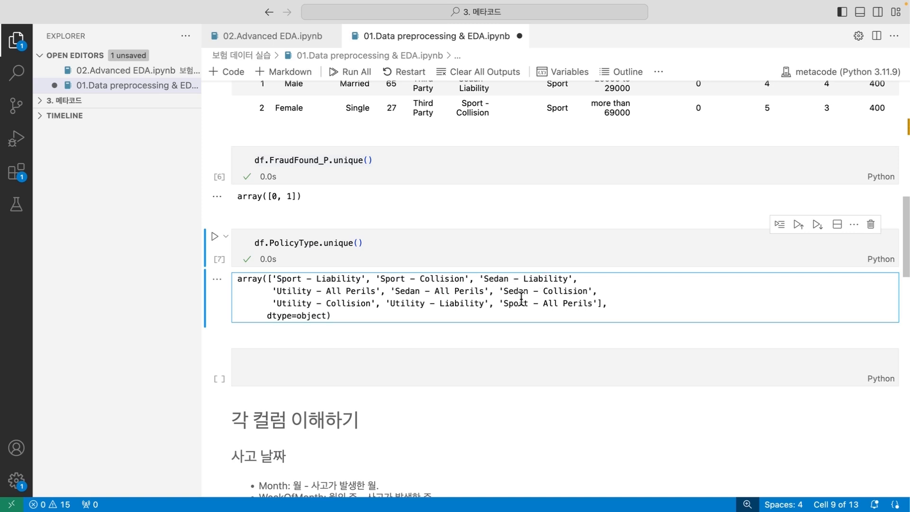
{"action": "left_click_drag", "start_coordinate": [548, 304], "coordinate": [570, 304]}
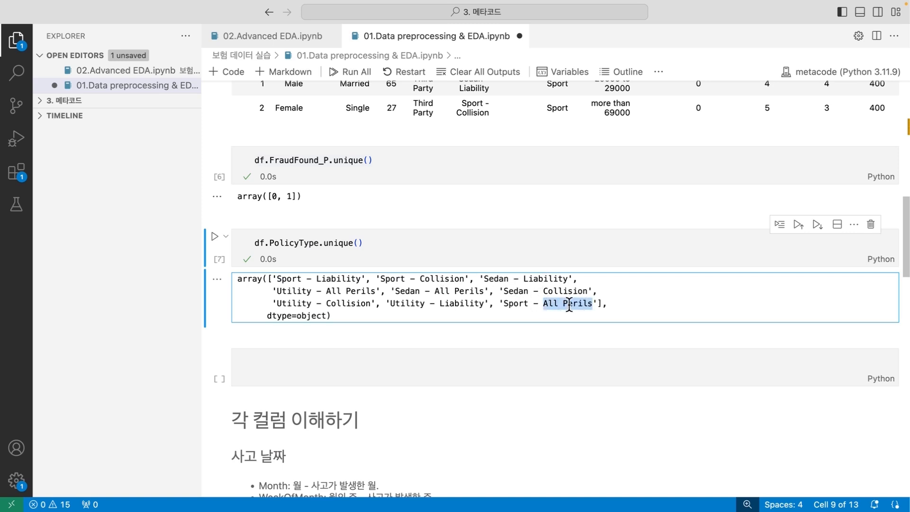
{"action": "double_click", "coordinate": [408, 290]}
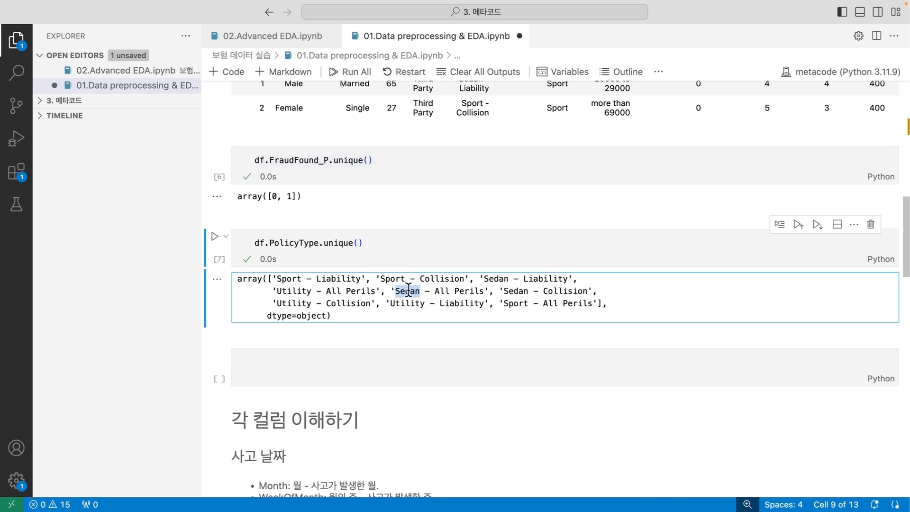
{"action": "double_click", "coordinate": [283, 293]}
{"action": "left_click", "coordinate": [284, 292]}
{"action": "left_click", "coordinate": [217, 261]}
Step: Delete the FraudFound_P and PolicyType unique() cells, keeping an empty code cell below the df.head() output
{"action": "scroll", "coordinate": [216, 259], "scroll_direction": "up", "scroll_amount": 3}
{"action": "left_click", "coordinate": [341, 321]}
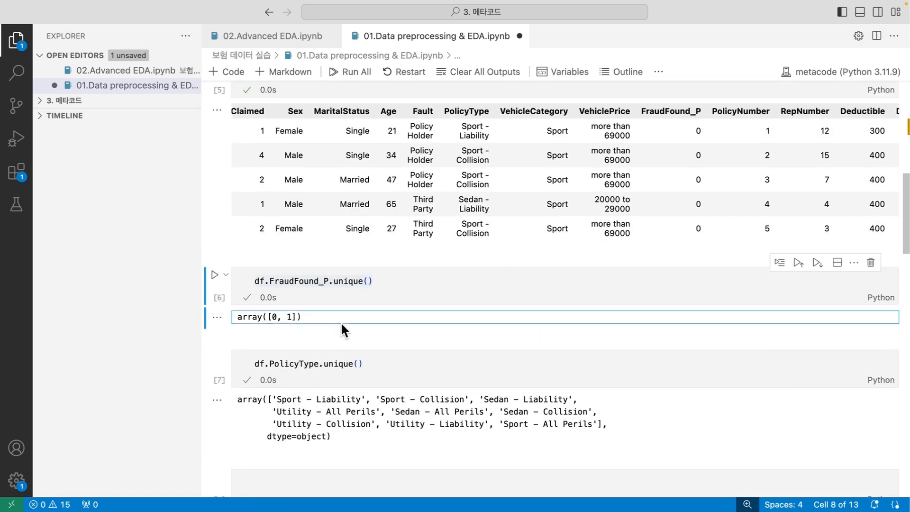
{"action": "key", "text": "a"}
{"action": "key", "text": "Escape"}
{"action": "key", "text": "d"}
{"action": "key", "text": "d"}
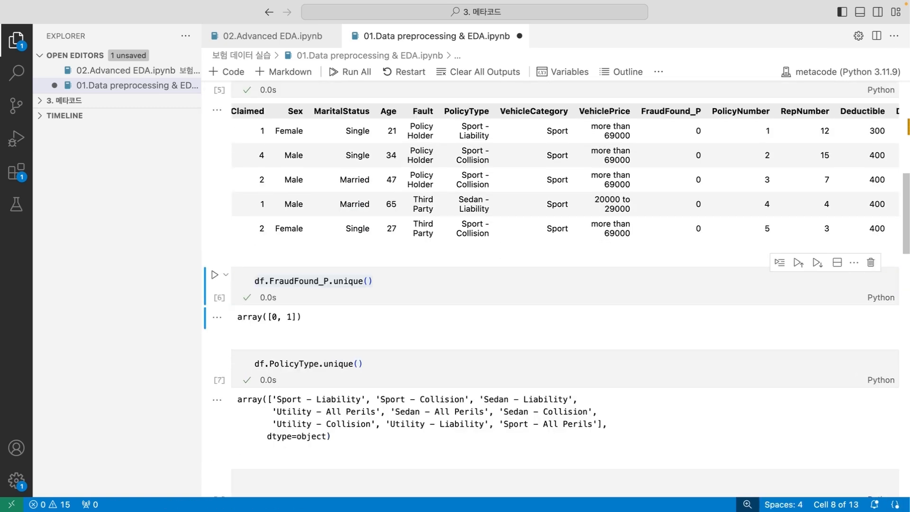
{"action": "scroll", "coordinate": [388, 300], "scroll_direction": "down", "scroll_amount": 1}
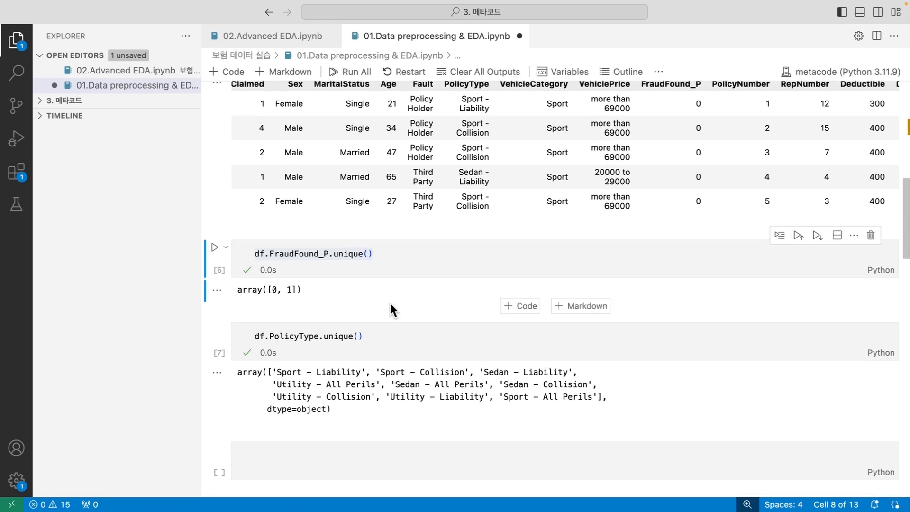
{"action": "key", "text": "d"}
{"action": "key", "text": "d"}
{"action": "key", "text": "d"}
{"action": "key", "text": "d"}
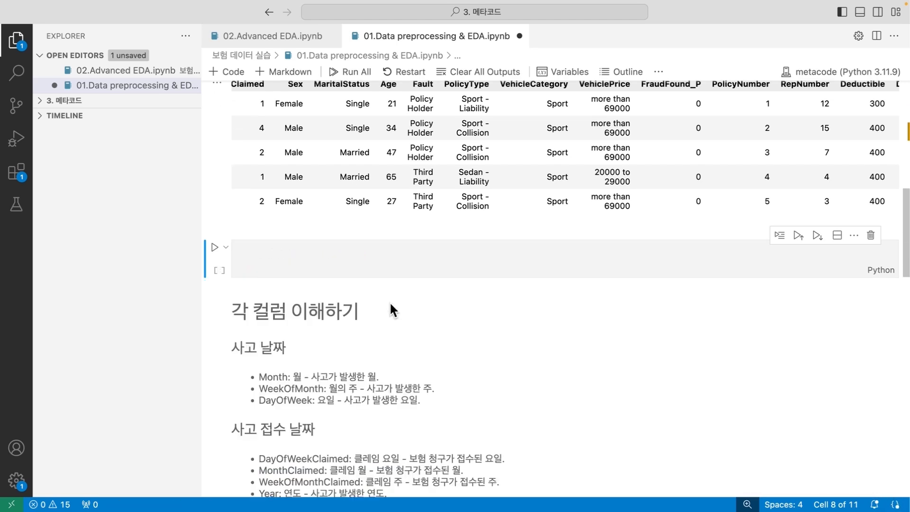
Step: Insert a code cell above the empty one and enter df.shape and df.nunique() on separate lines
{"action": "key", "text": "a"}
{"action": "key", "text": "Return"}
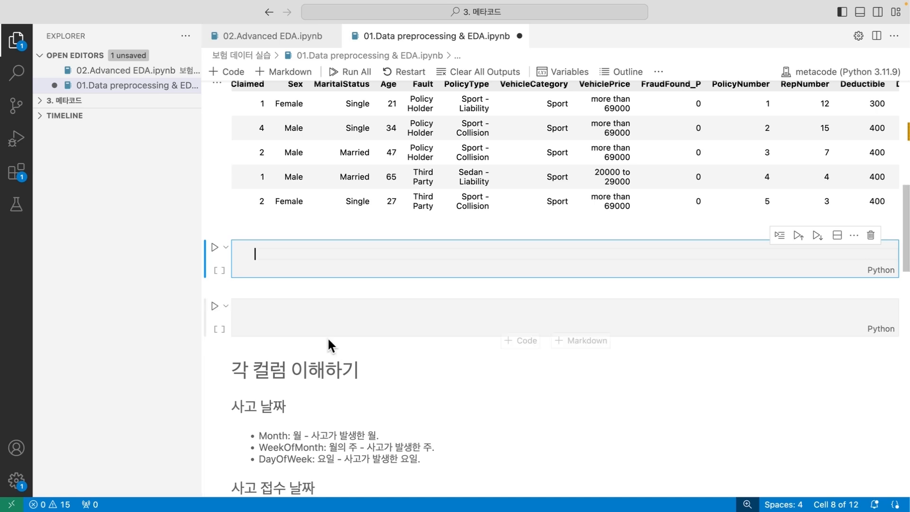
{"action": "type", "text": "df.shape"}
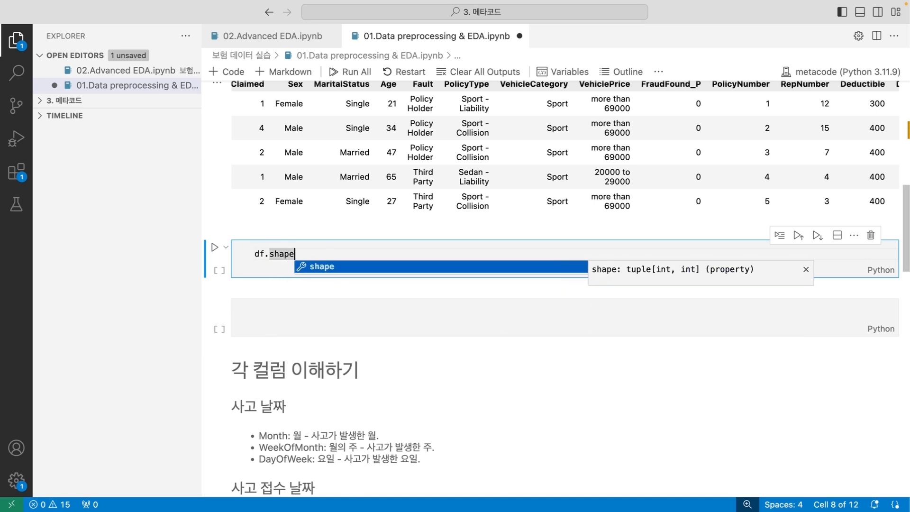
{"action": "key", "text": "Escape"}
{"action": "key", "text": "Return"}
{"action": "type", "text": "df"}
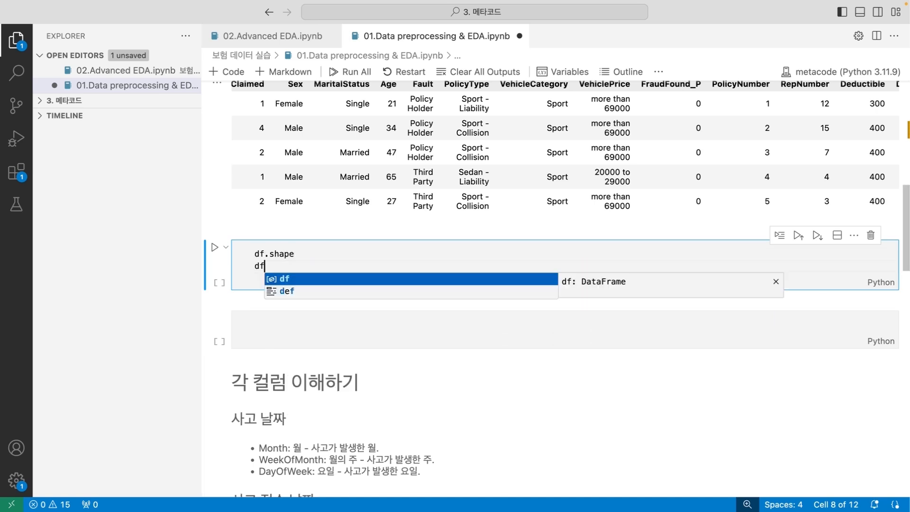
{"action": "type", "text": ".nuni"}
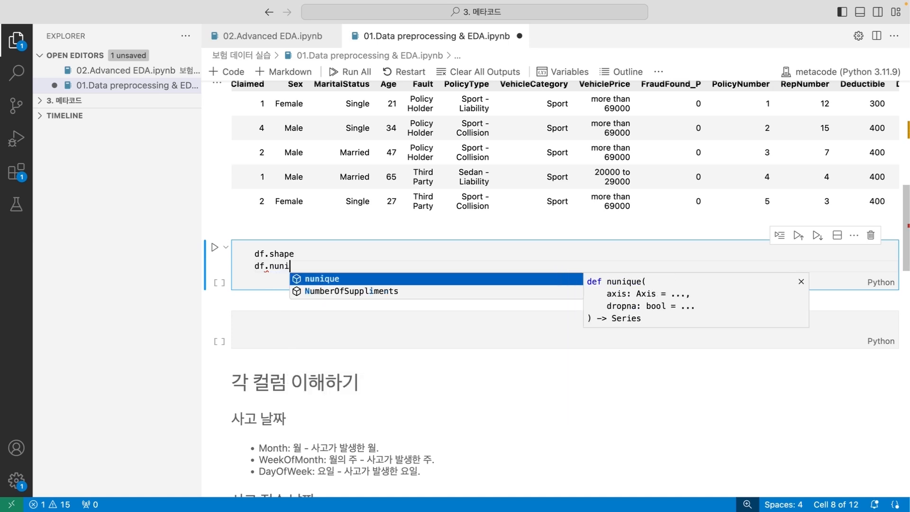
{"action": "key", "text": "Tab"}
{"action": "type", "text": "()"}
Step: Add df.info() and df.describe() as two further lines in the code cell
{"action": "key", "text": "Return"}
{"action": "type", "text": "d"}
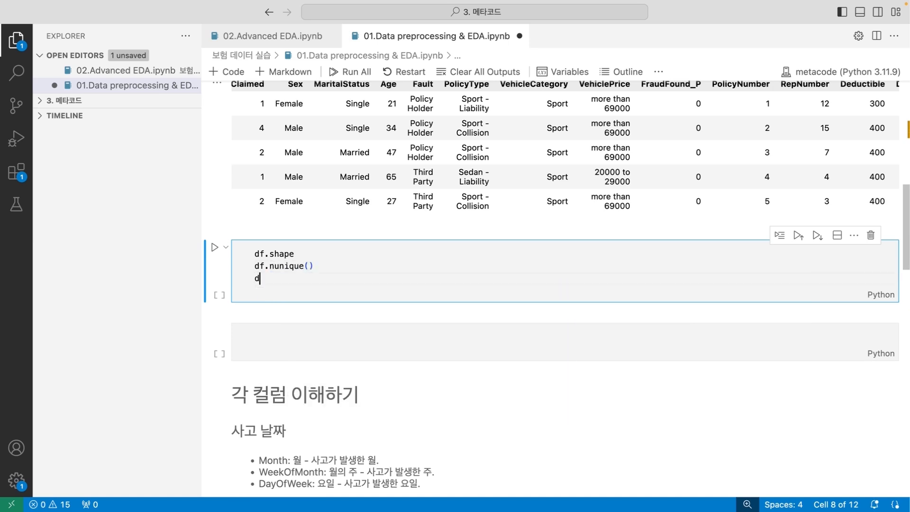
{"action": "type", "text": "f.info()"}
{"action": "key", "text": "Return"}
{"action": "type", "text": "df.desc"}
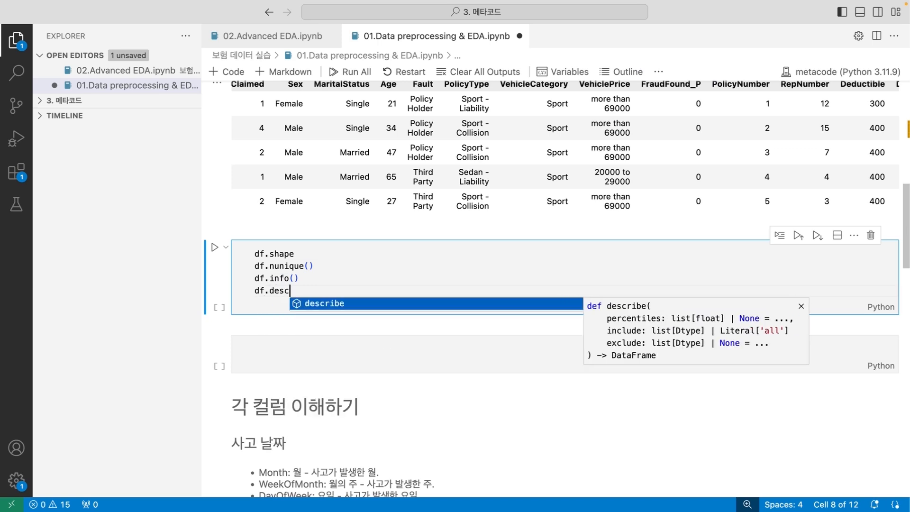
{"action": "key", "text": "Tab"}
{"action": "type", "text": "()"}
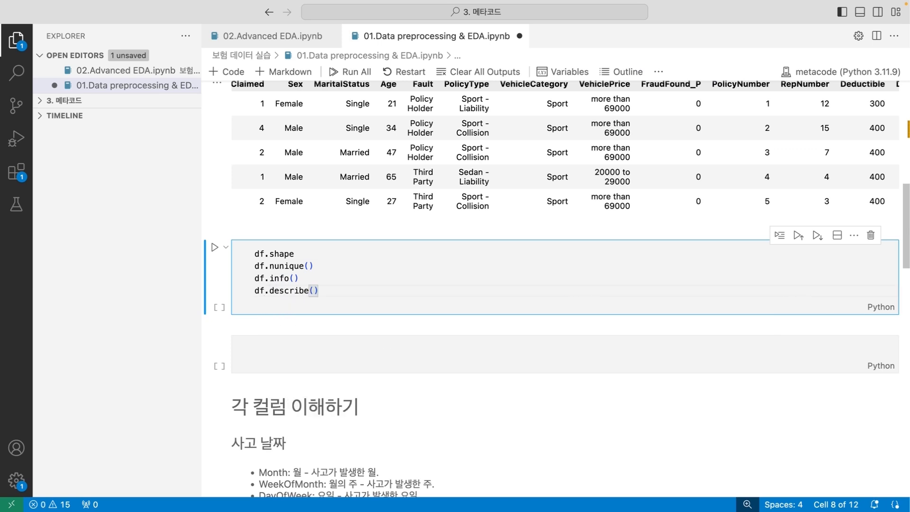
Step: Add df.isnull().sum() as the last line of the command list and leave cell editing
{"action": "key", "text": "Return"}
{"action": "type", "text": "df."}
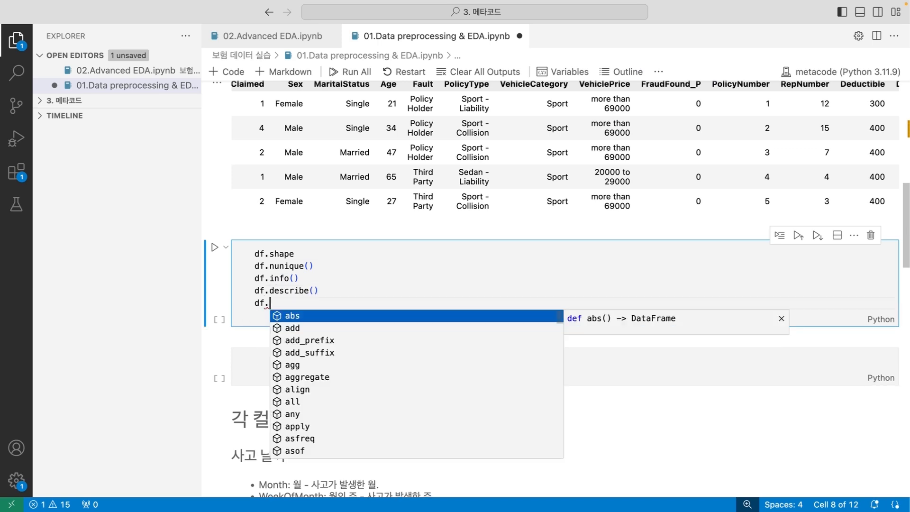
{"action": "type", "text": "isnull"}
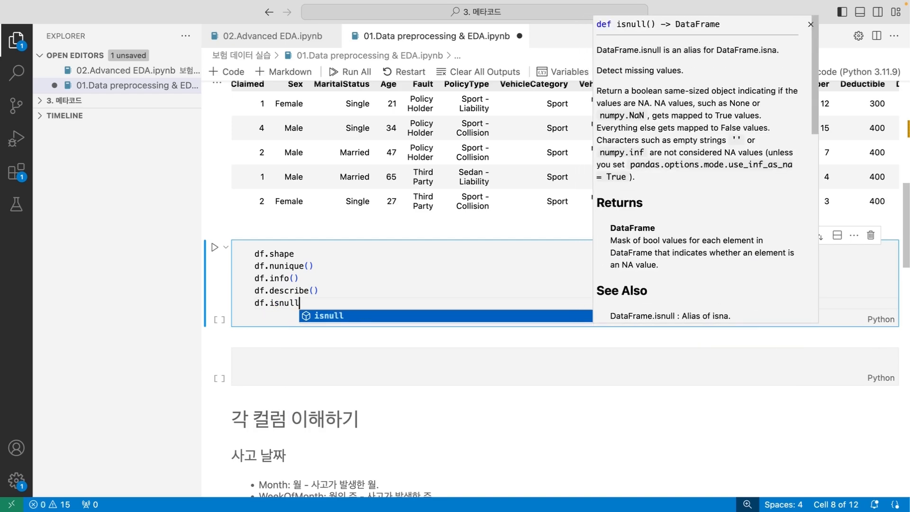
{"action": "type", "text": "().sum"}
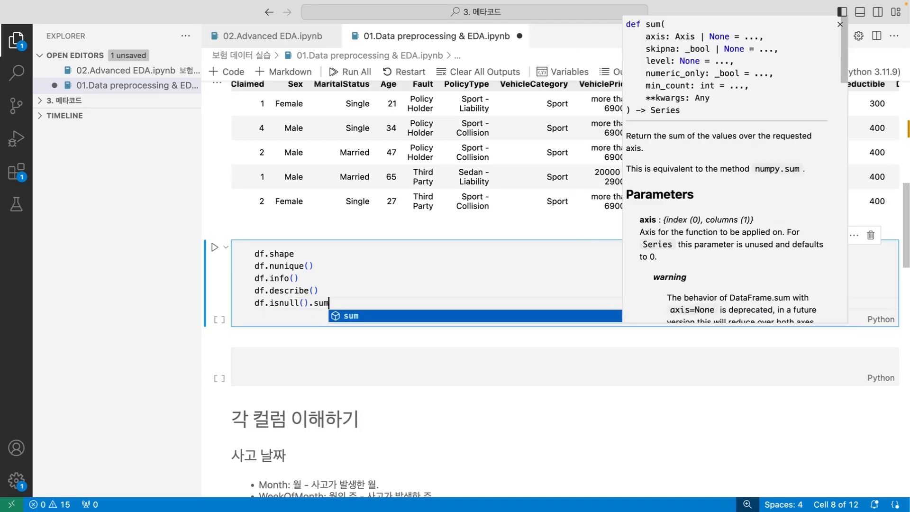
{"action": "type", "text": "()"}
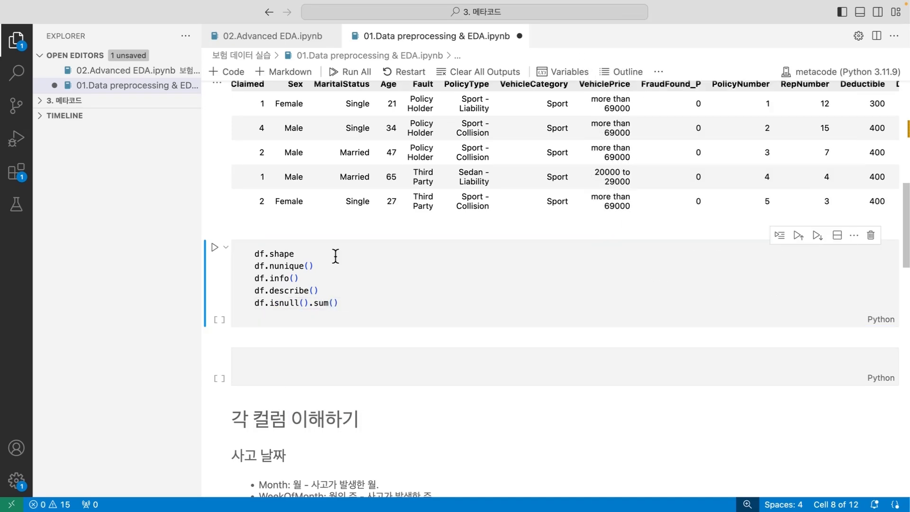
{"action": "key", "text": "Escape"}
Step: Add an empty cell below the command list and a rendered Markdown cell above it reading "df 전체적으로 확인"
{"action": "scroll", "coordinate": [377, 247], "scroll_direction": "down", "scroll_amount": 3}
{"action": "key", "text": "b"}
{"action": "key", "text": "Up"}
{"action": "type", "text": "a"}
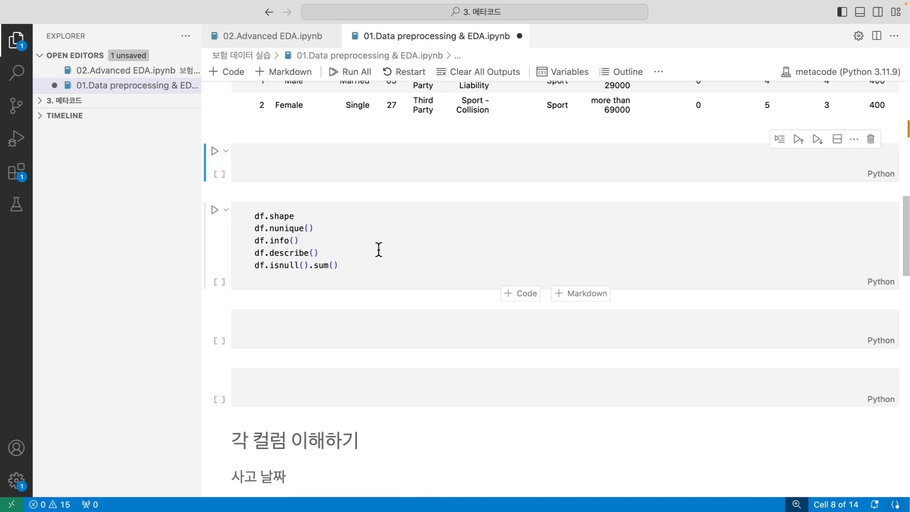
{"action": "type", "text": "mepd"}
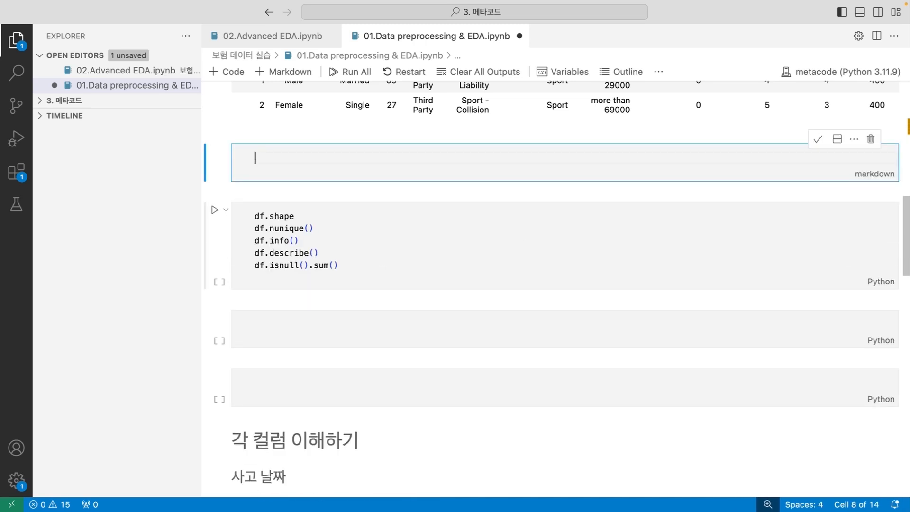
{"action": "type", "text": "체적으로 회"}
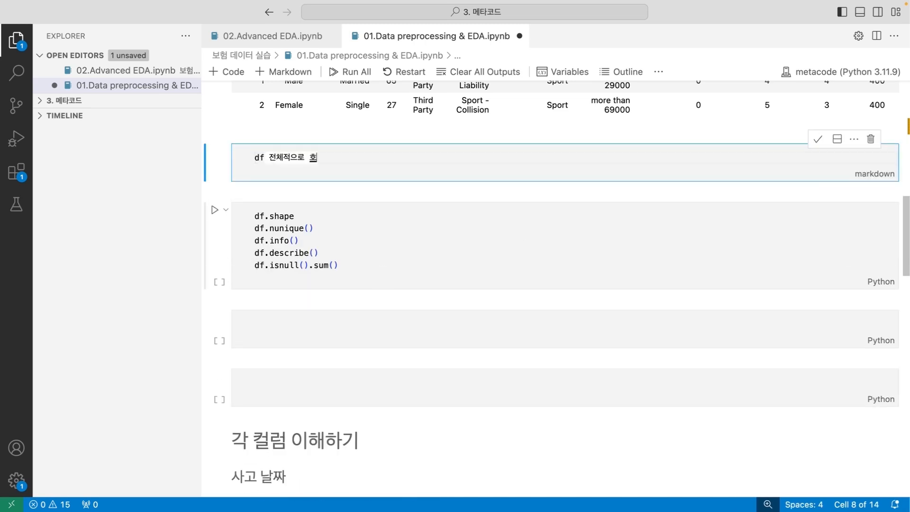
{"action": "key", "text": "shift+Return"}
Step: Insert another empty code cell, then enter df.shape in the cell directly below the command list and run it
{"action": "key", "text": "b"}
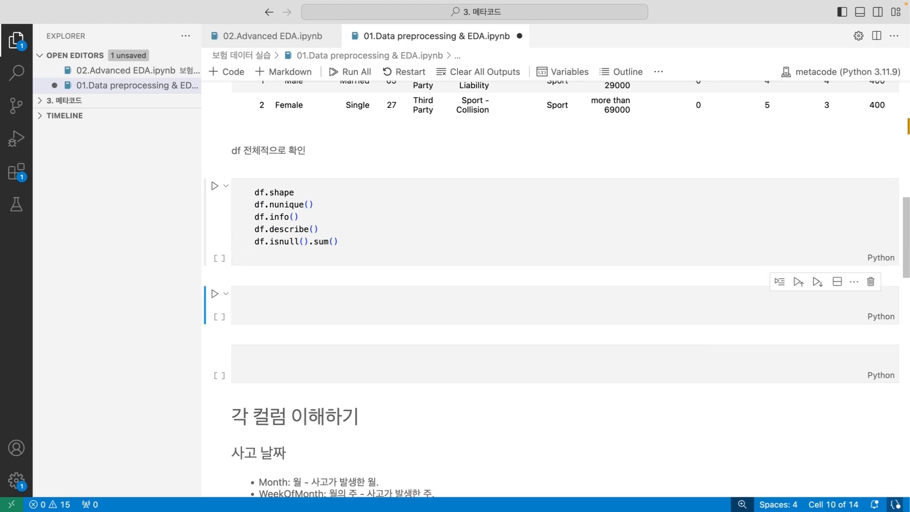
{"action": "type", "text": "d"}
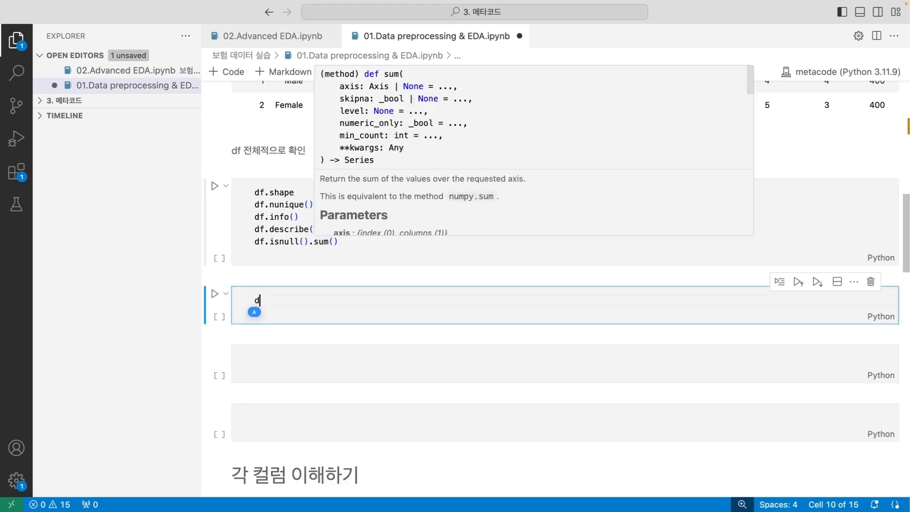
{"action": "type", "text": "f.shap"}
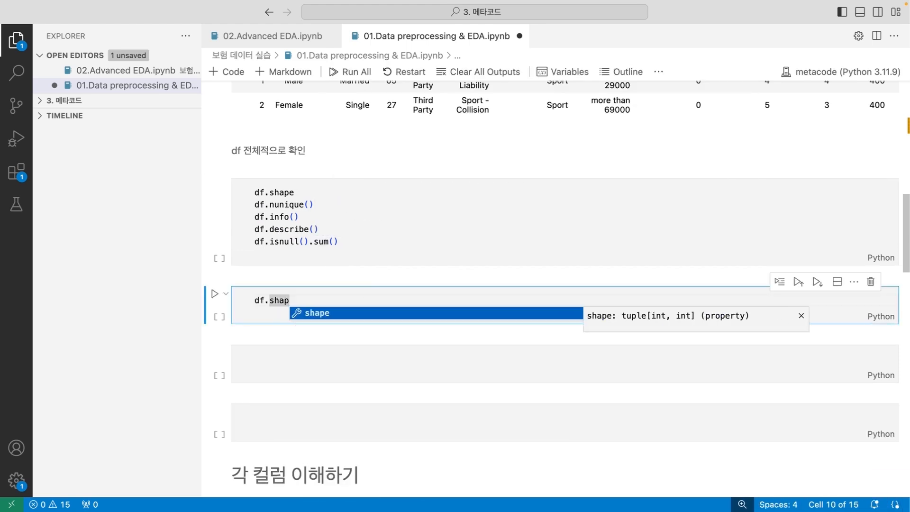
{"action": "type", "text": "e"}
{"action": "key", "text": "ctrl+Return"}
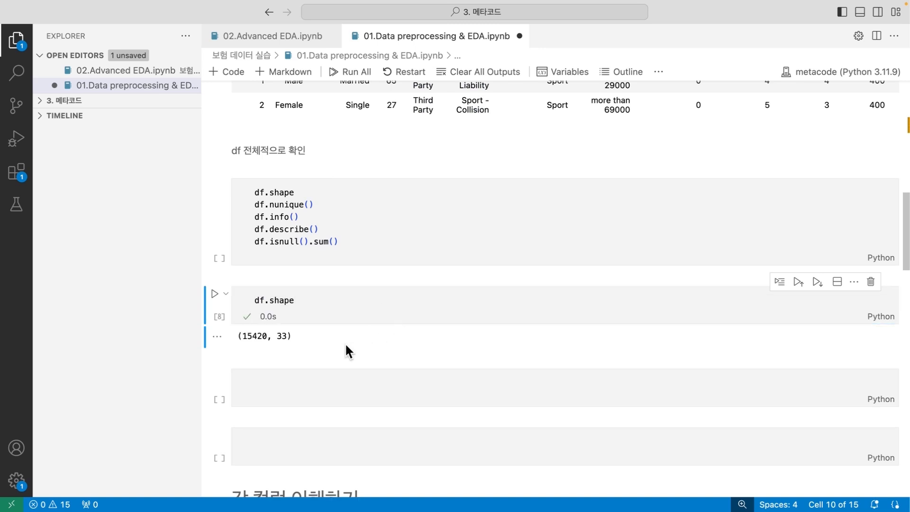
Step: Replace the df.shape expression with df.info() and run the cell
{"action": "left_click", "coordinate": [354, 336]}
{"action": "scroll", "coordinate": [354, 333], "scroll_direction": "down", "scroll_amount": 1}
{"action": "triple_click", "coordinate": [314, 282]}
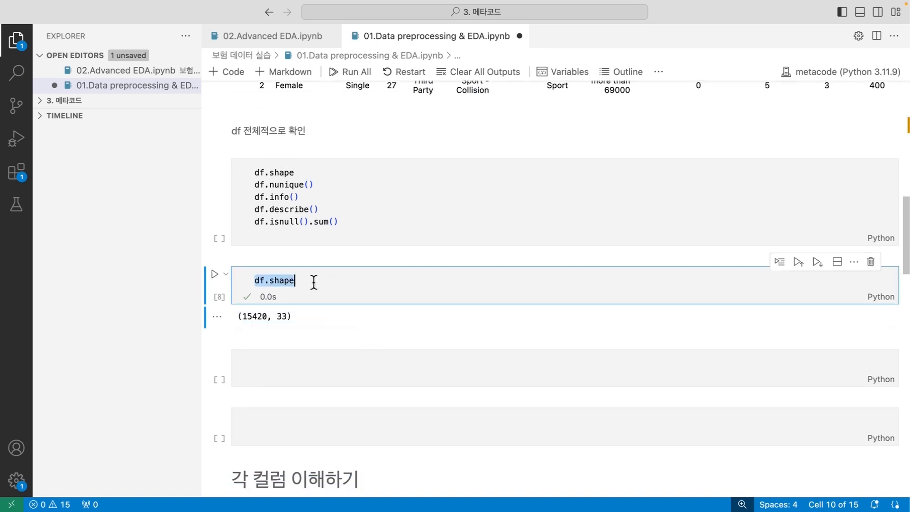
{"action": "type", "text": "df.info()"}
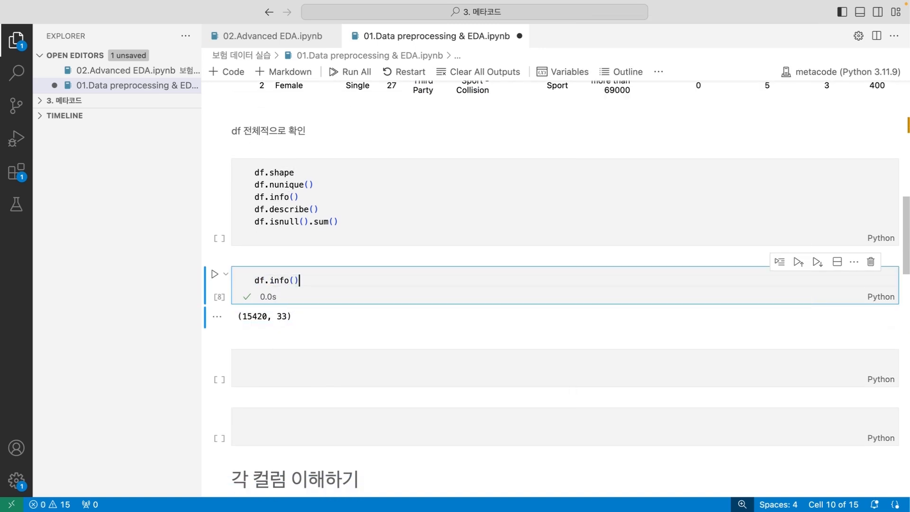
{"action": "key", "text": "ctrl+Return"}
Step: Examine the column names and their data types, object versus int64, in the df.info() output
{"action": "scroll", "coordinate": [360, 309], "scroll_direction": "down", "scroll_amount": 4}
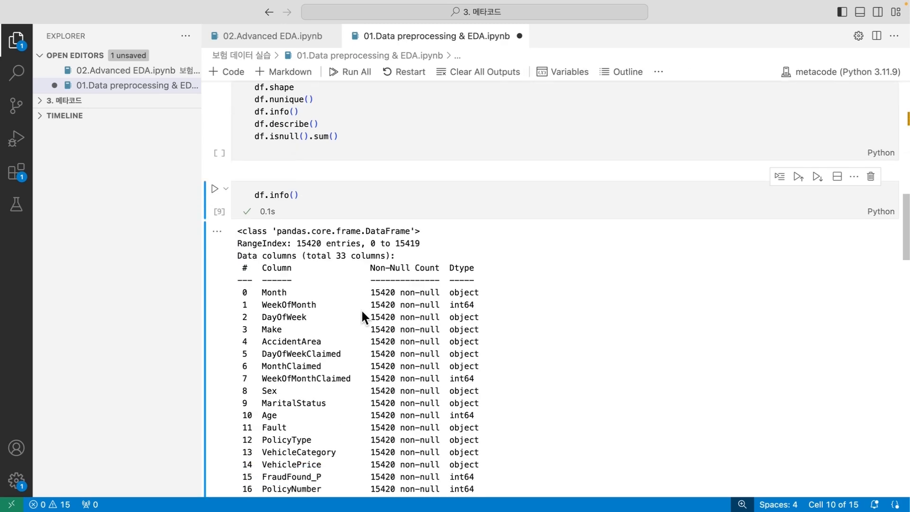
{"action": "scroll", "coordinate": [406, 269], "scroll_direction": "down", "scroll_amount": 3}
{"action": "double_click", "coordinate": [270, 209]}
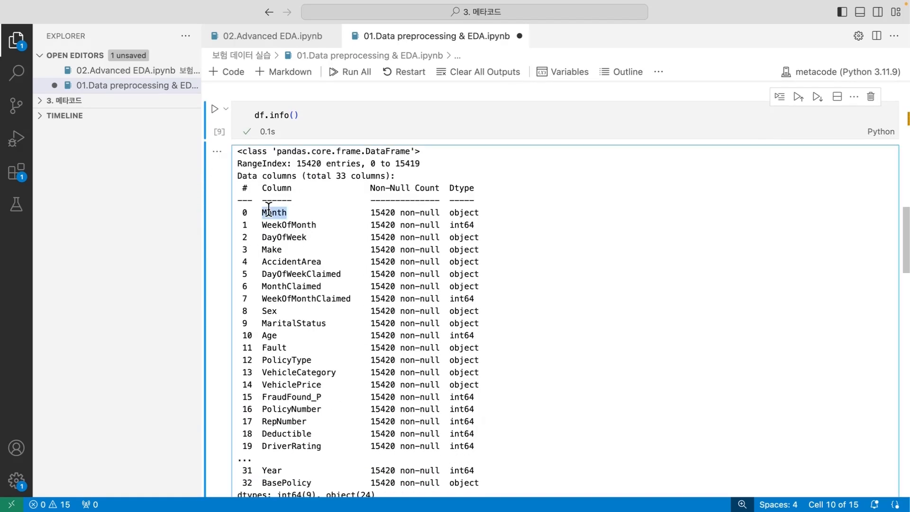
{"action": "left_click_drag", "start_coordinate": [270, 209], "coordinate": [272, 317]}
{"action": "left_click", "coordinate": [463, 215]}
{"action": "double_click", "coordinate": [460, 240]}
{"action": "double_click", "coordinate": [461, 276]}
{"action": "double_click", "coordinate": [461, 298]}
{"action": "double_click", "coordinate": [458, 345]}
{"action": "scroll", "coordinate": [460, 285], "scroll_direction": "up", "scroll_amount": 3}
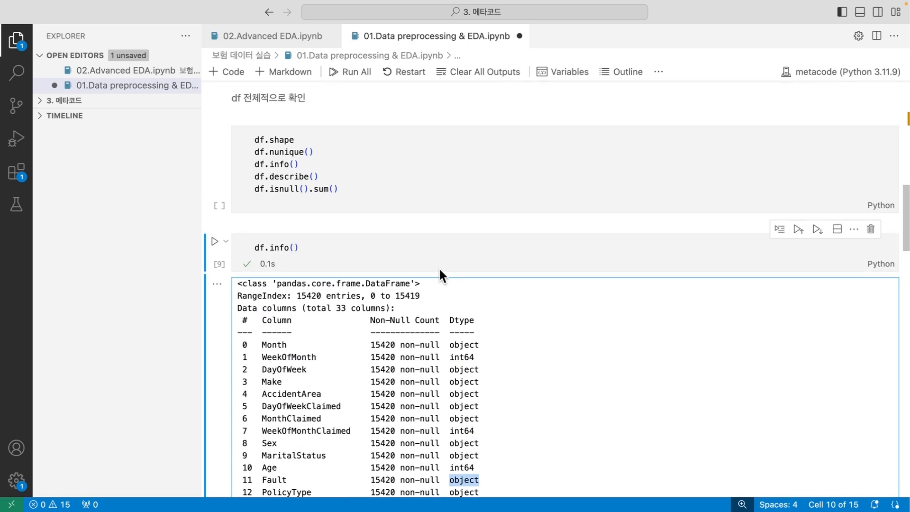
Step: Replace the df.info() expression with df.describe() and run the cell
{"action": "left_click", "coordinate": [327, 246]}
{"action": "key", "text": "BackSpace"}
{"action": "key", "text": "BackSpace"}
{"action": "key", "text": "BackSpace"}
{"action": "key", "text": "BackSpace"}
{"action": "key", "text": "BackSpace"}
{"action": "key", "text": "BackSpace"}
{"action": "key", "text": "BackSpace"}
{"action": "type", "text": ".describe()"}
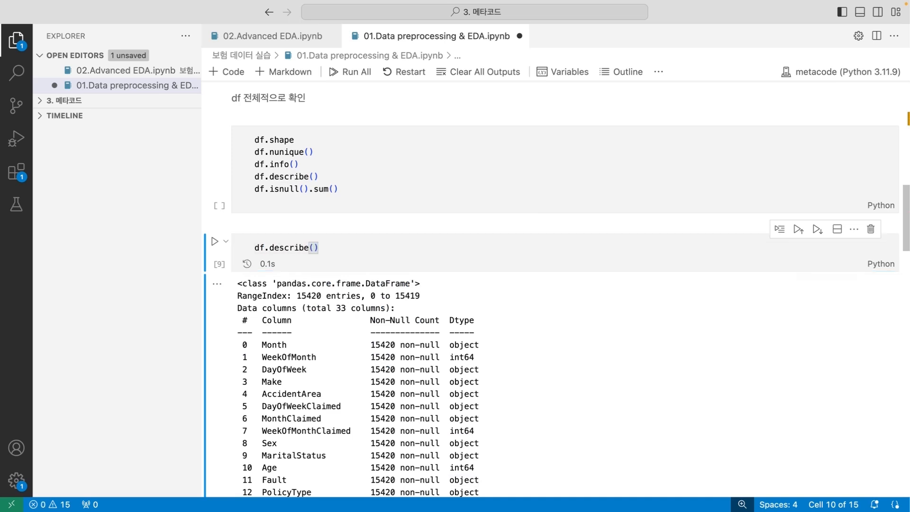
{"action": "key", "text": "ctrl+Return"}
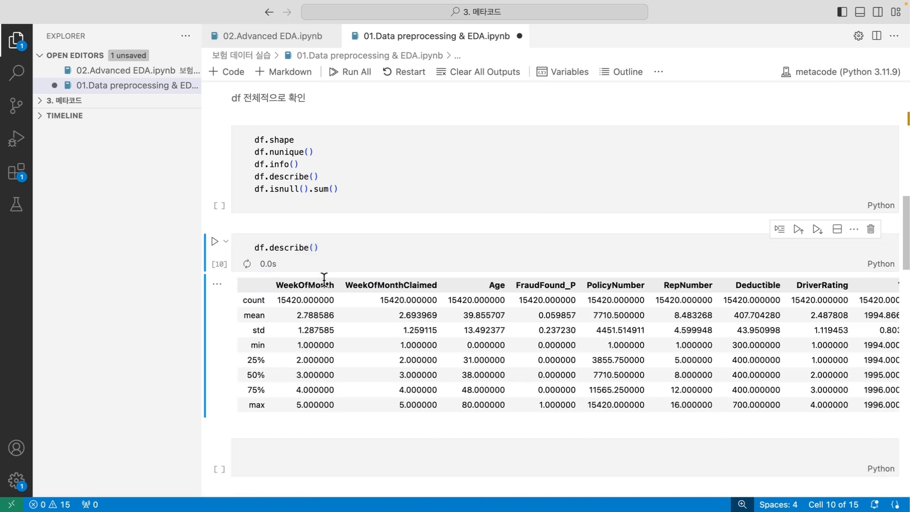
Step: Compare the numeric columns summarised by df.describe() with text columns such as Sex and MaritalStatus in the df.head() preview
{"action": "scroll", "coordinate": [325, 280], "scroll_direction": "down", "scroll_amount": 2}
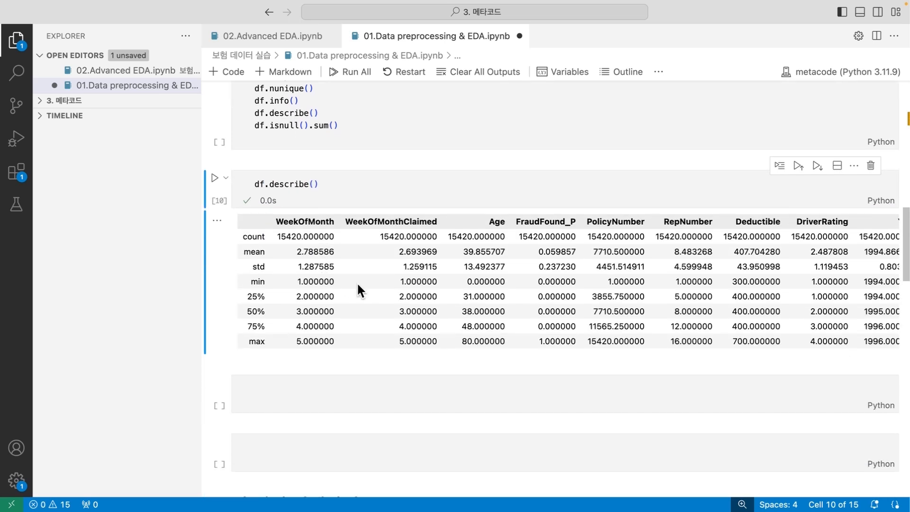
{"action": "scroll", "coordinate": [357, 282], "scroll_direction": "up", "scroll_amount": 3}
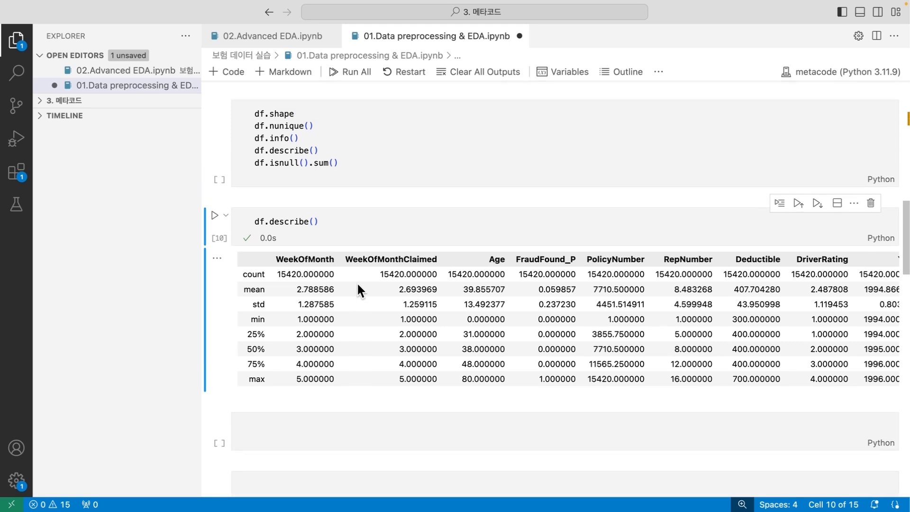
{"action": "scroll", "coordinate": [320, 123], "scroll_direction": "up", "scroll_amount": 3}
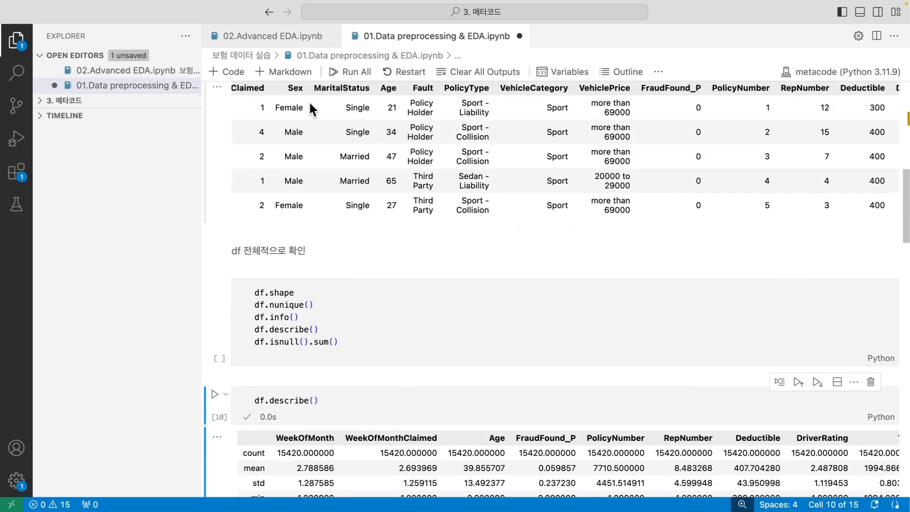
{"action": "double_click", "coordinate": [293, 89]}
{"action": "double_click", "coordinate": [358, 89]}
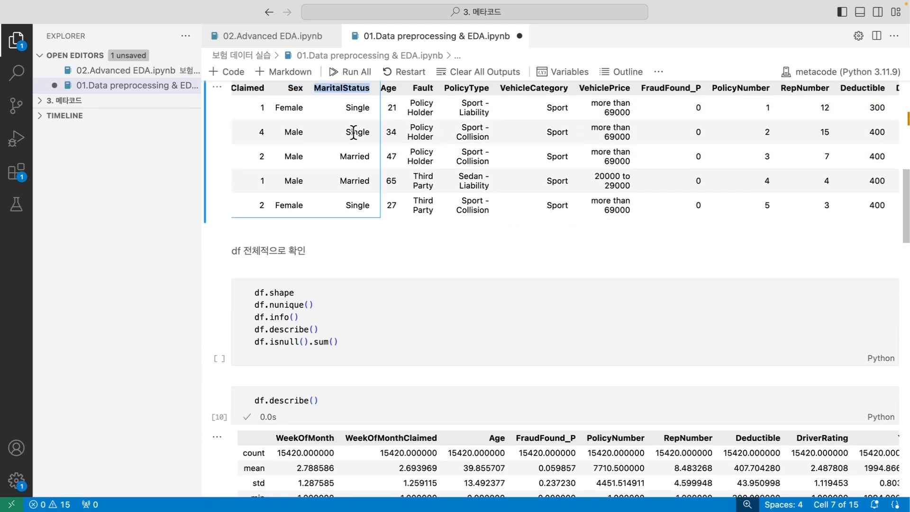
{"action": "scroll", "coordinate": [354, 136], "scroll_direction": "down", "scroll_amount": 4}
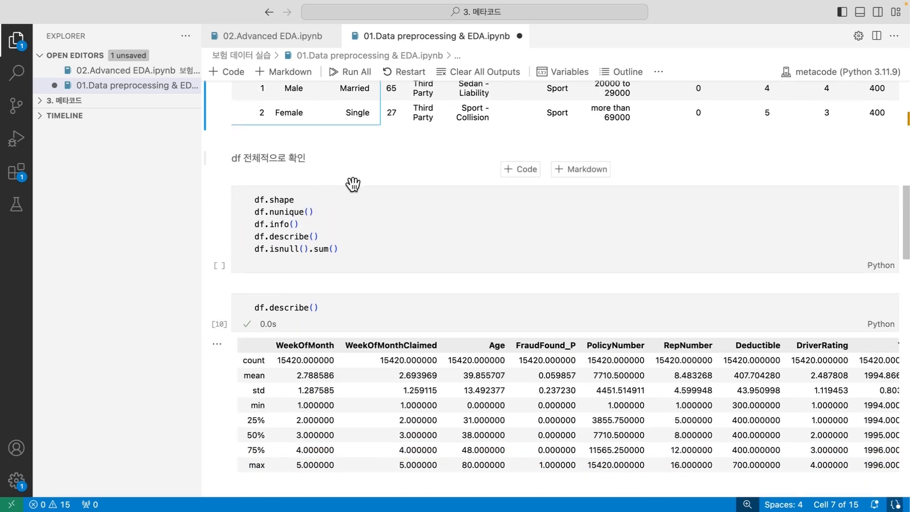
Step: Delete the df.describe() cell, then enter df.isnull() in a new cell directly above and run it
{"action": "left_click", "coordinate": [346, 311]}
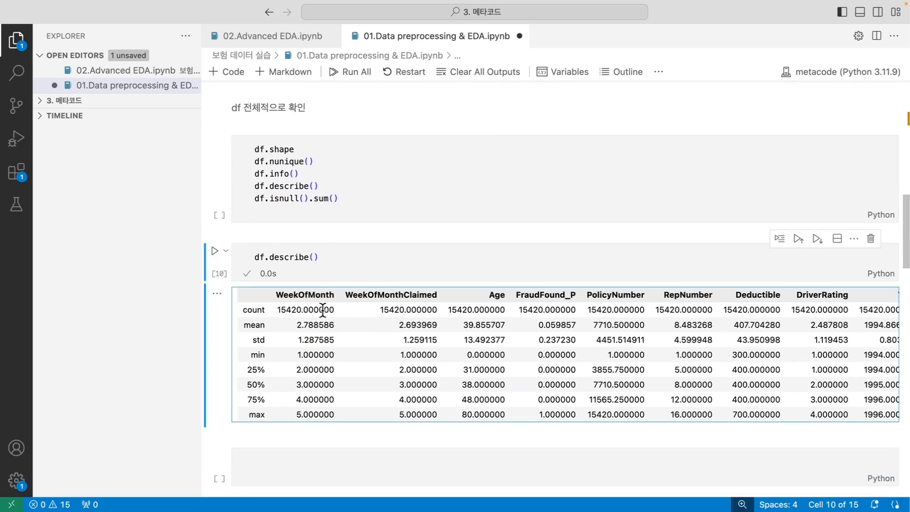
{"action": "key", "text": "d"}
{"action": "key", "text": "d"}
{"action": "key", "text": "a"}
{"action": "key", "text": "Return"}
{"action": "type", "text": "df"}
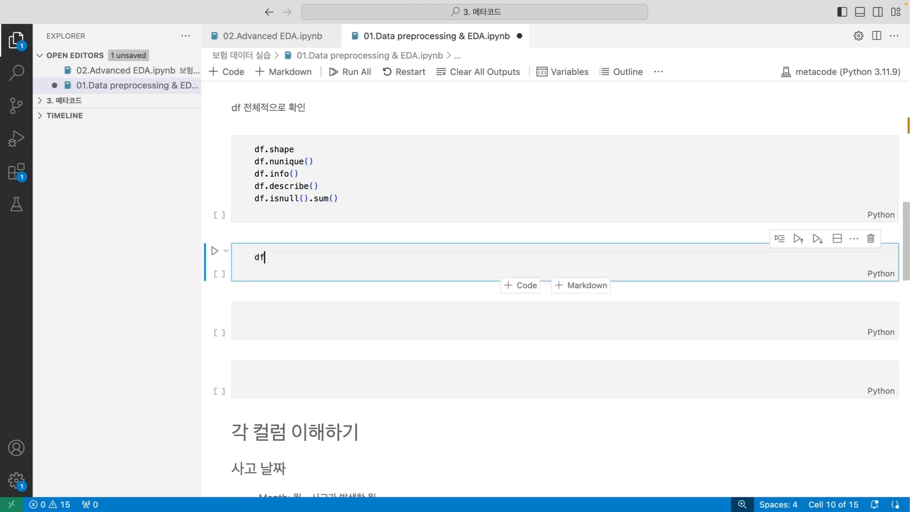
{"action": "type", "text": "."}
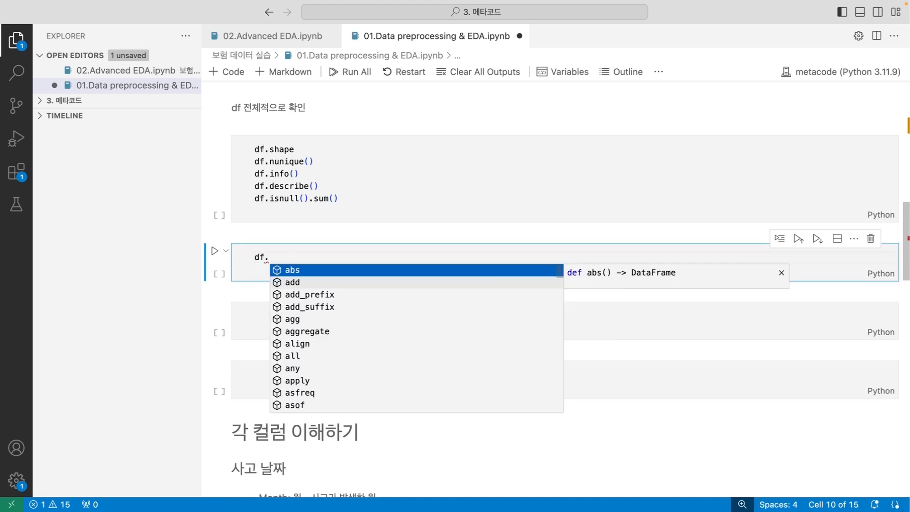
{"action": "type", "text": "isnu"}
{"action": "key", "text": "Return"}
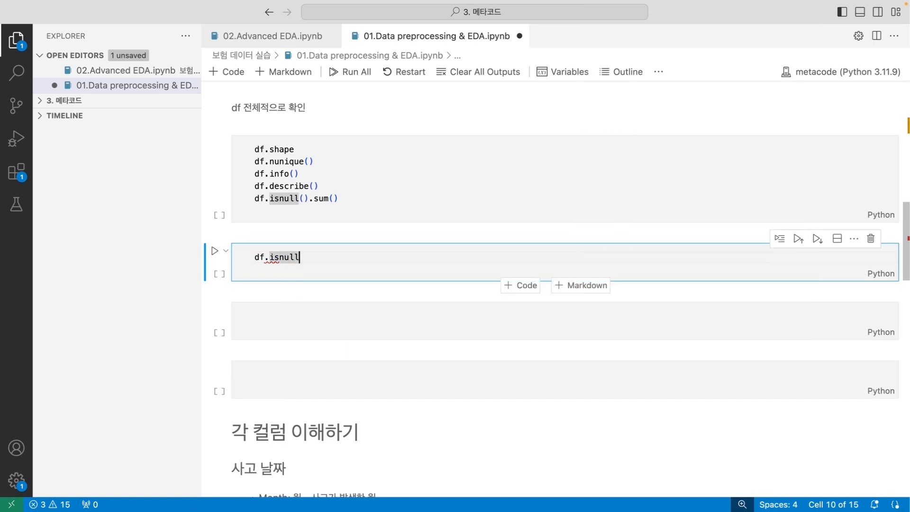
{"action": "type", "text": ")"}
{"action": "key", "text": "ctrl+Return"}
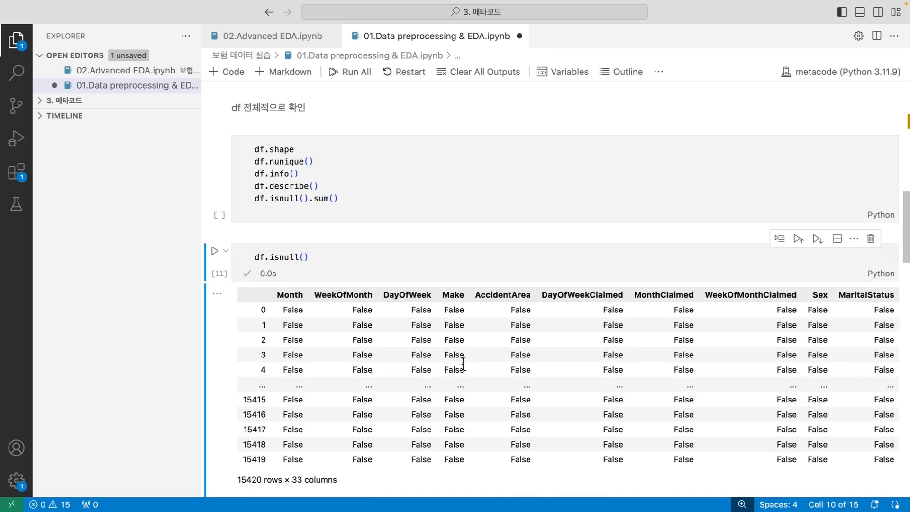
Step: Examine the True/False table from df.isnull() against the original values in the df.head() preview
{"action": "scroll", "coordinate": [463, 363], "scroll_direction": "down", "scroll_amount": 2}
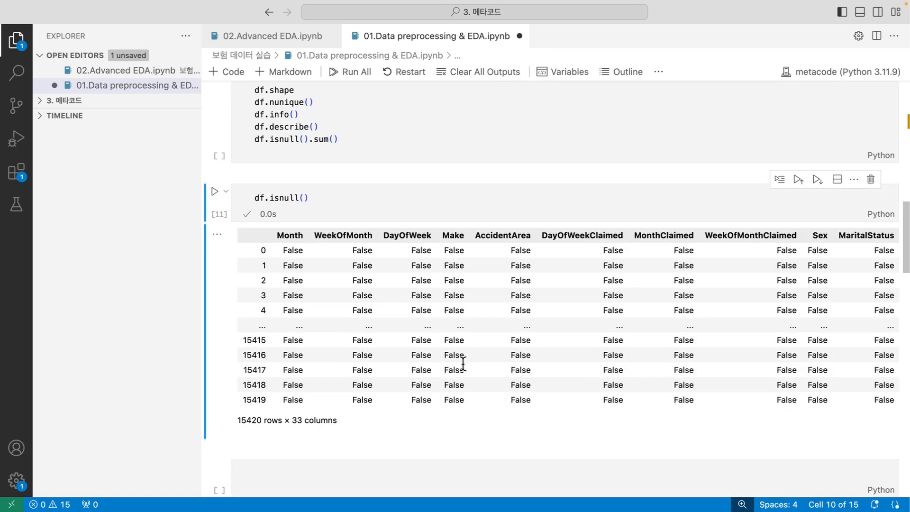
{"action": "left_click", "coordinate": [311, 198]}
{"action": "left_click", "coordinate": [269, 198], "text": "shift"}
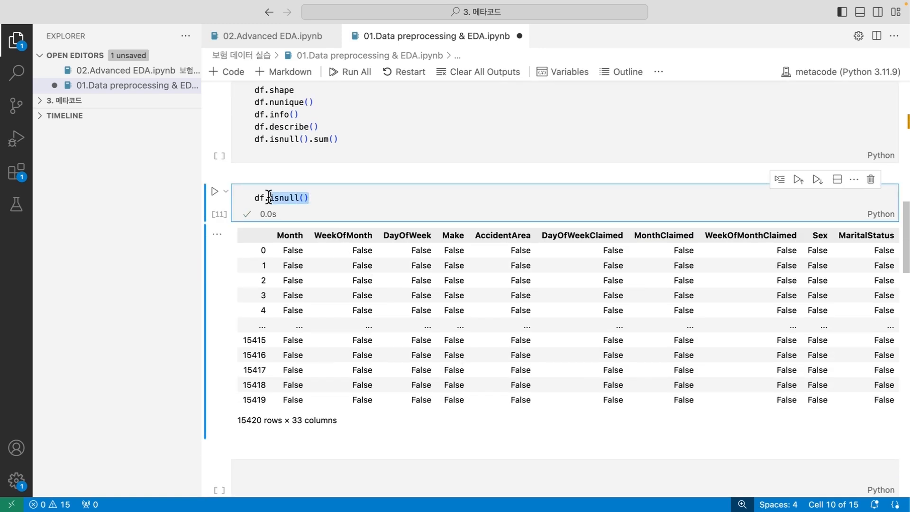
{"action": "double_click", "coordinate": [259, 198]}
{"action": "left_click", "coordinate": [320, 198]}
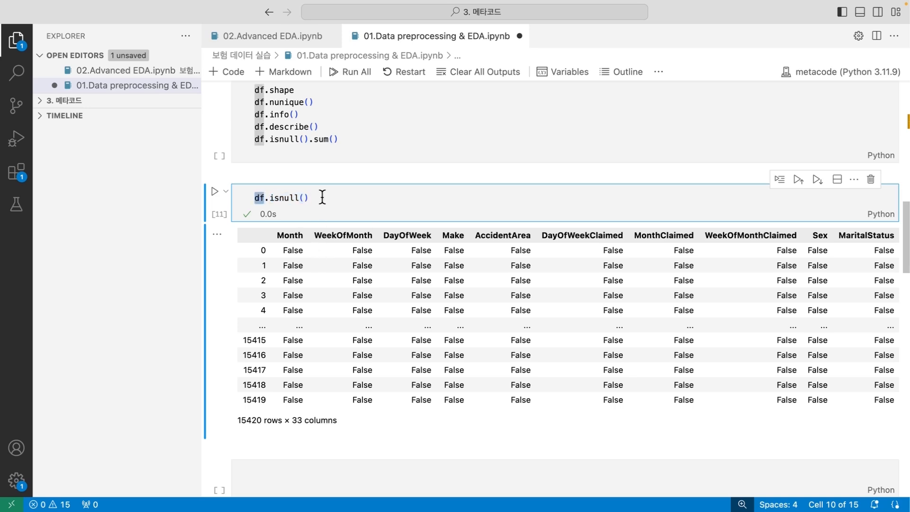
{"action": "left_click", "coordinate": [325, 290]}
{"action": "scroll", "coordinate": [324, 291], "scroll_direction": "up", "scroll_amount": 8}
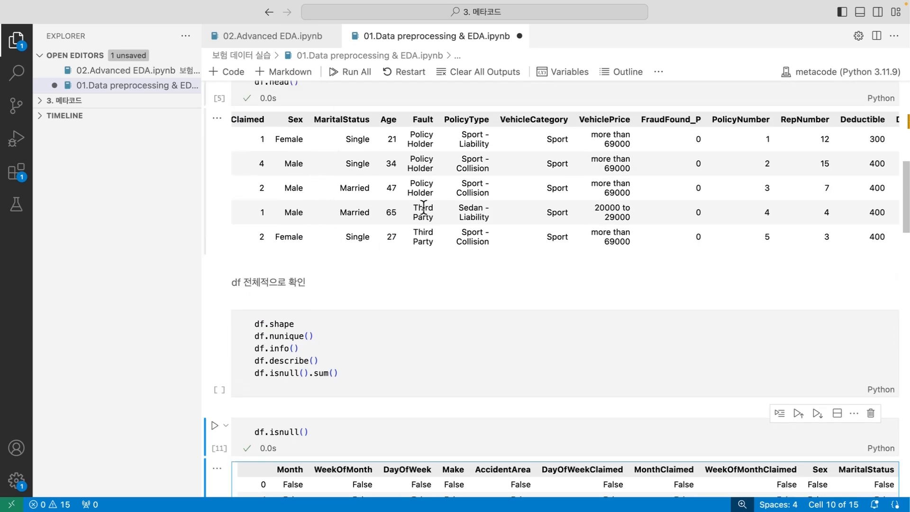
{"action": "scroll", "coordinate": [360, 192], "scroll_direction": "up", "scroll_amount": 3}
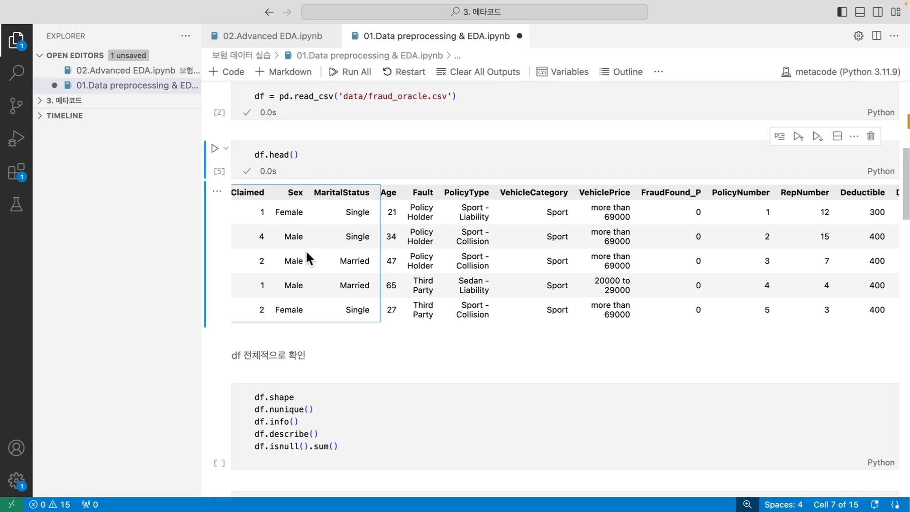
{"action": "scroll", "coordinate": [307, 254], "scroll_direction": "down", "scroll_amount": 12}
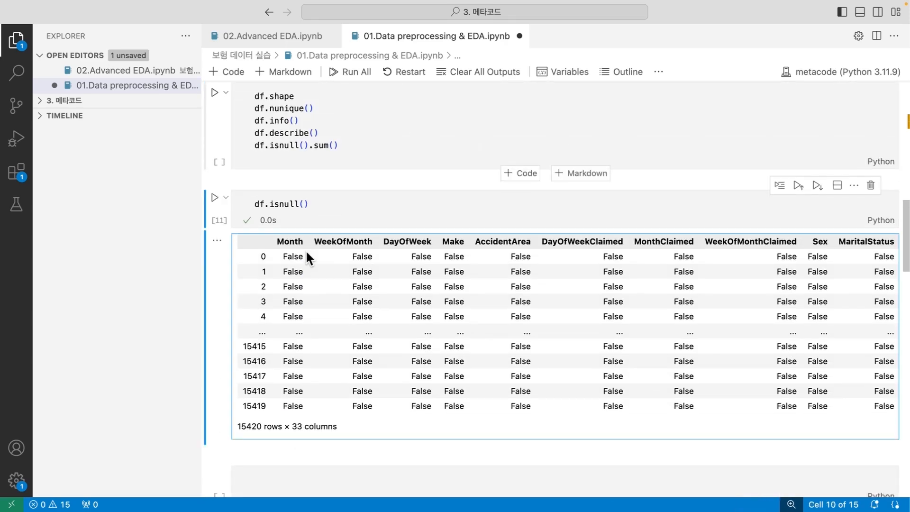
{"action": "scroll", "coordinate": [306, 250], "scroll_direction": "down", "scroll_amount": 3}
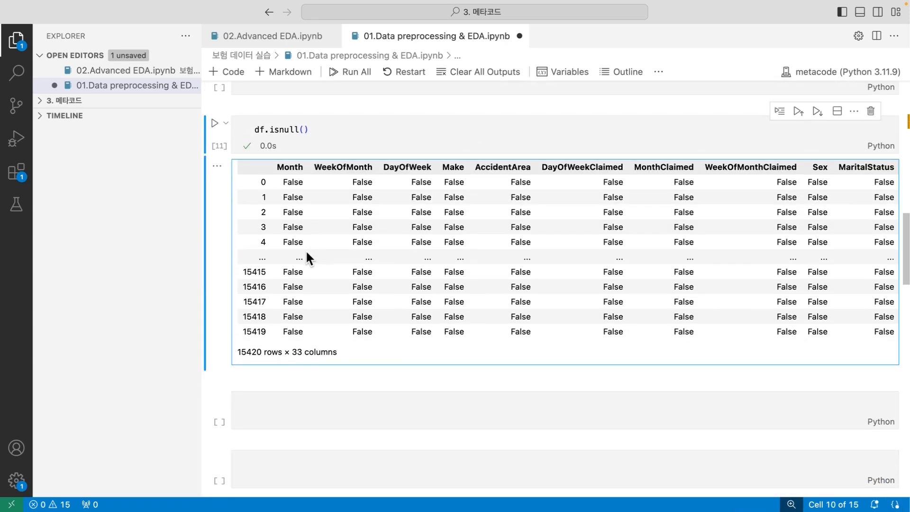
{"action": "double_click", "coordinate": [293, 183]}
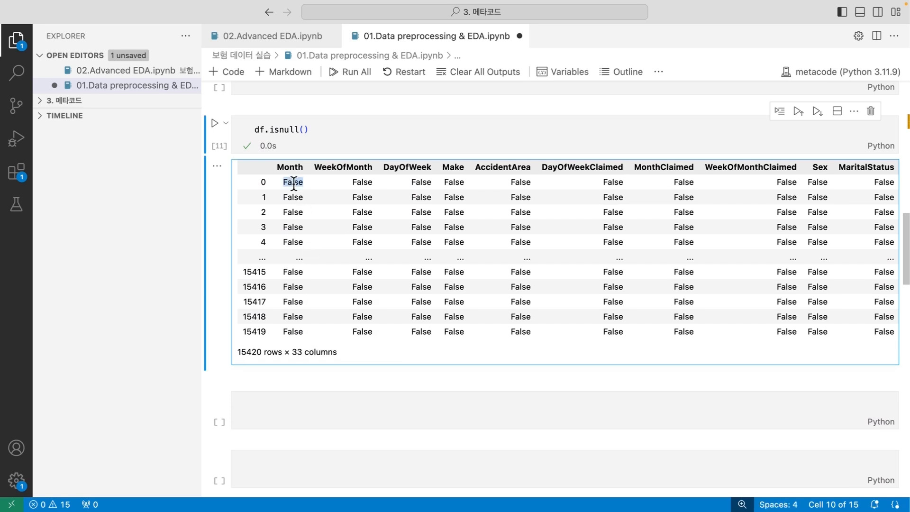
{"action": "double_click", "coordinate": [288, 129]}
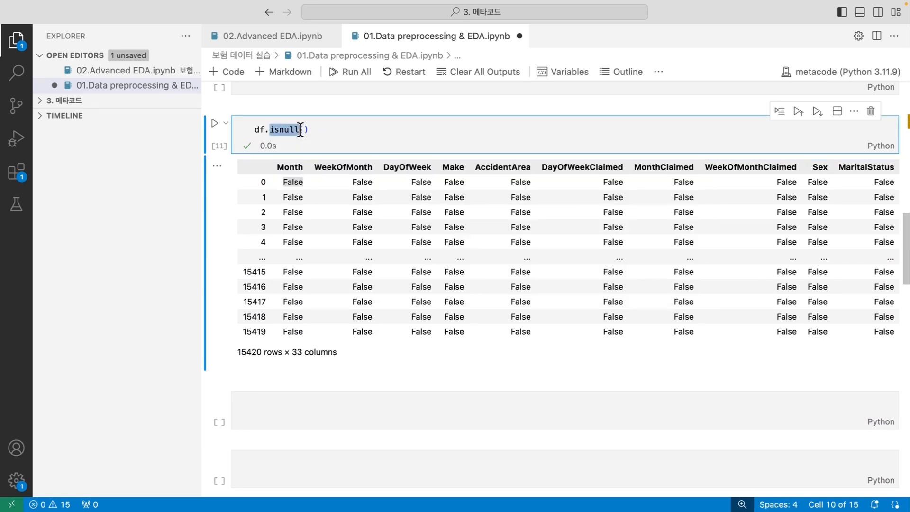
{"action": "left_click", "coordinate": [305, 195]}
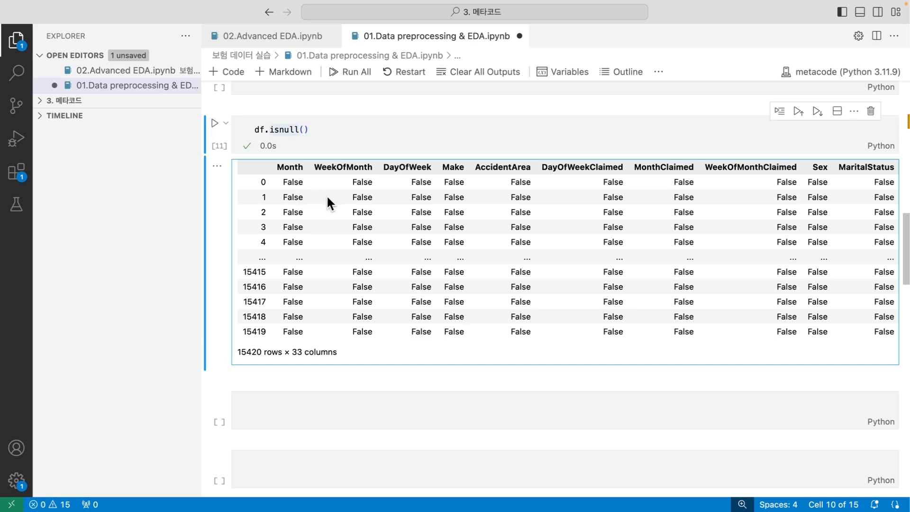
Step: Append .sum() to df.isnull() and run the cell to count missing values per column
{"action": "scroll", "coordinate": [323, 228], "scroll_direction": "up", "scroll_amount": 1}
{"action": "left_click", "coordinate": [331, 154]}
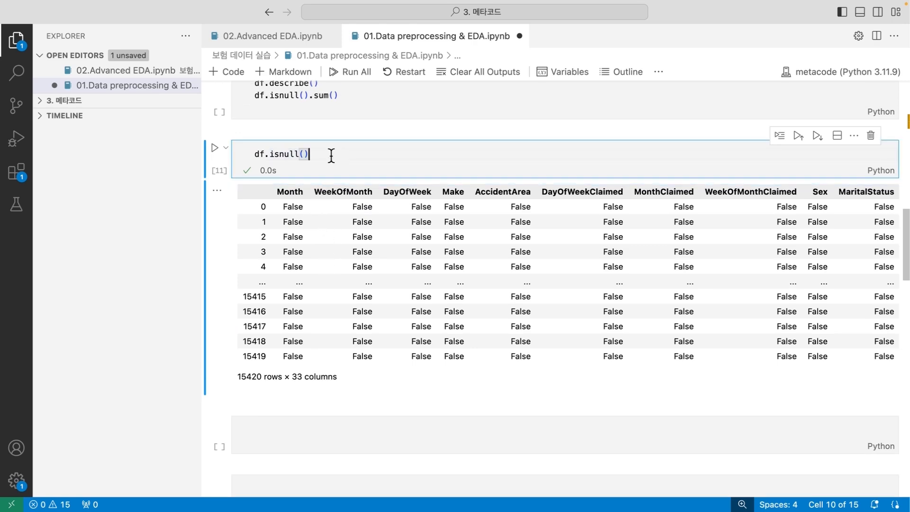
{"action": "type", "text": ".sum()"}
{"action": "key", "text": "ctrl+Return"}
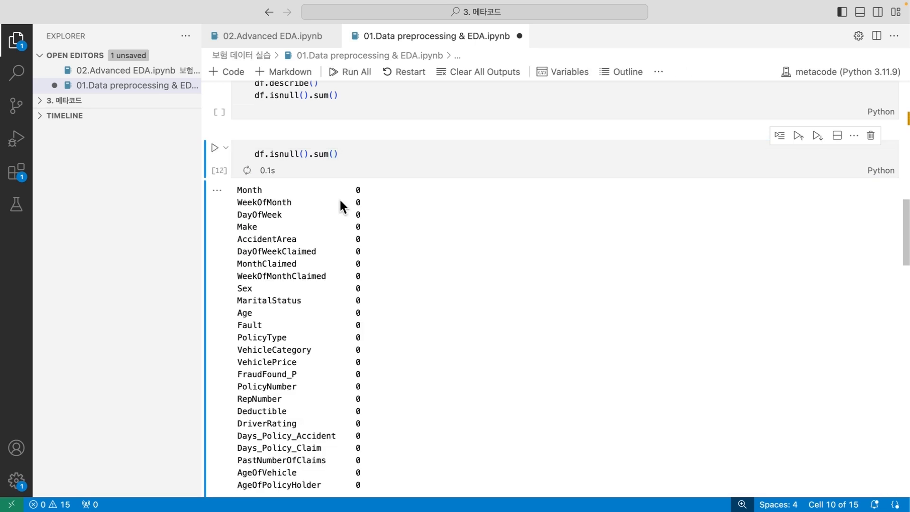
{"action": "scroll", "coordinate": [340, 197], "scroll_direction": "down", "scroll_amount": 3}
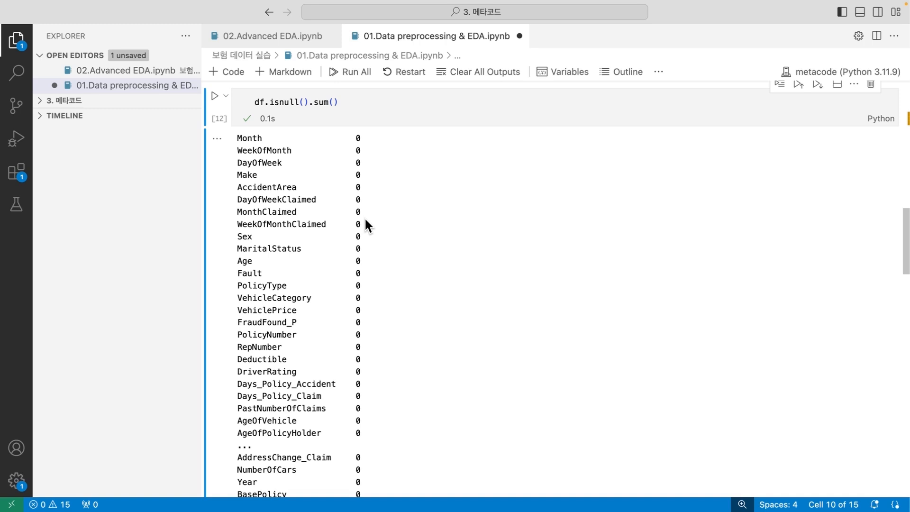
Step: Remove .sum() from the expression and rerun the cell with only df.isnull()
{"action": "key", "text": "Return"}
{"action": "key", "text": "BackSpace"}
{"action": "key", "text": "BackSpace"}
{"action": "key", "text": "BackSpace"}
{"action": "key", "text": "BackSpace"}
{"action": "key", "text": "BackSpace"}
{"action": "key", "text": "BackSpace"}
{"action": "key", "text": "ctrl+Return"}
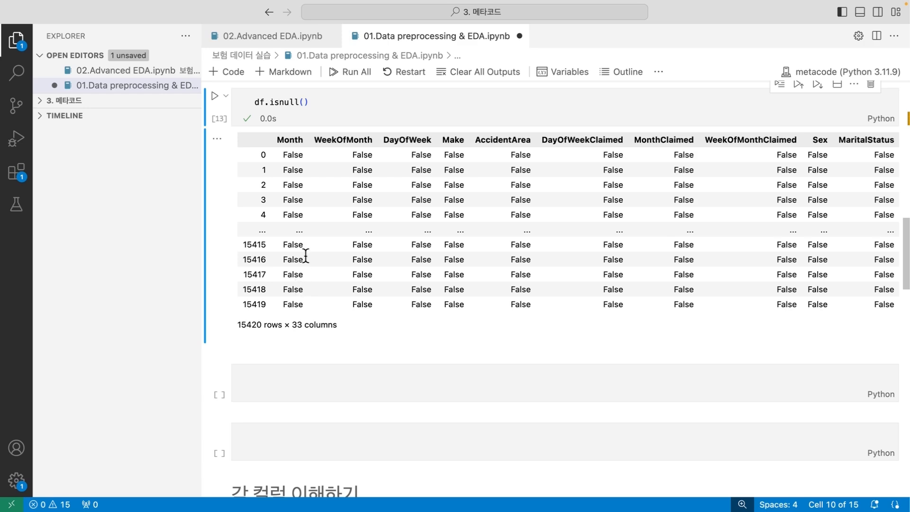
Step: Restore the expression to df.isnull().sum() and rerun the cell
{"action": "left_click", "coordinate": [342, 108]}
{"action": "type", "text": ".sum()"}
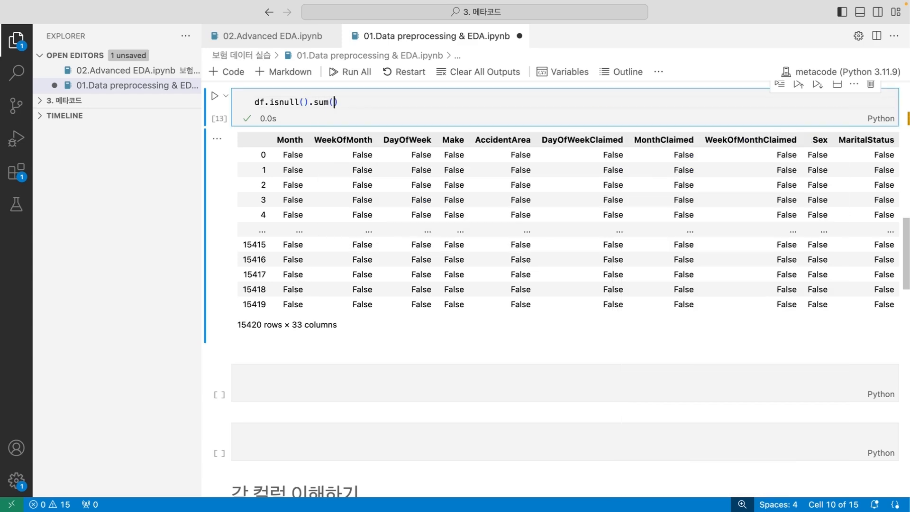
{"action": "key", "text": "shift+Return"}
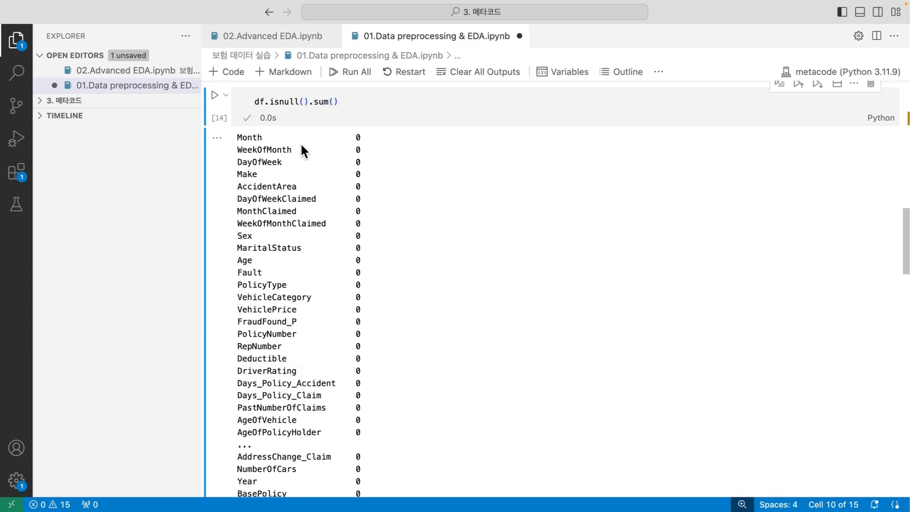
Step: Display the truncated output as a scrollable element and review the missing-value count of every column
{"action": "scroll", "coordinate": [332, 163], "scroll_direction": "down", "scroll_amount": 5}
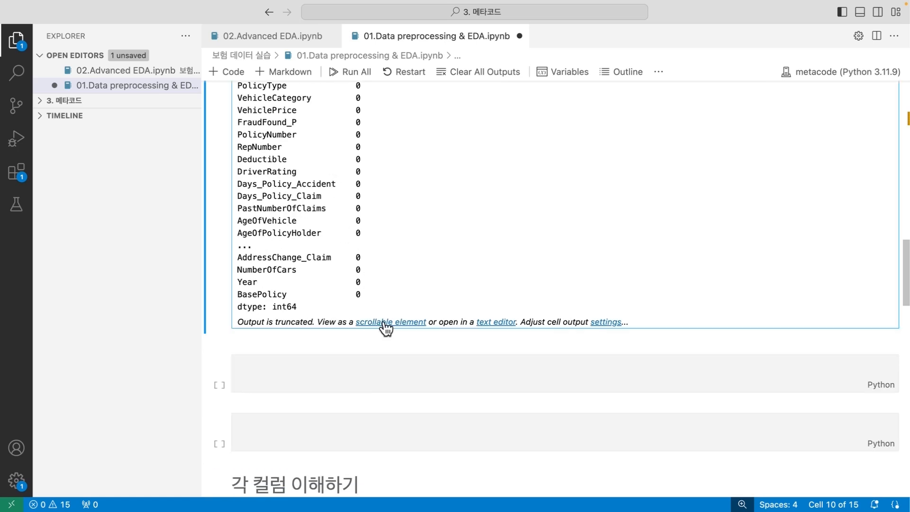
{"action": "left_click", "coordinate": [385, 323]}
{"action": "scroll", "coordinate": [386, 322], "scroll_direction": "up", "scroll_amount": 4}
{"action": "scroll", "coordinate": [388, 288], "scroll_direction": "up", "scroll_amount": 4}
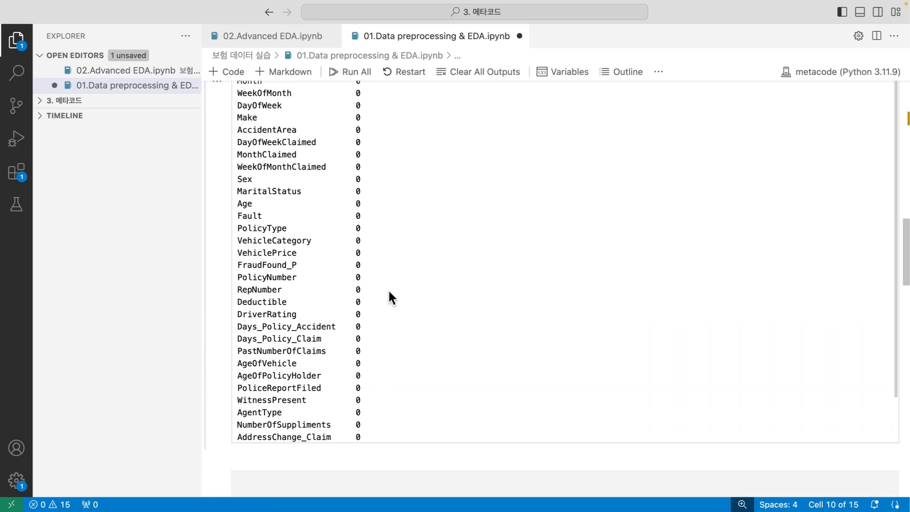
{"action": "left_click", "coordinate": [211, 179]}
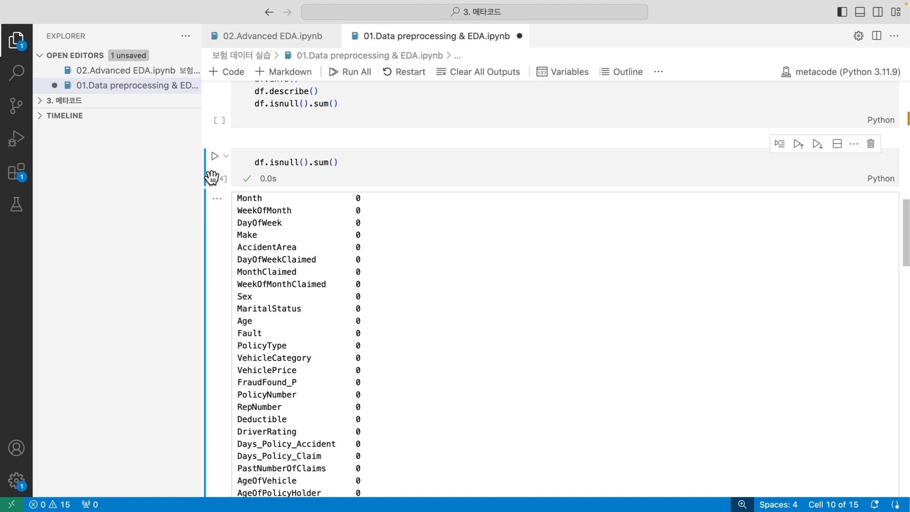
{"action": "scroll", "coordinate": [283, 171], "scroll_direction": "down", "scroll_amount": 3}
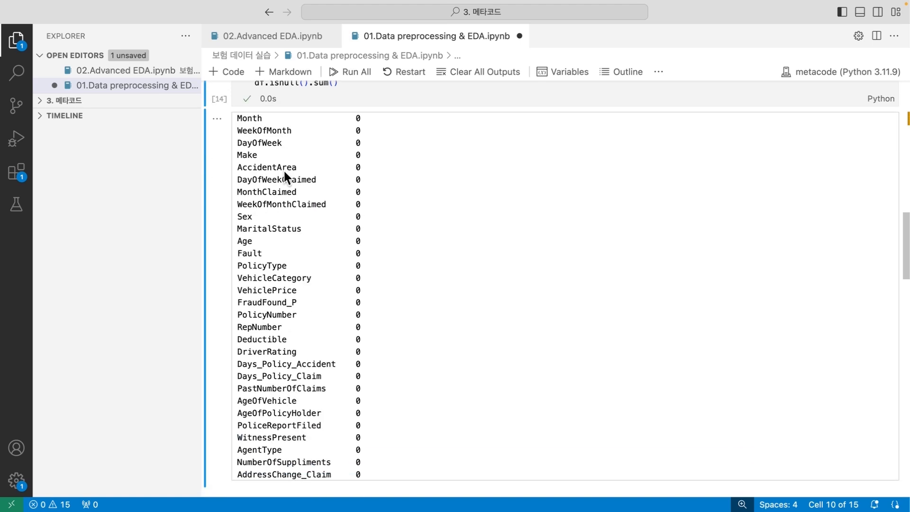
{"action": "scroll", "coordinate": [229, 152], "scroll_direction": "down", "scroll_amount": 3}
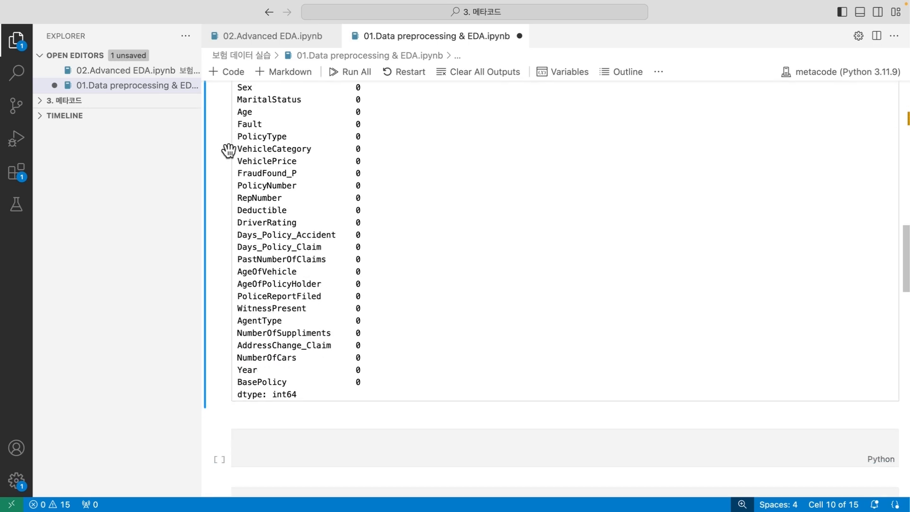
{"action": "scroll", "coordinate": [229, 152], "scroll_direction": "up", "scroll_amount": 3}
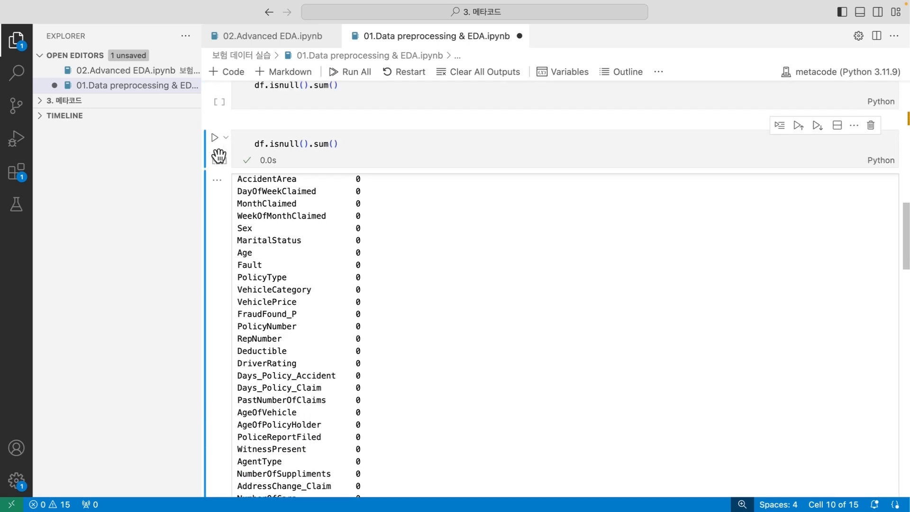
{"action": "scroll", "coordinate": [293, 183], "scroll_direction": "up", "scroll_amount": 2}
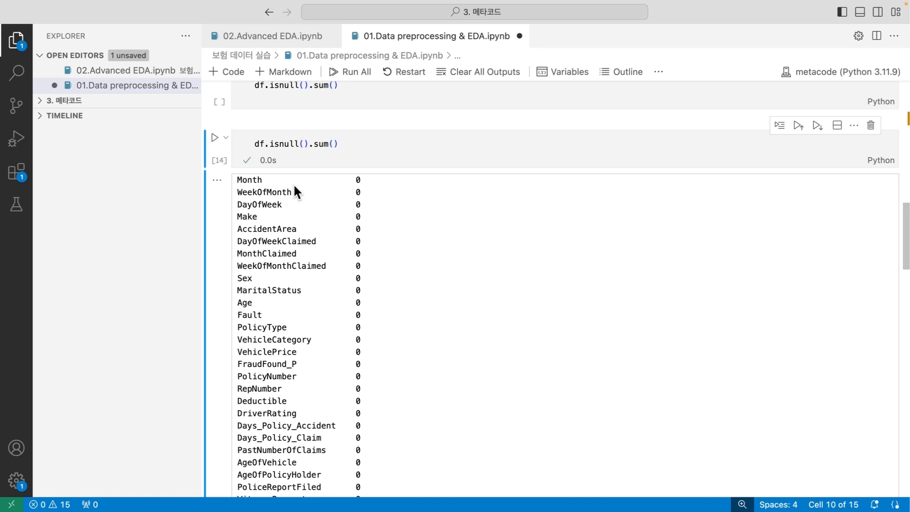
Step: Delete the executed df.isnull().sum() cell with its output and save the notebook
{"action": "key", "text": "d"}
{"action": "key", "text": "d"}
{"action": "key", "text": "super+s"}
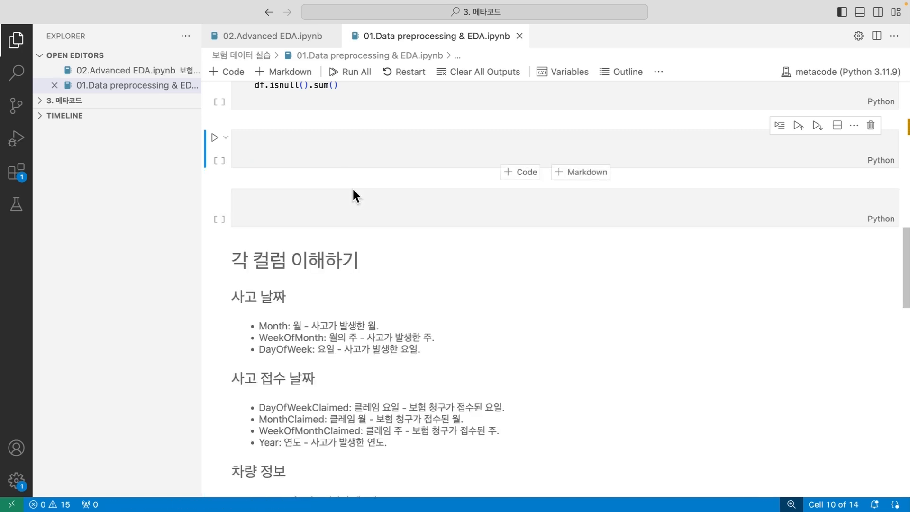
Step: Comment out all five lines of the cell listing df.shape through df.isnull().sum() and run it
{"action": "scroll", "coordinate": [353, 189], "scroll_direction": "up", "scroll_amount": 2}
{"action": "key", "text": "Up"}
{"action": "scroll", "coordinate": [353, 189], "scroll_direction": "up", "scroll_amount": 3}
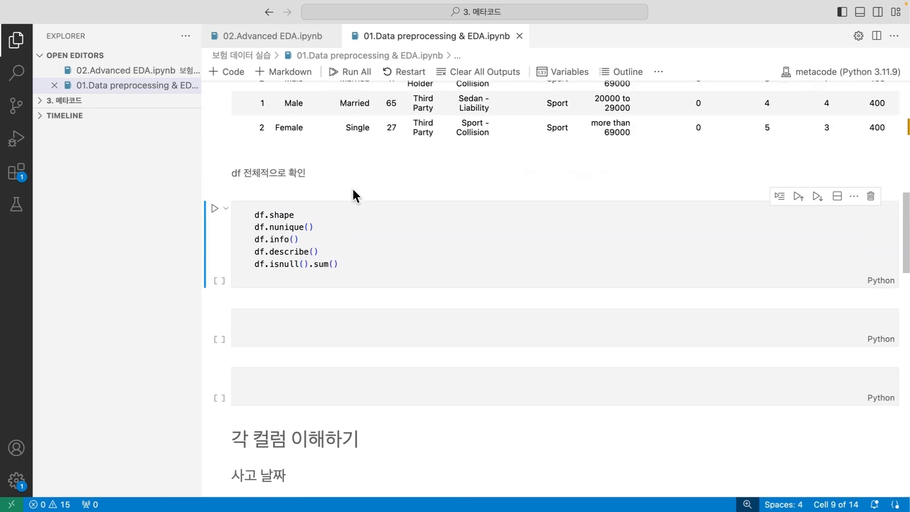
{"action": "key", "text": "Return"}
{"action": "key", "text": "super+a"}
{"action": "key", "text": "super+slash"}
{"action": "key", "text": "shift+Return"}
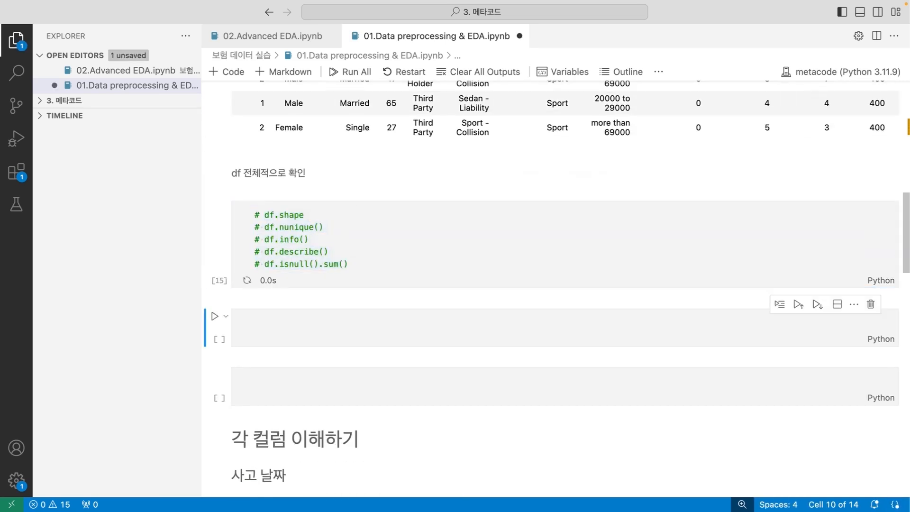
Step: Insert an empty code cell below the commented-out df overview cell and save the notebook
{"action": "scroll", "coordinate": [382, 216], "scroll_direction": "down", "scroll_amount": 2}
{"action": "key", "text": "a"}
{"action": "key", "text": "super+s"}
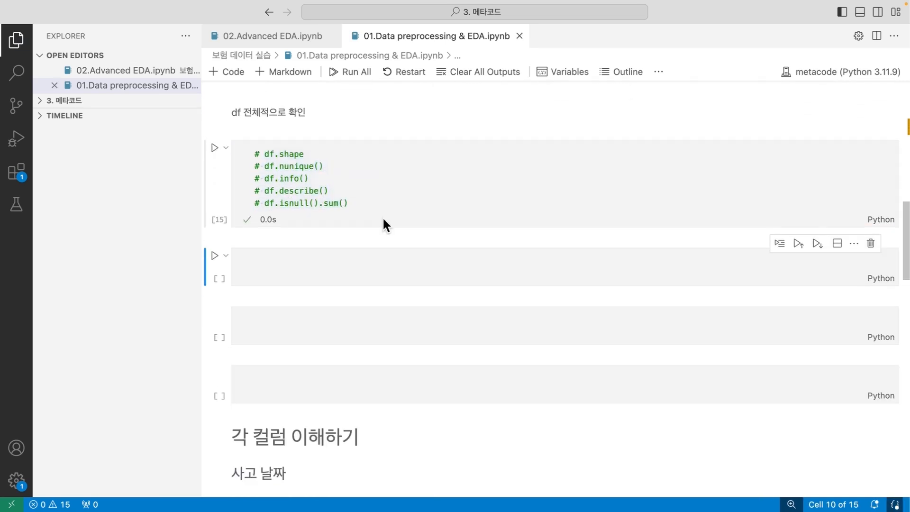
Step: Examine the remaining columns of the df.head() output, from DriverRating through WitnessPresent, and return to the empty cell below the commented code
{"action": "scroll", "coordinate": [382, 216], "scroll_direction": "up", "scroll_amount": 3}
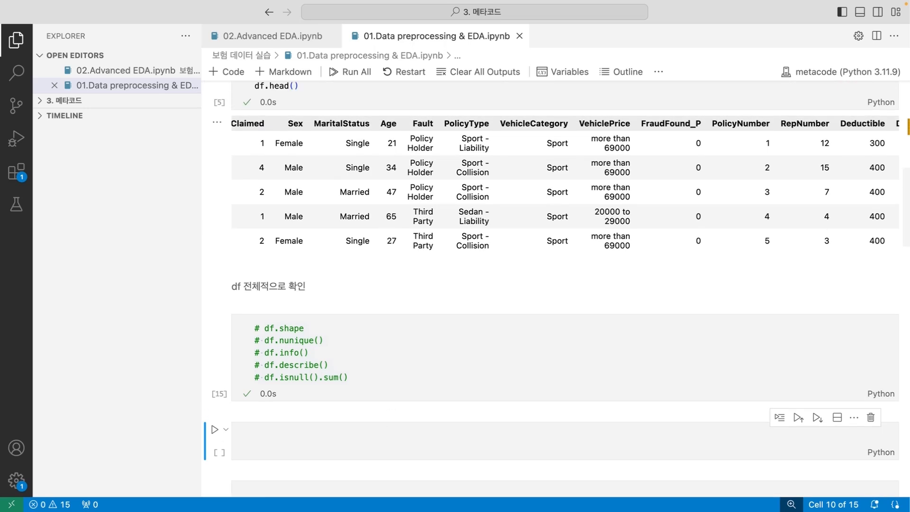
{"action": "left_click", "coordinate": [342, 240]}
{"action": "scroll", "coordinate": [342, 240], "scroll_direction": "down", "scroll_amount": 2}
{"action": "scroll", "coordinate": [412, 192], "scroll_direction": "up", "scroll_amount": 2}
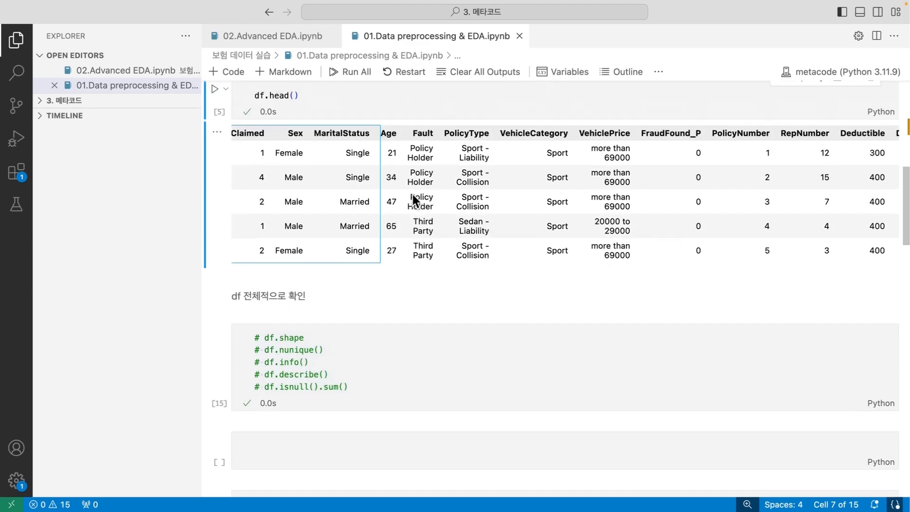
{"action": "scroll", "coordinate": [412, 195], "scroll_direction": "right", "scroll_amount": 10}
{"action": "scroll", "coordinate": [460, 199], "scroll_direction": "right", "scroll_amount": 6}
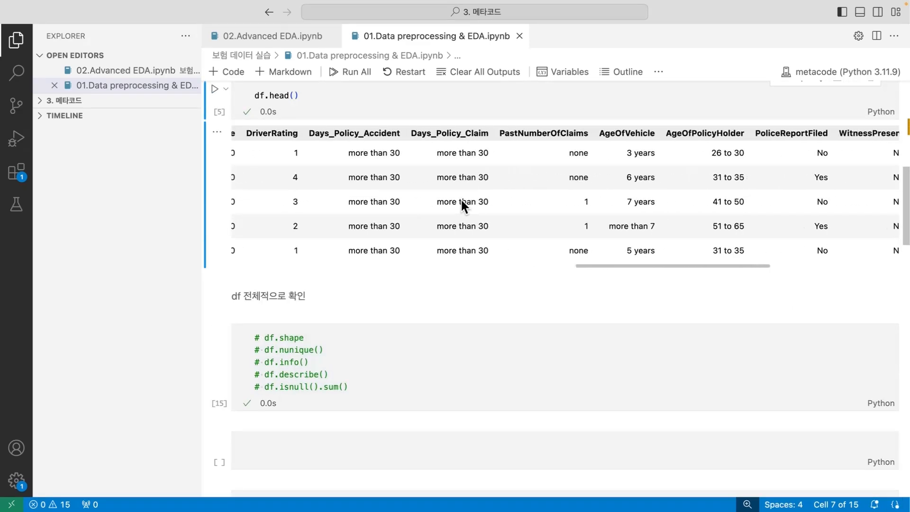
{"action": "scroll", "coordinate": [460, 197], "scroll_direction": "down", "scroll_amount": 2}
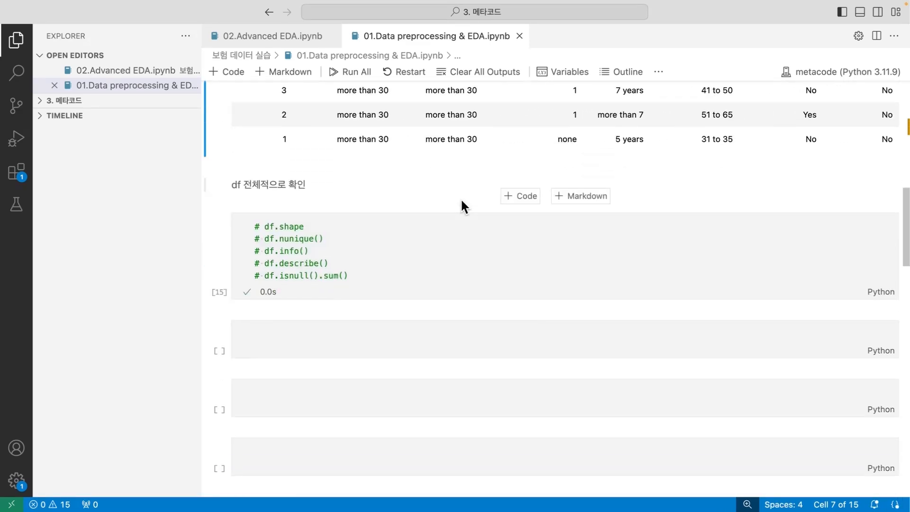
{"action": "scroll", "coordinate": [460, 199], "scroll_direction": "down", "scroll_amount": 3}
{"action": "left_click", "coordinate": [380, 252]}
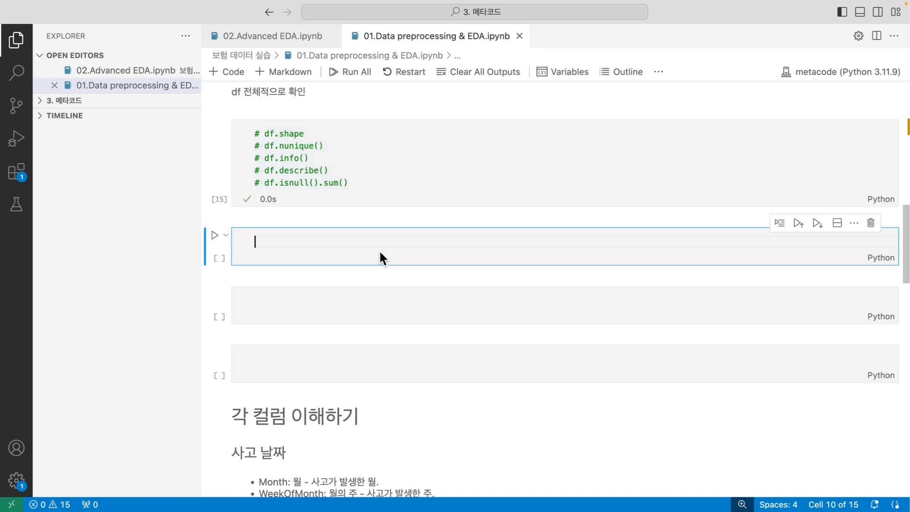
Step: Review the library imports, highlighting plotly.express in the import cell at the start of the notebook
{"action": "scroll", "coordinate": [379, 249], "scroll_direction": "up", "scroll_amount": 5}
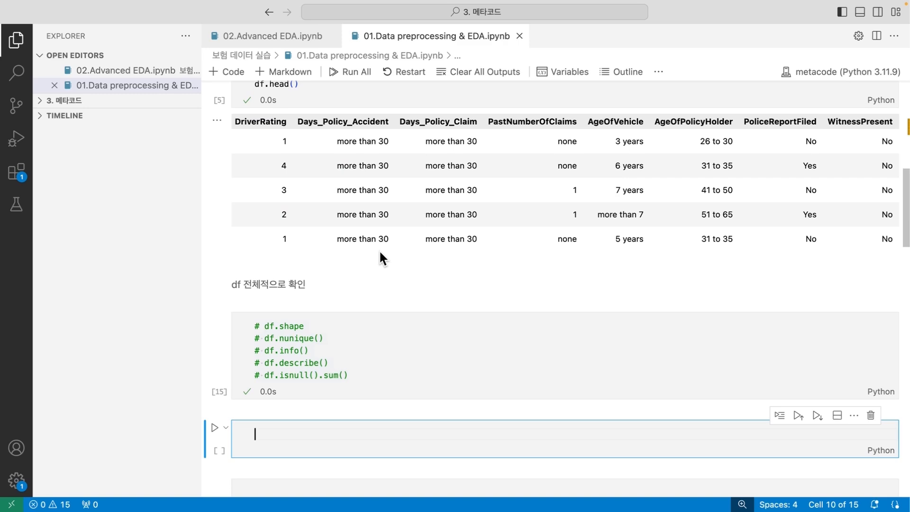
{"action": "scroll", "coordinate": [379, 252], "scroll_direction": "down", "scroll_amount": 3}
{"action": "scroll", "coordinate": [379, 252], "scroll_direction": "up", "scroll_amount": 8}
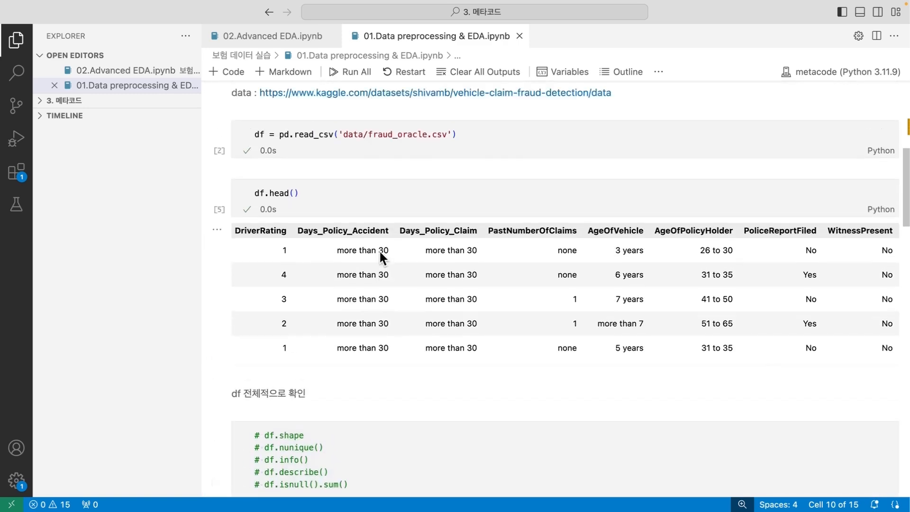
{"action": "left_click_drag", "start_coordinate": [290, 149], "coordinate": [358, 149]}
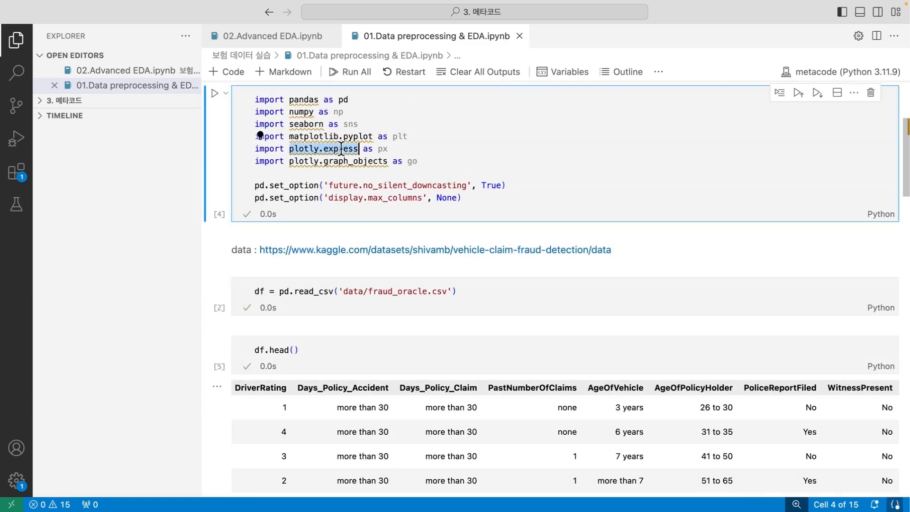
{"action": "left_click", "coordinate": [405, 148]}
{"action": "scroll", "coordinate": [406, 147], "scroll_direction": "down", "scroll_amount": 3}
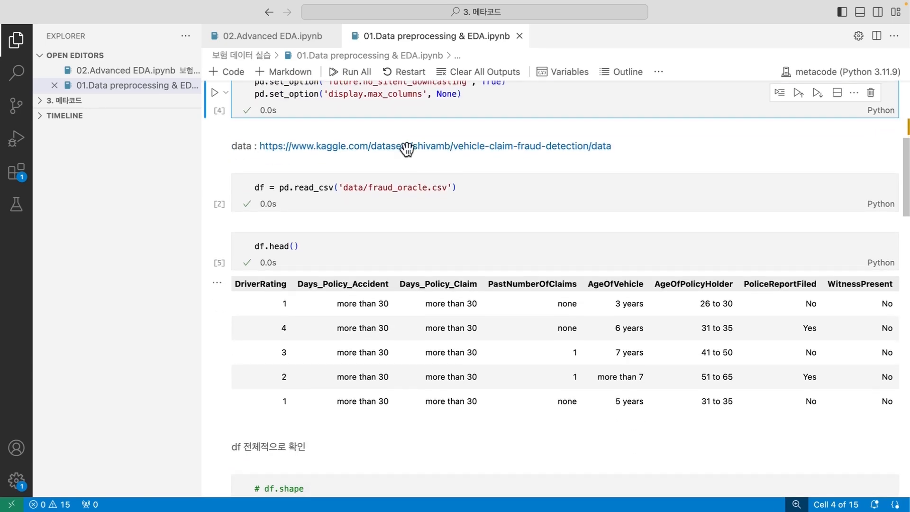
Step: Convert the empty cell below the commented-out code to Markdown and render the level-three heading "시각화" in it
{"action": "scroll", "coordinate": [406, 147], "scroll_direction": "down", "scroll_amount": 8}
{"action": "left_click", "coordinate": [221, 338]}
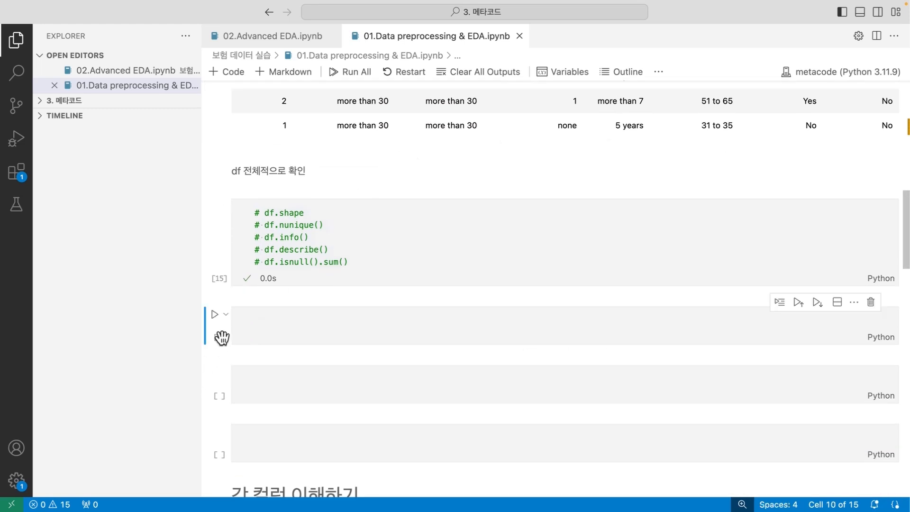
{"action": "key", "text": "m"}
{"action": "key", "text": "Return"}
{"action": "type", "text": "### "}
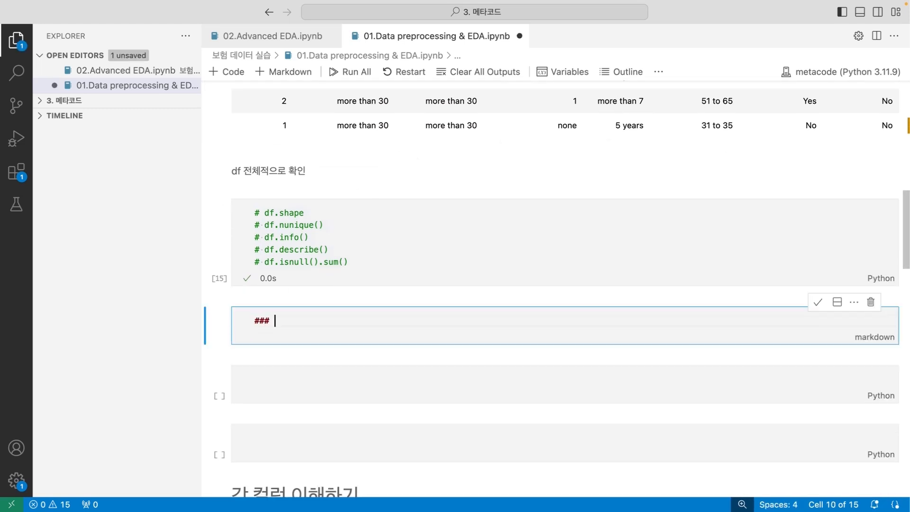
{"action": "type", "text": "식각화"}
{"action": "key", "text": "alt+Return"}
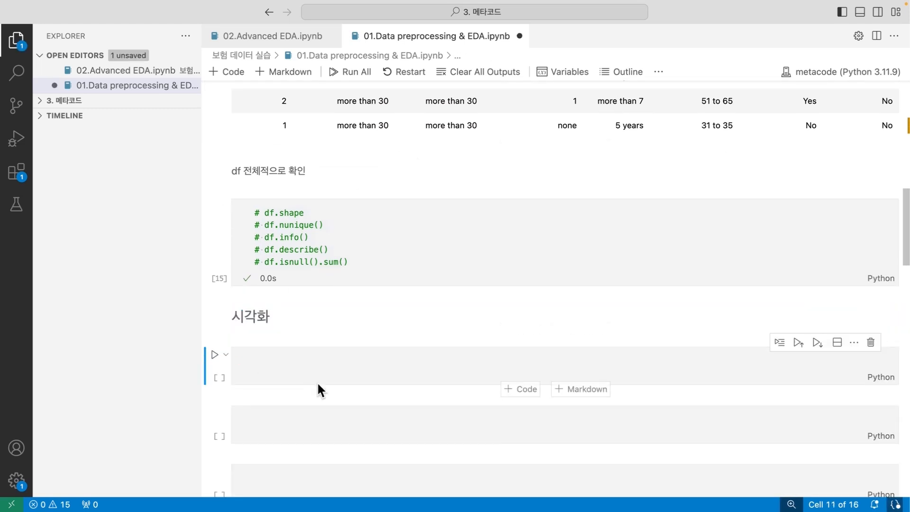
Step: Add the bullet points "count plot" and "histogram" under the 시각화 heading and render the Markdown cell
{"action": "key", "text": "Up"}
{"action": "key", "text": "Return"}
{"action": "type", "text": "- "}
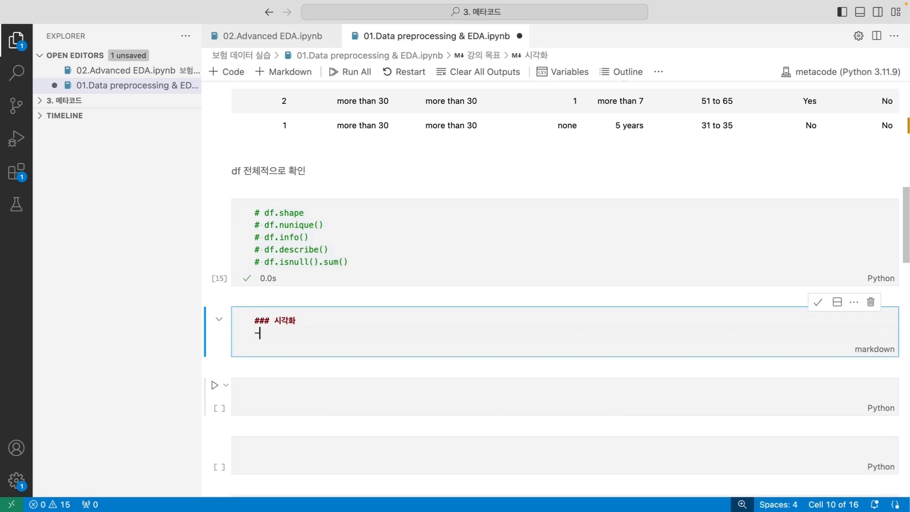
{"action": "type", "text": "count plot"}
{"action": "key", "text": "Return"}
{"action": "type", "text": "- histogram"}
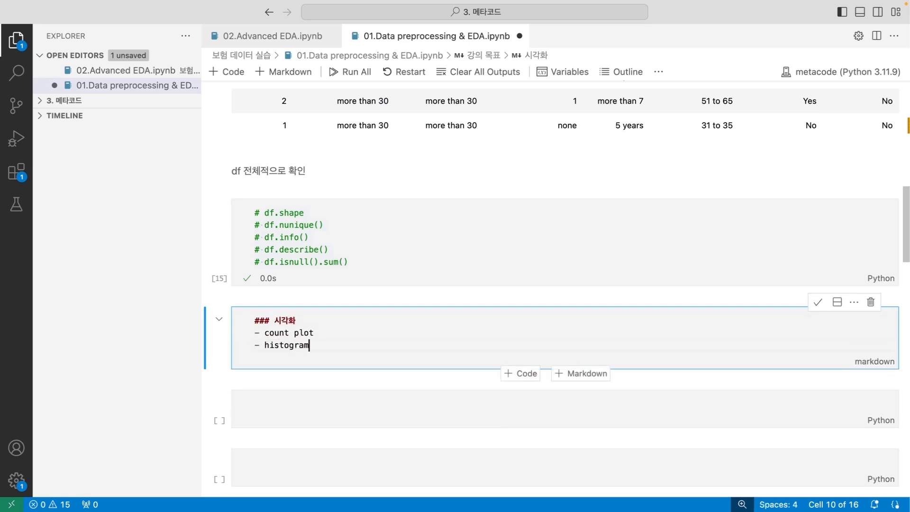
{"action": "key", "text": "shift+Return"}
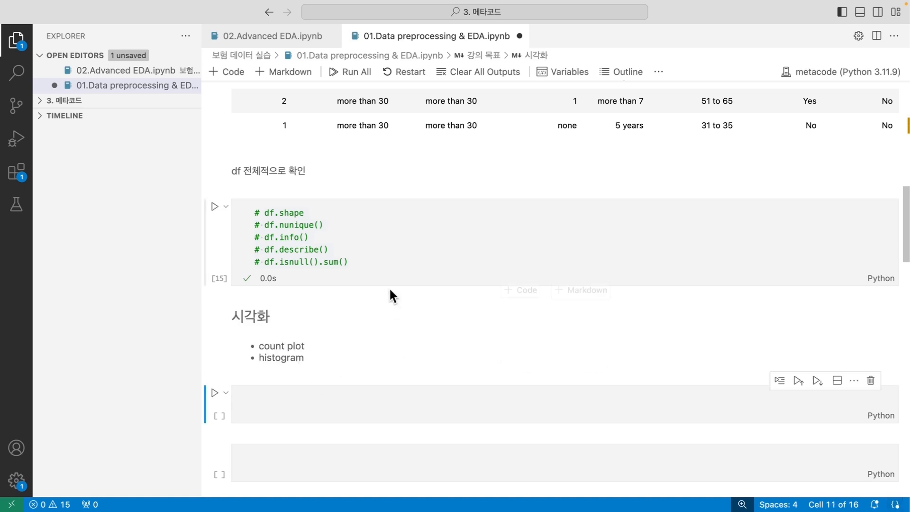
Step: Save the notebook, insert another empty code cell below the 시각화 section, and save again
{"action": "scroll", "coordinate": [389, 291], "scroll_direction": "down", "scroll_amount": 3}
{"action": "key", "text": "cmd+s"}
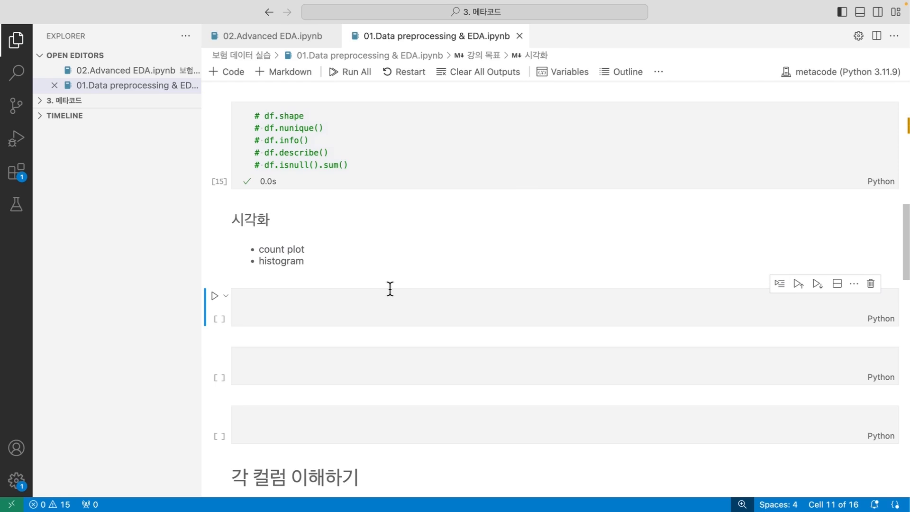
{"action": "scroll", "coordinate": [390, 258], "scroll_direction": "down", "scroll_amount": 2}
{"action": "key", "text": "a"}
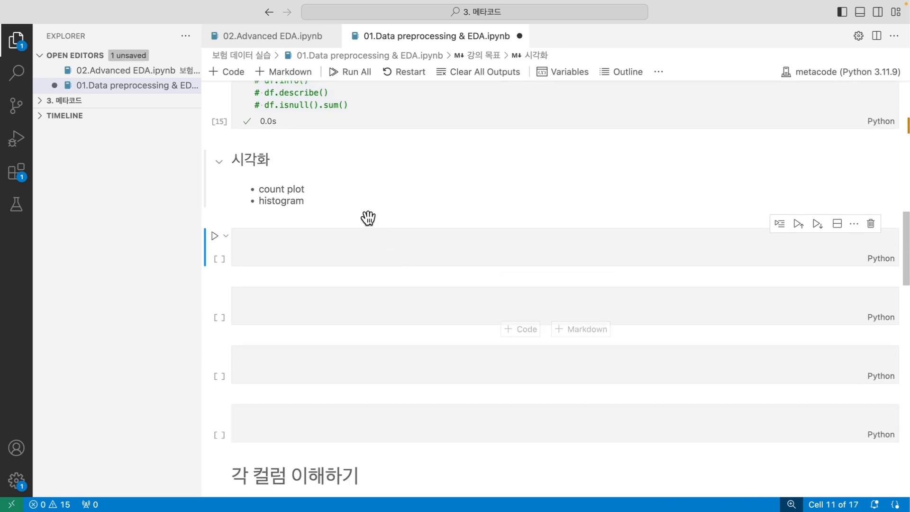
{"action": "key", "text": "cmd+s"}
Step: Enter px.histogram, without parentheses, in the empty code cell directly below the 시각화 bullets
{"action": "scroll", "coordinate": [368, 218], "scroll_direction": "down", "scroll_amount": 1}
{"action": "left_click", "coordinate": [342, 214]}
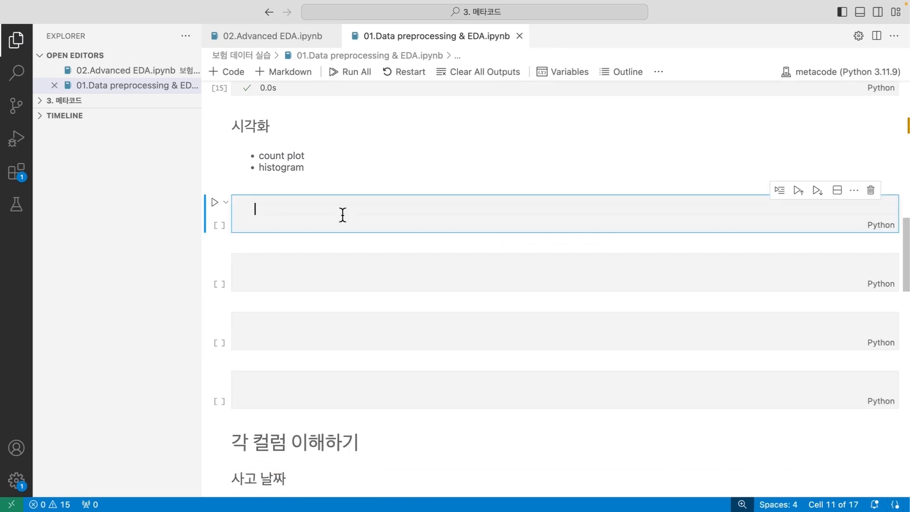
{"action": "type", "text": "px.his"}
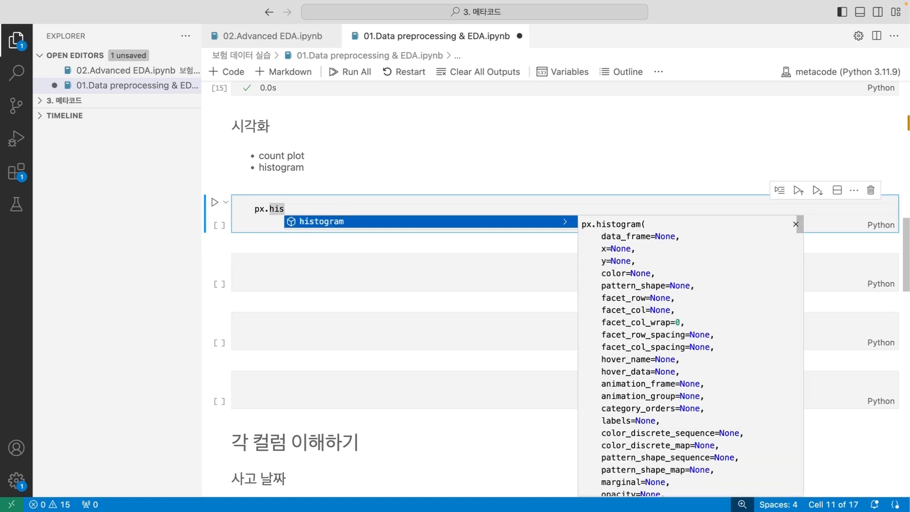
{"action": "key", "text": "Tab"}
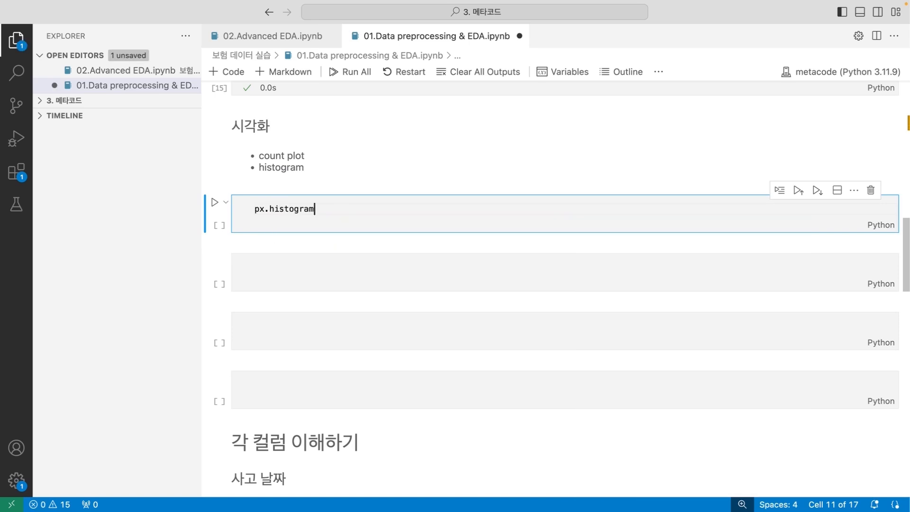
{"action": "type", "text": "("}
{"action": "key", "text": "super+a"}
{"action": "key", "text": "Right"}
{"action": "key", "text": "BackSpace"}
{"action": "key", "text": "BackSpace"}
Step: Wrap the expression as dir(px.histogram) and run the cell to list the function's attributes
{"action": "key", "text": "super+a"}
{"action": "key", "text": "super+c"}
{"action": "key", "text": "BackSpace"}
{"action": "type", "text": "dir("}
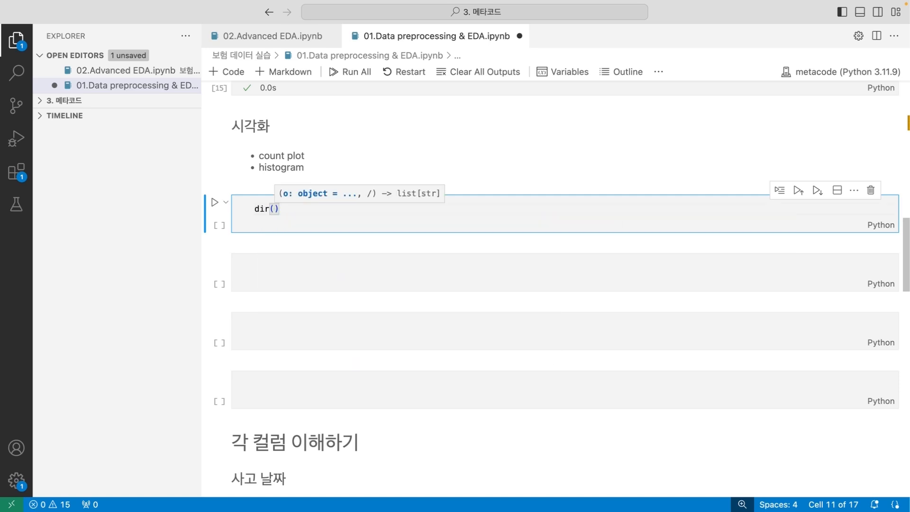
{"action": "key", "text": "super+v"}
{"action": "key", "text": "ctrl+Return"}
{"action": "scroll", "coordinate": [373, 252], "scroll_direction": "down", "scroll_amount": 1}
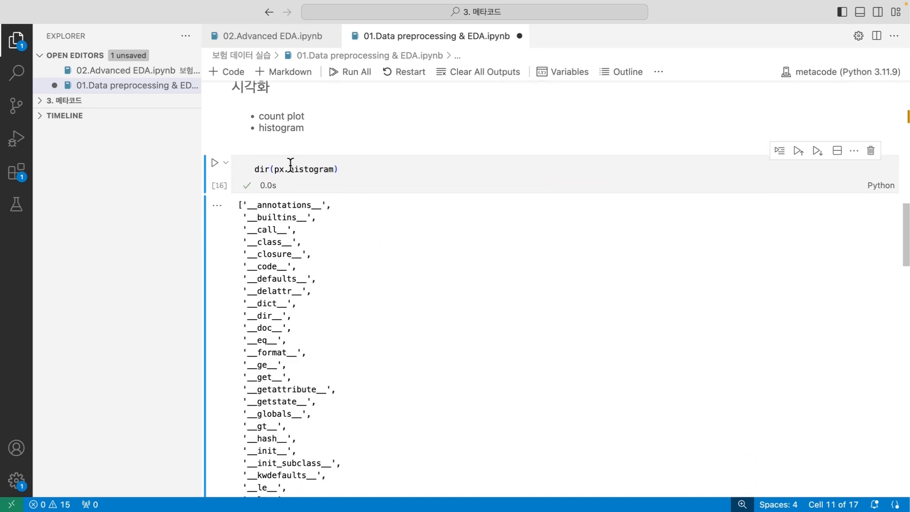
Step: Shorten the expression to dir(px) and rerun the cell to list the plotly.express members
{"action": "double_click", "coordinate": [303, 169]}
{"action": "left_click", "coordinate": [285, 169], "text": "shift"}
{"action": "key", "text": "BackSpace"}
{"action": "key", "text": "ctrl+Return"}
{"action": "scroll", "coordinate": [264, 132], "scroll_direction": "down", "scroll_amount": 1}
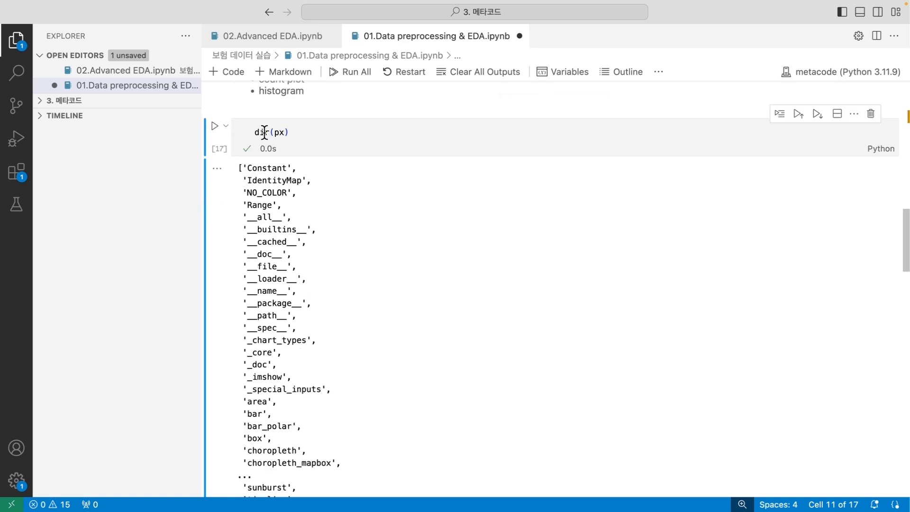
Step: Display the truncated dir(px) output as a scrollable element and examine the available chart functions, such as scatter, histogram and box
{"action": "scroll", "coordinate": [316, 151], "scroll_direction": "down", "scroll_amount": 2}
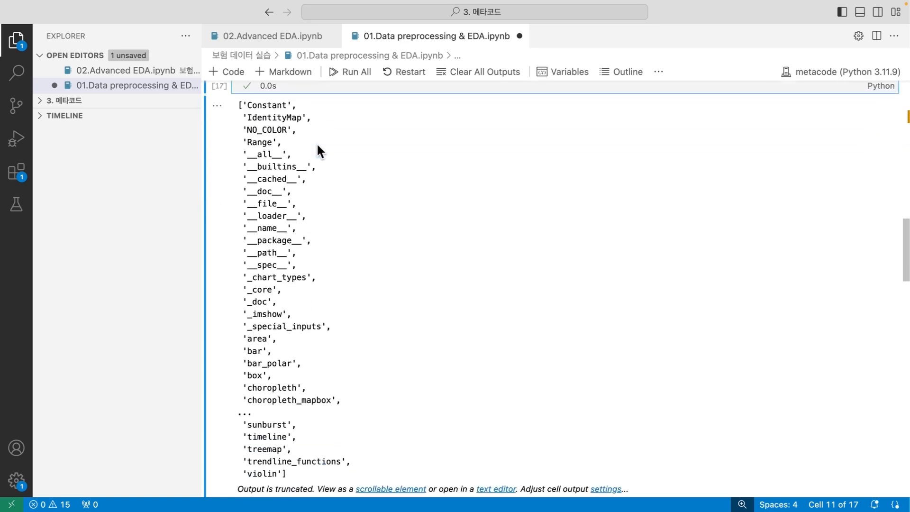
{"action": "scroll", "coordinate": [317, 142], "scroll_direction": "down", "scroll_amount": 5}
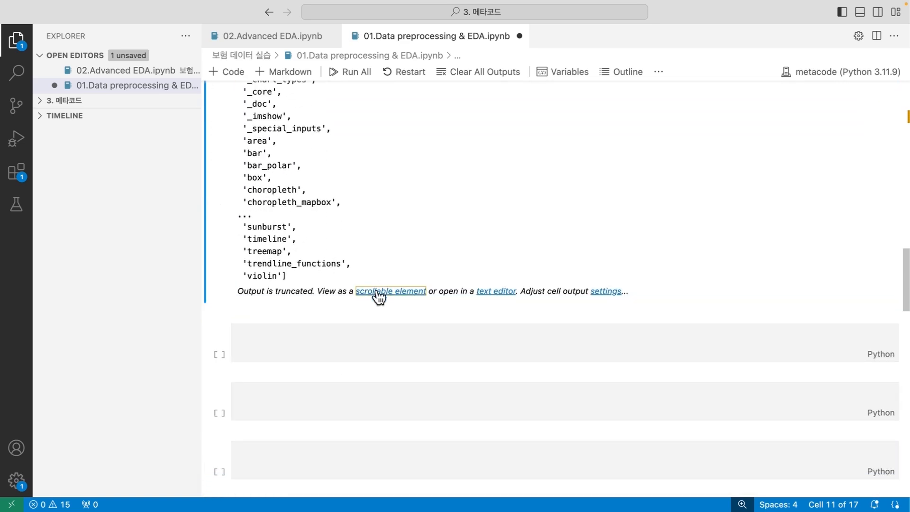
{"action": "left_click", "coordinate": [377, 289]}
{"action": "scroll", "coordinate": [319, 263], "scroll_direction": "up", "scroll_amount": 3}
{"action": "double_click", "coordinate": [254, 244]}
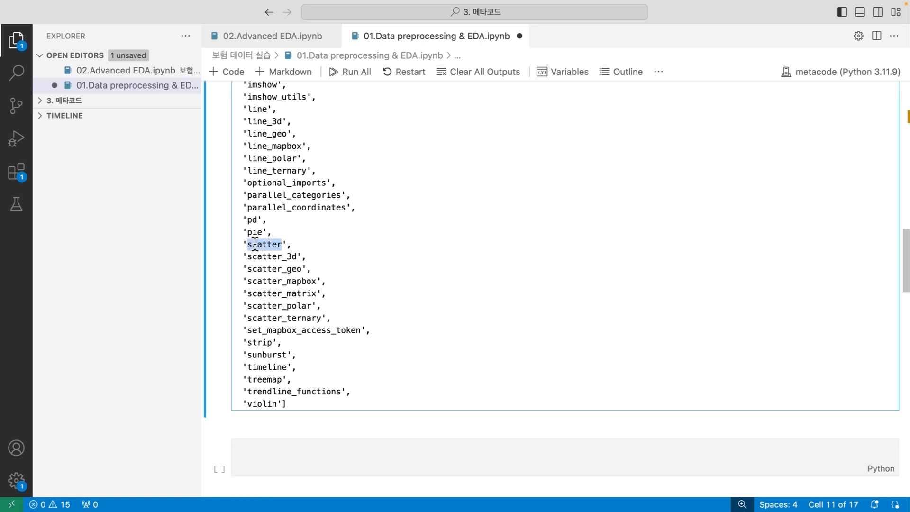
{"action": "scroll", "coordinate": [333, 207], "scroll_direction": "up", "scroll_amount": 5}
{"action": "double_click", "coordinate": [270, 231]}
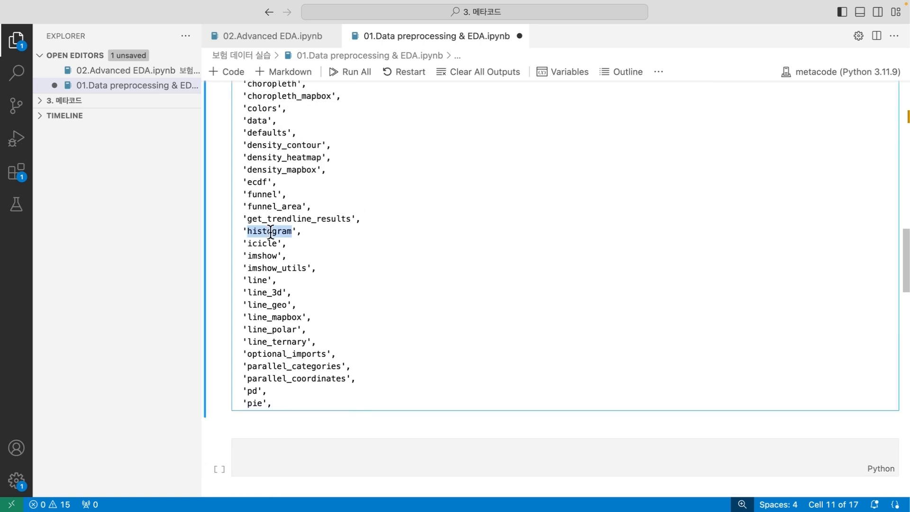
{"action": "scroll", "coordinate": [320, 218], "scroll_direction": "up", "scroll_amount": 5}
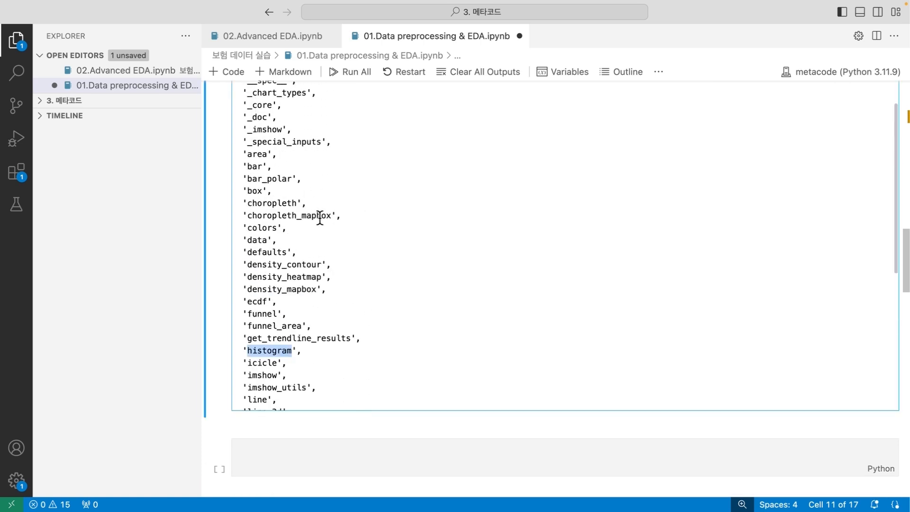
{"action": "double_click", "coordinate": [248, 238]}
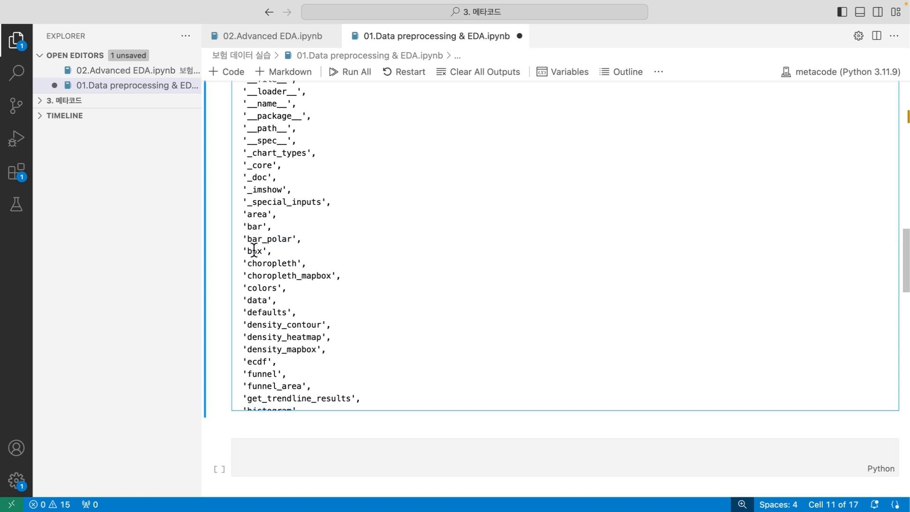
{"action": "double_click", "coordinate": [252, 251]}
{"action": "scroll", "coordinate": [252, 250], "scroll_direction": "up", "scroll_amount": 2}
{"action": "scroll", "coordinate": [219, 200], "scroll_direction": "up", "scroll_amount": 5}
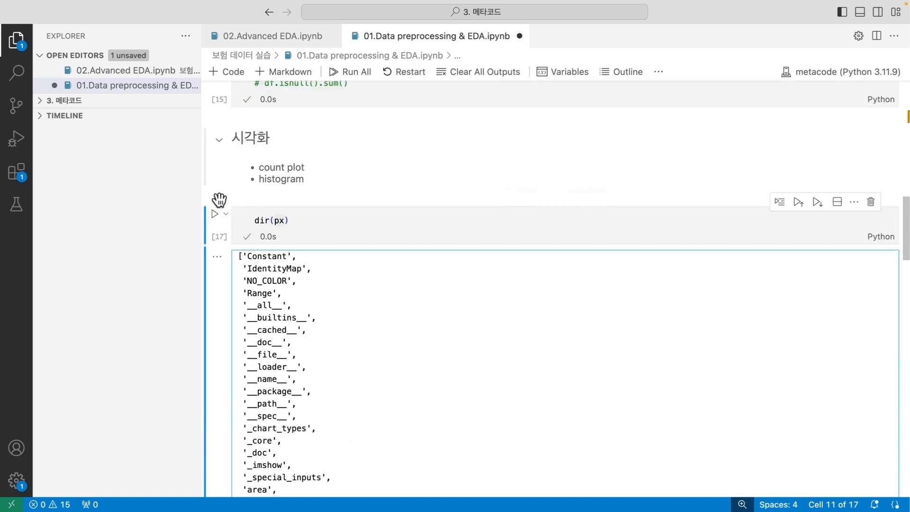
{"action": "double_click", "coordinate": [279, 223]}
{"action": "type", "text": "."}
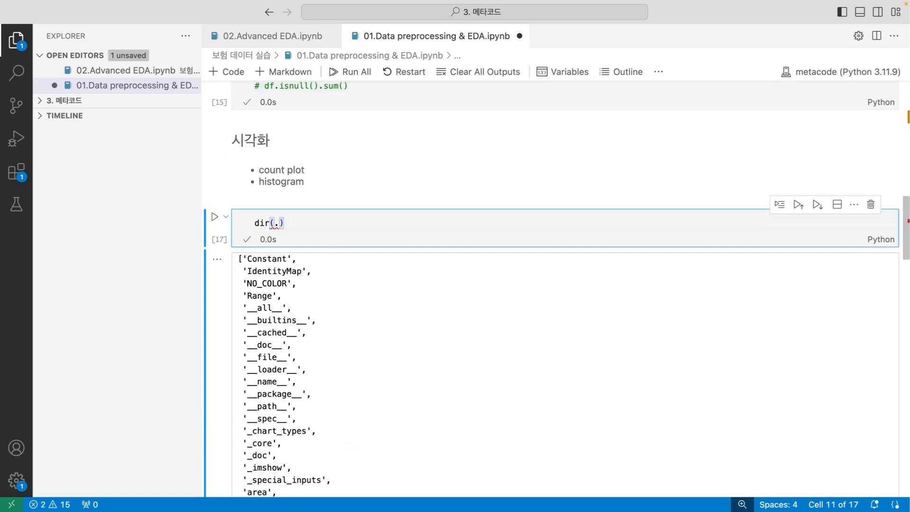
{"action": "key", "text": "super+z"}
{"action": "key", "text": "Right"}
{"action": "type", "text": "."}
{"action": "key", "text": "BackSpace"}
Step: Replace the dir(px) code with help(px.histogram) and run the cell to print the function's documentation
{"action": "left_click", "coordinate": [331, 226]}
{"action": "key", "text": "super+a"}
{"action": "type", "text": "d"}
{"action": "key", "text": "BackSpace"}
{"action": "type", "text": "px.histogram"}
{"action": "key", "text": "super+a"}
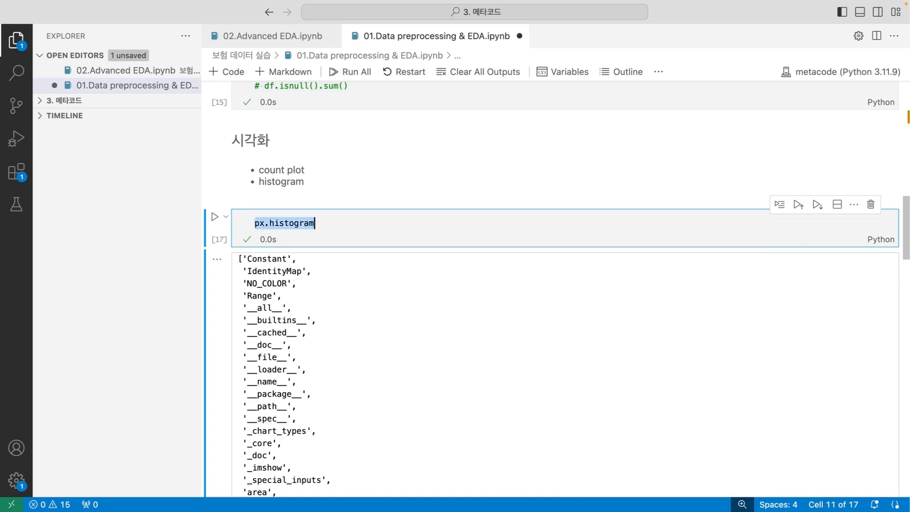
{"action": "key", "text": "super+x"}
{"action": "type", "text": "help("}
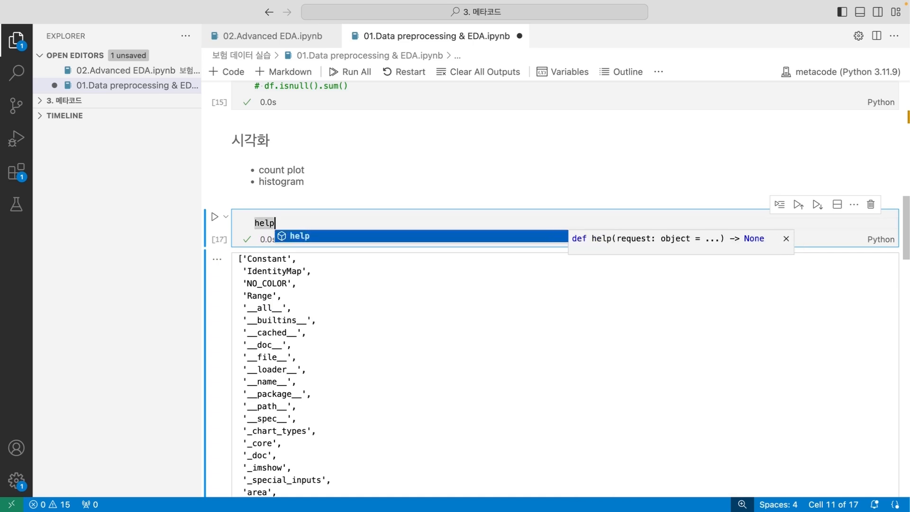
{"action": "key", "text": "super+v"}
{"action": "key", "text": "ctrl+Return"}
Step: Examine the px.histogram help output, focusing on the data_frame, x, y and color parameters in its signature
{"action": "scroll", "coordinate": [320, 215], "scroll_direction": "down", "scroll_amount": 2}
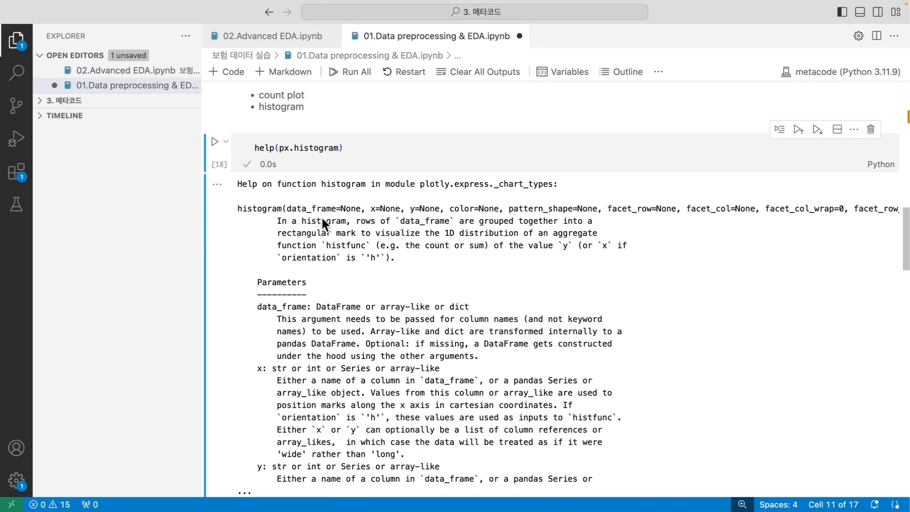
{"action": "scroll", "coordinate": [379, 224], "scroll_direction": "down", "scroll_amount": 1}
{"action": "scroll", "coordinate": [362, 206], "scroll_direction": "up", "scroll_amount": 1}
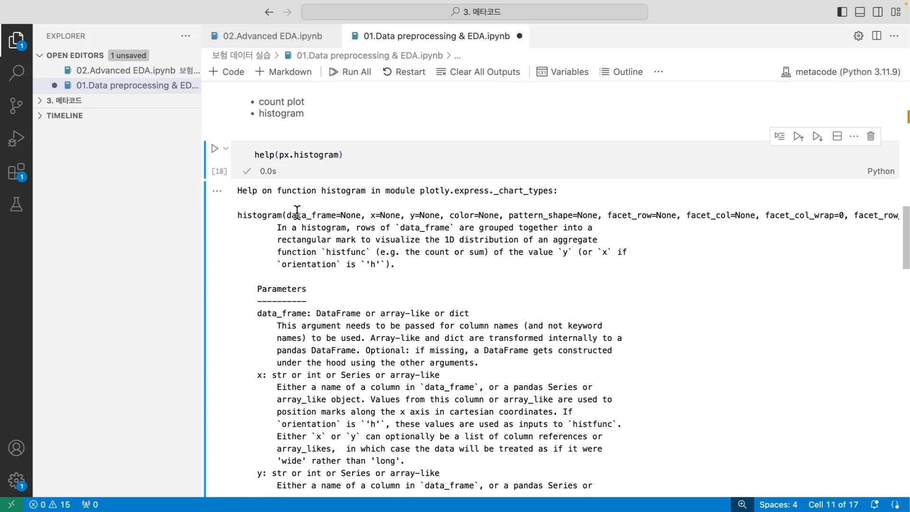
{"action": "left_click", "coordinate": [289, 215]}
{"action": "left_click_drag", "start_coordinate": [290, 215], "coordinate": [385, 264]}
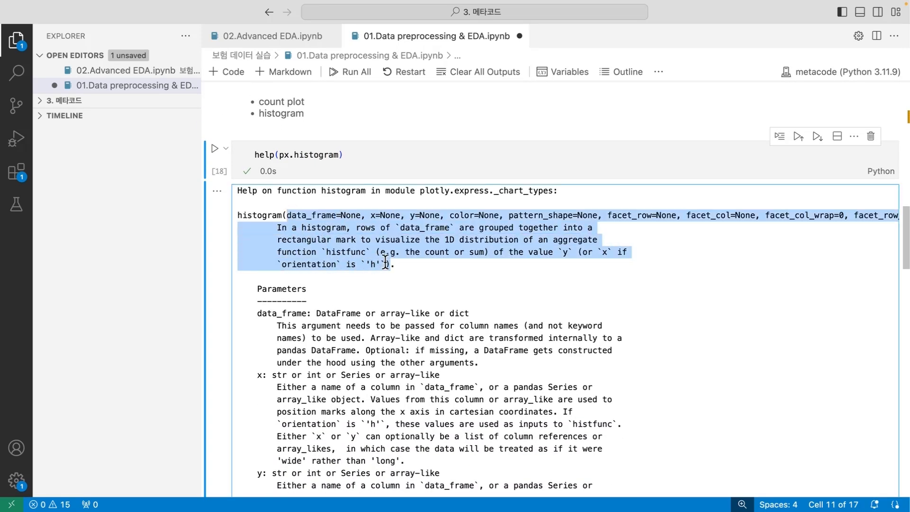
{"action": "key", "text": "shift+Left"}
{"action": "left_click", "coordinate": [385, 264]}
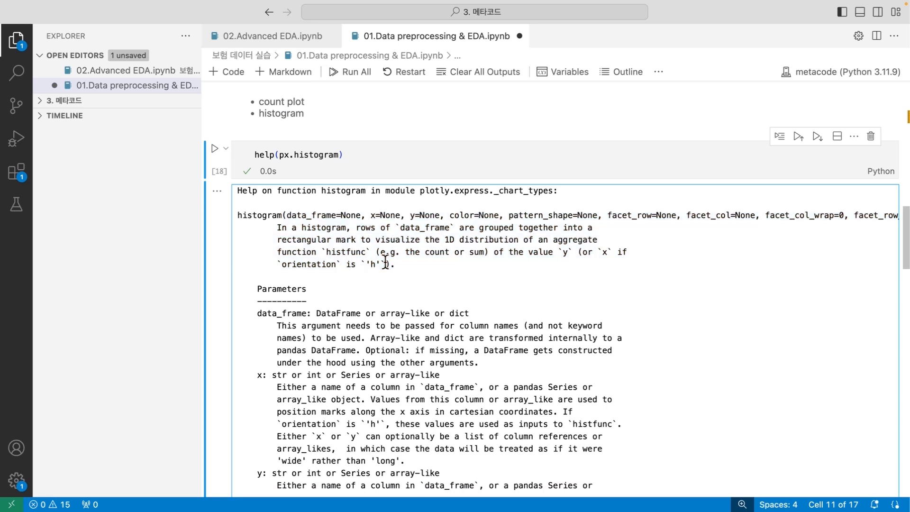
{"action": "scroll", "coordinate": [379, 258], "scroll_direction": "down", "scroll_amount": 5}
{"action": "scroll", "coordinate": [292, 237], "scroll_direction": "up", "scroll_amount": 1}
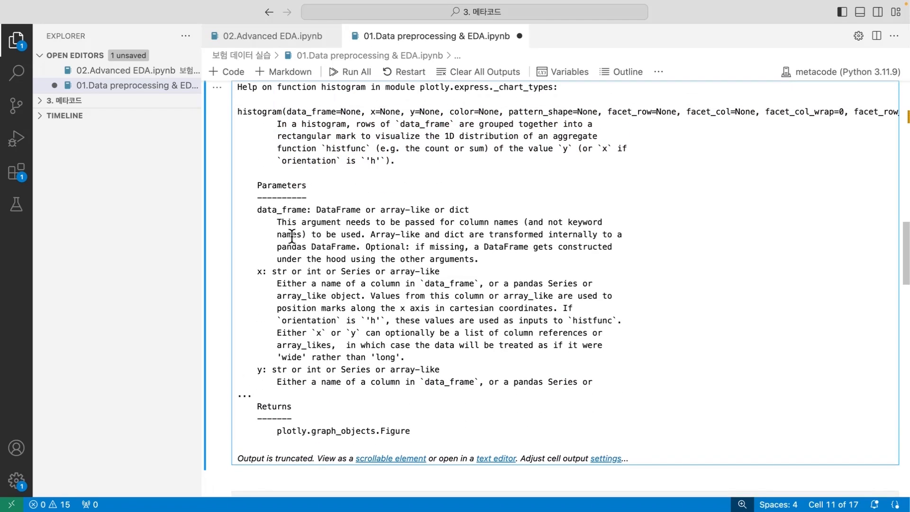
{"action": "double_click", "coordinate": [297, 116]}
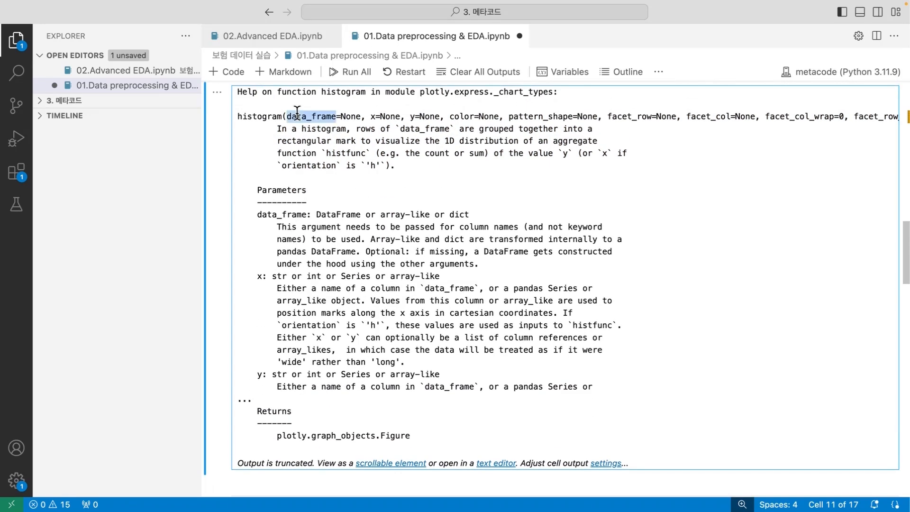
{"action": "left_click", "coordinate": [373, 118]}
{"action": "double_click", "coordinate": [412, 116]}
{"action": "double_click", "coordinate": [459, 117]}
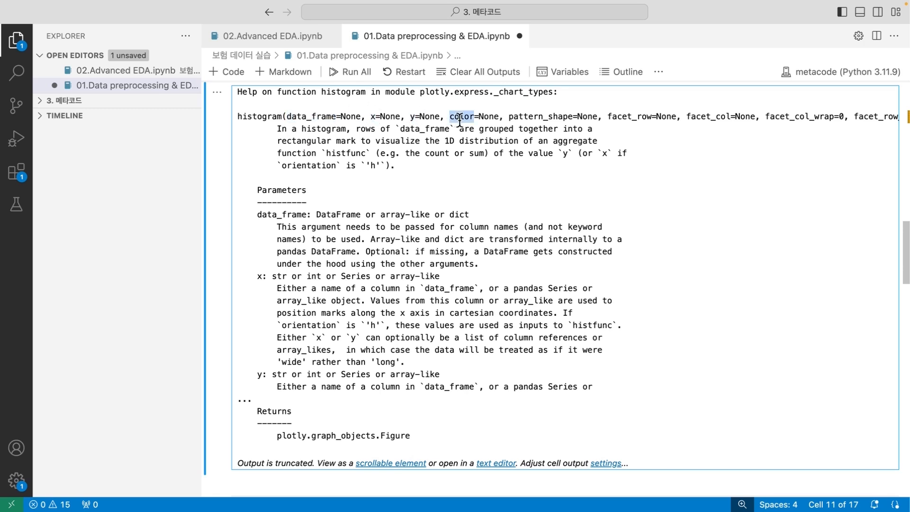
{"action": "left_click", "coordinate": [442, 165]}
Step: Insert a code cell above the help cell and start a px.histogram call with df and an open x argument
{"action": "scroll", "coordinate": [440, 163], "scroll_direction": "up", "scroll_amount": 5}
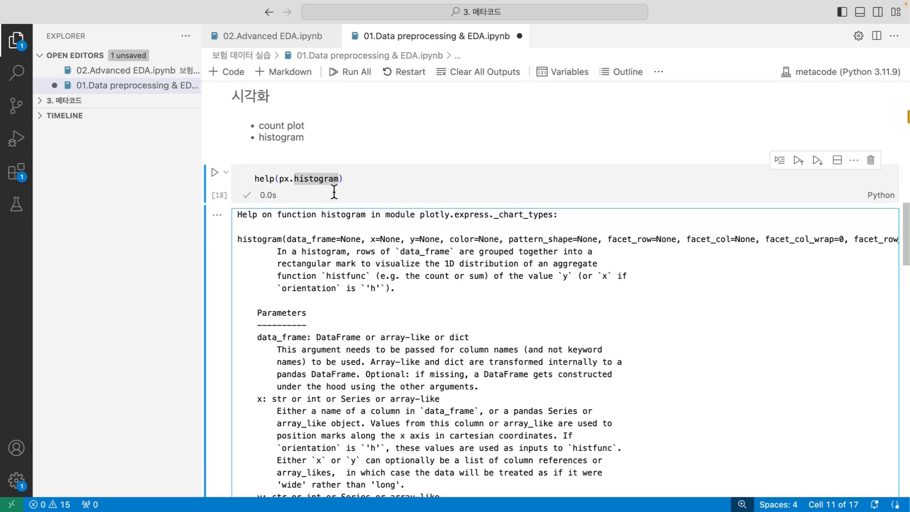
{"action": "type", "text": "a"}
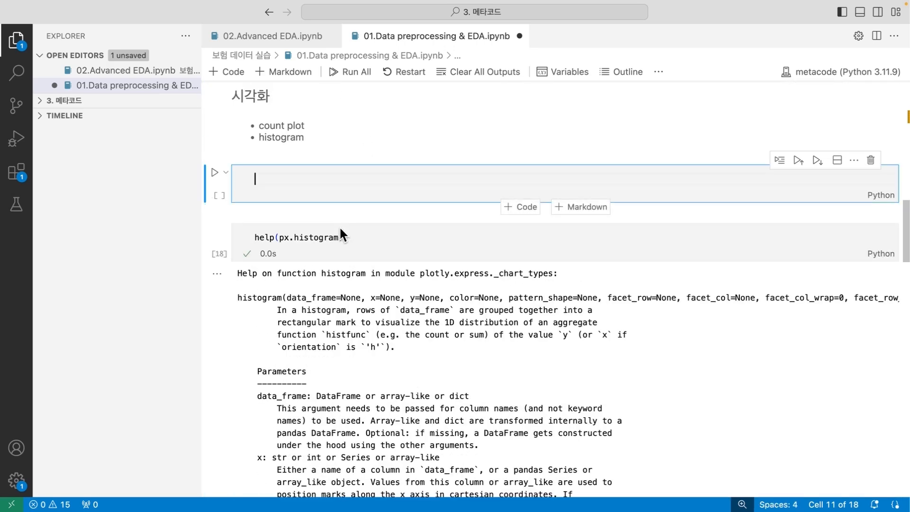
{"action": "type", "text": "px.hi"}
{"action": "key", "text": "Tab"}
{"action": "type", "text": "("}
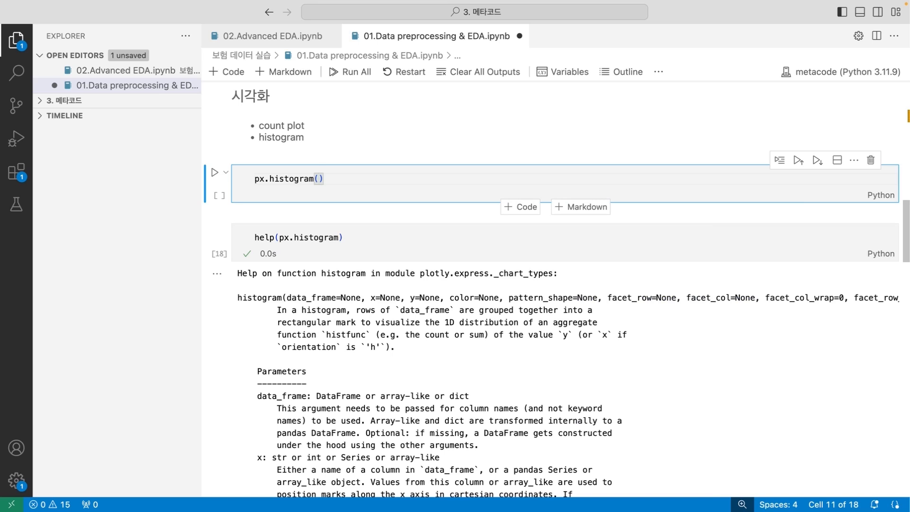
{"action": "type", "text": "df, "}
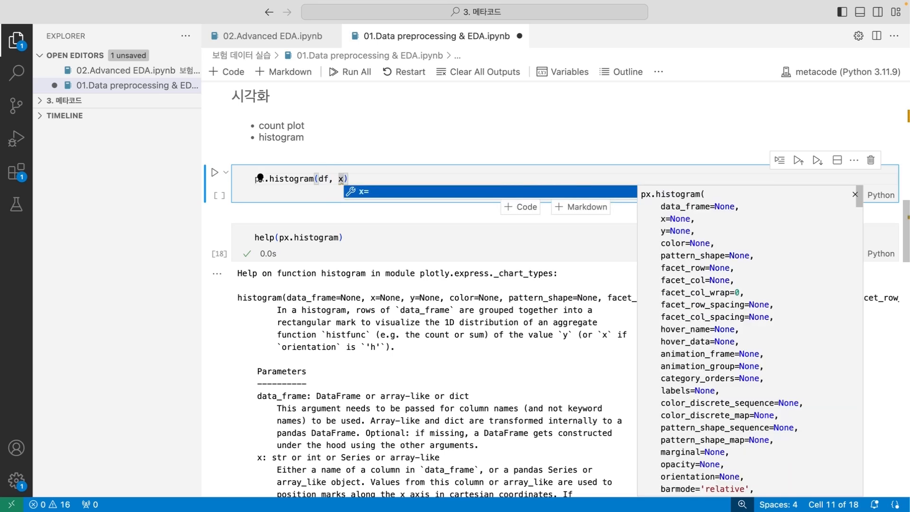
{"action": "type", "text": "x="}
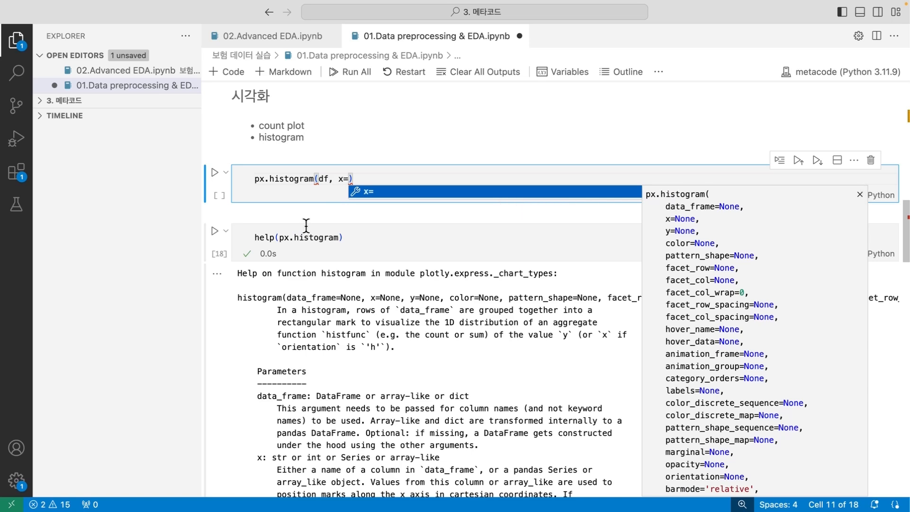
Step: Check the column names in the df.head() table and set the histogram's x argument to "Age"
{"action": "scroll", "coordinate": [306, 225], "scroll_direction": "up", "scroll_amount": 12}
{"action": "scroll", "coordinate": [356, 244], "scroll_direction": "left", "scroll_amount": 2}
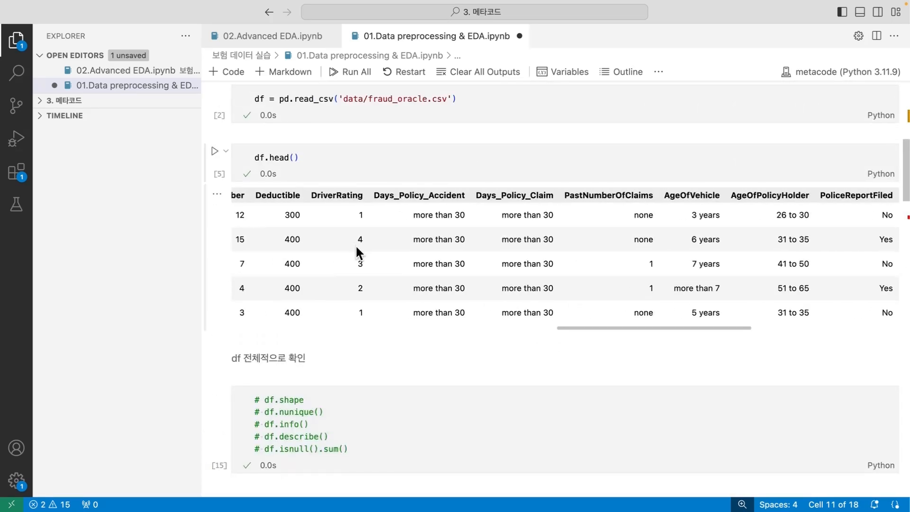
{"action": "scroll", "coordinate": [356, 245], "scroll_direction": "left", "scroll_amount": 10}
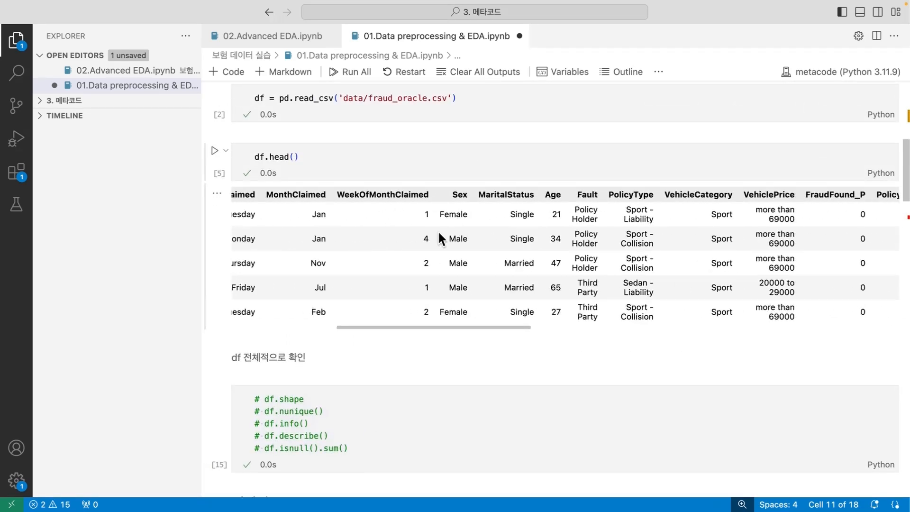
{"action": "scroll", "coordinate": [420, 249], "scroll_direction": "down", "scroll_amount": 10}
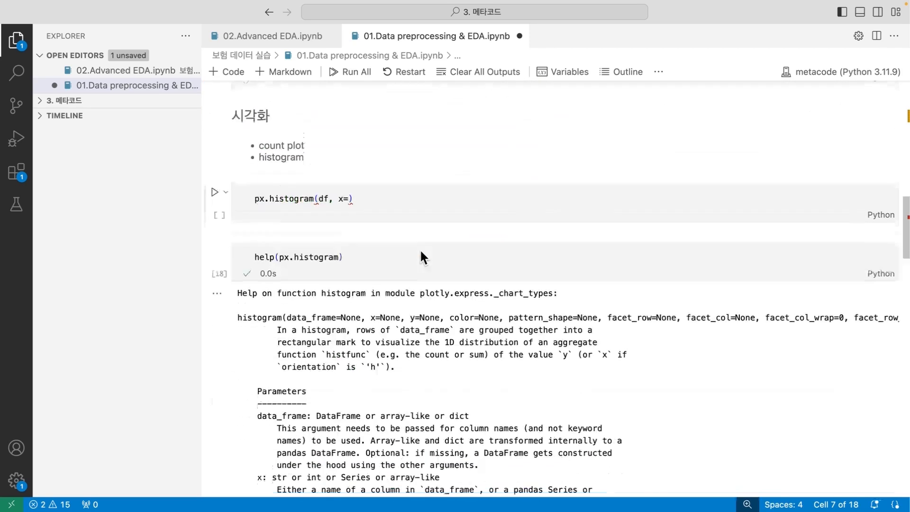
{"action": "left_click", "coordinate": [351, 187]}
{"action": "type", "text": "\"Age"}
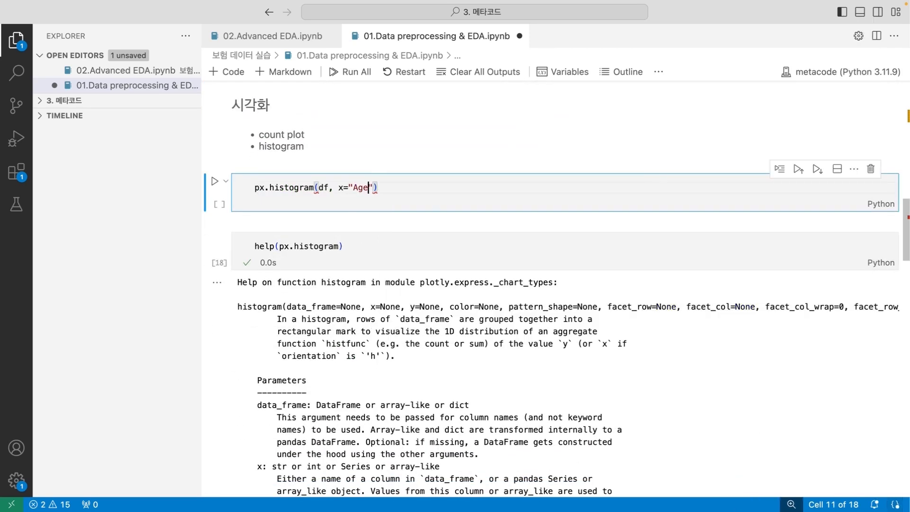
Step: Add the title "Histogram of Age" to the px.histogram call and run the cell to draw the chart
{"action": "type", "text": "\", tit"}
{"action": "key", "text": "Tab"}
{"action": "type", "text": "\""}
{"action": "key", "text": "Escape"}
{"action": "type", "text": "Histogram "}
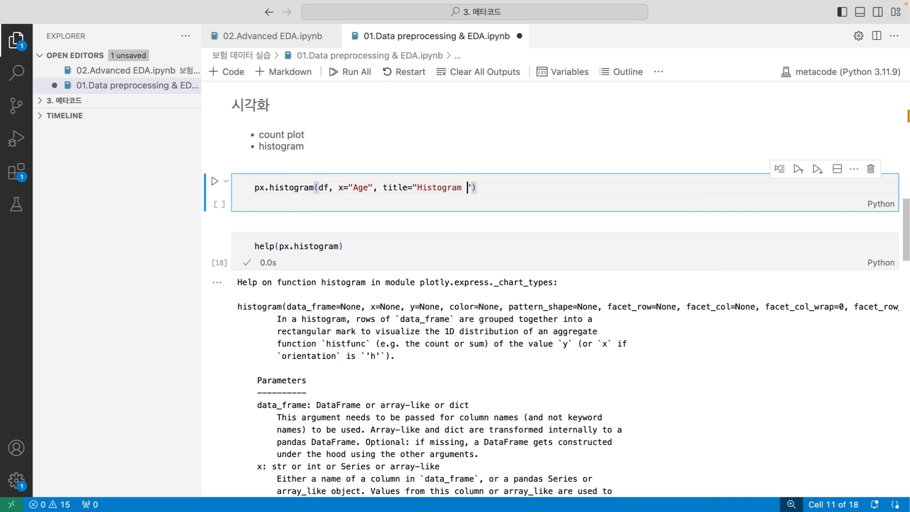
{"action": "type", "text": "of Age"}
{"action": "key", "text": "Right"}
{"action": "key", "text": "ctrl+Return"}
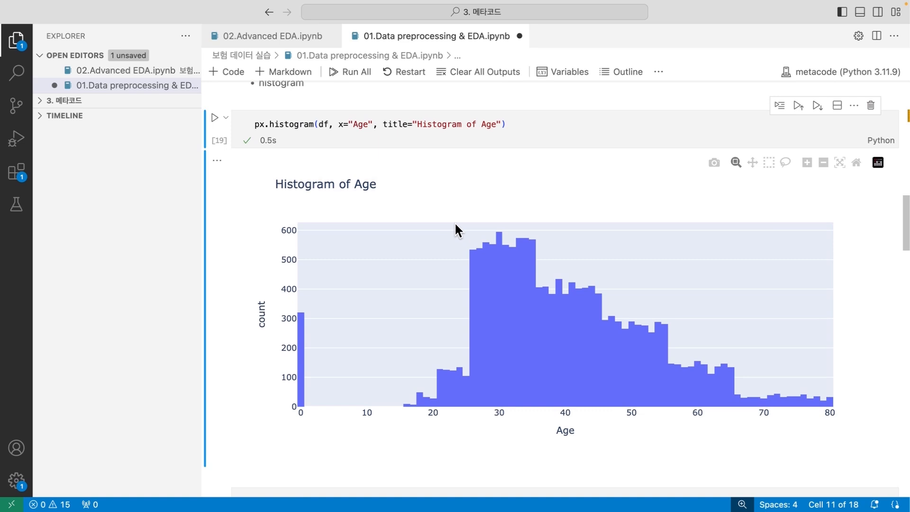
Step: Inspect the Age histogram, reading the values of the small bar at age 16 and the bar at the highest age
{"action": "scroll", "coordinate": [455, 224], "scroll_direction": "down", "scroll_amount": 1}
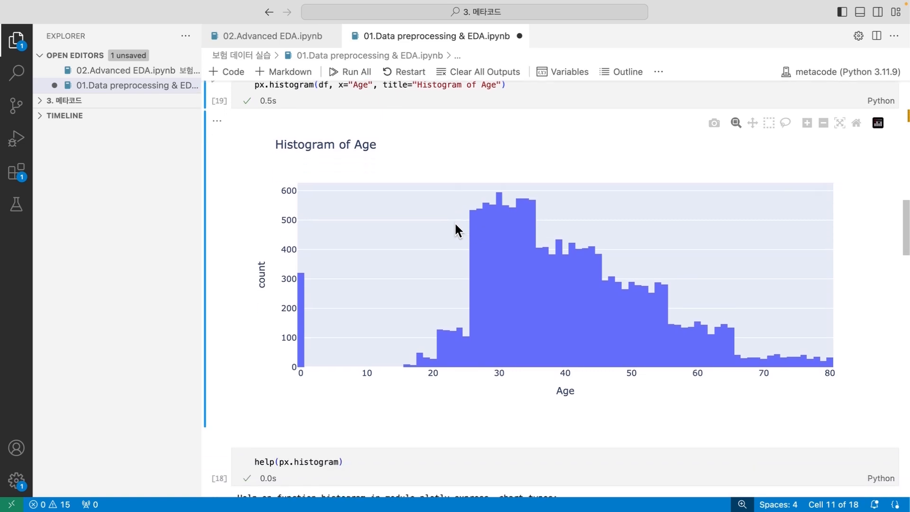
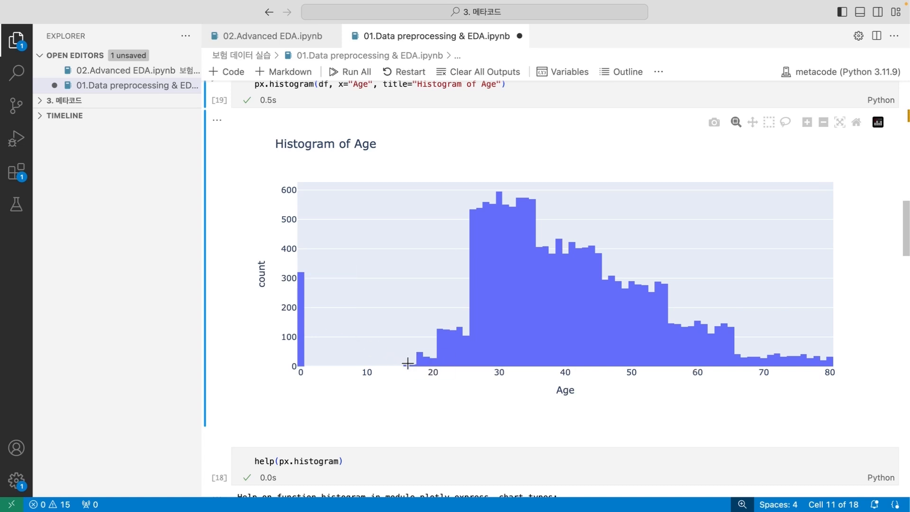
{"action": "mouse_move", "coordinate": [407, 366]}
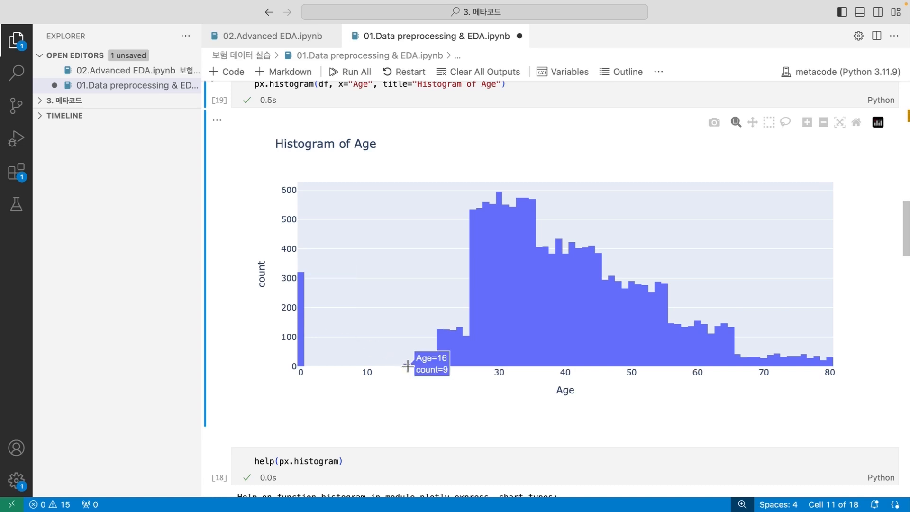
{"action": "mouse_move", "coordinate": [830, 361]}
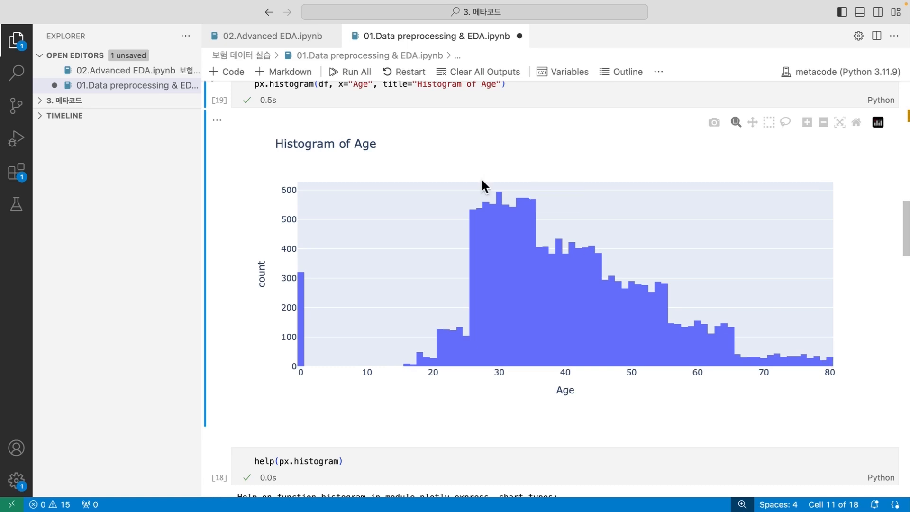
Step: Insert a code cell above the Age histogram and enter px.histogram(df, x='') with the column name left empty
{"action": "scroll", "coordinate": [436, 146], "scroll_direction": "up", "scroll_amount": 3}
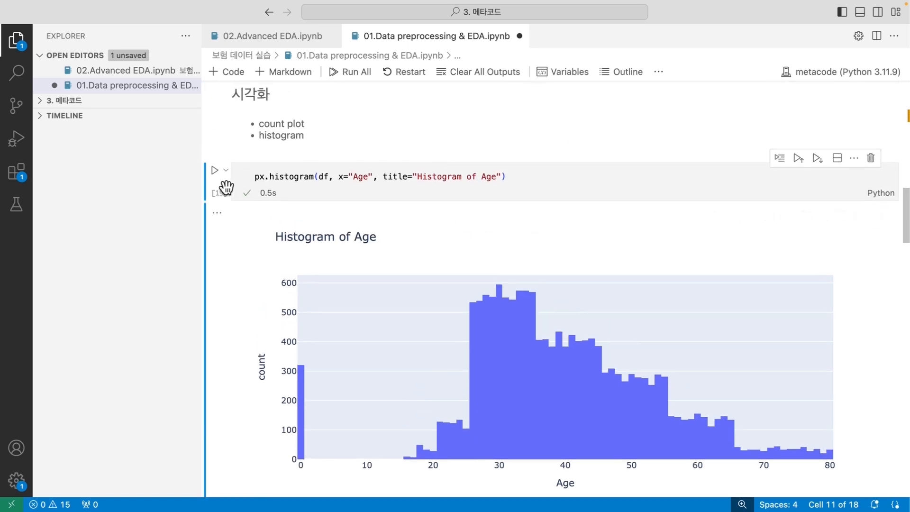
{"action": "key", "text": "a"}
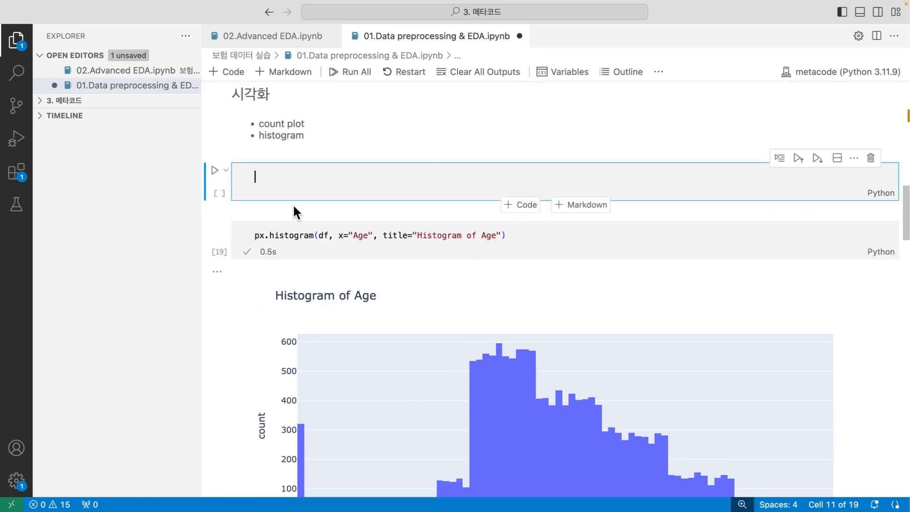
{"action": "scroll", "coordinate": [308, 223], "scroll_direction": "down", "scroll_amount": 4}
{"action": "scroll", "coordinate": [326, 250], "scroll_direction": "up", "scroll_amount": 4}
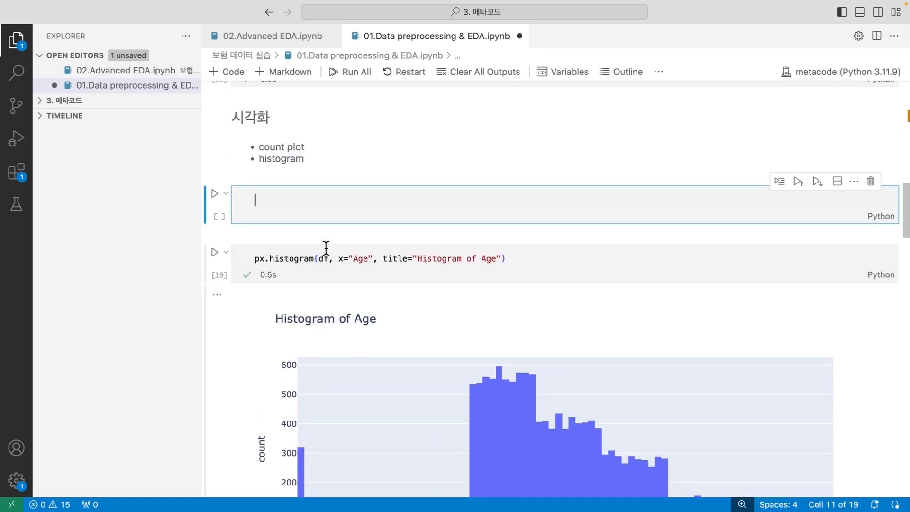
{"action": "type", "text": "px.histogram(df, x="}
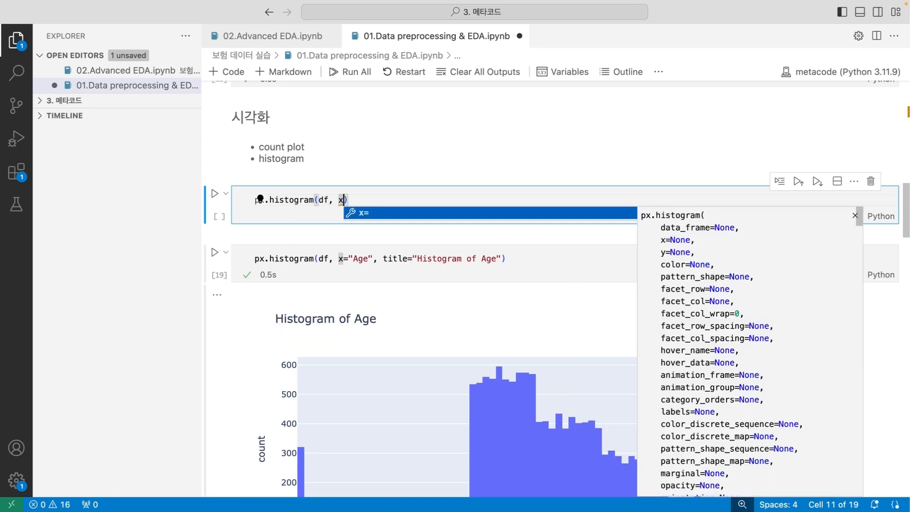
{"action": "type", "text": "'"}
Step: Copy the MaritalStatus column name from the df.head() table into the new histogram's empty x argument
{"action": "scroll", "coordinate": [309, 196], "scroll_direction": "up", "scroll_amount": 7}
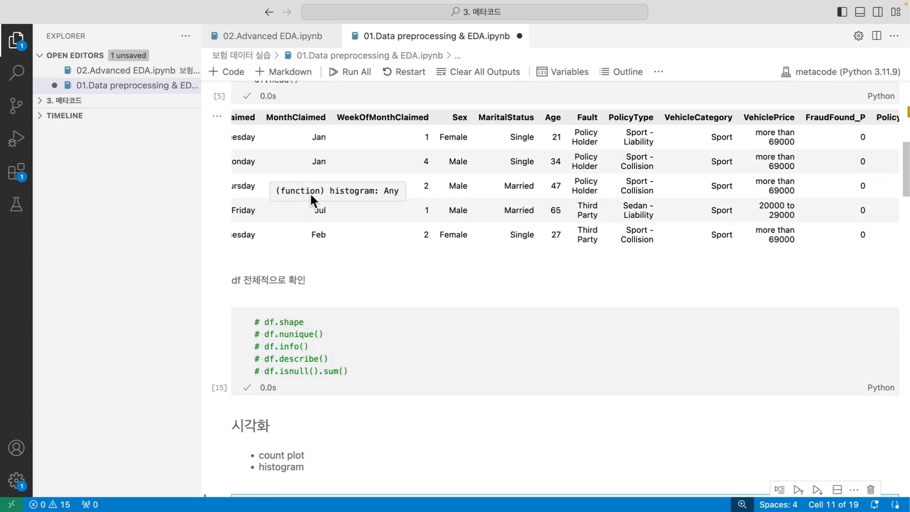
{"action": "left_click", "coordinate": [451, 163]}
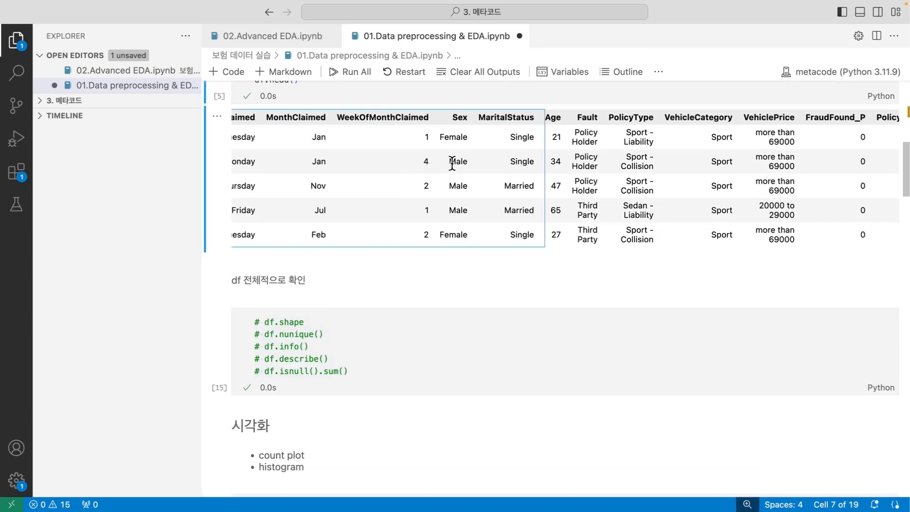
{"action": "double_click", "coordinate": [506, 117]}
{"action": "key", "text": "super+c"}
{"action": "scroll", "coordinate": [436, 180], "scroll_direction": "down", "scroll_amount": 6}
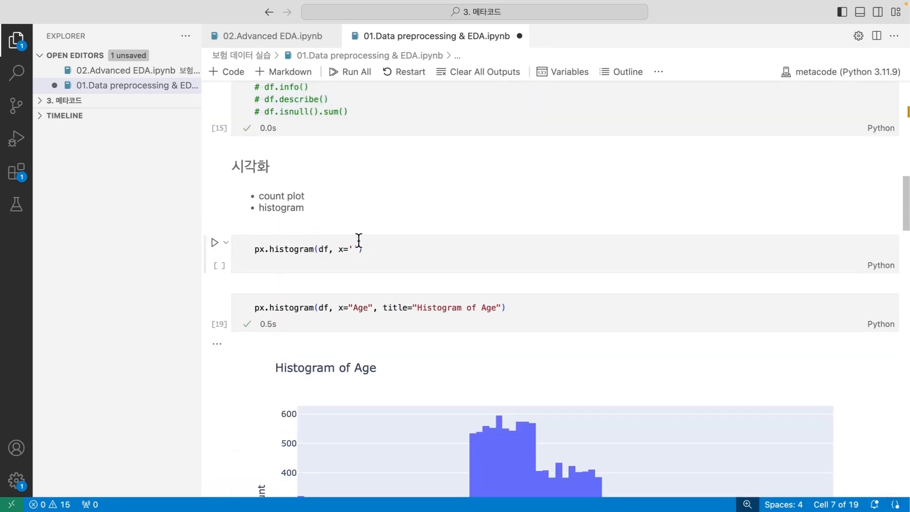
{"action": "left_click", "coordinate": [353, 249]}
{"action": "key", "text": "super+v"}
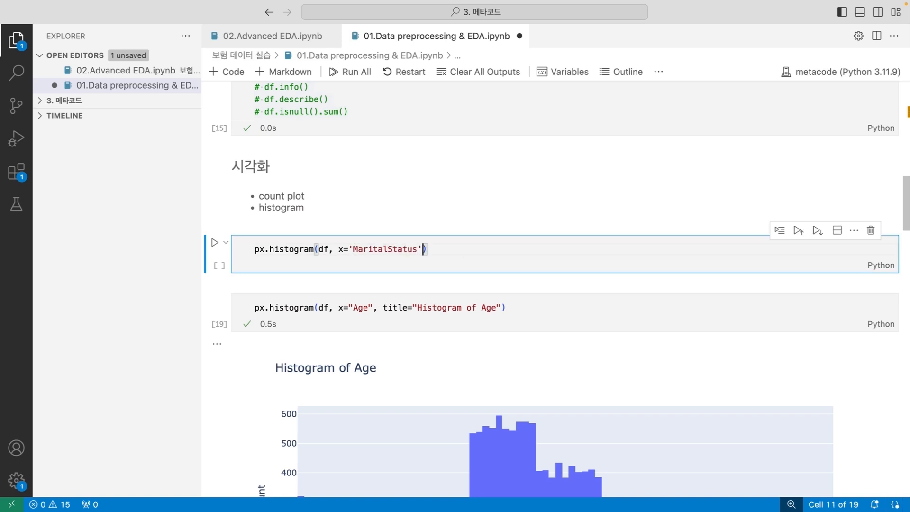
Step: Add the title "Count plot of MaritalStatus" to the MaritalStatus histogram call
{"action": "type", "text": ", titl"}
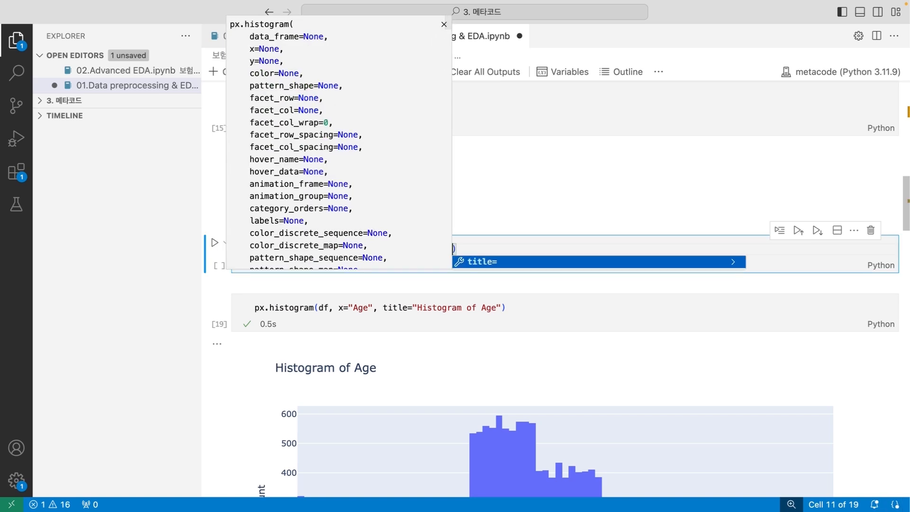
{"action": "type", "text": "e="}
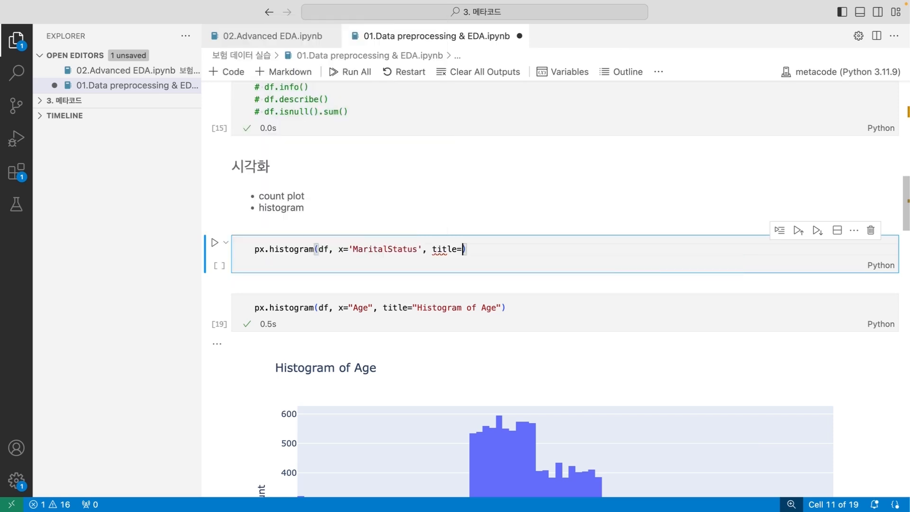
{"action": "type", "text": "\"Count plot of MaritalStatus"}
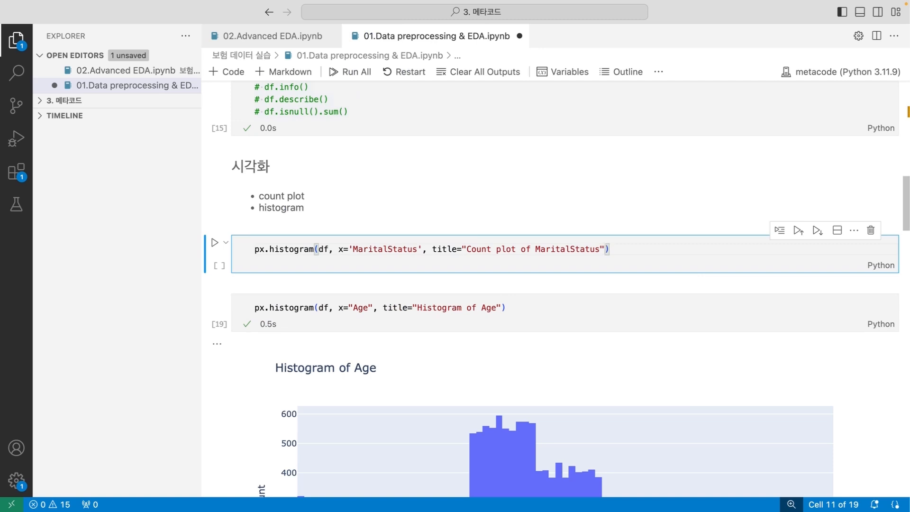
Step: Add a category_orders argument on a second line of the call, opening a dictionary with the key "MaritalStatus" and df as its value
{"action": "type", "text": "\", category_orders="}
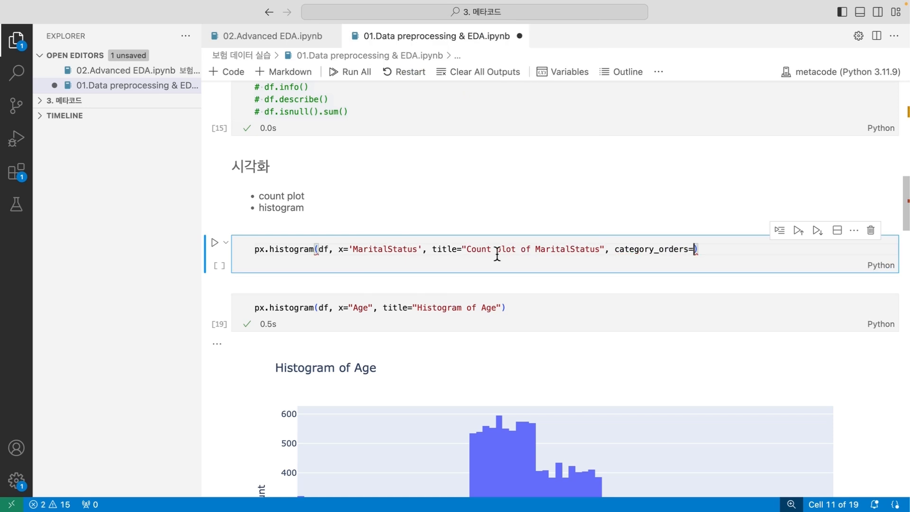
{"action": "scroll", "coordinate": [550, 240], "scroll_direction": "down", "scroll_amount": 2}
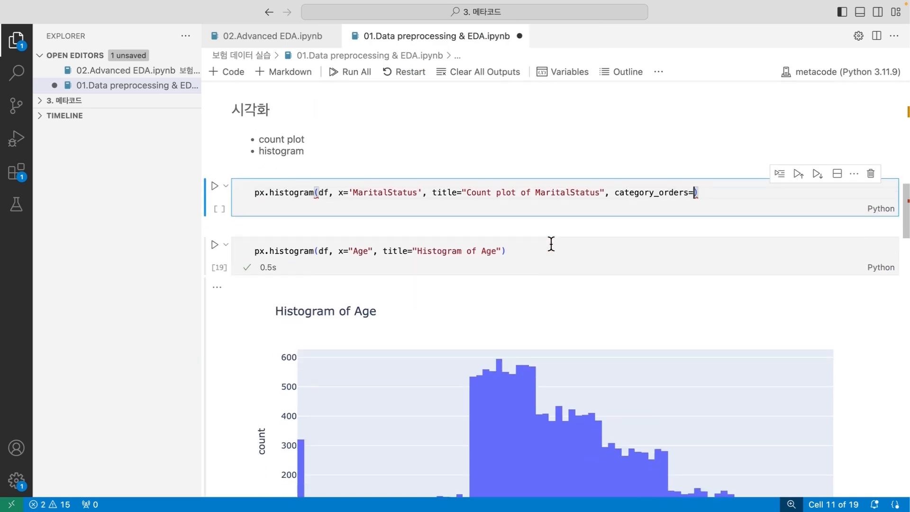
{"action": "left_click", "coordinate": [470, 222]}
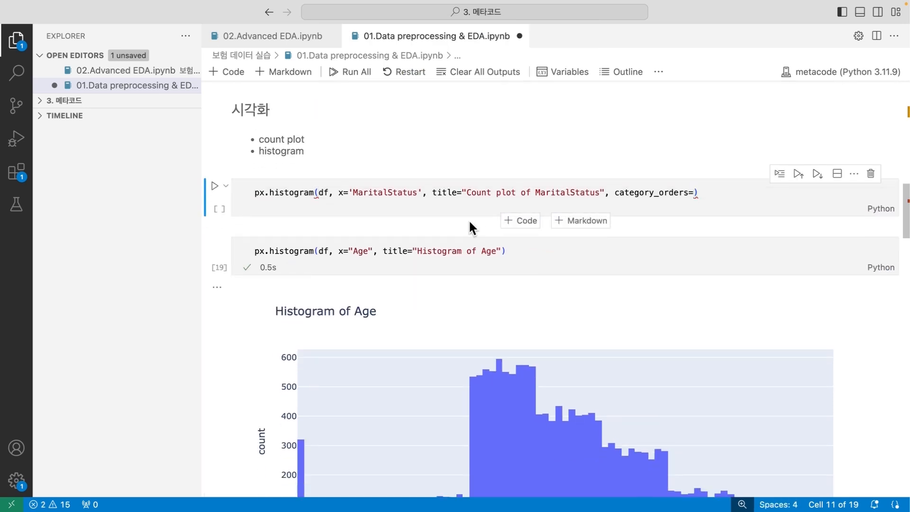
{"action": "scroll", "coordinate": [469, 219], "scroll_direction": "up", "scroll_amount": 5}
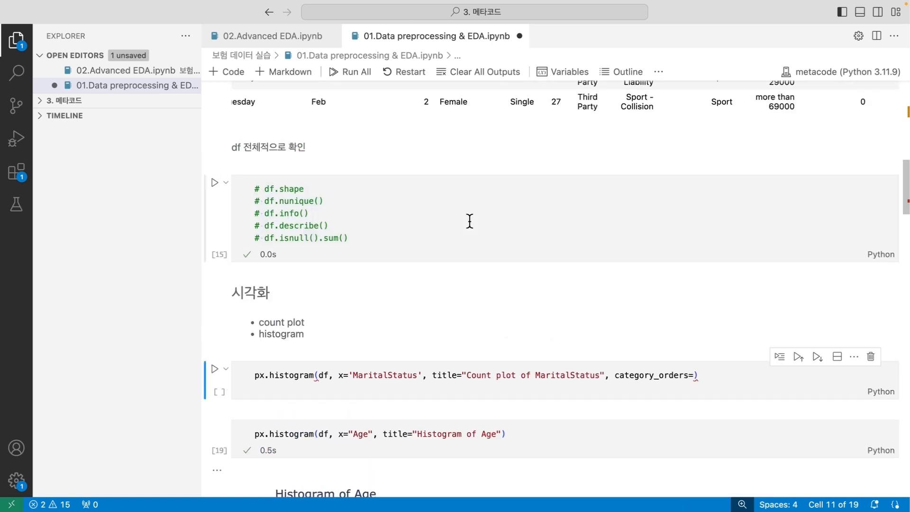
{"action": "scroll", "coordinate": [469, 221], "scroll_direction": "down", "scroll_amount": 4}
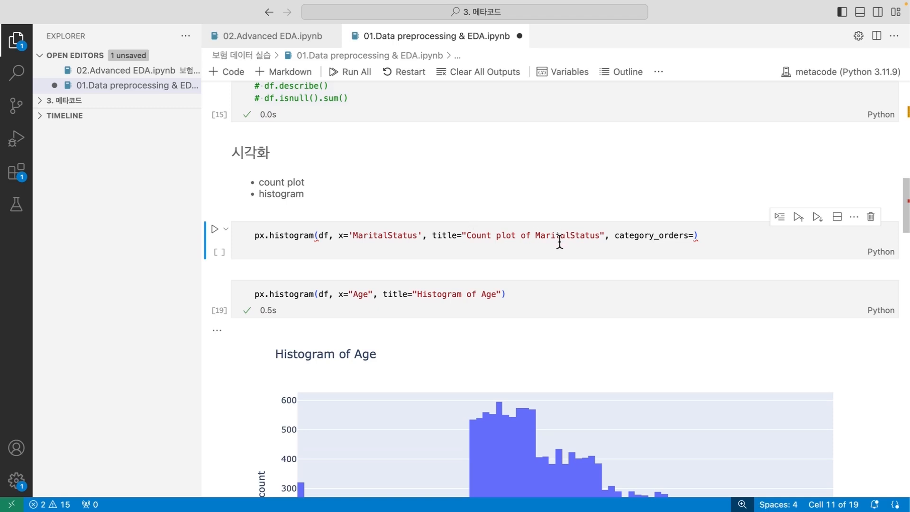
{"action": "left_click", "coordinate": [693, 235]}
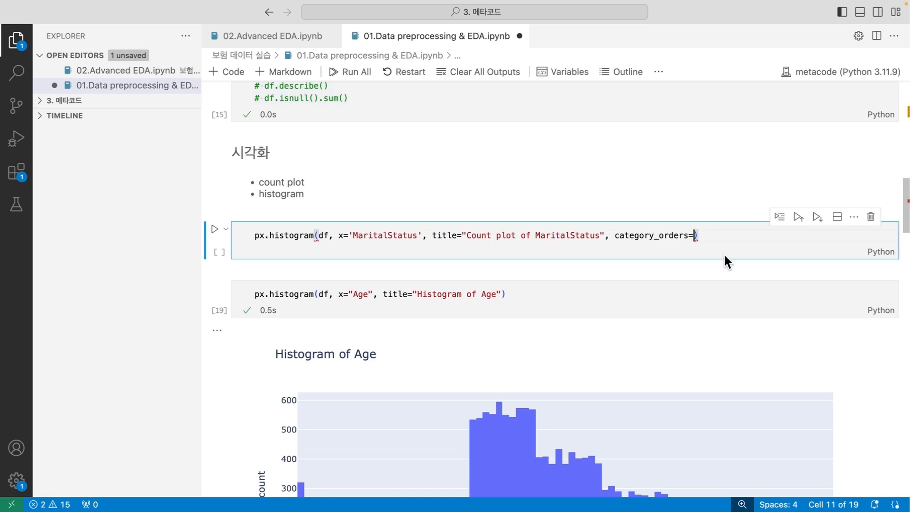
{"action": "type", "text": "{col"}
{"action": "key", "text": "BackSpace"}
{"action": "key", "text": "BackSpace"}
{"action": "key", "text": "BackSpace"}
{"action": "key", "text": "super+v"}
{"action": "key", "text": "super+z"}
{"action": "type", "text": "\""}
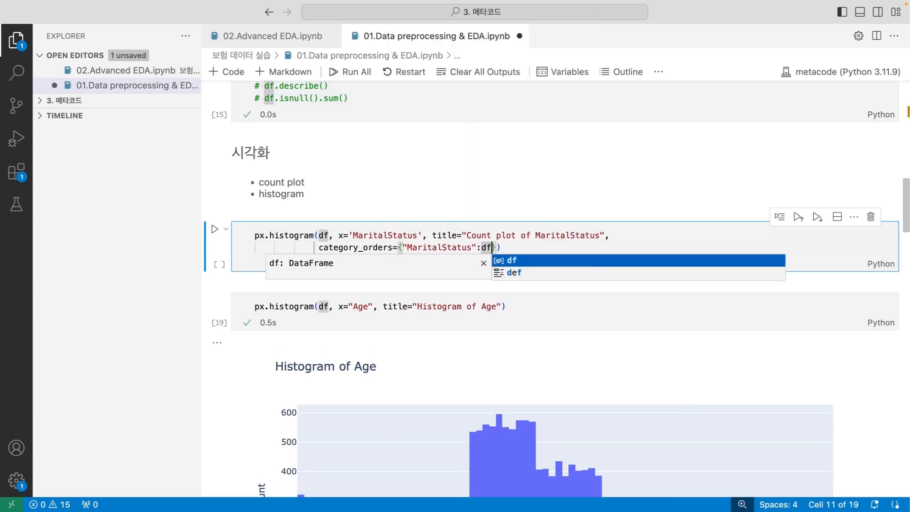
Step: Complete the category_orders value as df['MaritalStatus'].value_counts().index
{"action": "type", "text": "['"}
{"action": "key", "text": "super+v"}
{"action": "key", "text": "Right"}
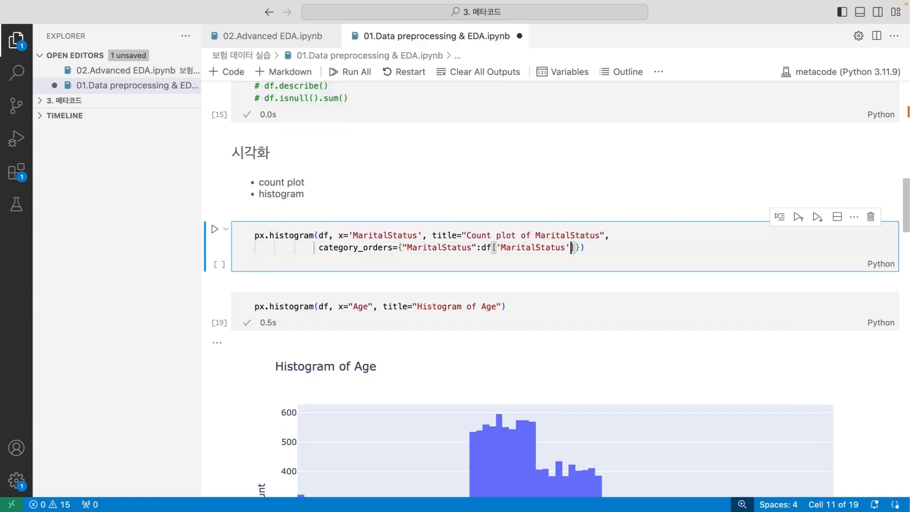
{"action": "type", "text": "].va"}
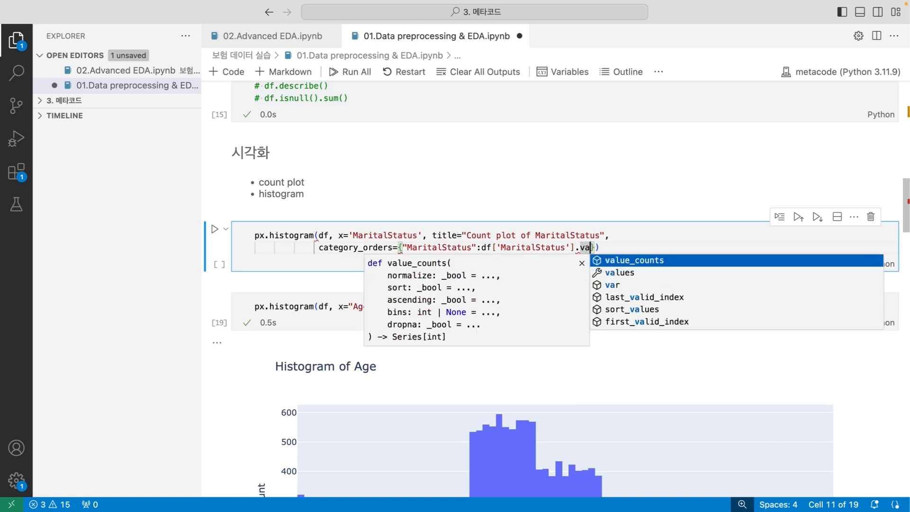
{"action": "type", "text": "lue"}
{"action": "key", "text": "Tab"}
{"action": "type", "text": "()."}
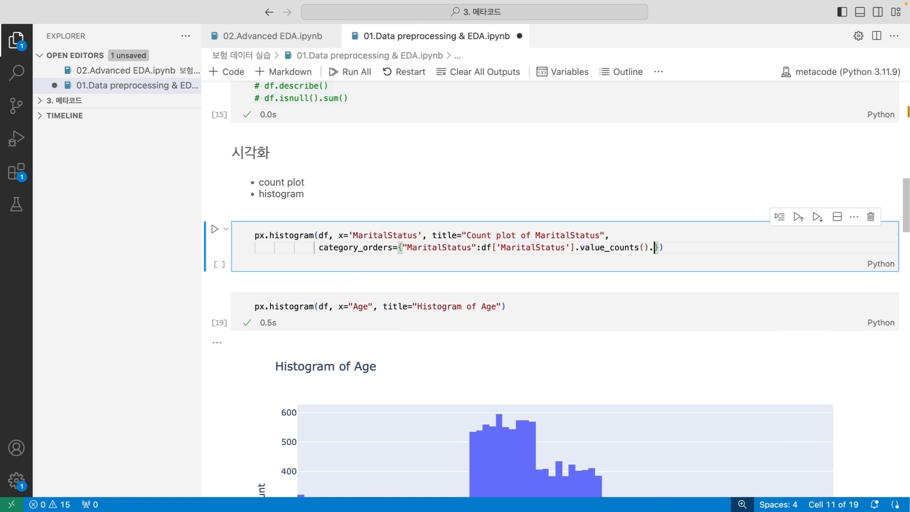
{"action": "type", "text": "index"}
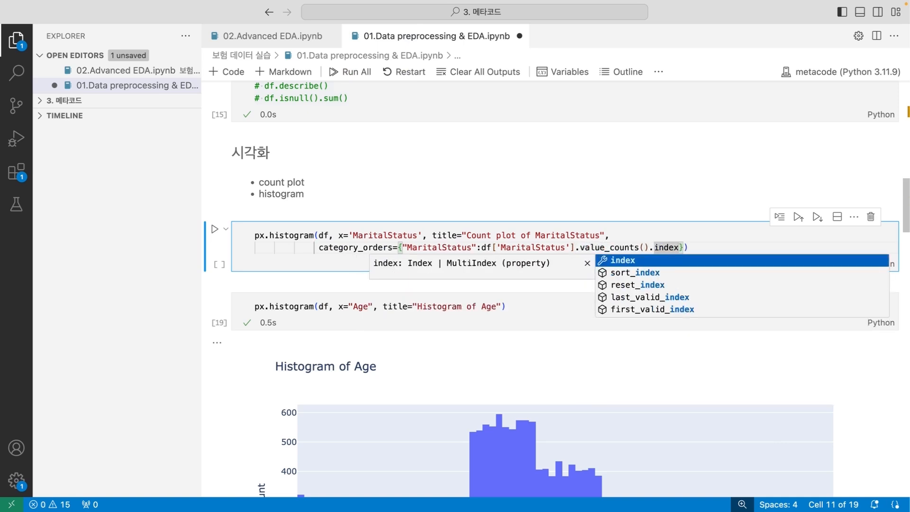
{"action": "key", "text": "Escape"}
Step: Copy the df['MaritalStatus'].value_counts().index expression into a new cell below the count plot, run it and review the category list
{"action": "left_click", "coordinate": [480, 247], "text": "shift"}
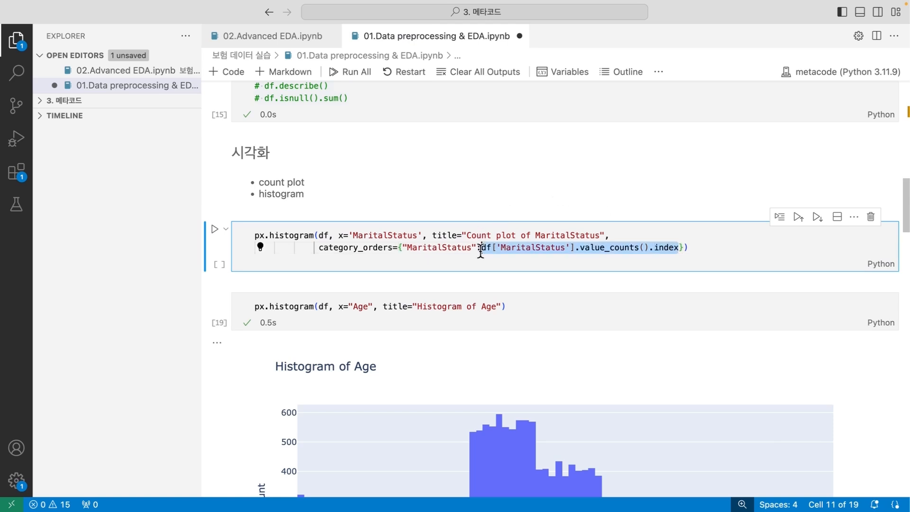
{"action": "key", "text": "ctrl+c"}
{"action": "left_click", "coordinate": [464, 340]}
{"action": "key", "text": "a"}
{"action": "key", "text": "ctrl+v"}
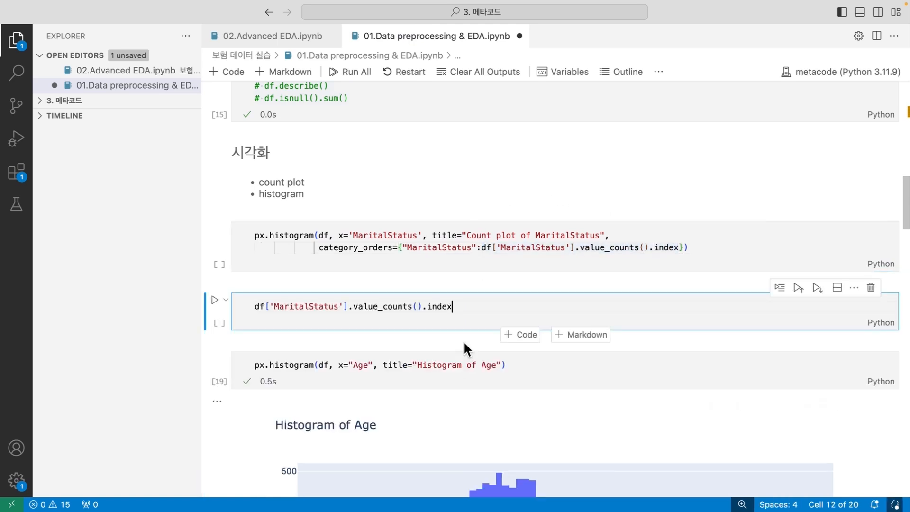
{"action": "key", "text": "ctrl+Return"}
{"action": "scroll", "coordinate": [422, 212], "scroll_direction": "down", "scroll_amount": 2}
{"action": "left_click", "coordinate": [284, 265]}
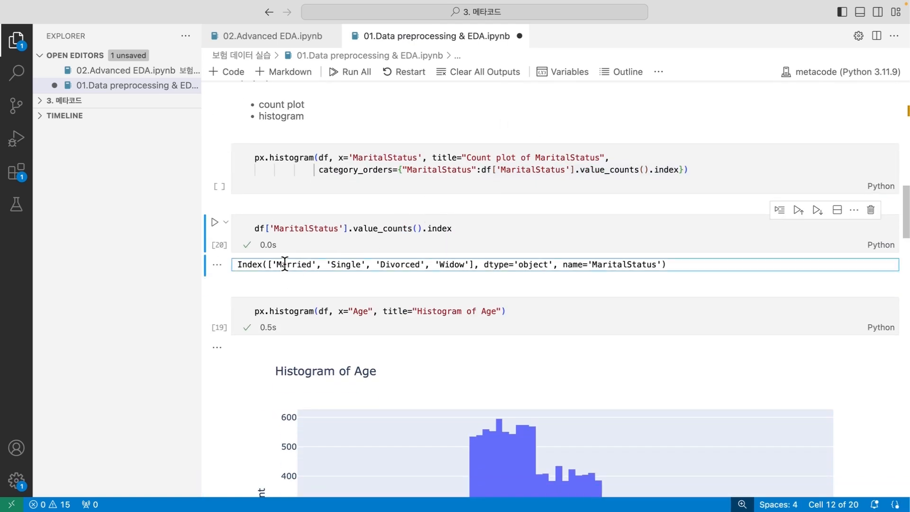
{"action": "left_click_drag", "start_coordinate": [285, 264], "coordinate": [448, 264]}
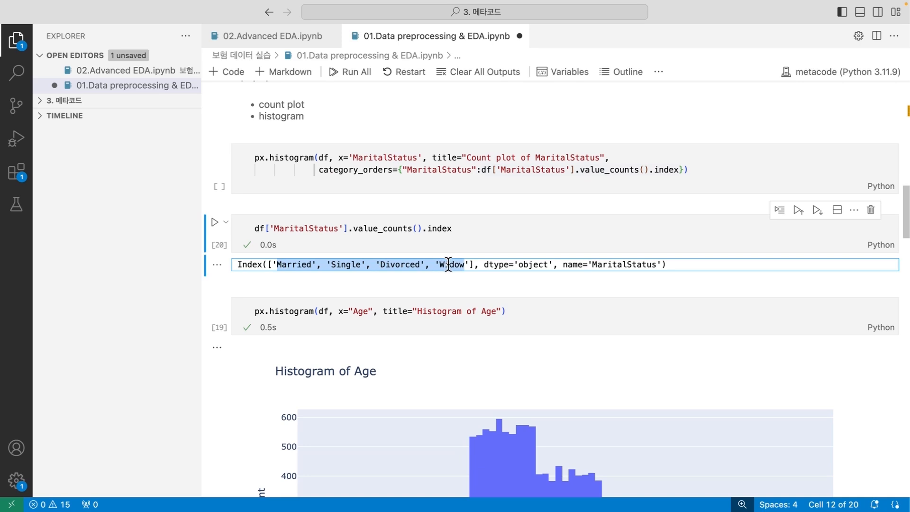
{"action": "left_click", "coordinate": [448, 264]}
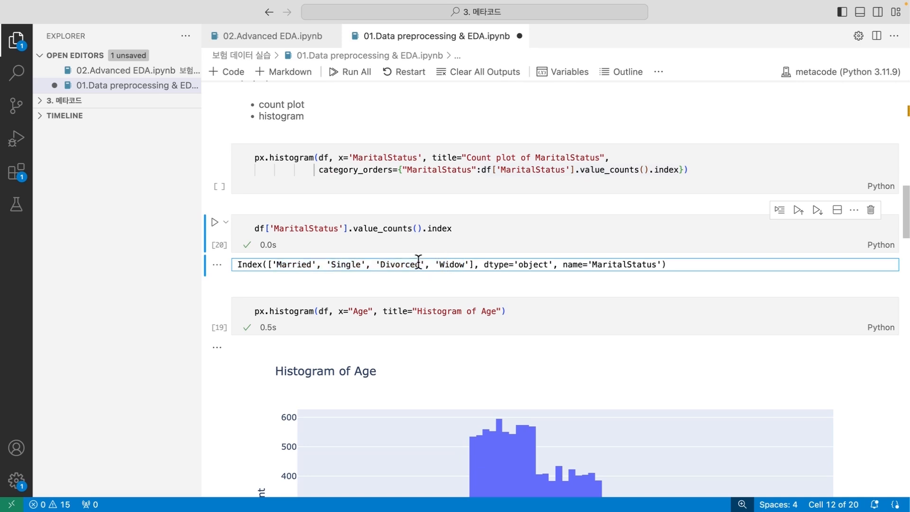
Step: Insert a cell above the index cell, copy in df['MaritalStatus'].value_counts() without .index, and run it
{"action": "key", "text": "a"}
{"action": "left_click", "coordinate": [422, 287]}
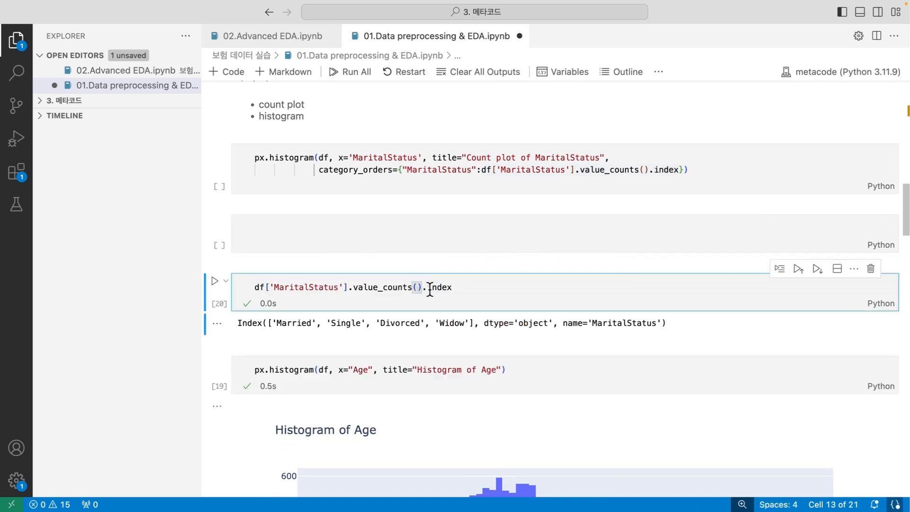
{"action": "key", "text": "super+shift+Left"}
{"action": "key", "text": "super+c"}
{"action": "left_click", "coordinate": [357, 215]}
{"action": "key", "text": "super+v"}
{"action": "key", "text": "ctrl+Return"}
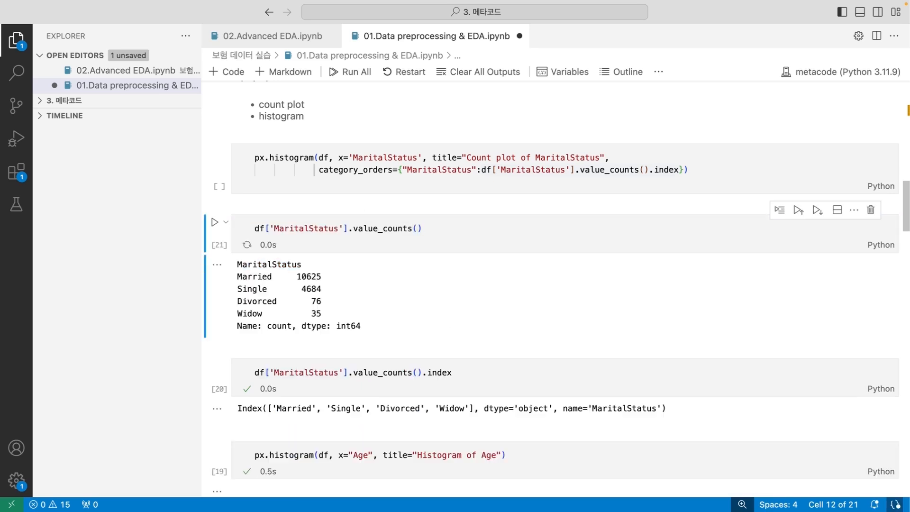
Step: Examine the value_counts output, reading each marital status with its count and checking the order of the categories
{"action": "double_click", "coordinate": [313, 228]}
{"action": "double_click", "coordinate": [368, 229]}
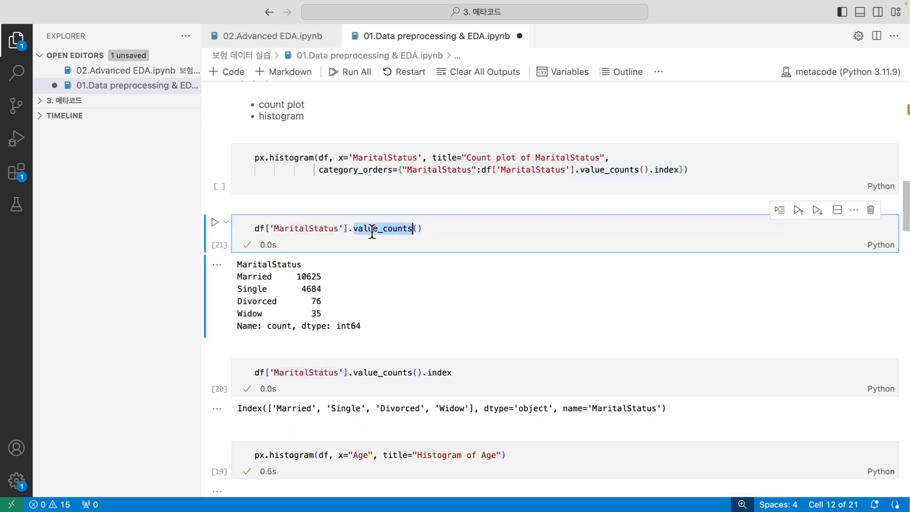
{"action": "left_click", "coordinate": [446, 227]}
{"action": "scroll", "coordinate": [351, 303], "scroll_direction": "down", "scroll_amount": 2}
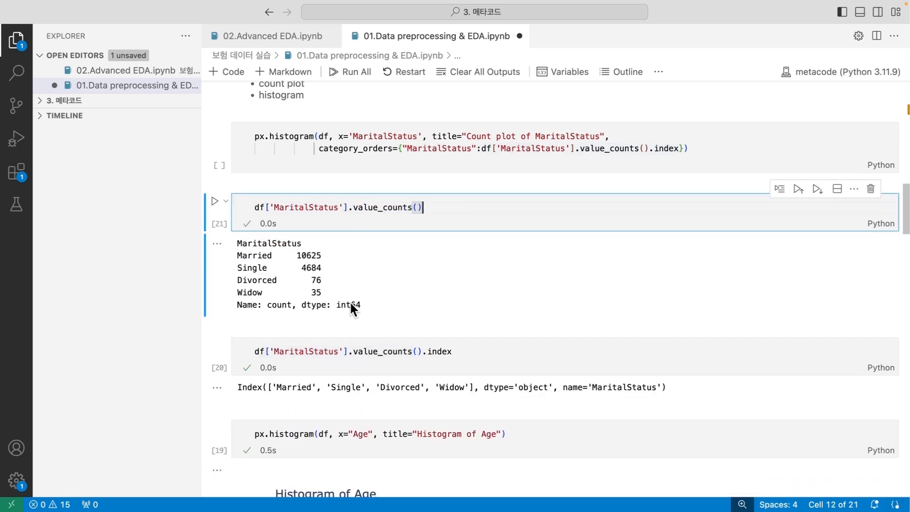
{"action": "double_click", "coordinate": [255, 243]}
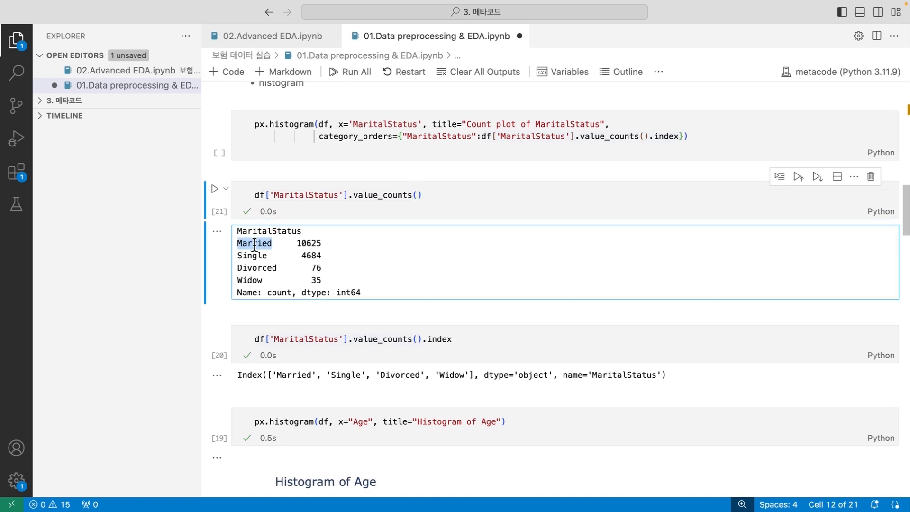
{"action": "double_click", "coordinate": [308, 243]}
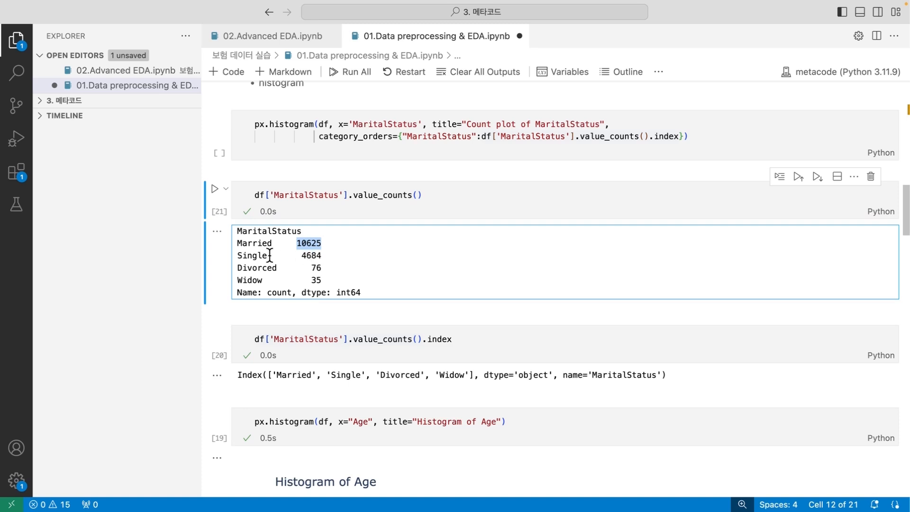
{"action": "left_click", "coordinate": [317, 255]}
{"action": "double_click", "coordinate": [261, 244]}
{"action": "left_click", "coordinate": [309, 243]}
{"action": "double_click", "coordinate": [309, 244]}
{"action": "double_click", "coordinate": [250, 268]}
{"action": "double_click", "coordinate": [315, 267]}
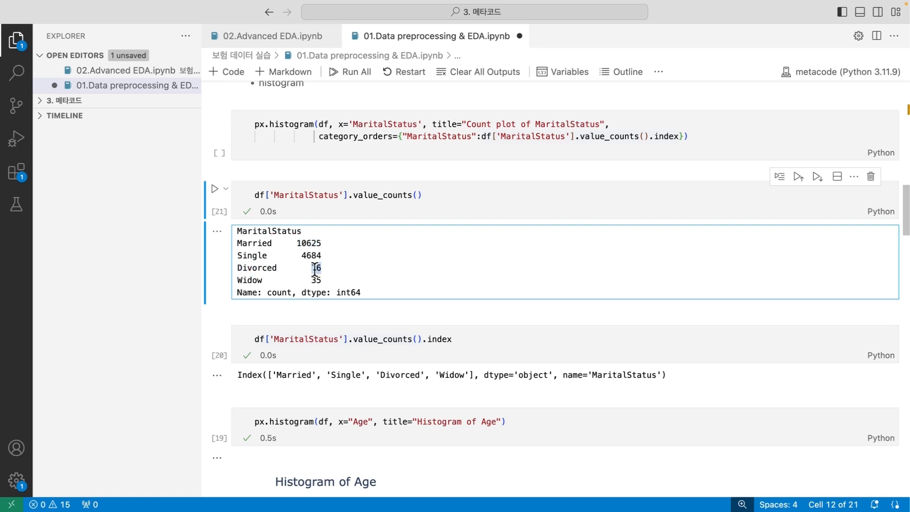
{"action": "left_click", "coordinate": [363, 264]}
{"action": "scroll", "coordinate": [362, 263], "scroll_direction": "down", "scroll_amount": 2}
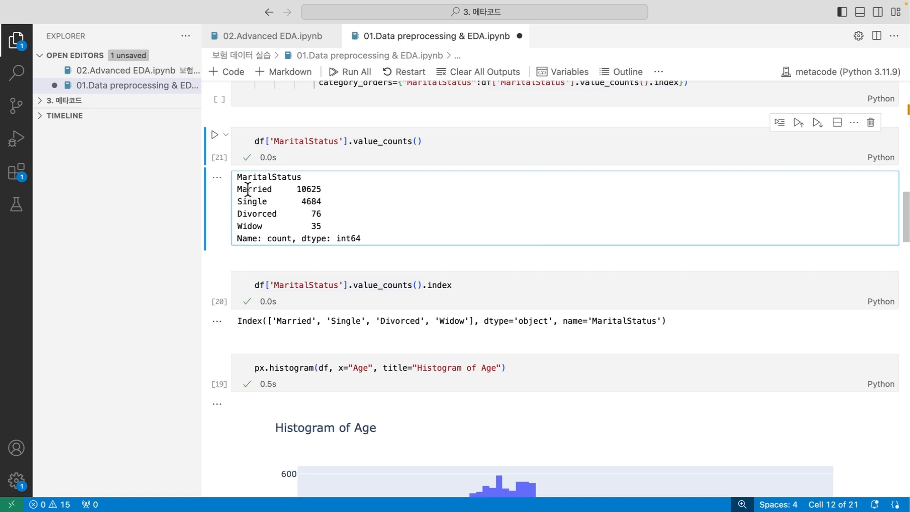
{"action": "left_click_drag", "start_coordinate": [248, 189], "coordinate": [246, 218]}
Step: Append .index to the value_counts() cell, rerun it and highlight the listed category names
{"action": "left_click", "coordinate": [449, 145]}
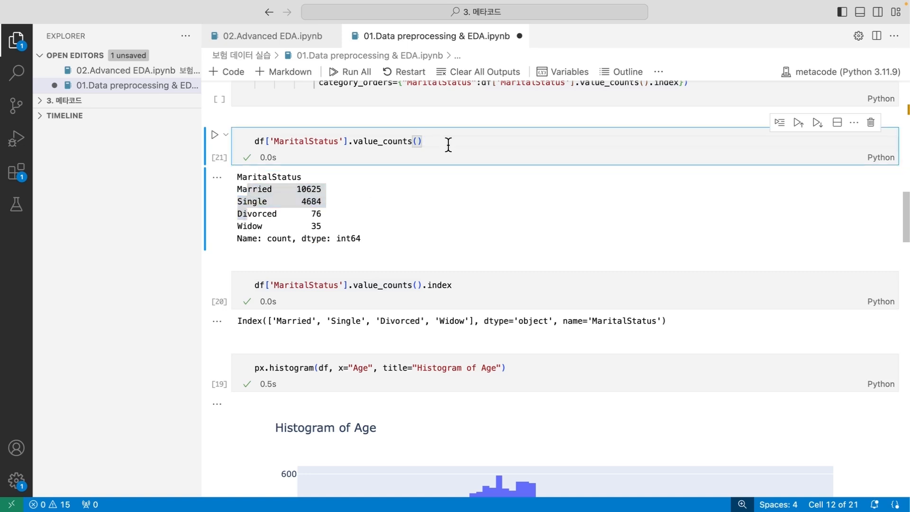
{"action": "type", "text": ".index"}
{"action": "key", "text": "ctrl+Return"}
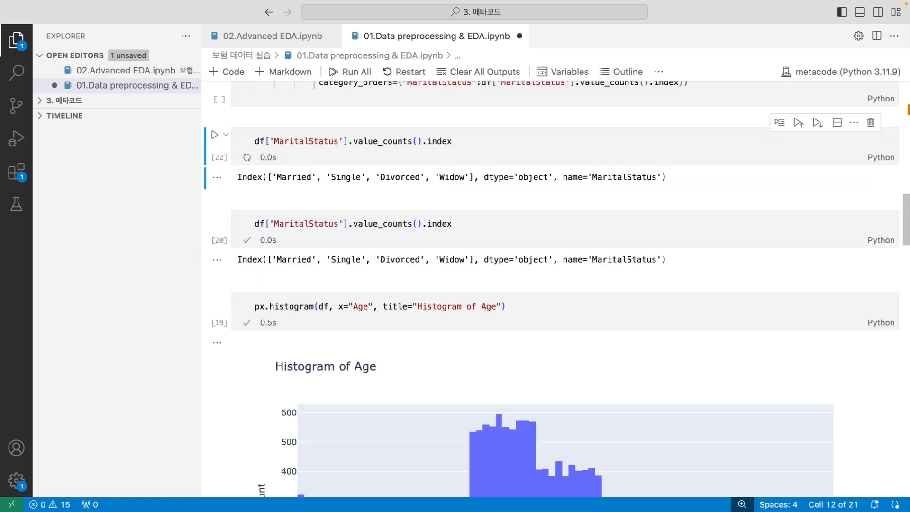
{"action": "left_click_drag", "start_coordinate": [277, 177], "coordinate": [455, 177]}
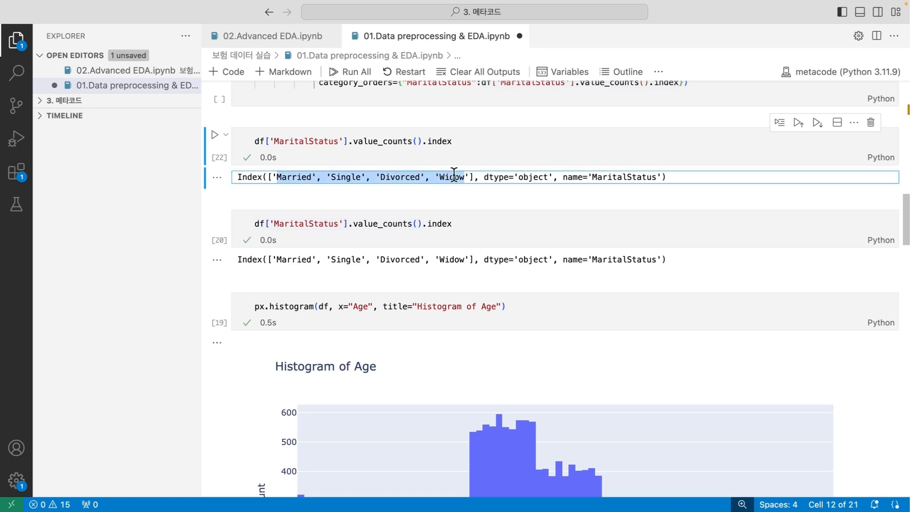
Step: Run the MaritalStatus count plot cell and delete the duplicate value_counts().index cell directly below it
{"action": "scroll", "coordinate": [454, 174], "scroll_direction": "up", "scroll_amount": 3}
{"action": "scroll", "coordinate": [453, 175], "scroll_direction": "up", "scroll_amount": 2}
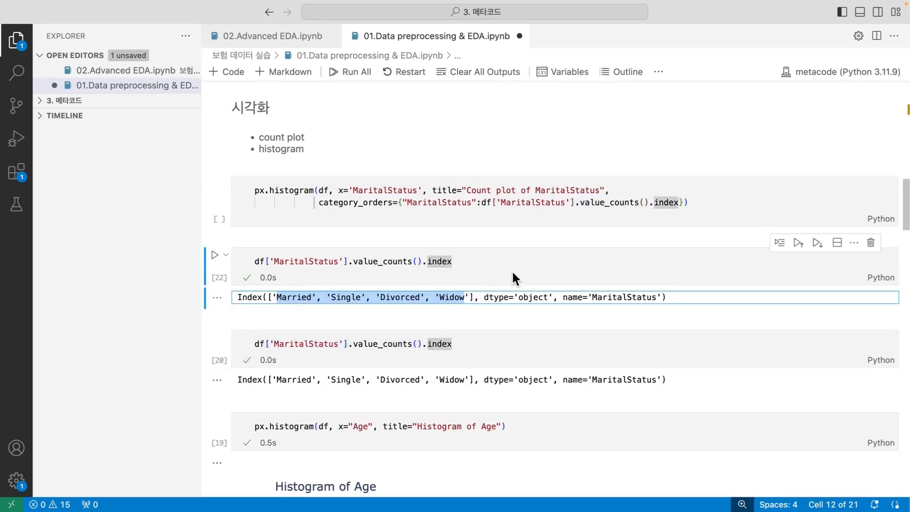
{"action": "left_click", "coordinate": [387, 202]}
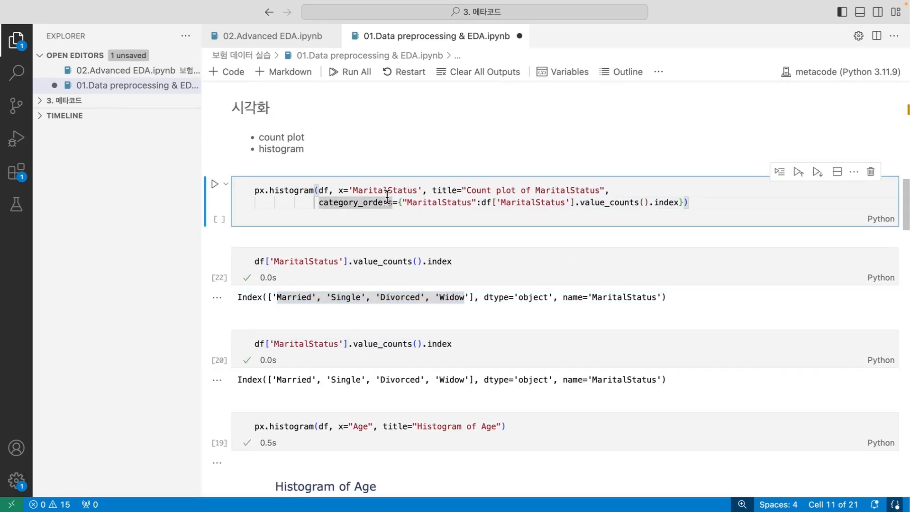
{"action": "key", "text": "shift+Return"}
{"action": "key", "text": "d"}
{"action": "key", "text": "d"}
Step: Compare the category order in the index output with the bar order in the MaritalStatus count plot
{"action": "scroll", "coordinate": [448, 192], "scroll_direction": "up", "scroll_amount": 2}
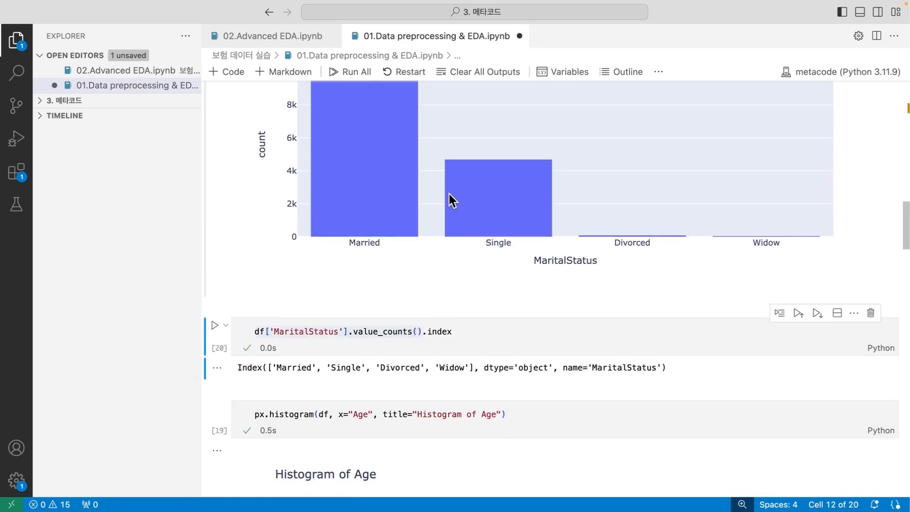
{"action": "double_click", "coordinate": [291, 369]}
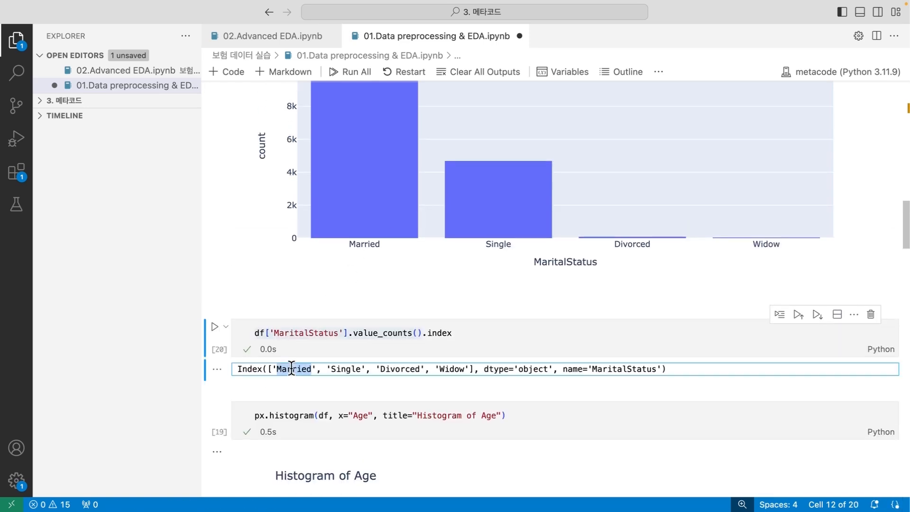
{"action": "double_click", "coordinate": [339, 369]}
{"action": "double_click", "coordinate": [405, 368]}
{"action": "left_click", "coordinate": [458, 376]}
{"action": "scroll", "coordinate": [458, 379], "scroll_direction": "up", "scroll_amount": 3}
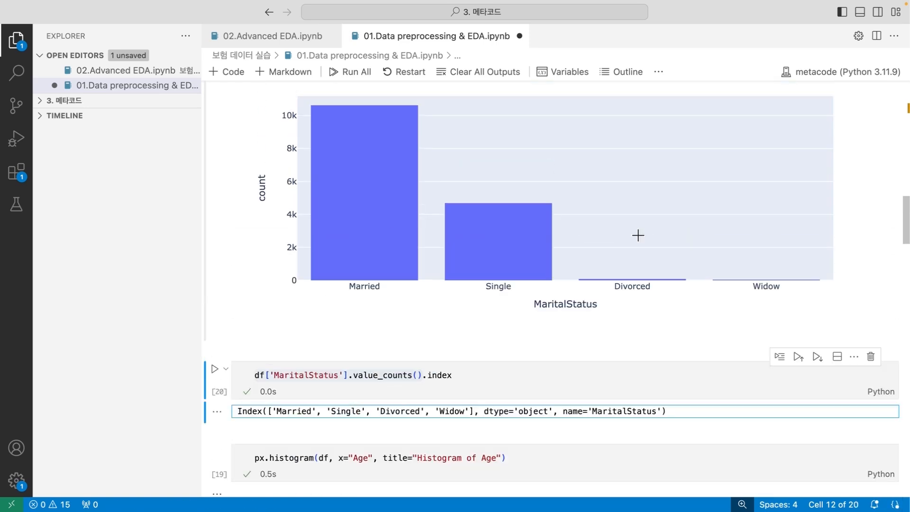
Step: Delete the df['MaritalStatus'].value_counts().index cell below the count plot and save the notebook
{"action": "scroll", "coordinate": [569, 332], "scroll_direction": "down", "scroll_amount": 3}
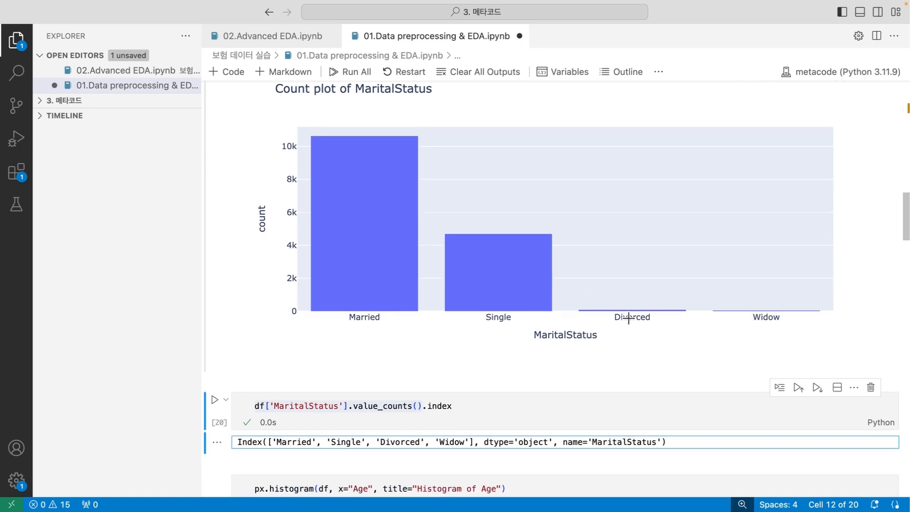
{"action": "key", "text": "d"}
{"action": "key", "text": "d"}
{"action": "key", "text": "super+s"}
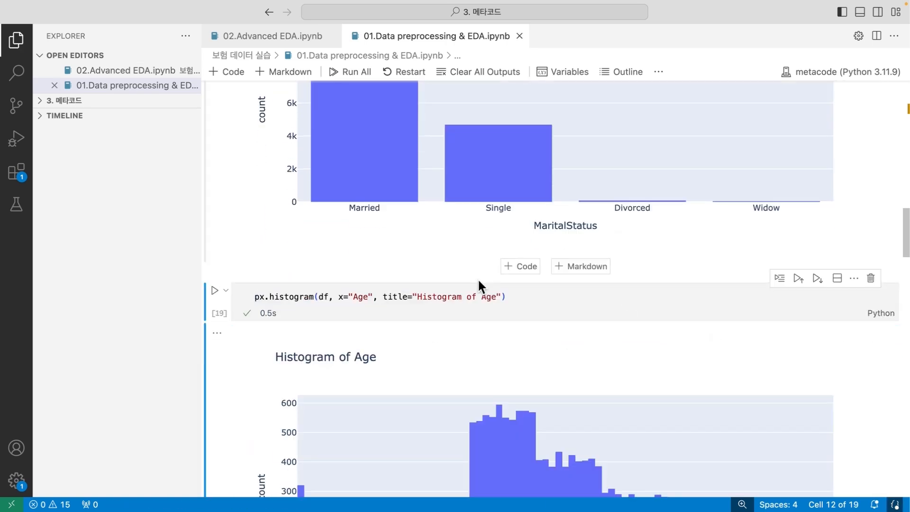
Step: Set the x argument of the count plot cell to 'Make' and copy the word Make
{"action": "scroll", "coordinate": [481, 285], "scroll_direction": "up", "scroll_amount": 10}
{"action": "scroll", "coordinate": [479, 280], "scroll_direction": "down", "scroll_amount": 3}
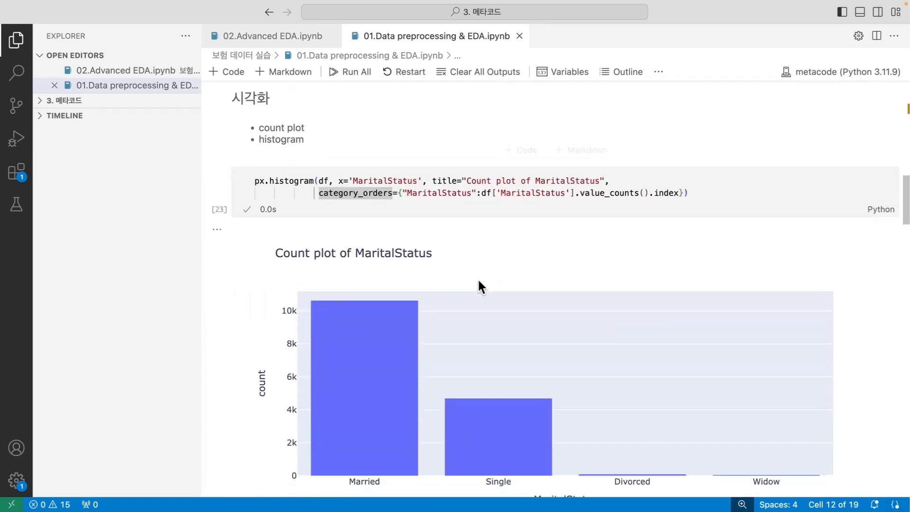
{"action": "double_click", "coordinate": [384, 181]}
{"action": "type", "text": "Make"}
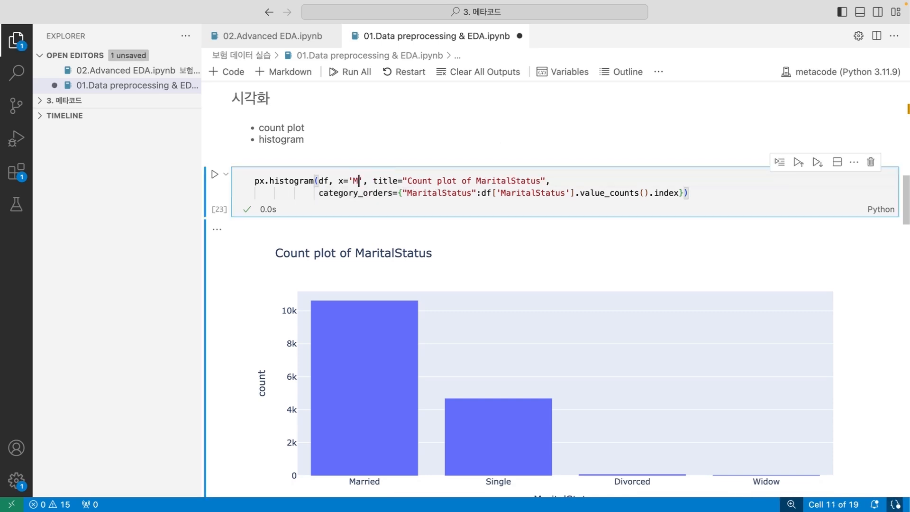
{"action": "double_click", "coordinate": [363, 180]}
{"action": "key", "text": "super+c"}
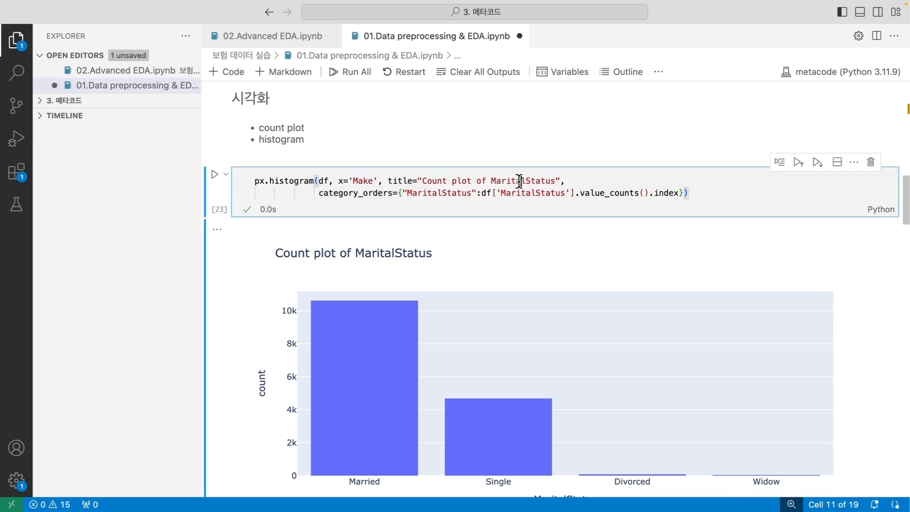
Step: Replace MaritalStatus with Make in the plot title and in both places of category_orders, and run the cell
{"action": "double_click", "coordinate": [519, 181]}
{"action": "key", "text": "super+v"}
{"action": "double_click", "coordinate": [510, 192]}
{"action": "key", "text": "super+v"}
{"action": "double_click", "coordinate": [442, 192]}
{"action": "key", "text": "super+v"}
{"action": "key", "text": "ctrl+Return"}
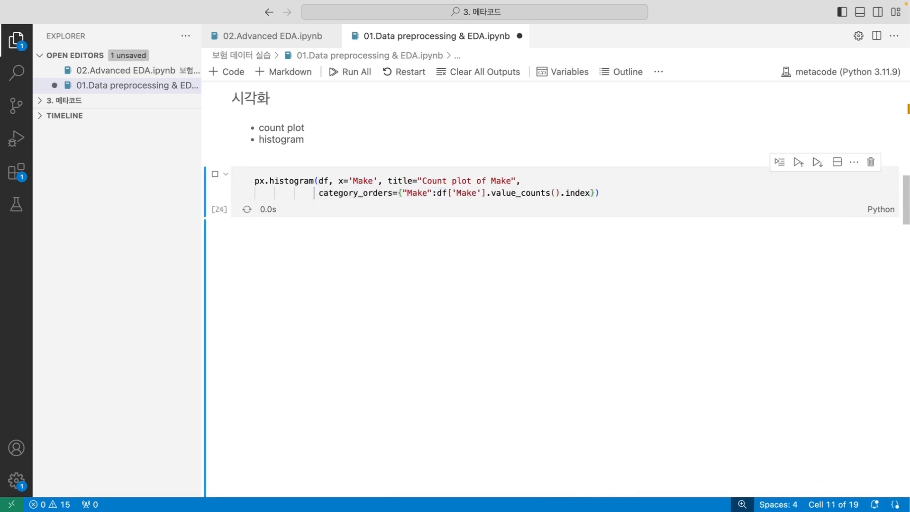
Step: Inspect the bars of the Make count plot and save the notebook
{"action": "scroll", "coordinate": [469, 222], "scroll_direction": "down", "scroll_amount": 4}
{"action": "scroll", "coordinate": [468, 220], "scroll_direction": "up", "scroll_amount": 2}
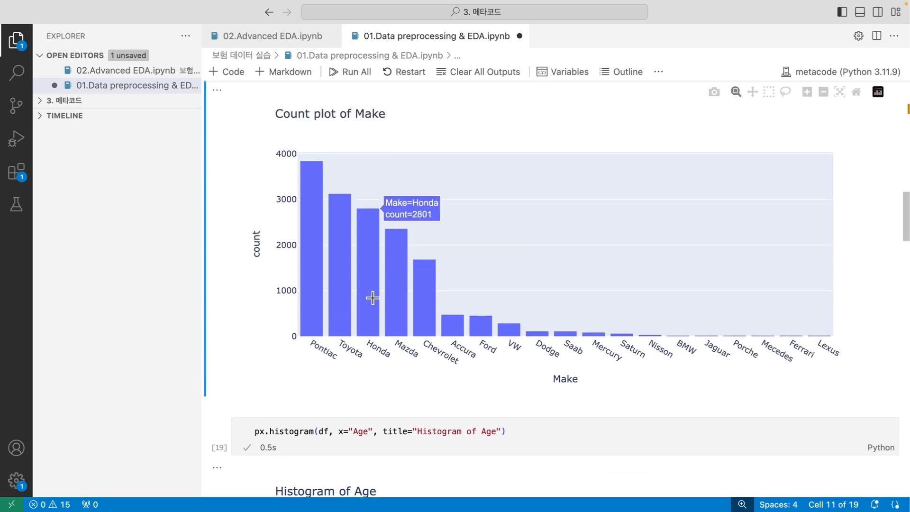
{"action": "mouse_move", "coordinate": [428, 305]}
{"action": "scroll", "coordinate": [565, 299], "scroll_direction": "up", "scroll_amount": 6}
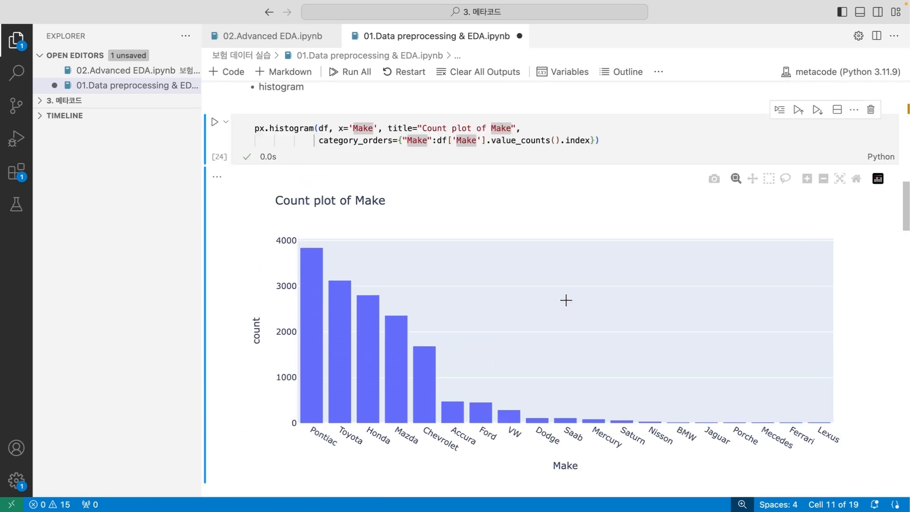
{"action": "key", "text": "ctrl+s"}
Step: Examine the order of car makes in the count plot and the columns in the dataframe preview further up
{"action": "scroll", "coordinate": [211, 198], "scroll_direction": "down", "scroll_amount": 4}
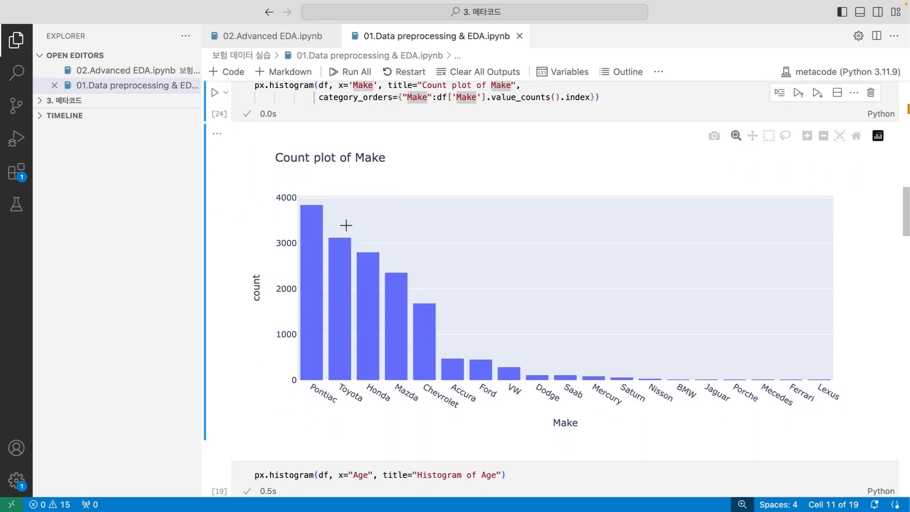
{"action": "scroll", "coordinate": [346, 225], "scroll_direction": "down", "scroll_amount": 3}
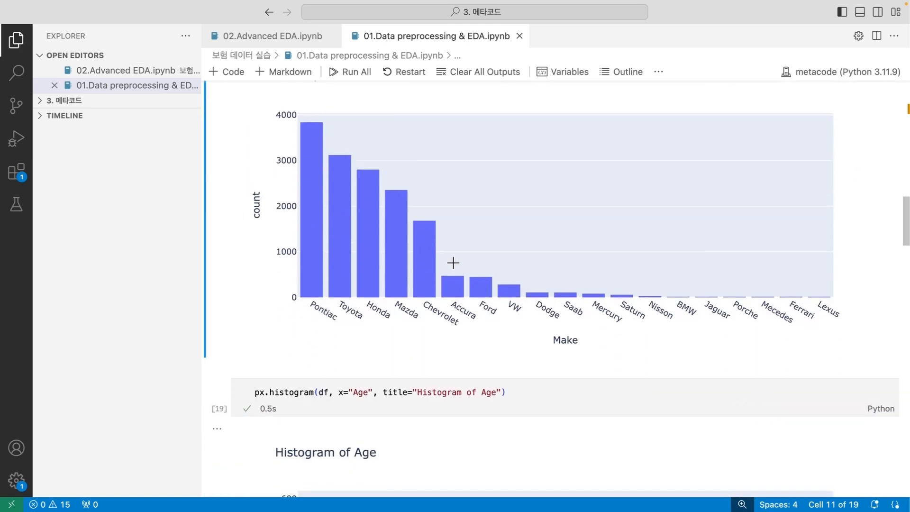
{"action": "scroll", "coordinate": [509, 266], "scroll_direction": "up", "scroll_amount": 5}
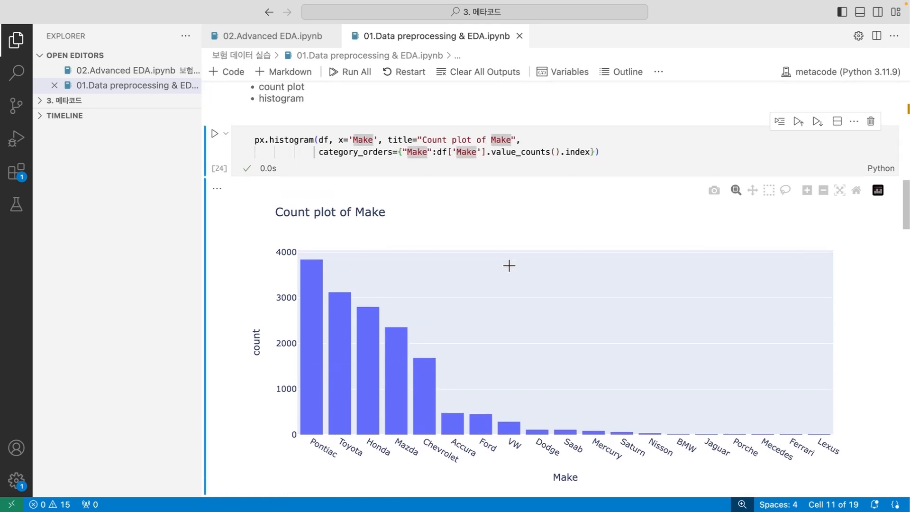
{"action": "scroll", "coordinate": [474, 256], "scroll_direction": "up", "scroll_amount": 2}
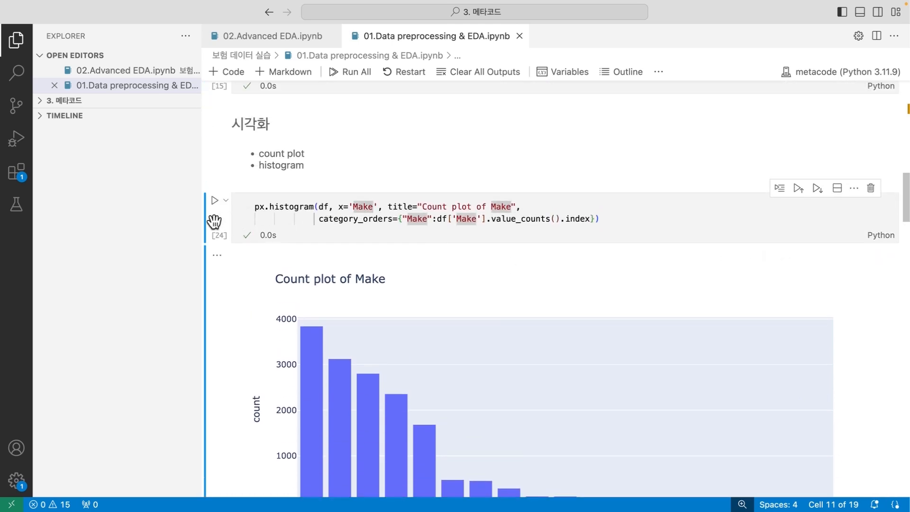
{"action": "scroll", "coordinate": [214, 221], "scroll_direction": "up", "scroll_amount": 8}
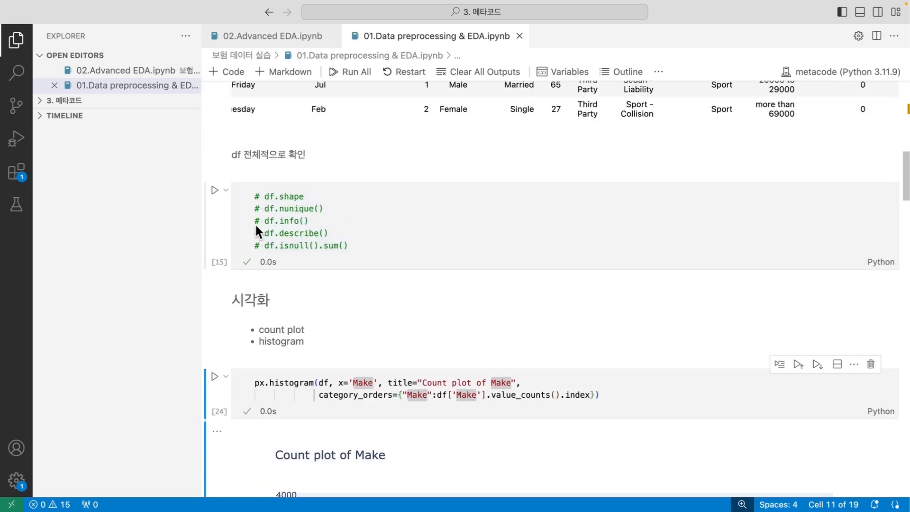
{"action": "scroll", "coordinate": [384, 192], "scroll_direction": "left", "scroll_amount": 6}
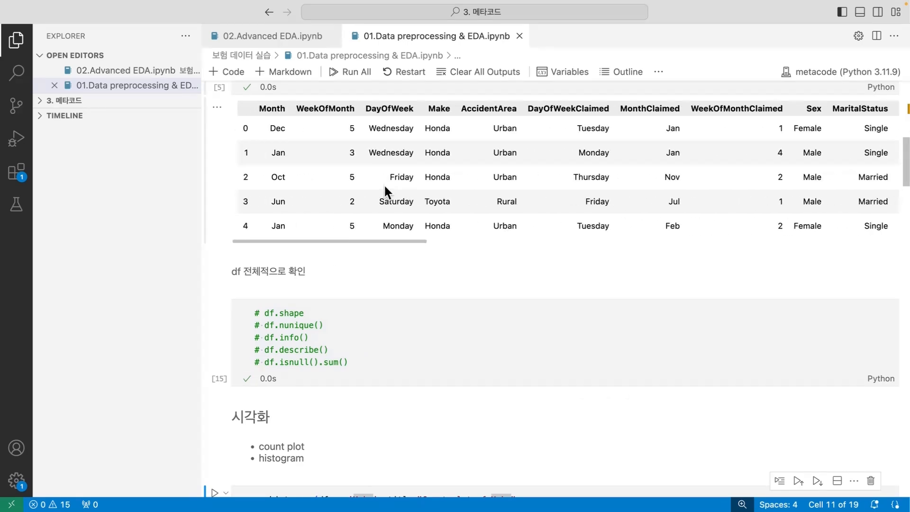
{"action": "scroll", "coordinate": [385, 192], "scroll_direction": "down", "scroll_amount": 2}
{"action": "scroll", "coordinate": [387, 192], "scroll_direction": "up", "scroll_amount": 2}
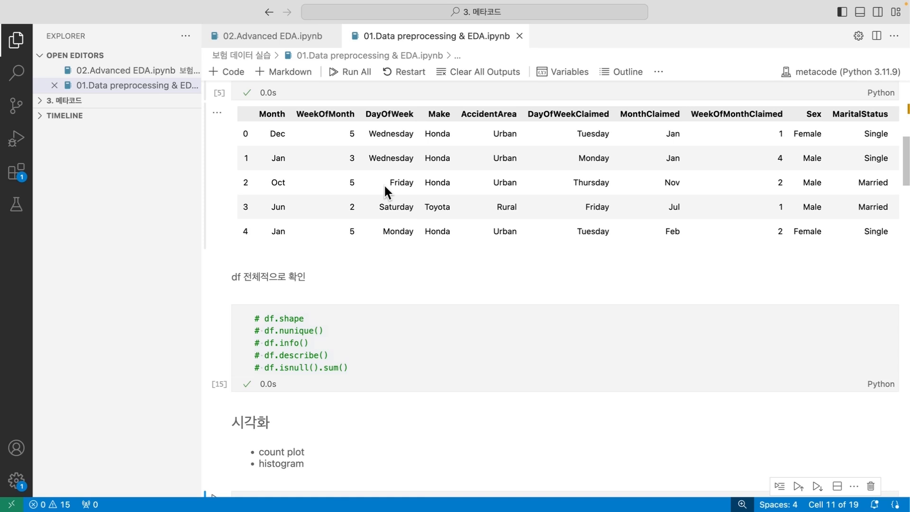
Step: Insert a code cell above the Make count plot cell and begin a function definition with def
{"action": "scroll", "coordinate": [383, 184], "scroll_direction": "down", "scroll_amount": 6}
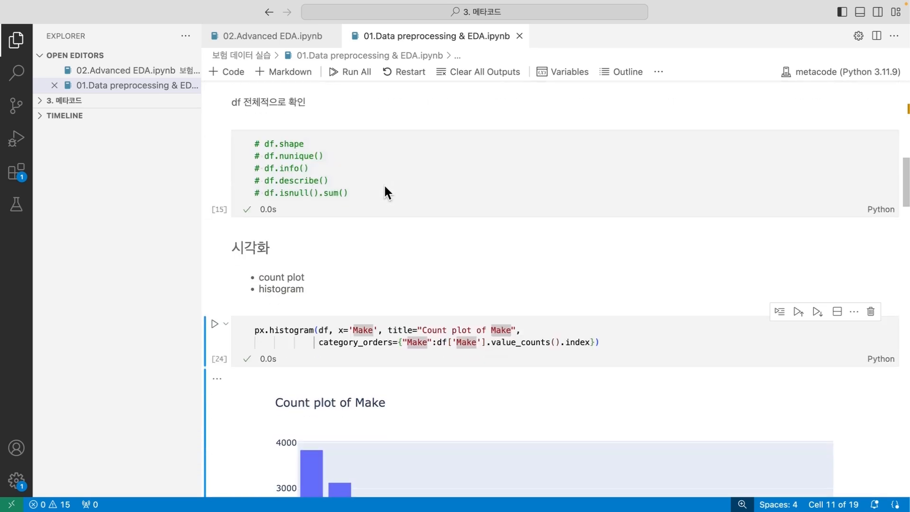
{"action": "left_click", "coordinate": [331, 220]}
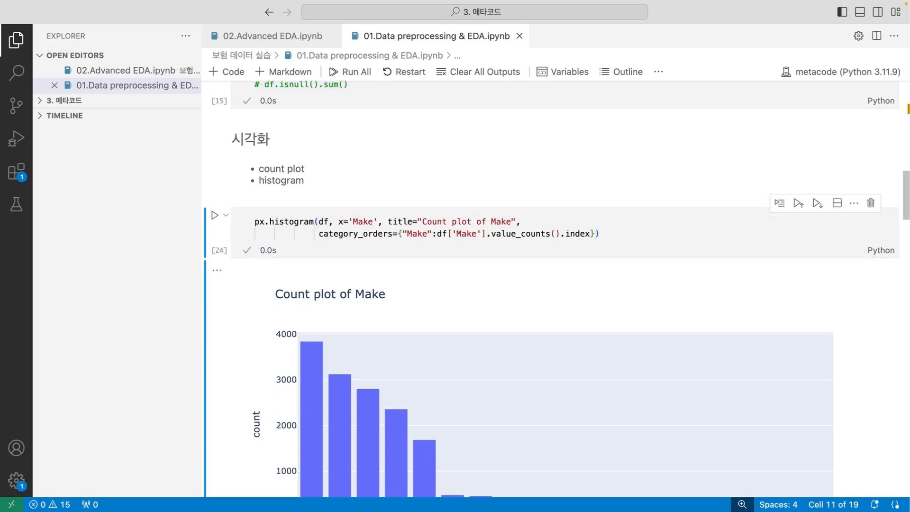
{"action": "key", "text": "Escape"}
{"action": "type", "text": "a"}
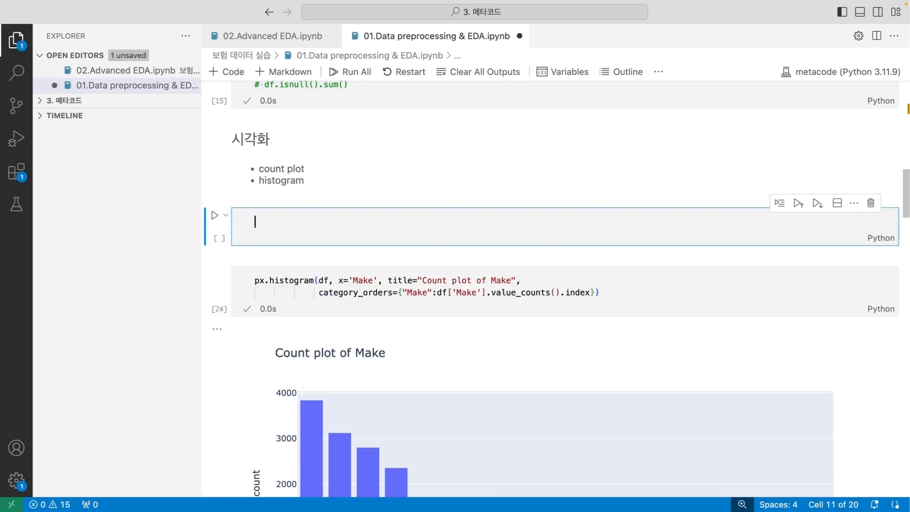
{"action": "type", "text": "def"}
Step: Name the function count_plot() and use a copy of the whole Make px.histogram call as its body
{"action": "left_click", "coordinate": [342, 292]}
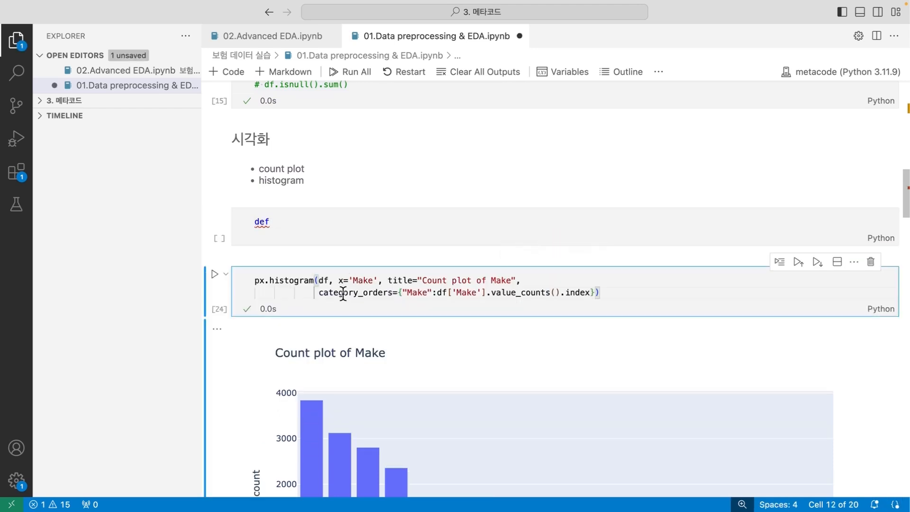
{"action": "key", "text": "super+a"}
{"action": "left_click", "coordinate": [331, 221]}
{"action": "type", "text": "c"}
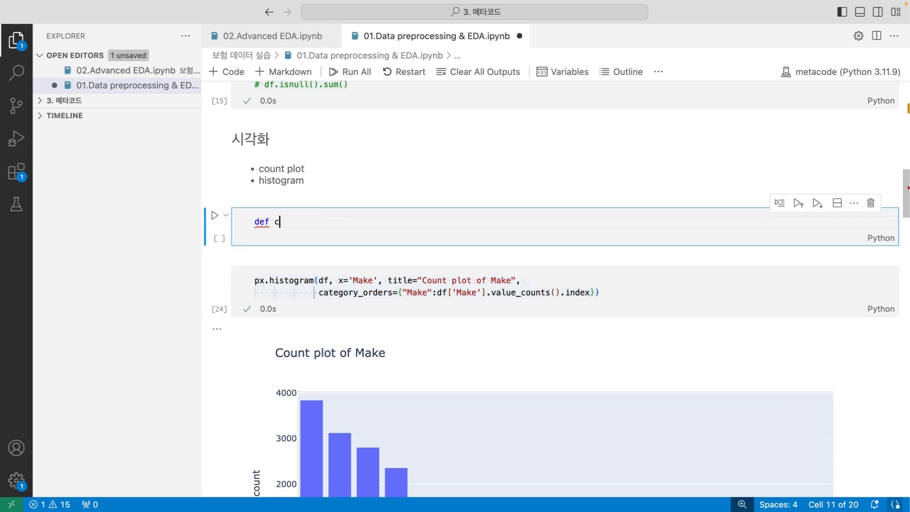
{"action": "type", "text": "ount_plot("}
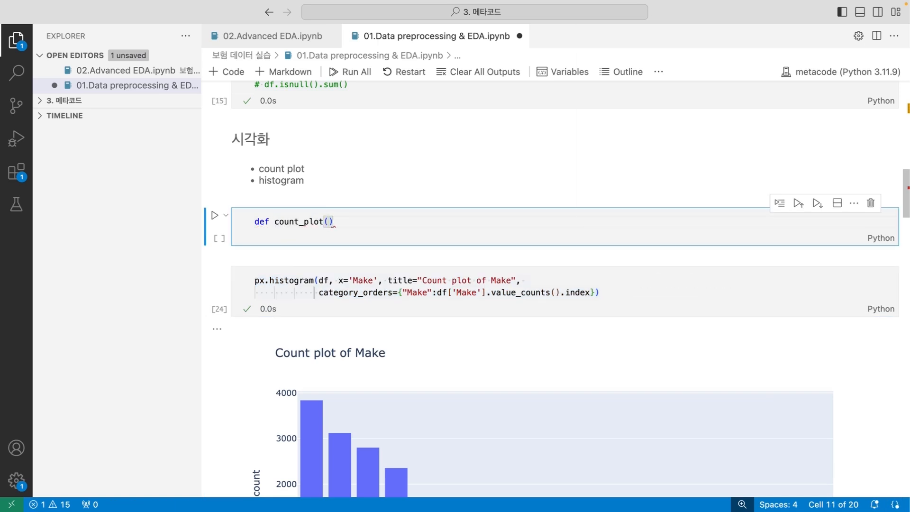
{"action": "type", "text": "):"}
{"action": "key", "text": "Return"}
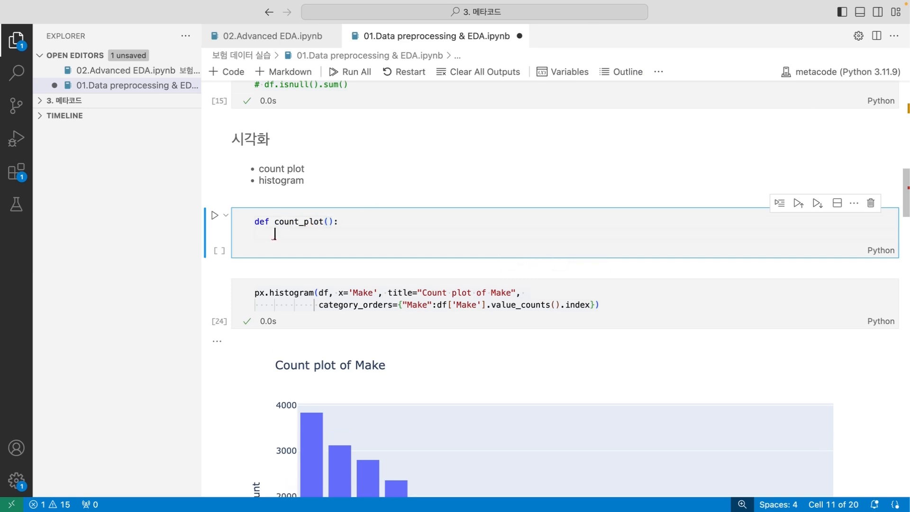
{"action": "key", "text": "super+v"}
{"action": "key", "text": "super+Left"}
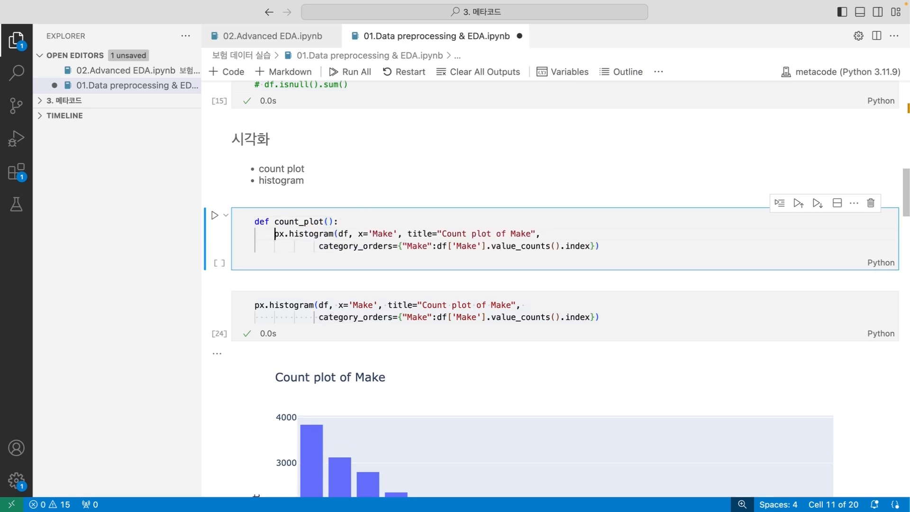
Step: Add df as the first parameter of count_plot, followed by a comma
{"action": "double_click", "coordinate": [345, 235]}
{"action": "key", "text": "super+c"}
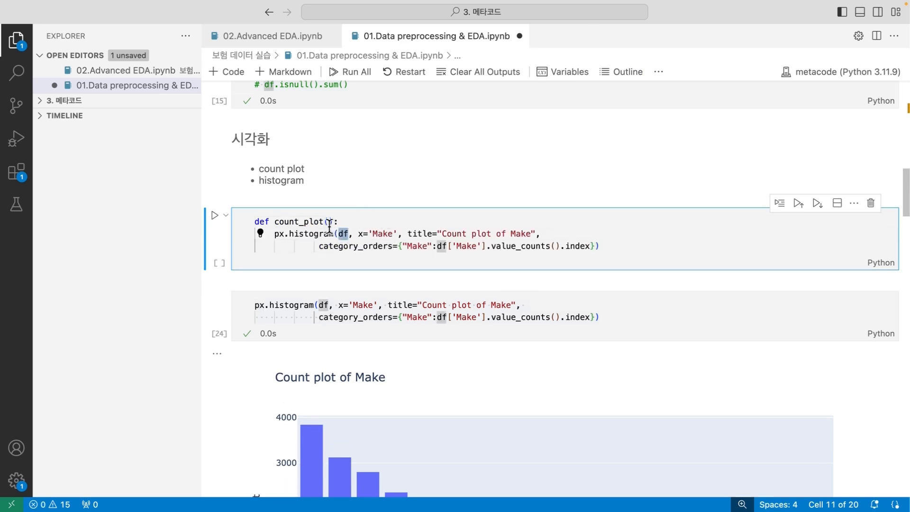
{"action": "left_click", "coordinate": [330, 221]}
{"action": "key", "text": "super+v"}
{"action": "type", "text": ","}
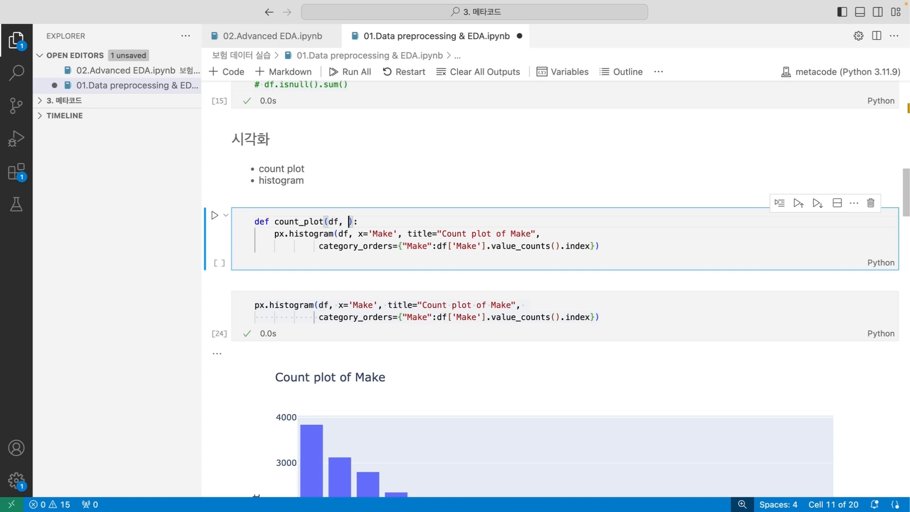
Step: Replace 'Make' with the variable column in the function's x argument and add column as the second parameter of count_plot
{"action": "double_click", "coordinate": [383, 233]}
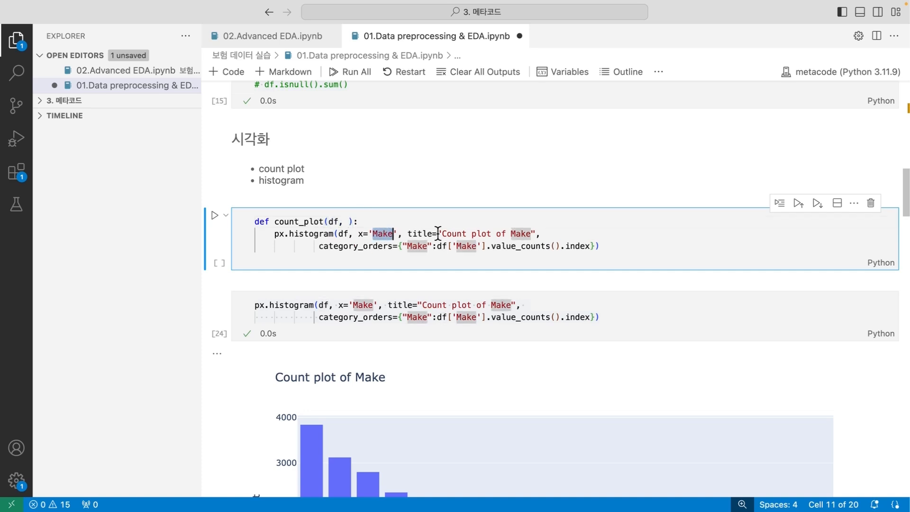
{"action": "key", "text": "BackSpace"}
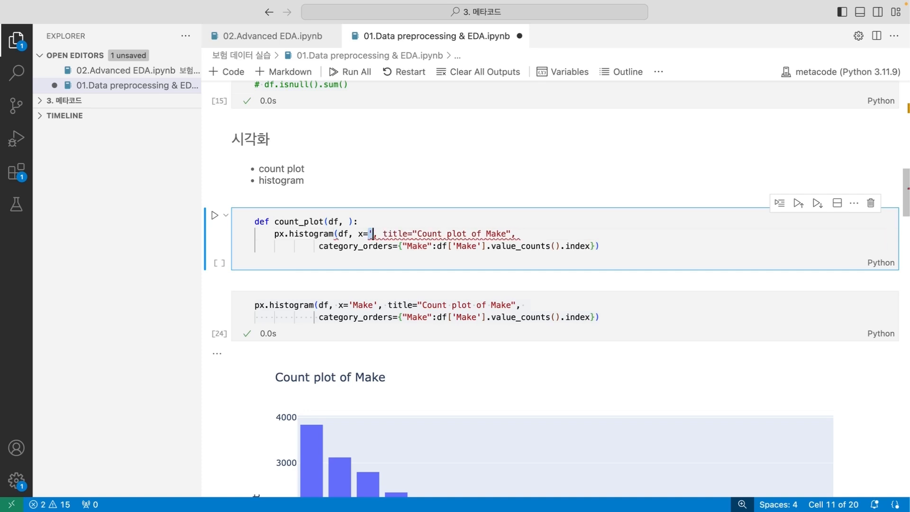
{"action": "key", "text": "BackSpace"}
{"action": "type", "text": "column"}
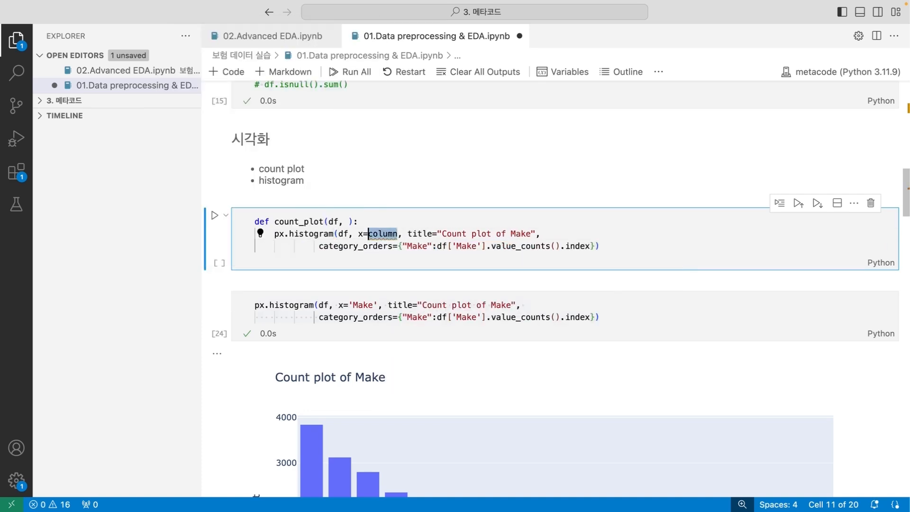
{"action": "left_click", "coordinate": [349, 221]}
{"action": "key", "text": "ctrl+v"}
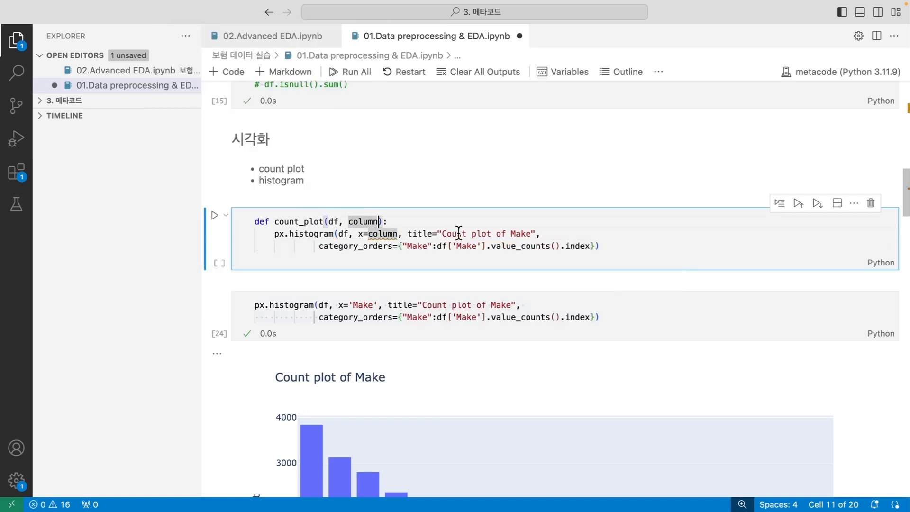
Step: Place the text cursor directly before the title string of the histogram call inside count_plot
{"action": "left_click", "coordinate": [437, 233]}
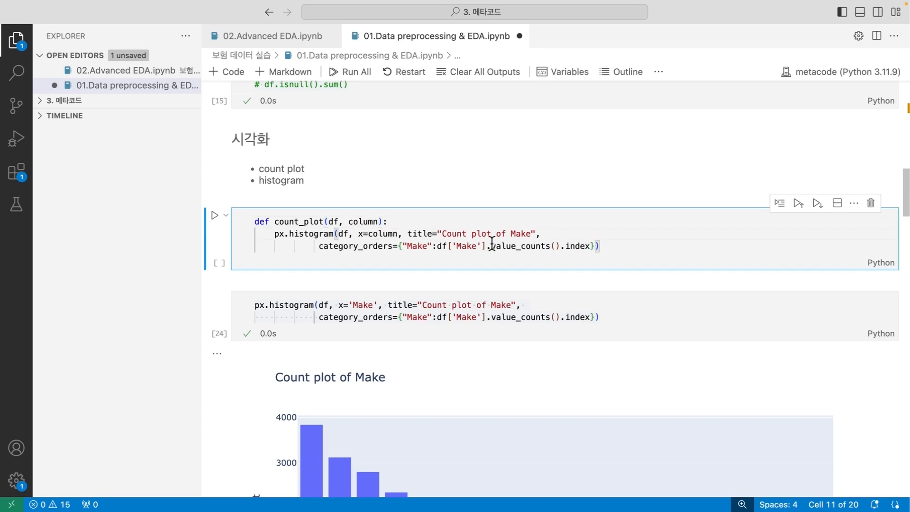
Step: Turn the histogram title in count_plot into an f-string reading "Count plot of {column}"
{"action": "type", "text": "f"}
{"action": "double_click", "coordinate": [529, 233]}
{"action": "type", "text": "{column"}
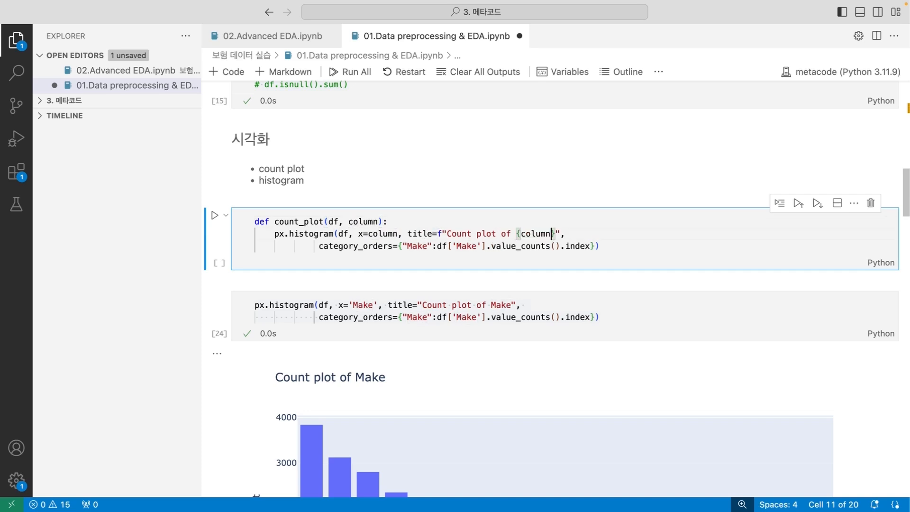
{"action": "left_click", "coordinate": [463, 220]}
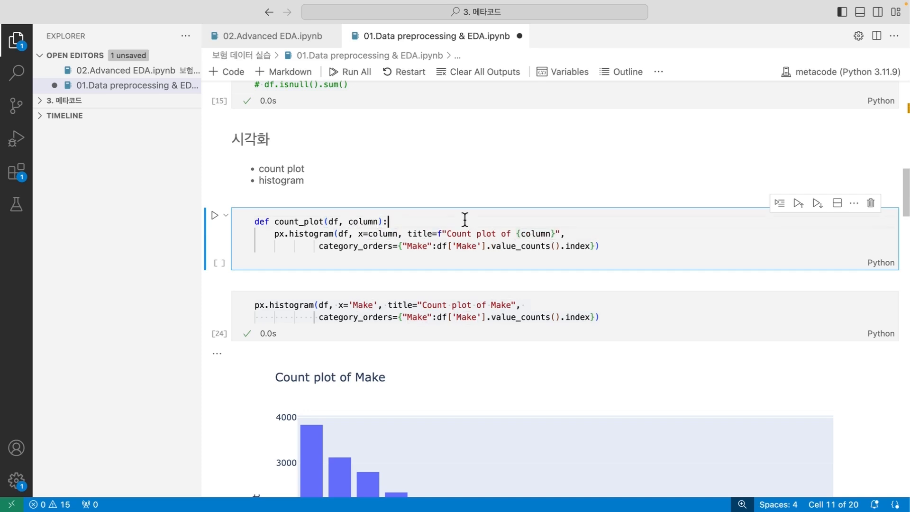
Step: Replace the quoted "Make" key in the category_orders dictionary of count_plot with the column variable
{"action": "double_click", "coordinate": [417, 246]}
{"action": "key", "text": "BackSpace"}
{"action": "key", "text": "BackSpace"}
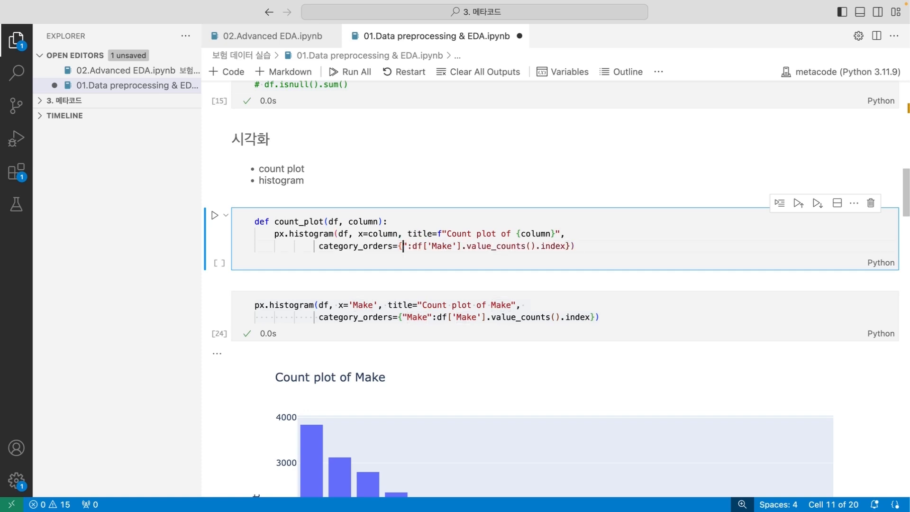
{"action": "key", "text": "Right"}
{"action": "key", "text": "BackSpace"}
{"action": "key", "text": "super+v"}
Step: Replace 'Make' in the value_counts lookup with column, making it df[column], and run the count_plot cell
{"action": "double_click", "coordinate": [466, 246]}
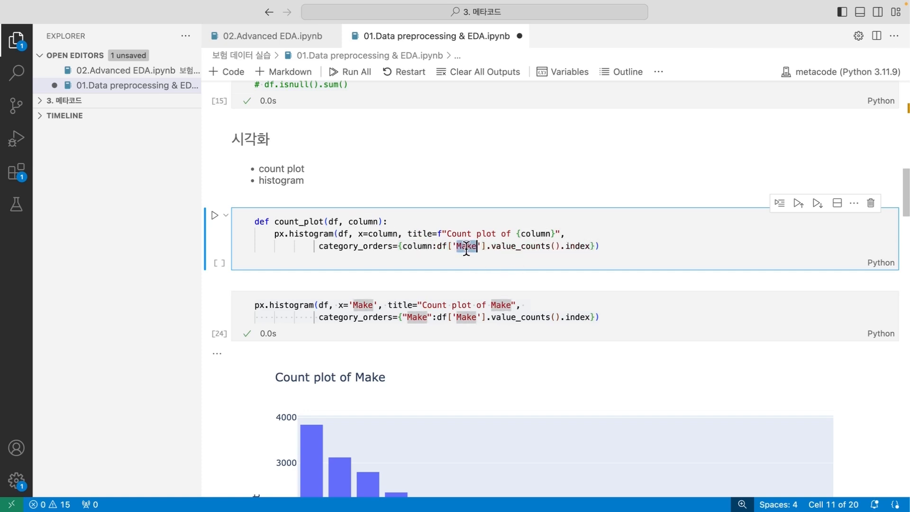
{"action": "key", "text": "BackSpace"}
{"action": "key", "text": "BackSpace"}
{"action": "key", "text": "Right"}
{"action": "key", "text": "BackSpace"}
{"action": "key", "text": "super+v"}
{"action": "left_click", "coordinate": [601, 246]}
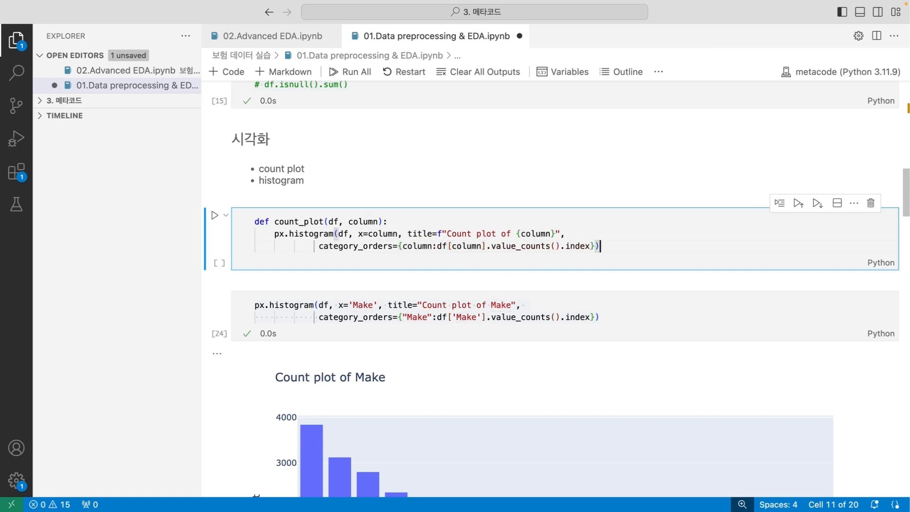
{"action": "key", "text": "shift+Return"}
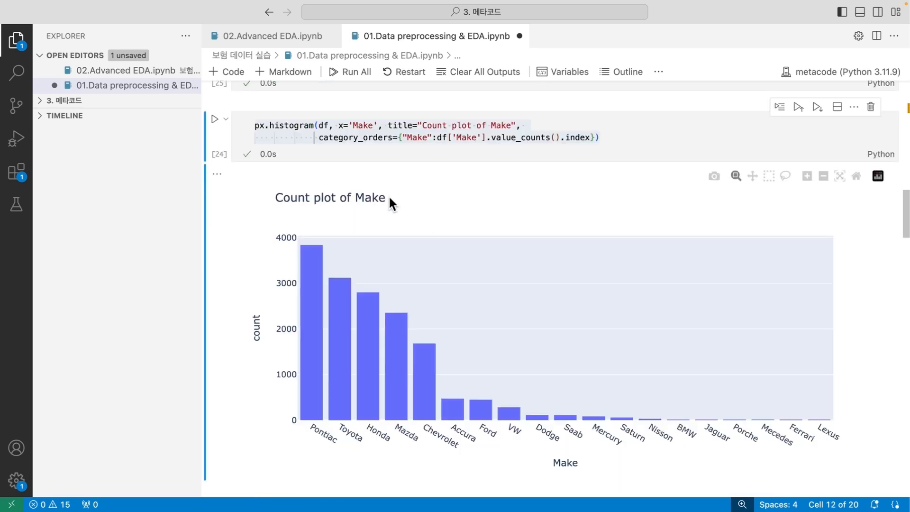
Step: Insert a cell below the count_plot definition containing count_plot(df, 'Make') and run it
{"action": "scroll", "coordinate": [389, 194], "scroll_direction": "up", "scroll_amount": 3}
{"action": "left_click", "coordinate": [329, 242]}
{"action": "key", "text": "Escape"}
{"action": "key", "text": "a"}
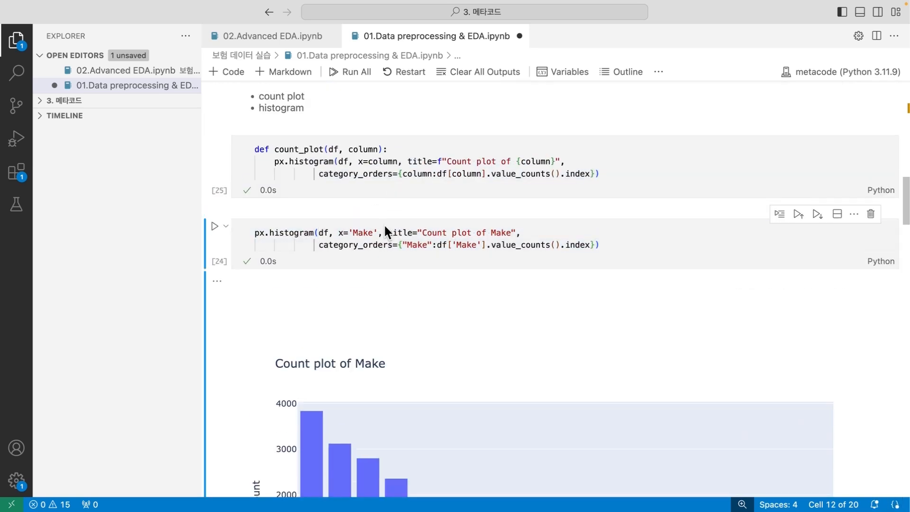
{"action": "double_click", "coordinate": [309, 149]}
{"action": "key", "text": "super+c"}
{"action": "left_click", "coordinate": [283, 244]}
{"action": "key", "text": "super+v"}
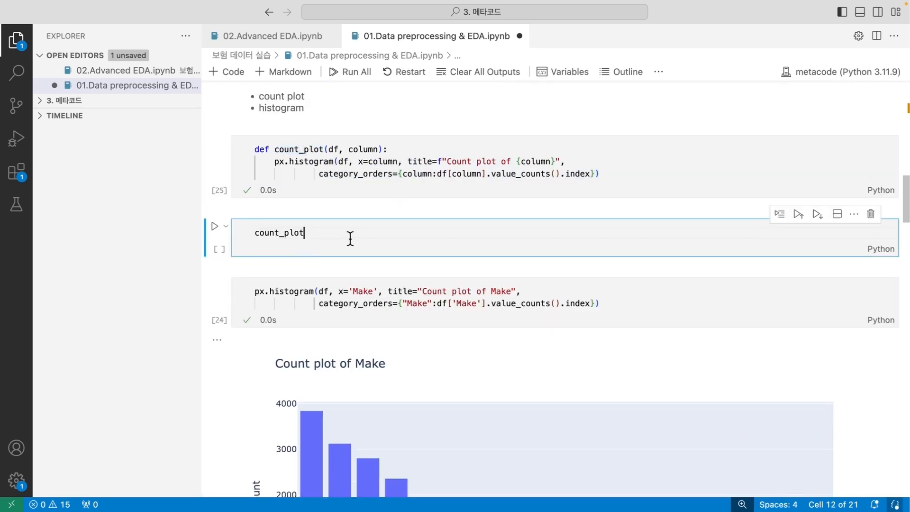
{"action": "type", "text": "(df, "}
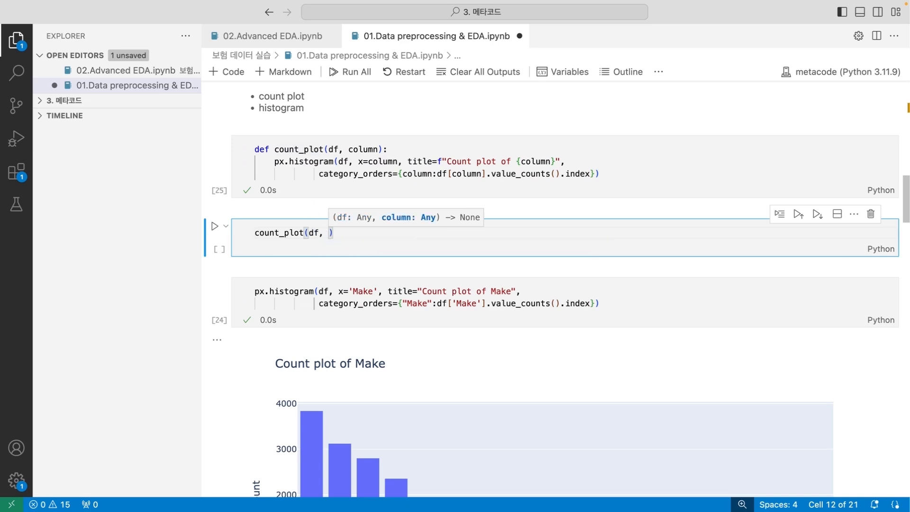
{"action": "type", "text": "'Make"}
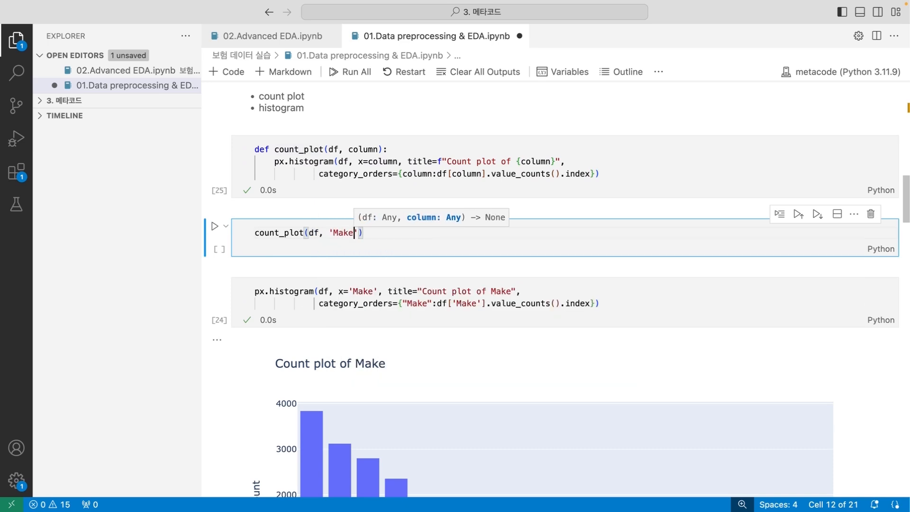
{"action": "key", "text": "ctrl+Return"}
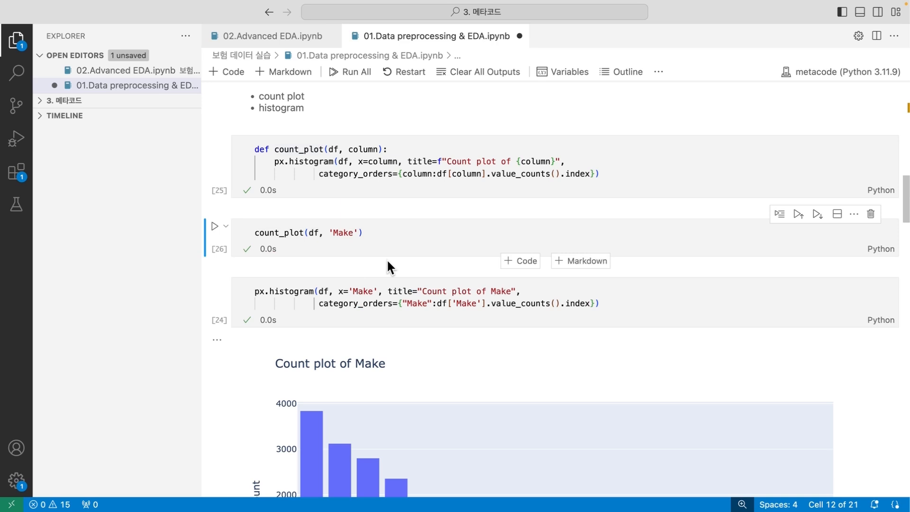
Step: Assign the px.histogram call inside count_plot to a variable named fig
{"action": "scroll", "coordinate": [387, 262], "scroll_direction": "down", "scroll_amount": 3}
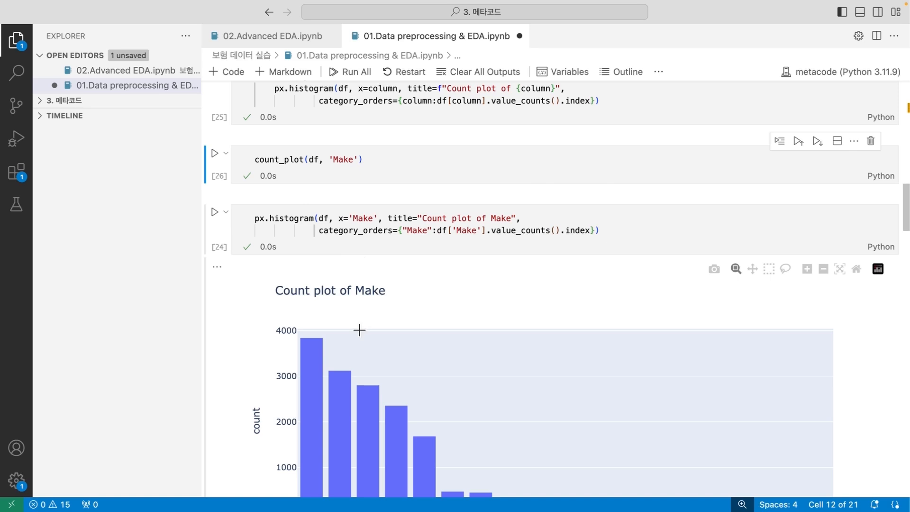
{"action": "scroll", "coordinate": [380, 292], "scroll_direction": "up", "scroll_amount": 3}
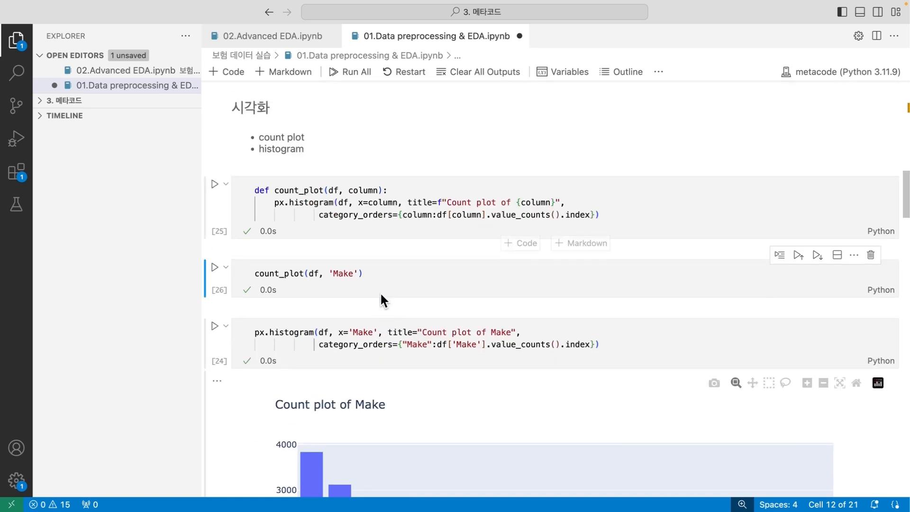
{"action": "left_click", "coordinate": [272, 203]}
{"action": "left_click_drag", "start_coordinate": [271, 202], "coordinate": [656, 233]}
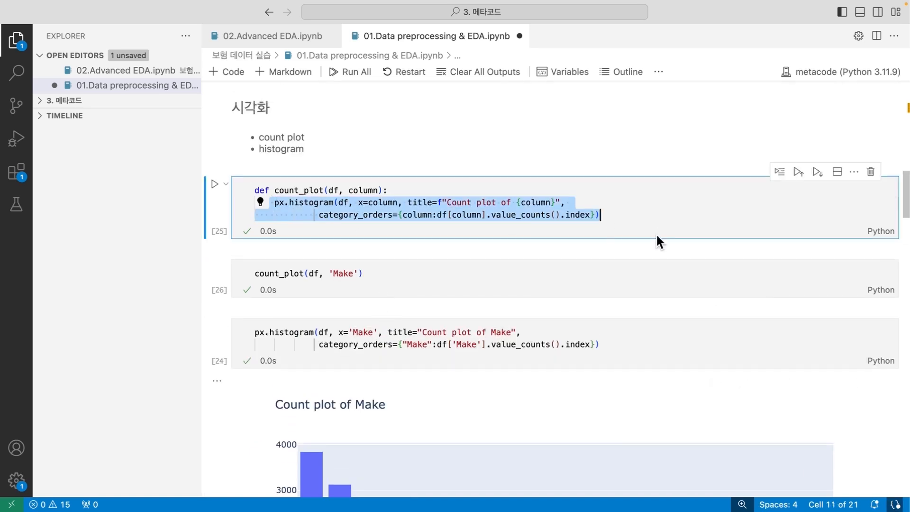
{"action": "left_click", "coordinate": [653, 232]}
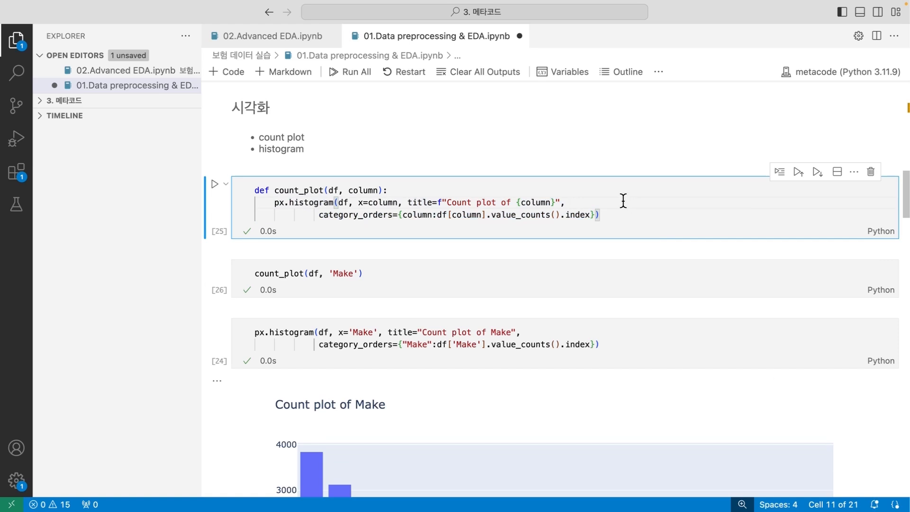
{"action": "type", "text": "fig ="}
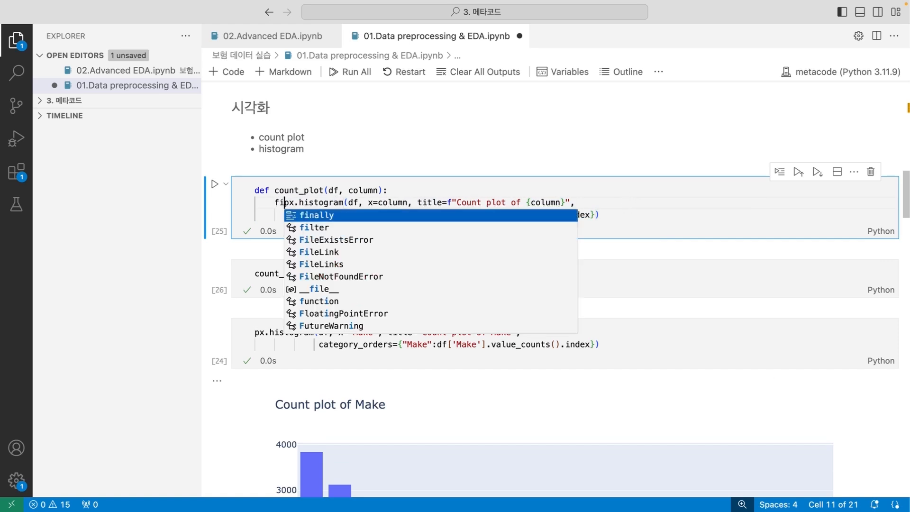
Step: Add the lines fig.show() and return fig at the end of count_plot, and rerun the definition cell
{"action": "key", "text": "Down"}
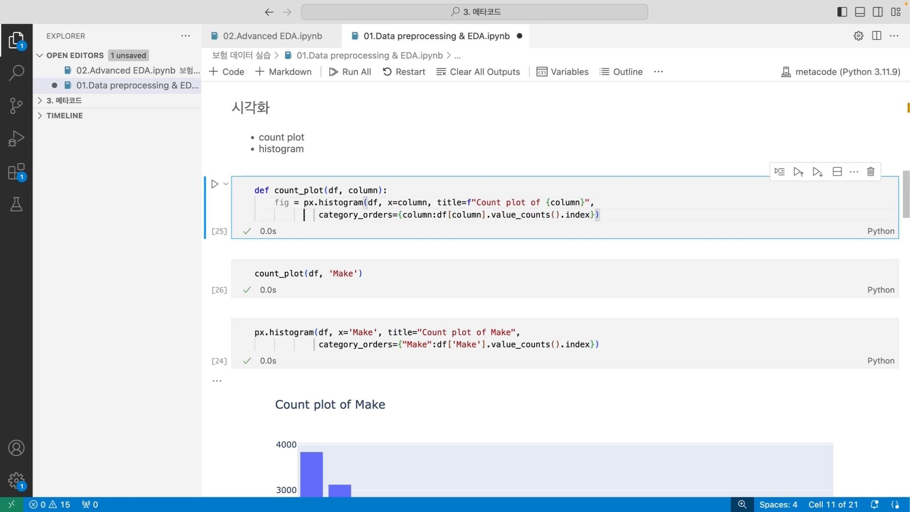
{"action": "key", "text": "Return"}
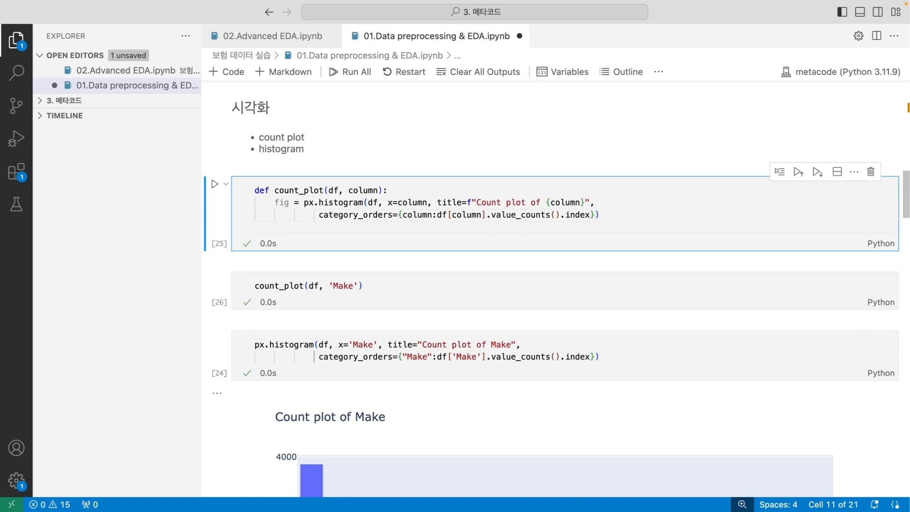
{"action": "type", "text": "fig.show()"}
{"action": "key", "text": "Return"}
{"action": "type", "text": "return fig"}
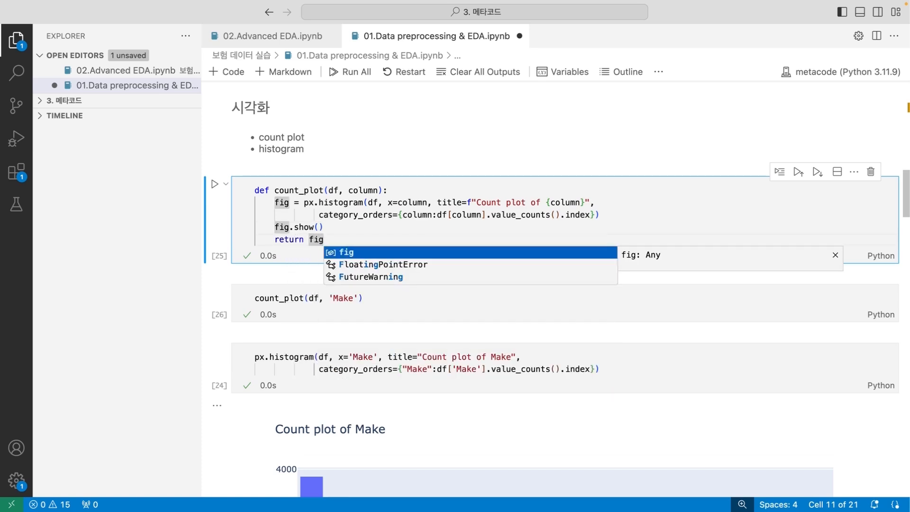
{"action": "key", "text": "Escape"}
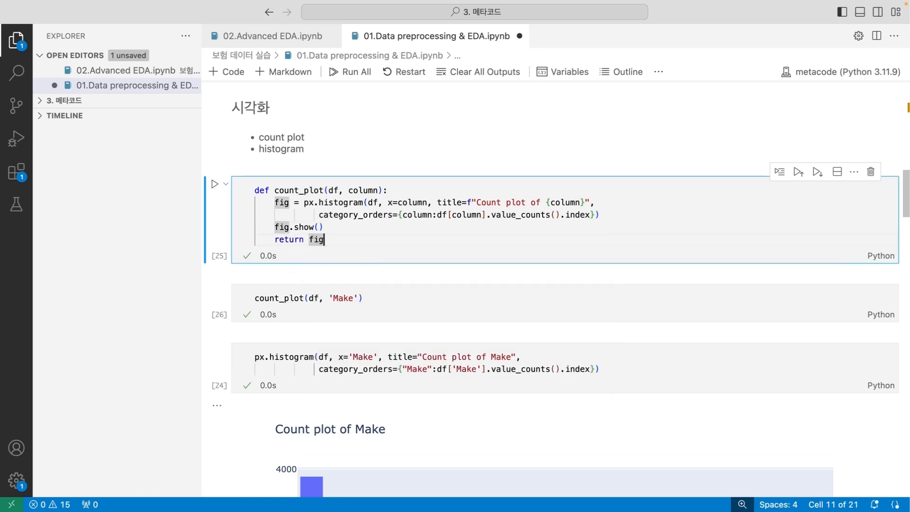
{"action": "key", "text": "shift+Return"}
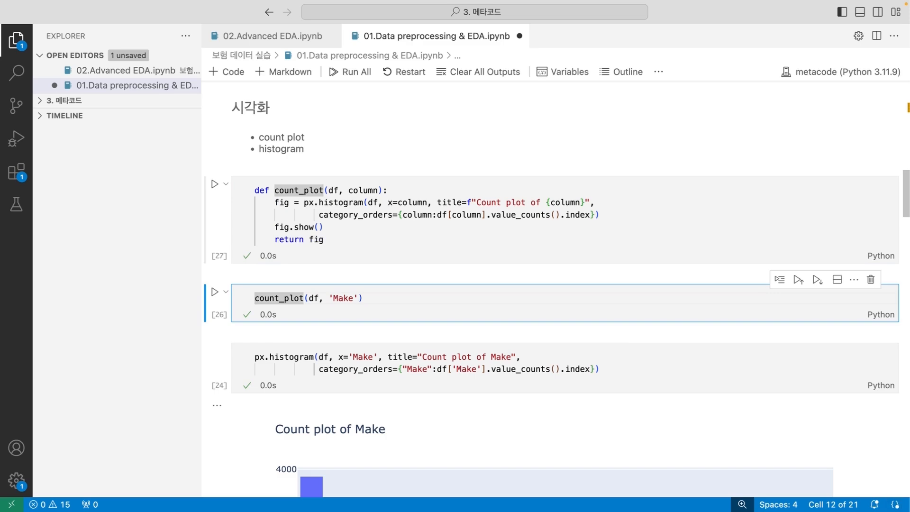
Step: Assign the count_plot(df, 'Make') call to f, run it with a new cell inserted below, and view the plot
{"action": "type", "text": "f="}
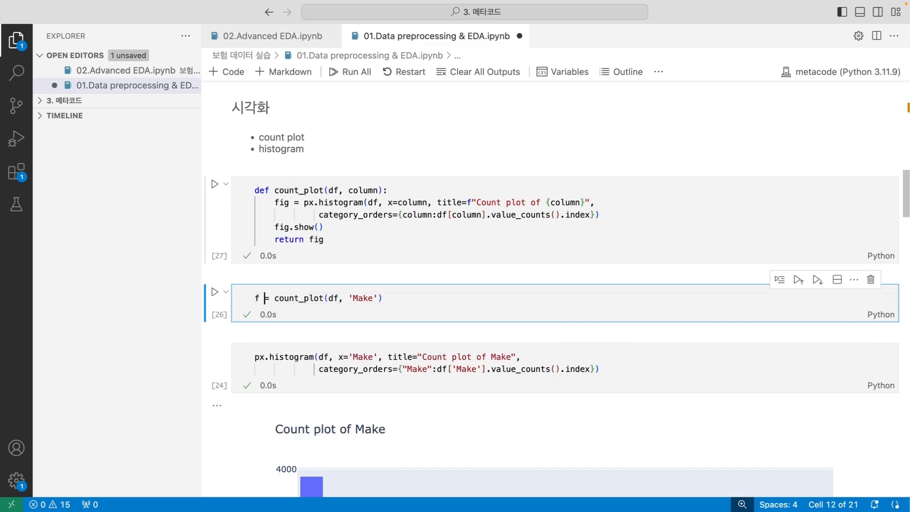
{"action": "key", "text": "alt+Return"}
{"action": "scroll", "coordinate": [545, 190], "scroll_direction": "up", "scroll_amount": 8}
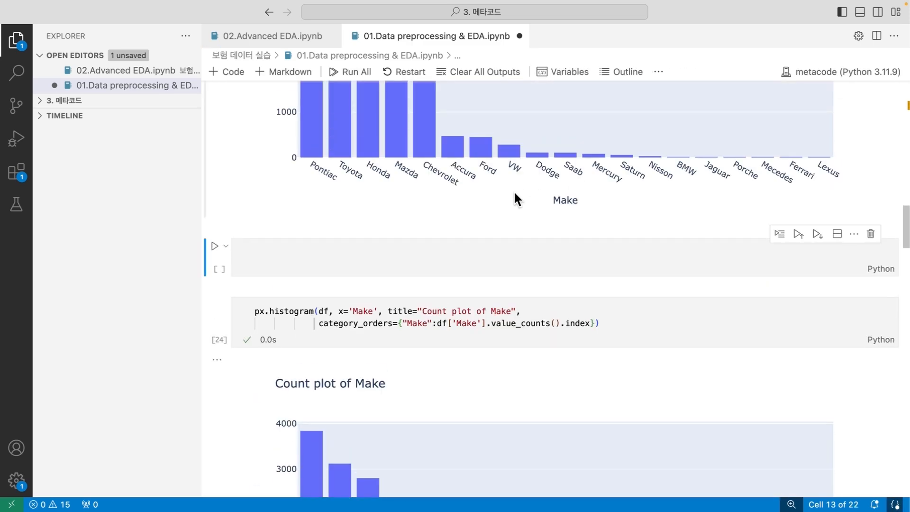
{"action": "mouse_move", "coordinate": [372, 226]}
{"action": "scroll", "coordinate": [374, 229], "scroll_direction": "up", "scroll_amount": 3}
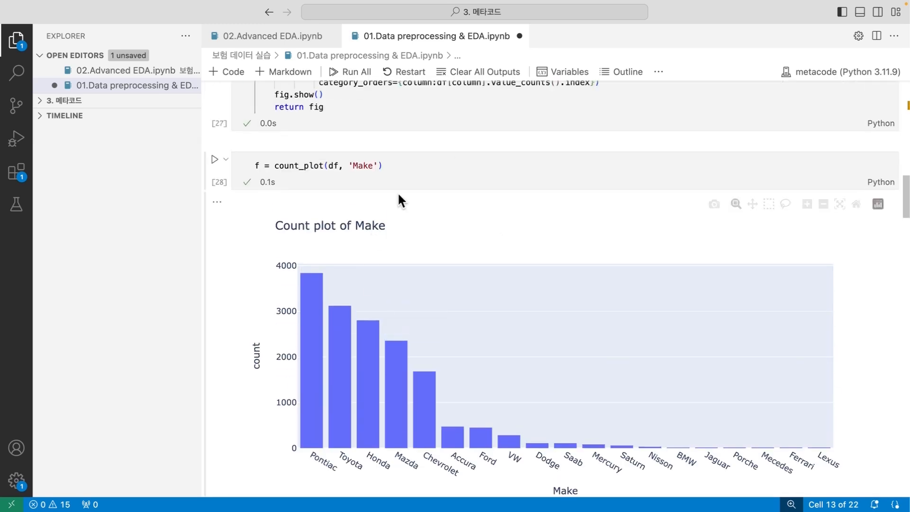
Step: Insert two cells above the f assignment, enter f in the upper one and run it to display the returned figure
{"action": "left_click", "coordinate": [415, 203]}
{"action": "key", "text": "a"}
{"action": "key", "text": "a"}
{"action": "key", "text": "Return"}
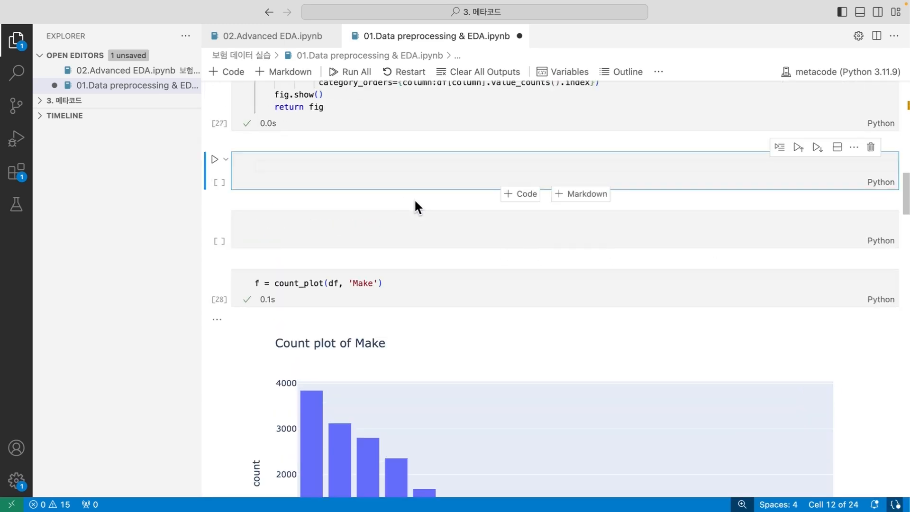
{"action": "type", "text": "f"}
{"action": "scroll", "coordinate": [373, 172], "scroll_direction": "up", "scroll_amount": 2}
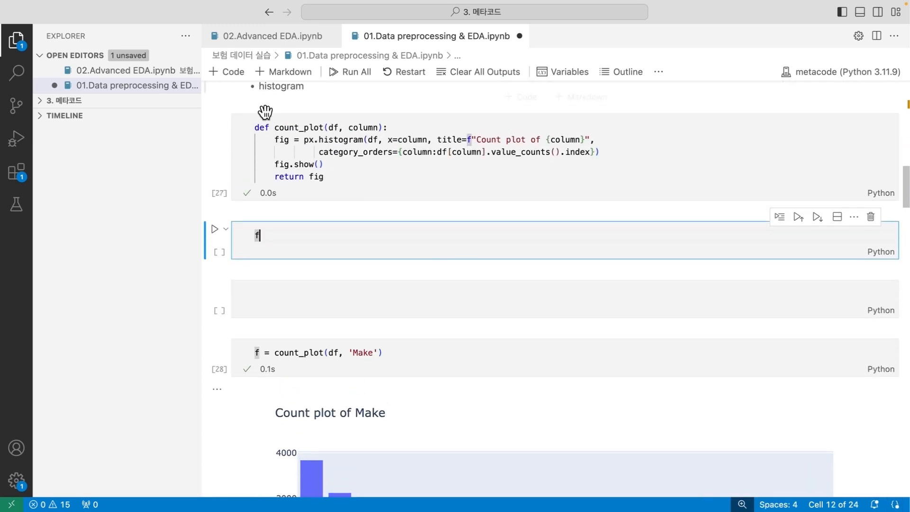
{"action": "left_click", "coordinate": [300, 179]}
{"action": "left_click", "coordinate": [290, 239]}
{"action": "key", "text": "ctrl+Return"}
{"action": "scroll", "coordinate": [380, 274], "scroll_direction": "down", "scroll_amount": 3}
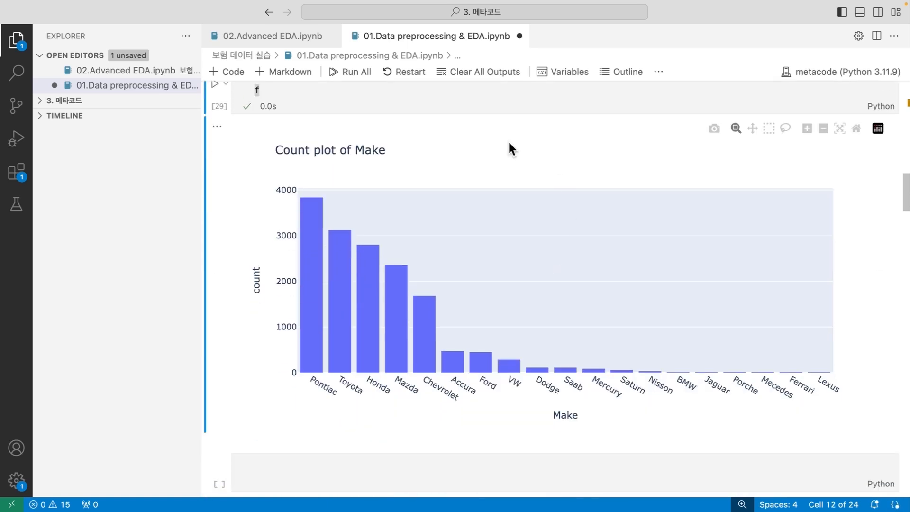
Step: Delete the four test cells between the count_plot definition and the px.histogram cell for Make
{"action": "mouse_move", "coordinate": [420, 313]}
{"action": "key", "text": "Escape"}
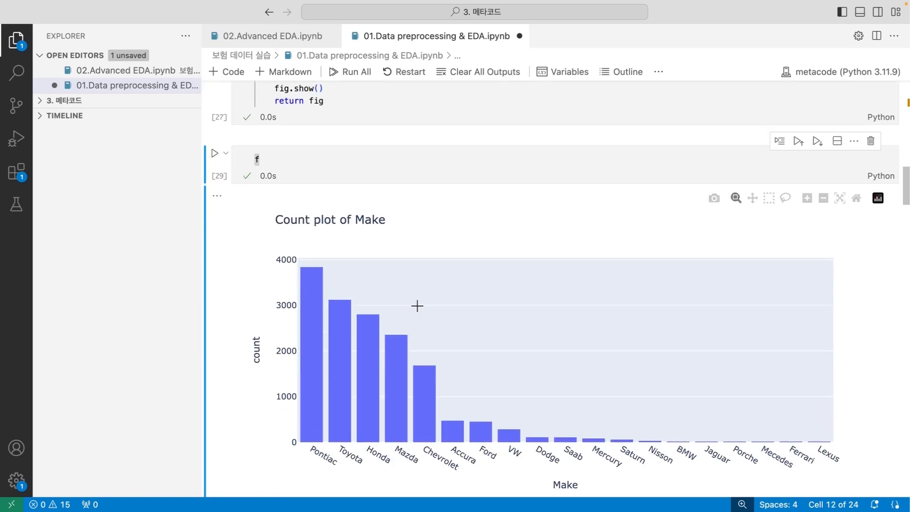
{"action": "key", "text": "d"}
{"action": "key", "text": "d"}
{"action": "key", "text": "d"}
{"action": "scroll", "coordinate": [391, 198], "scroll_direction": "up", "scroll_amount": 2}
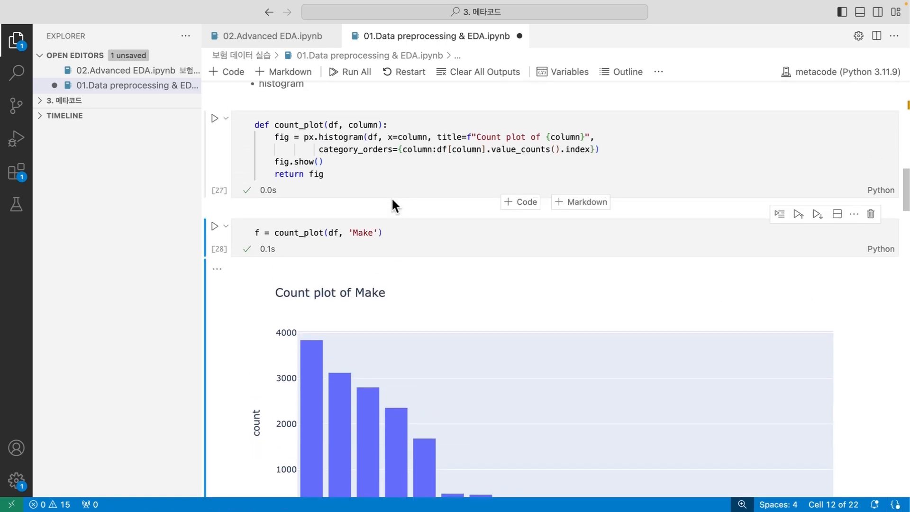
{"action": "key", "text": "d"}
{"action": "key", "text": "d"}
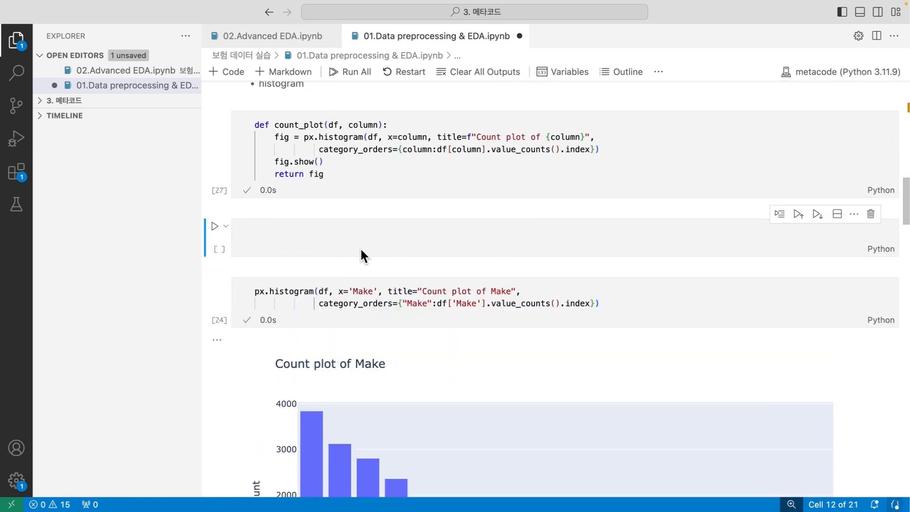
{"action": "scroll", "coordinate": [360, 246], "scroll_direction": "up", "scroll_amount": 1}
{"action": "key", "text": "d"}
{"action": "key", "text": "d"}
{"action": "scroll", "coordinate": [354, 216], "scroll_direction": "down", "scroll_amount": 2}
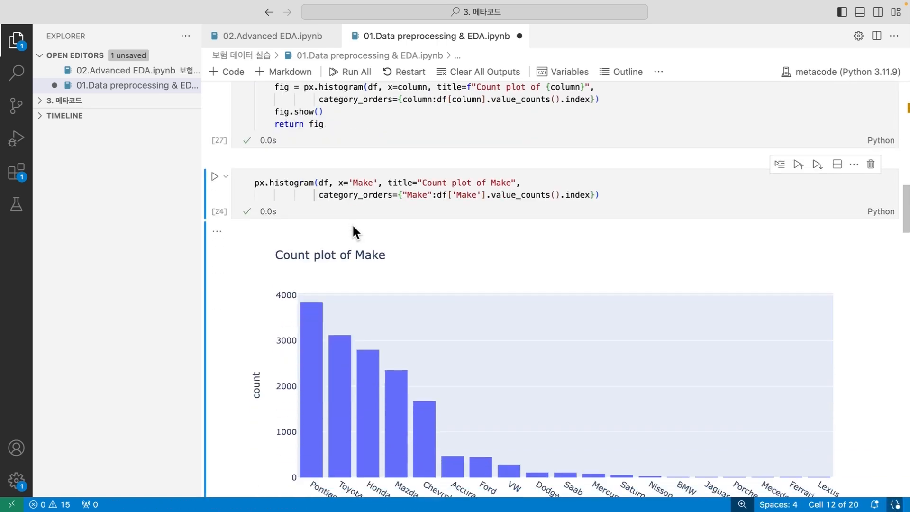
Step: Copy the whole count_plot function into a new cell above the px.histogram cell for Age
{"action": "scroll", "coordinate": [353, 216], "scroll_direction": "up", "scroll_amount": 1}
{"action": "left_click", "coordinate": [340, 170]}
{"action": "key", "text": "super+a"}
{"action": "key", "text": "super+c"}
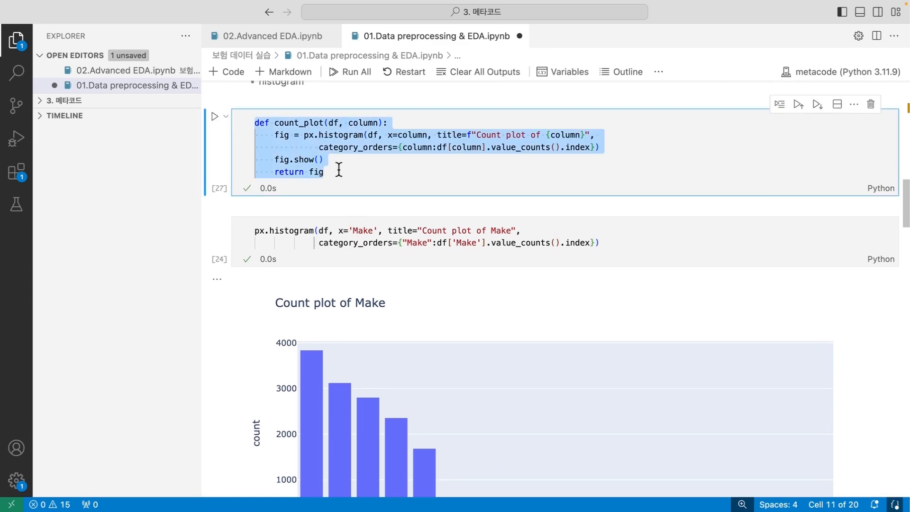
{"action": "left_click", "coordinate": [340, 170]}
{"action": "scroll", "coordinate": [340, 170], "scroll_direction": "down", "scroll_amount": 6}
{"action": "scroll", "coordinate": [339, 170], "scroll_direction": "down", "scroll_amount": 4}
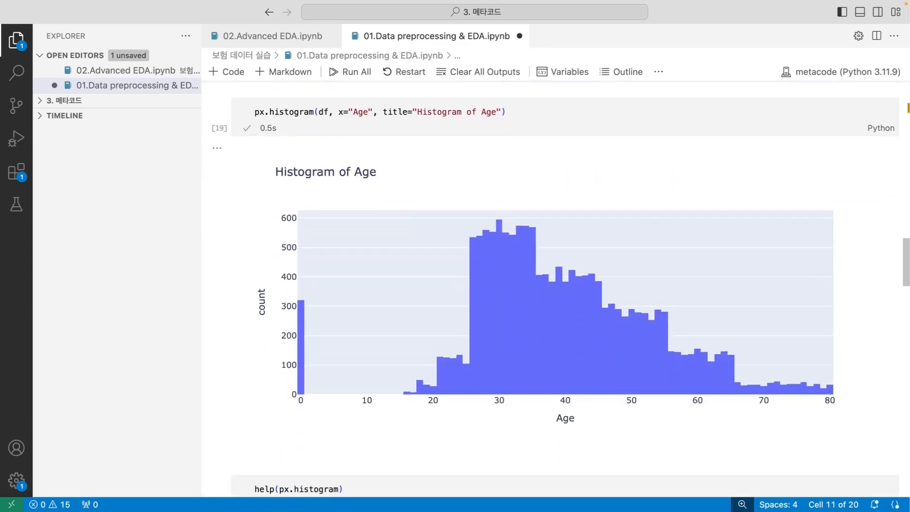
{"action": "left_click", "coordinate": [318, 149]}
{"action": "key", "text": "a"}
{"action": "key", "text": "Return"}
{"action": "key", "text": "super+v"}
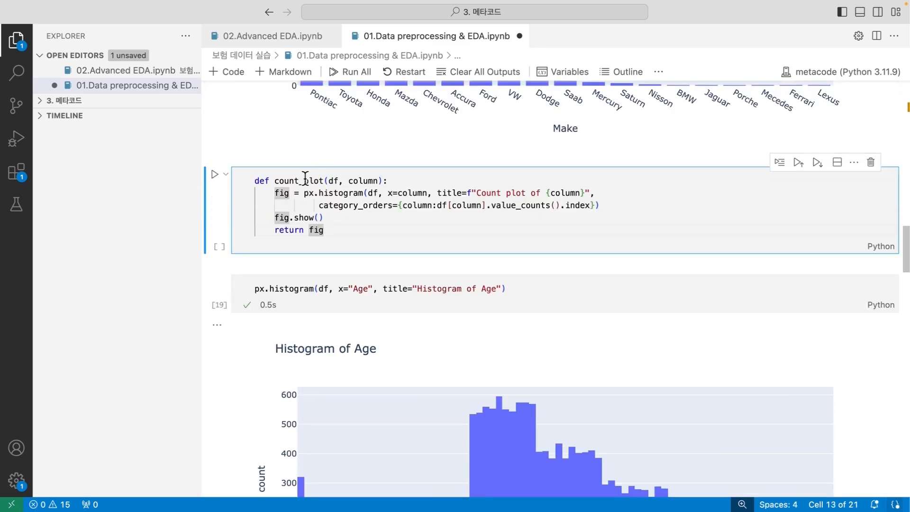
Step: Rename the copied count_plot function above the Age histogram cell to histogram_plot
{"action": "double_click", "coordinate": [304, 180]}
{"action": "key", "text": "Left"}
{"action": "key", "text": "alt+shift+Left"}
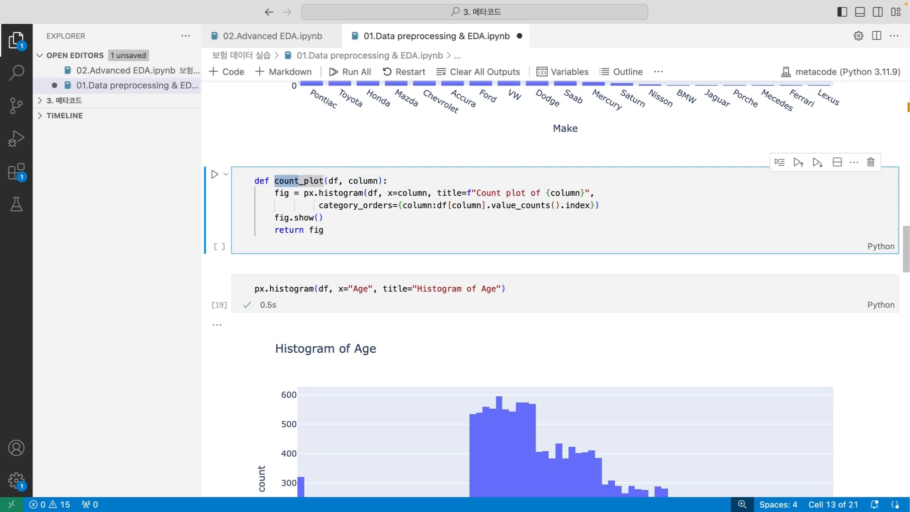
{"action": "type", "text": "histogram"}
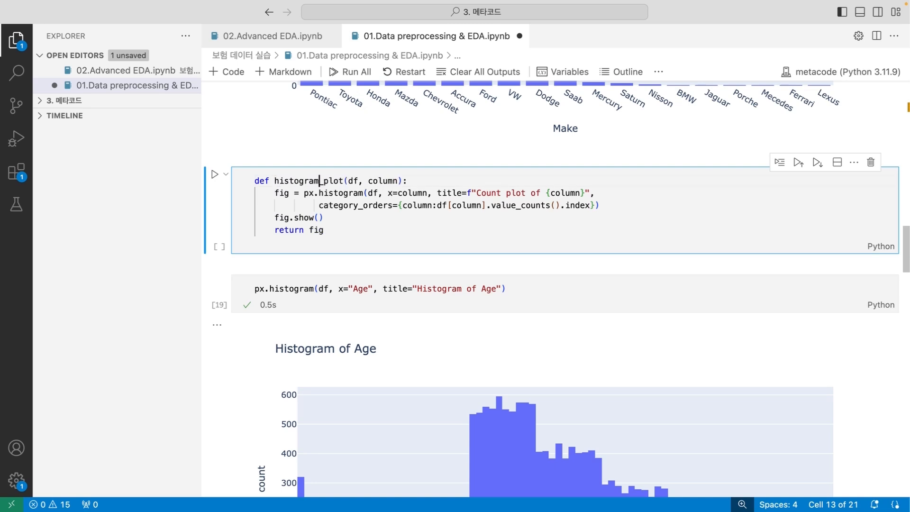
{"action": "double_click", "coordinate": [354, 181]}
{"action": "left_click", "coordinate": [379, 180]}
{"action": "double_click", "coordinate": [379, 181]}
{"action": "left_click", "coordinate": [301, 288]}
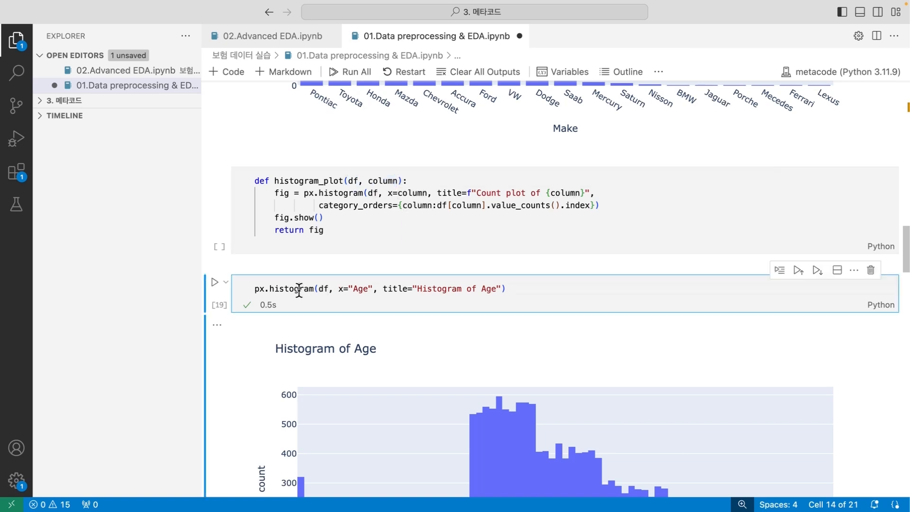
{"action": "double_click", "coordinate": [301, 289]}
{"action": "left_click_drag", "start_coordinate": [377, 193], "coordinate": [558, 192]}
Step: Remove the category_orders argument from histogram_plot and run the definition with a new cell inserted below
{"action": "double_click", "coordinate": [357, 206]}
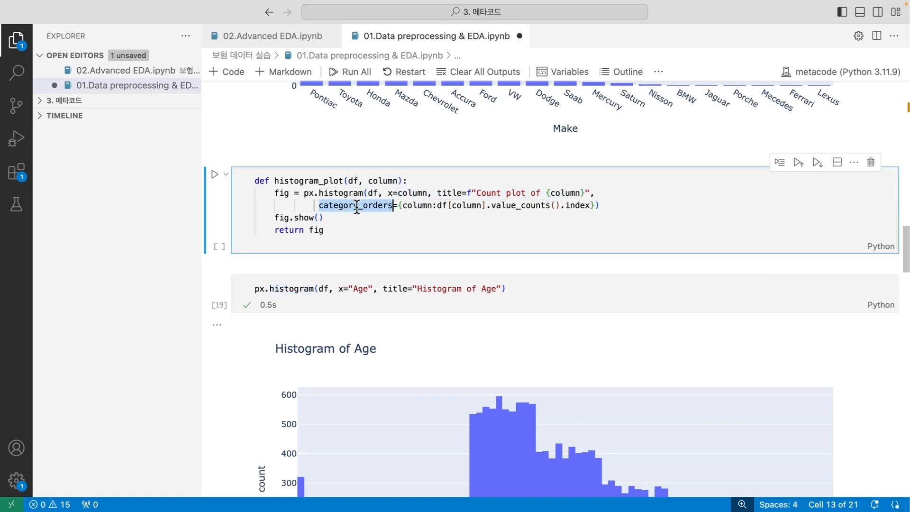
{"action": "left_click", "coordinate": [594, 207], "text": "shift"}
{"action": "key", "text": "BackSpace"}
{"action": "key", "text": "BackSpace"}
{"action": "key", "text": "BackSpace"}
{"action": "key", "text": "BackSpace"}
{"action": "key", "text": "BackSpace"}
{"action": "key", "text": "BackSpace"}
{"action": "key", "text": "BackSpace"}
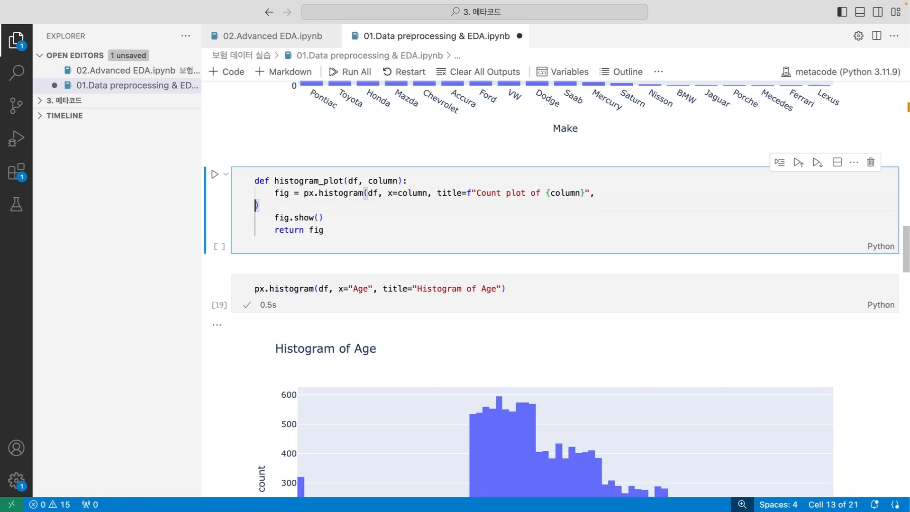
{"action": "key", "text": "alt+Return"}
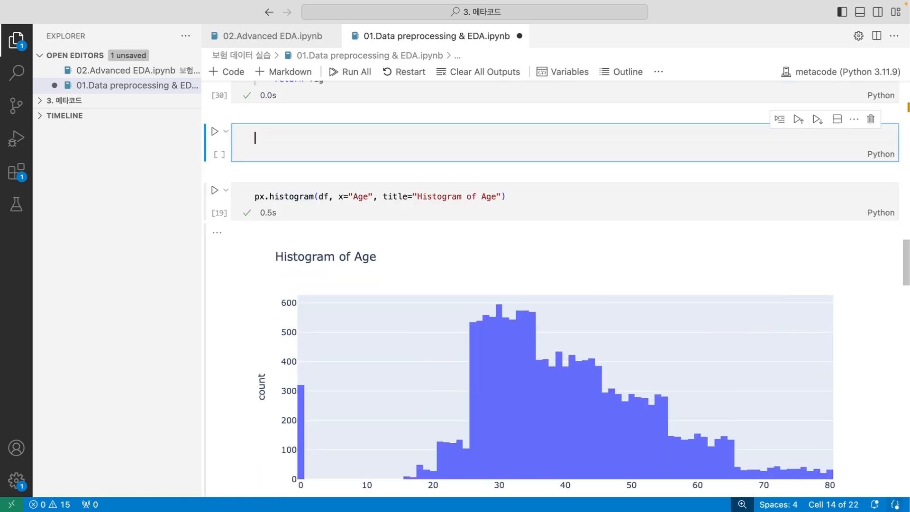
Step: Assign histogram_plot(df, "Age") to f in the new cell, run it and view the plot
{"action": "type", "text": "histogram_plot"}
{"action": "type", "text": "(df, "}
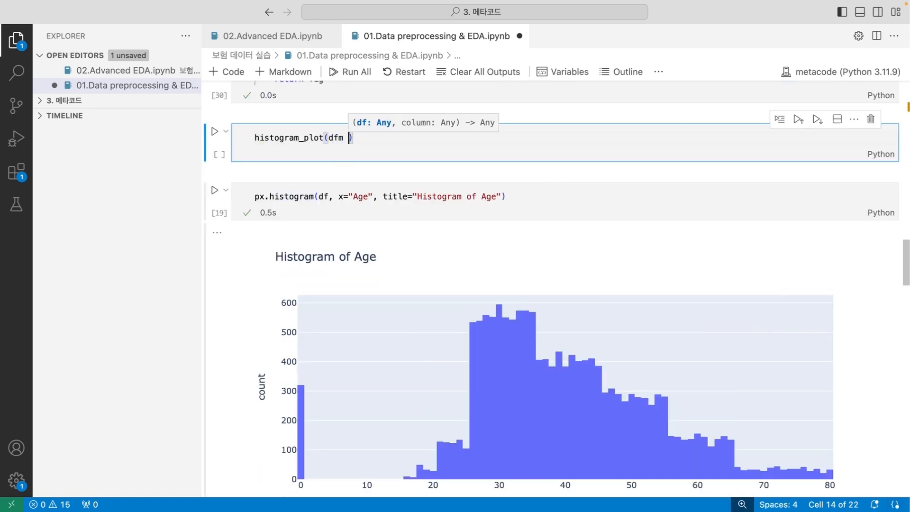
{"action": "type", "text": "\"Age"}
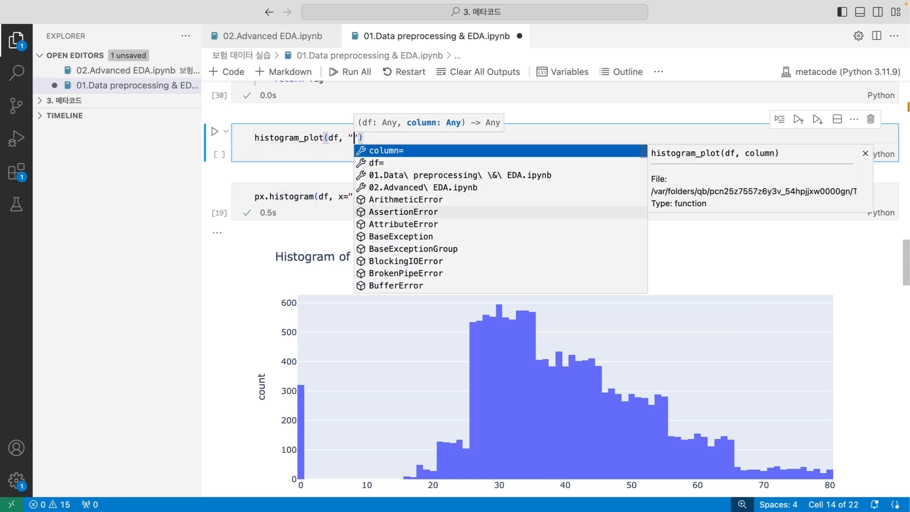
{"action": "key", "text": "Home"}
{"action": "type", "text": "f ="}
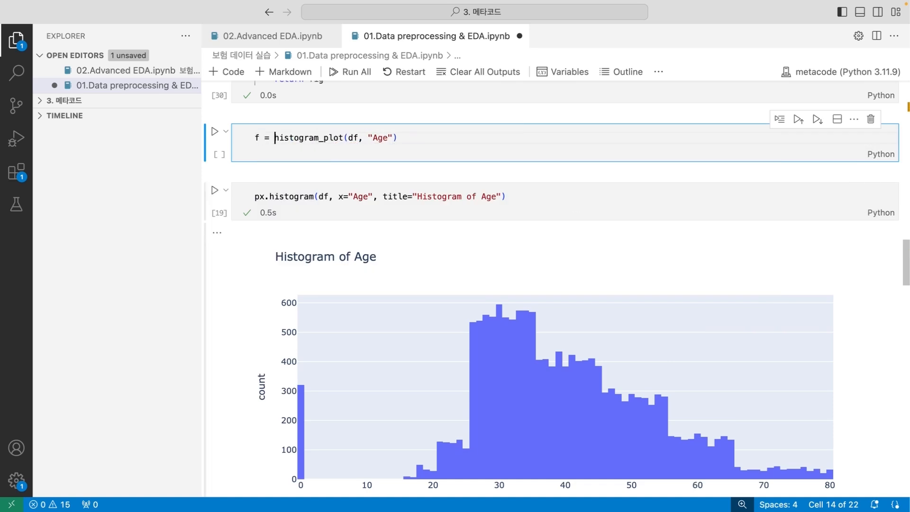
{"action": "key", "text": "ctrl+Return"}
{"action": "scroll", "coordinate": [559, 173], "scroll_direction": "down", "scroll_amount": 4}
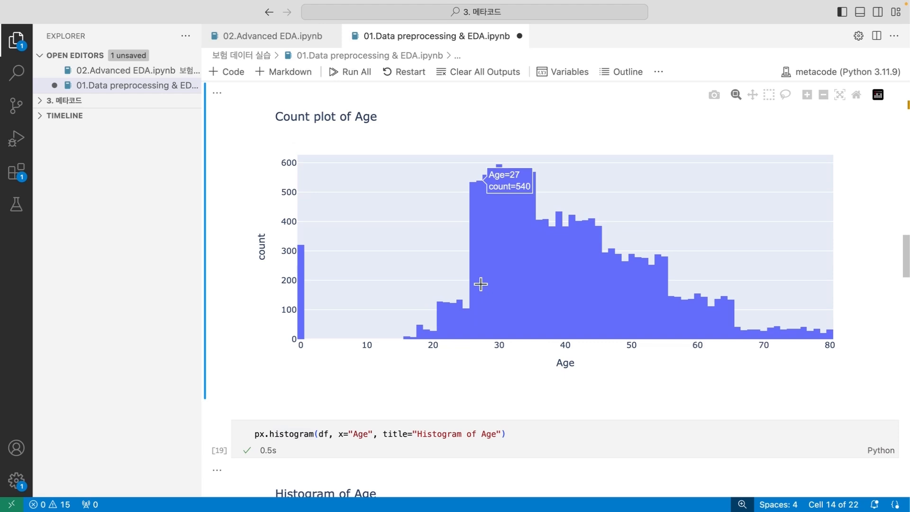
Step: Run f in a new cell above the histogram_plot call to display the returned figure, and delete that test cell
{"action": "scroll", "coordinate": [481, 284], "scroll_direction": "up", "scroll_amount": 5}
{"action": "type", "text": "af"}
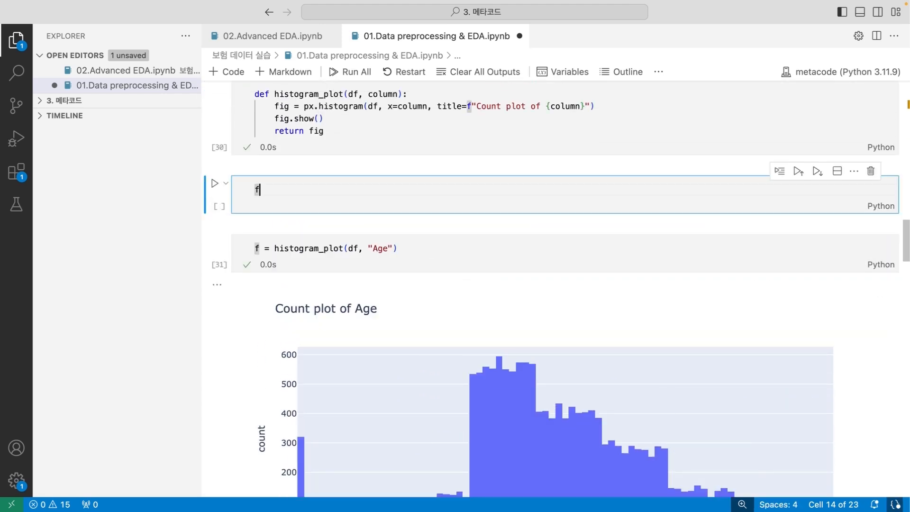
{"action": "key", "text": "ctrl+Return"}
{"action": "scroll", "coordinate": [351, 221], "scroll_direction": "down", "scroll_amount": 2}
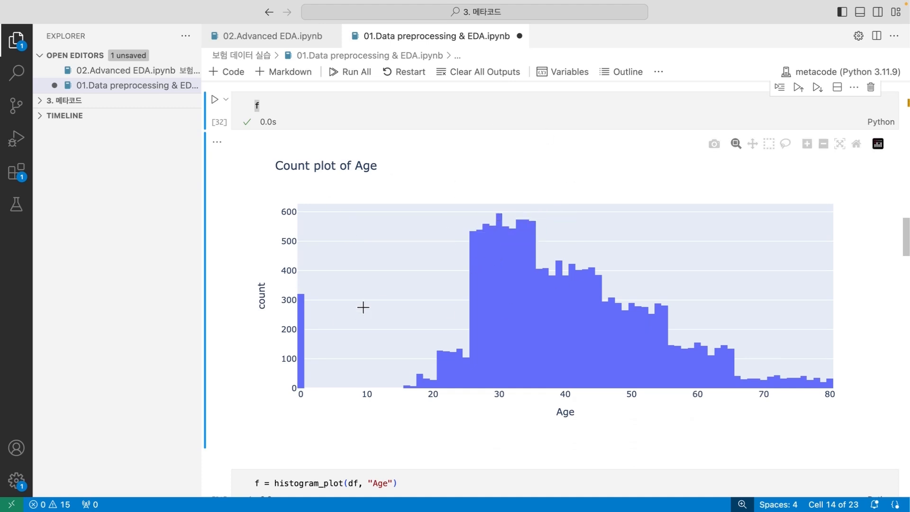
{"action": "key", "text": "d"}
{"action": "key", "text": "d"}
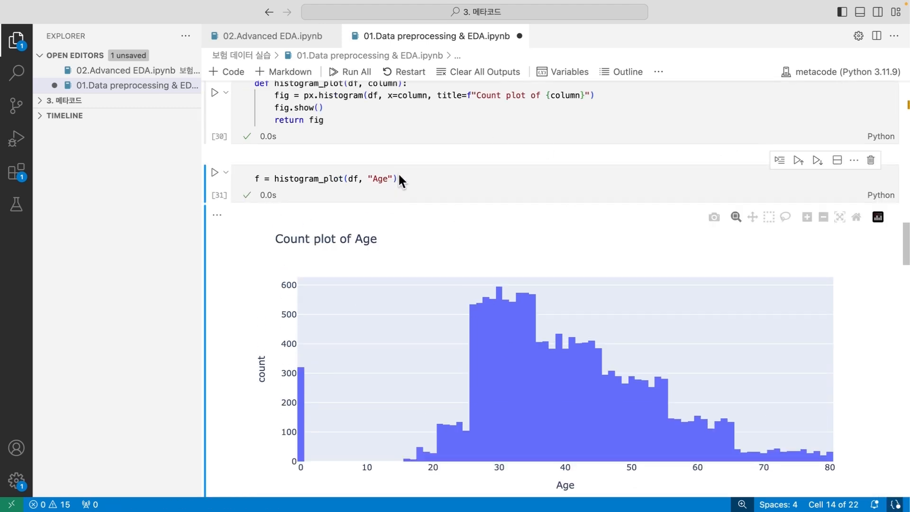
Step: Save the notebook and review the plotting function cells up to the dataframe preview
{"action": "key", "text": "super+s"}
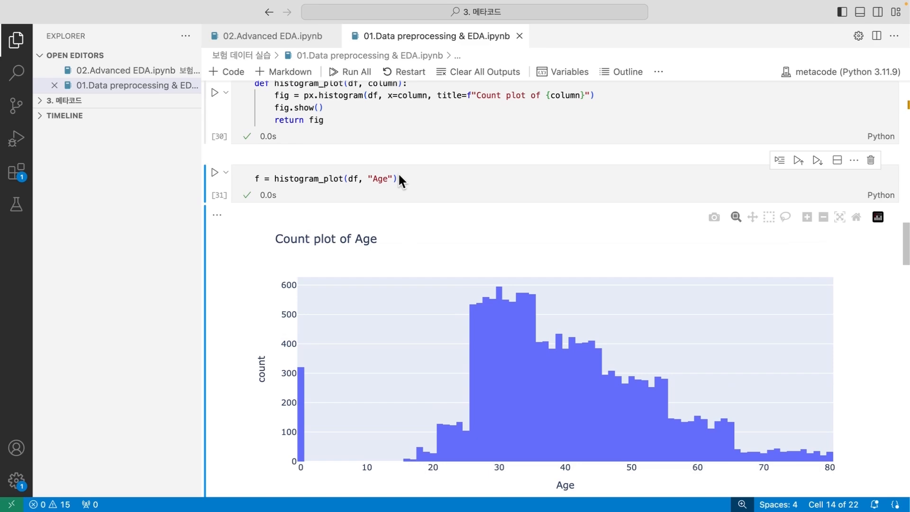
{"action": "scroll", "coordinate": [397, 173], "scroll_direction": "up", "scroll_amount": 4}
{"action": "scroll", "coordinate": [399, 176], "scroll_direction": "down", "scroll_amount": 2}
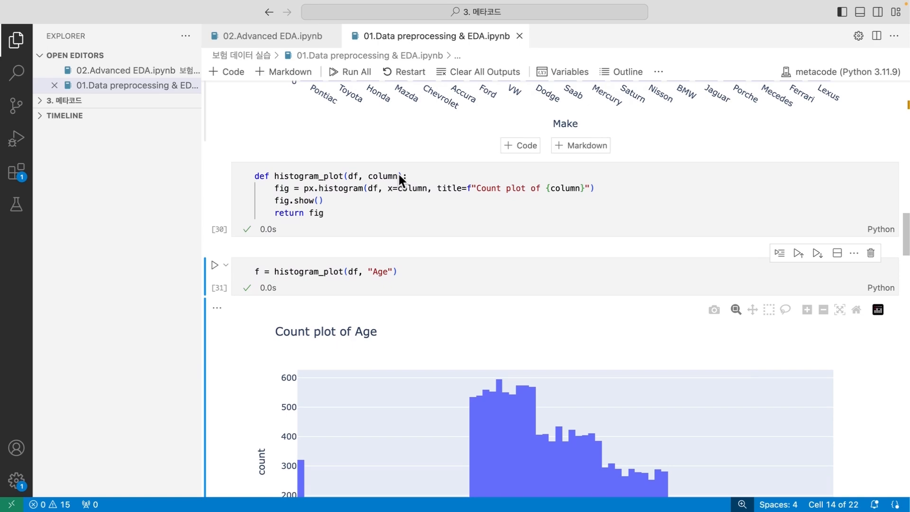
{"action": "scroll", "coordinate": [397, 172], "scroll_direction": "up", "scroll_amount": 15}
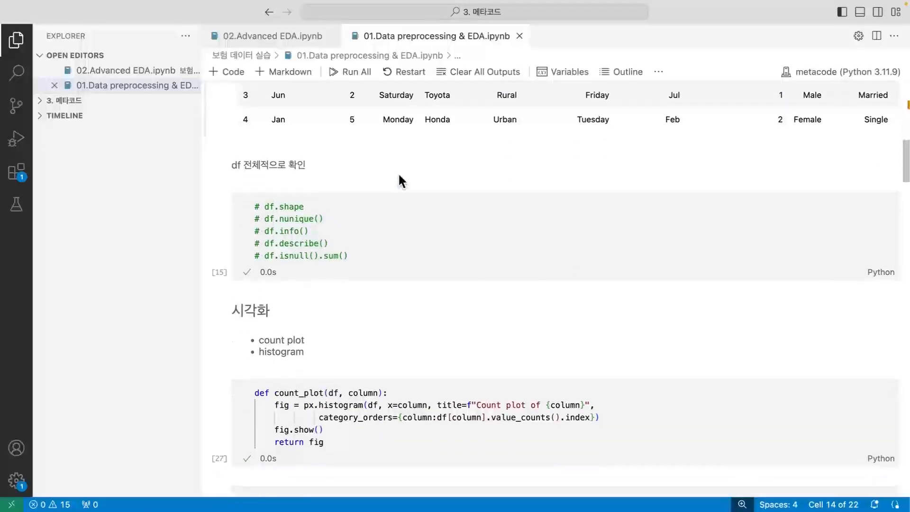
{"action": "scroll", "coordinate": [397, 173], "scroll_direction": "down", "scroll_amount": 3}
{"action": "scroll", "coordinate": [397, 172], "scroll_direction": "up", "scroll_amount": 6}
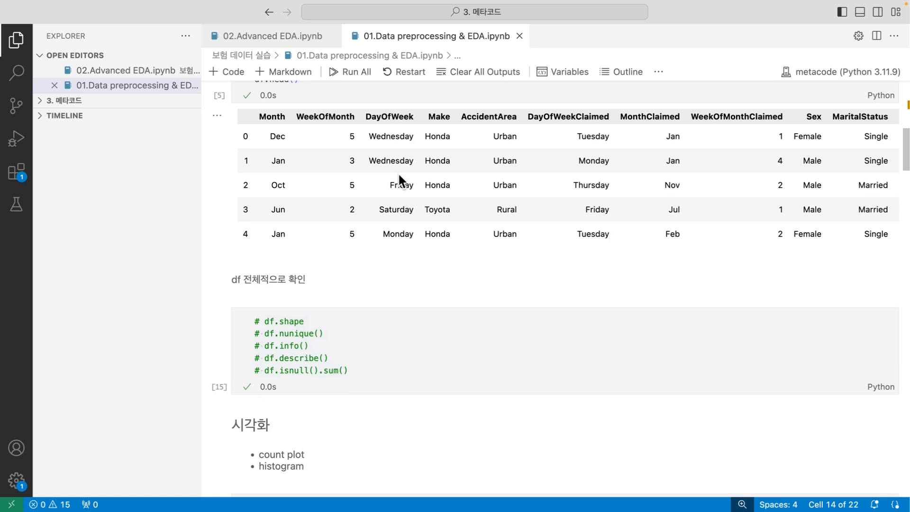
Step: Insert a cell above the px.histogram cell for Make and run df.head(1) in it
{"action": "left_click", "coordinate": [299, 284]}
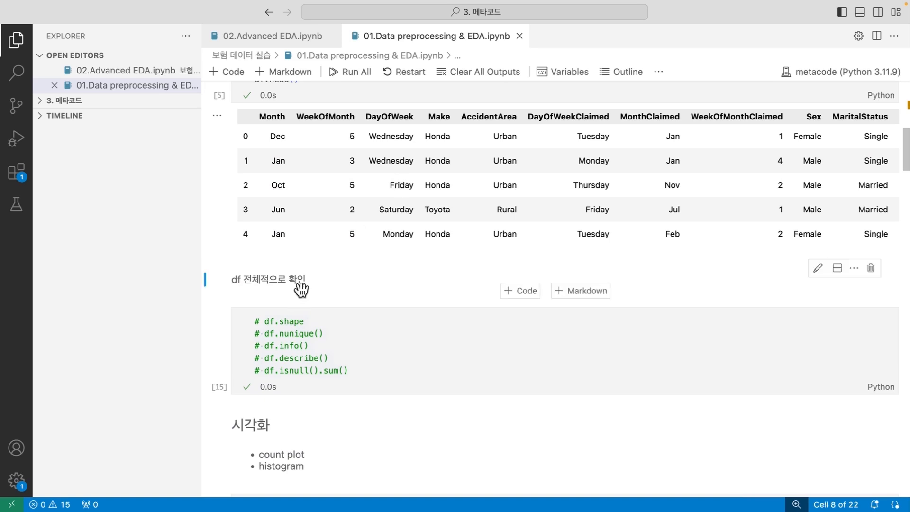
{"action": "scroll", "coordinate": [301, 288], "scroll_direction": "down", "scroll_amount": 5}
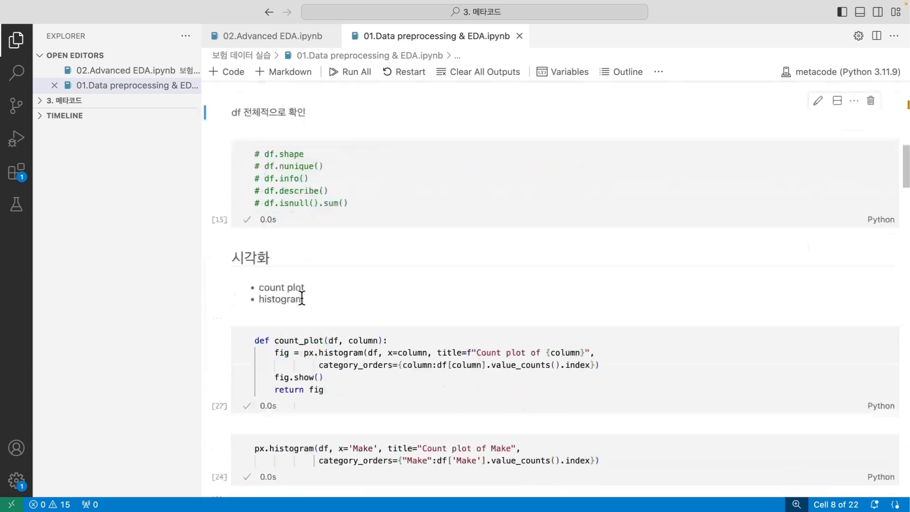
{"action": "scroll", "coordinate": [302, 297], "scroll_direction": "down", "scroll_amount": 10}
{"action": "left_click", "coordinate": [301, 298]}
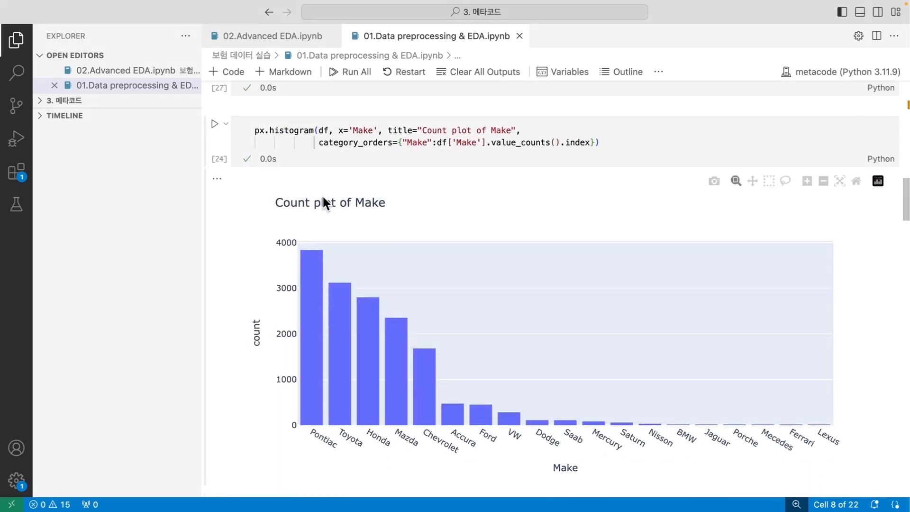
{"action": "type", "text": "adf.head(1"}
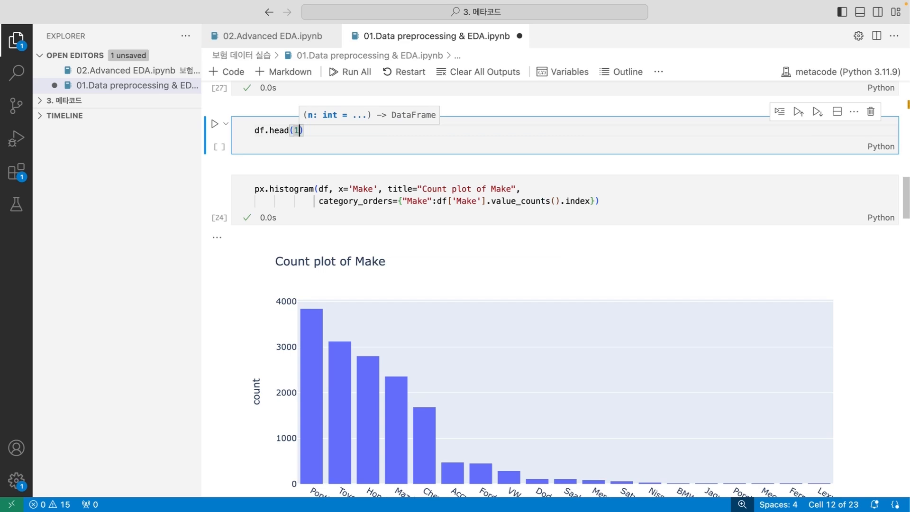
{"action": "key", "text": "shift+Return"}
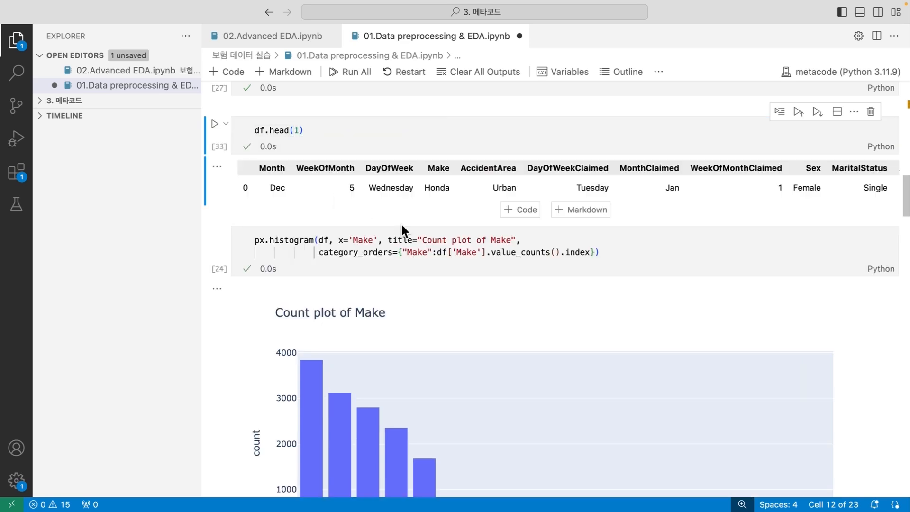
Step: Add a cell below df.head(1) with a for loop over df.columns that prints each column, and run it
{"action": "key", "text": "a"}
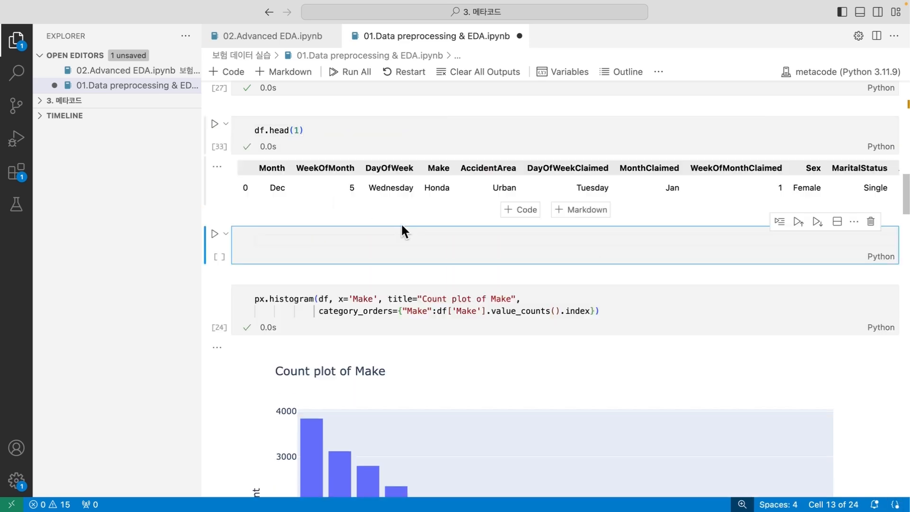
{"action": "type", "text": "df"}
{"action": "key", "text": "BackSpace"}
{"action": "key", "text": "BackSpace"}
{"action": "type", "text": "for "}
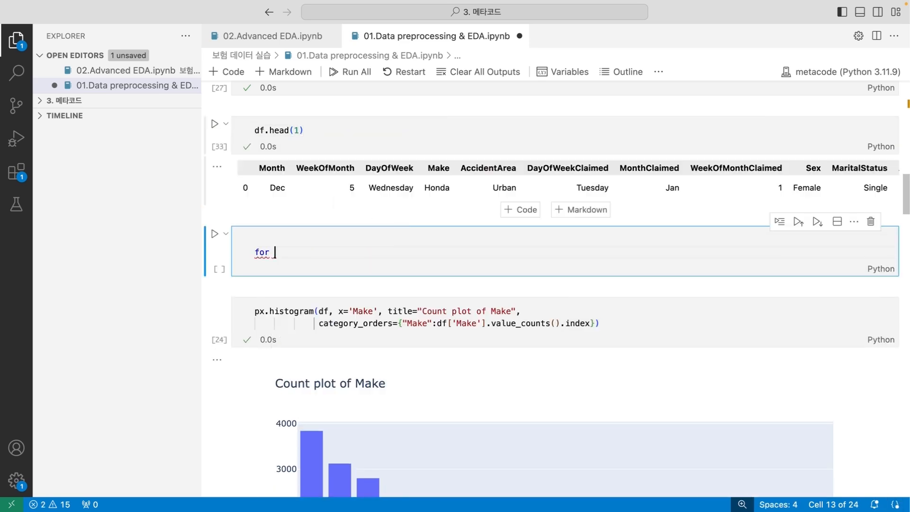
{"action": "type", "text": "column in df."}
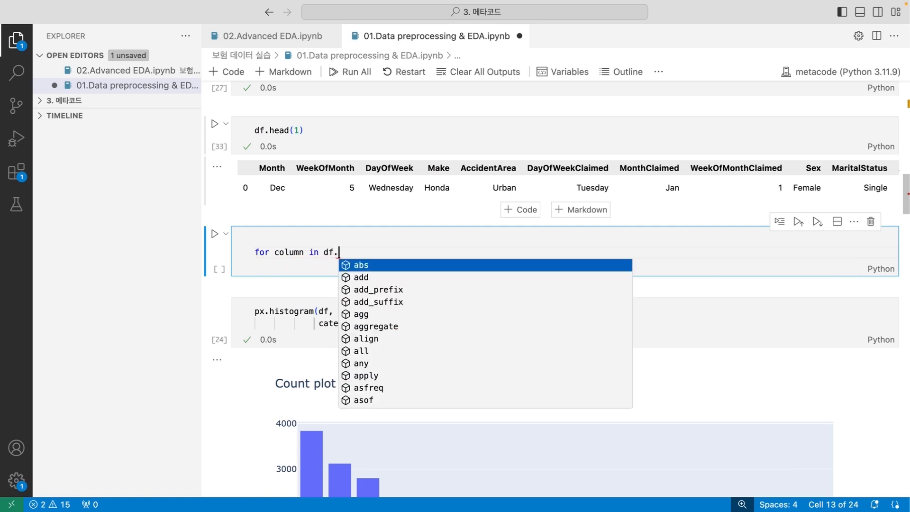
{"action": "type", "text": "columns:"}
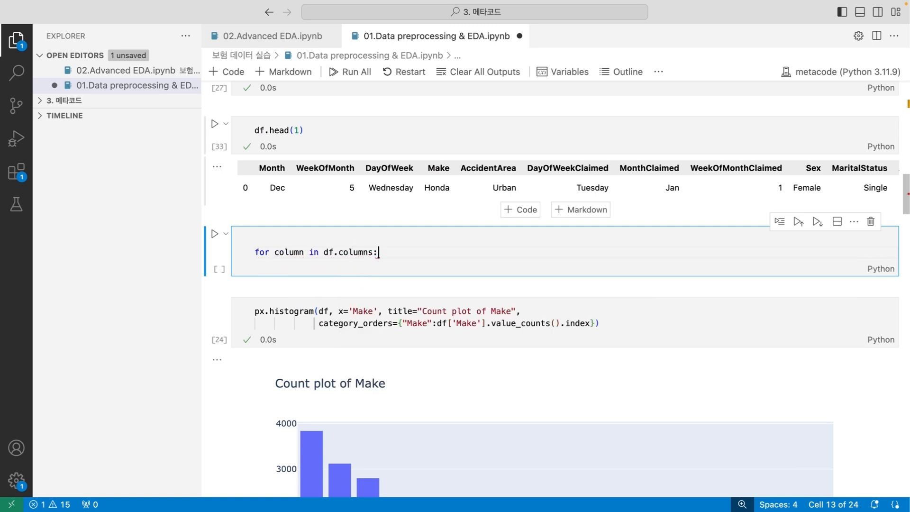
{"action": "key", "text": "Return"}
{"action": "type", "text": "pri"}
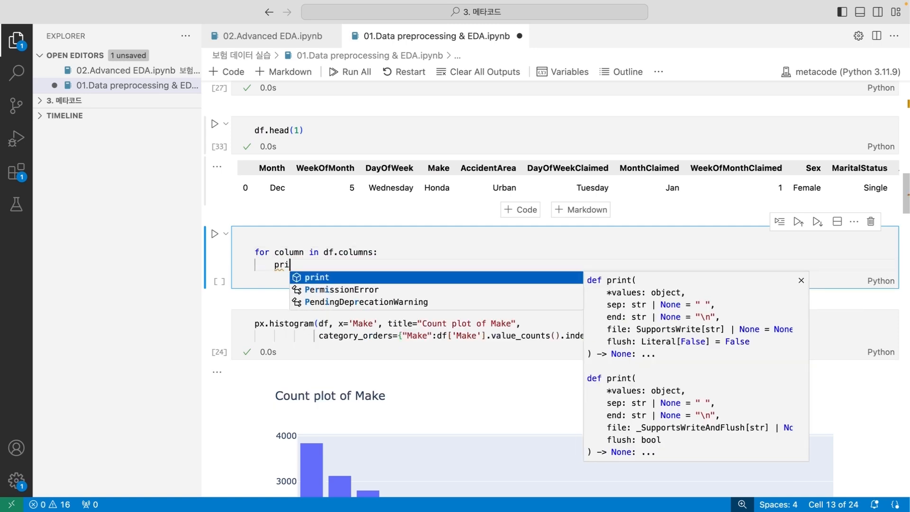
{"action": "type", "text": "nt(column"}
{"action": "key", "text": "ctrl+Return"}
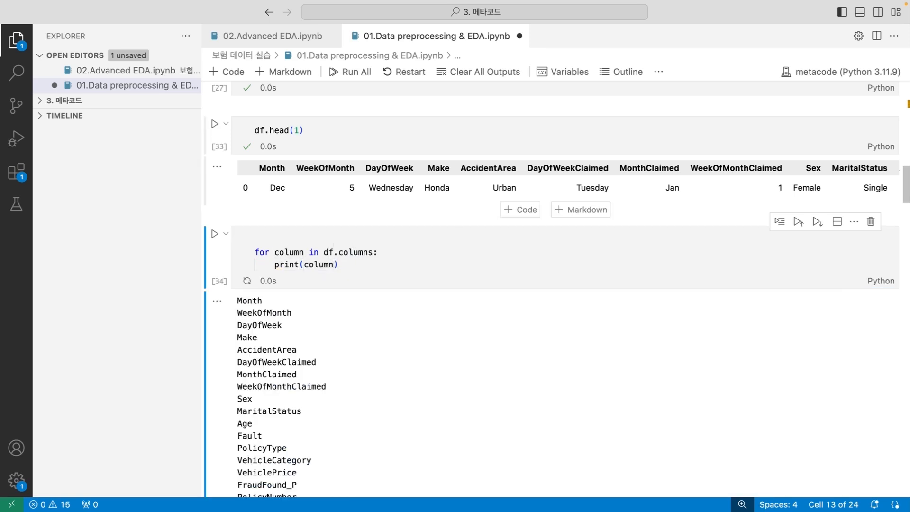
Step: Add a break statement at the end of the column loop, after a blank line, and rerun the cell
{"action": "double_click", "coordinate": [258, 303]}
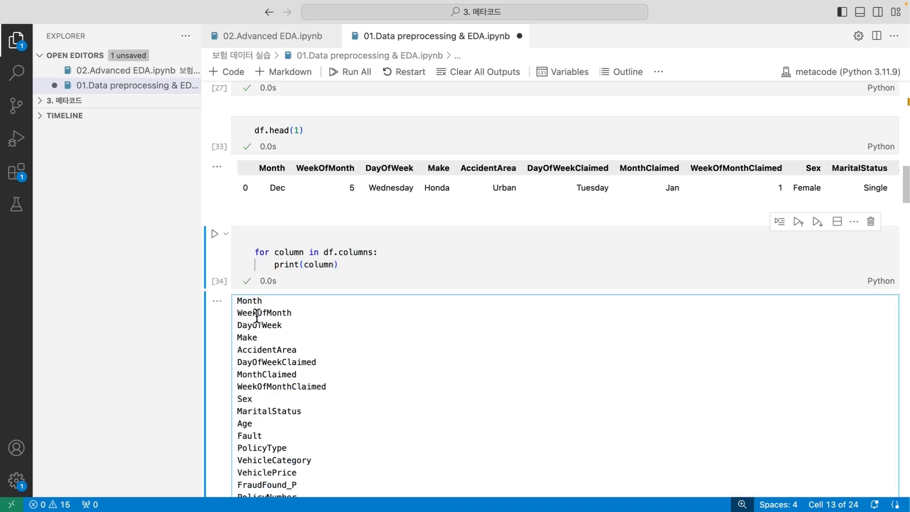
{"action": "double_click", "coordinate": [258, 313]}
{"action": "left_click", "coordinate": [369, 271]}
{"action": "key", "text": "Return"}
{"action": "key", "text": "Return"}
{"action": "type", "text": "break"}
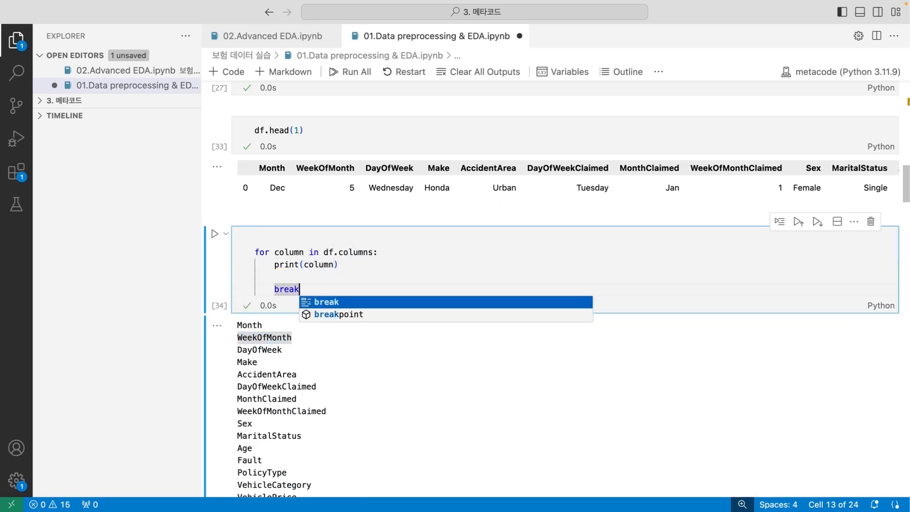
{"action": "key", "text": "ctrl+Return"}
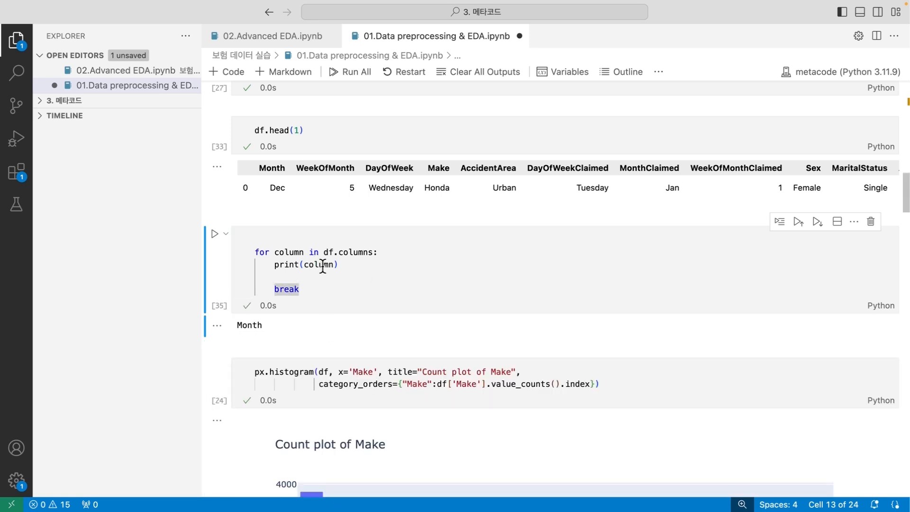
Step: Delete the print(column) line from the loop body
{"action": "left_click", "coordinate": [350, 264]}
{"action": "key", "text": "shift+super+Left"}
{"action": "key", "text": "BackSpace"}
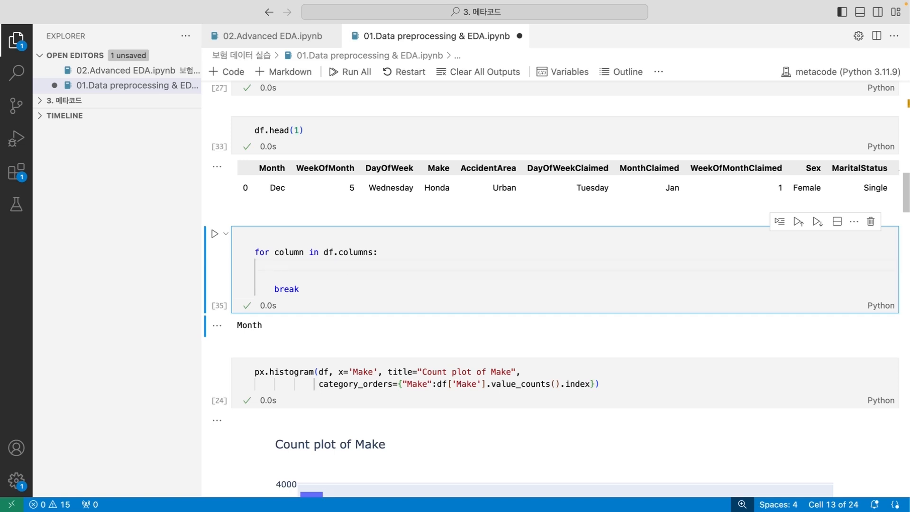
{"action": "left_click", "coordinate": [220, 263]}
{"action": "scroll", "coordinate": [220, 263], "scroll_direction": "down", "scroll_amount": 2}
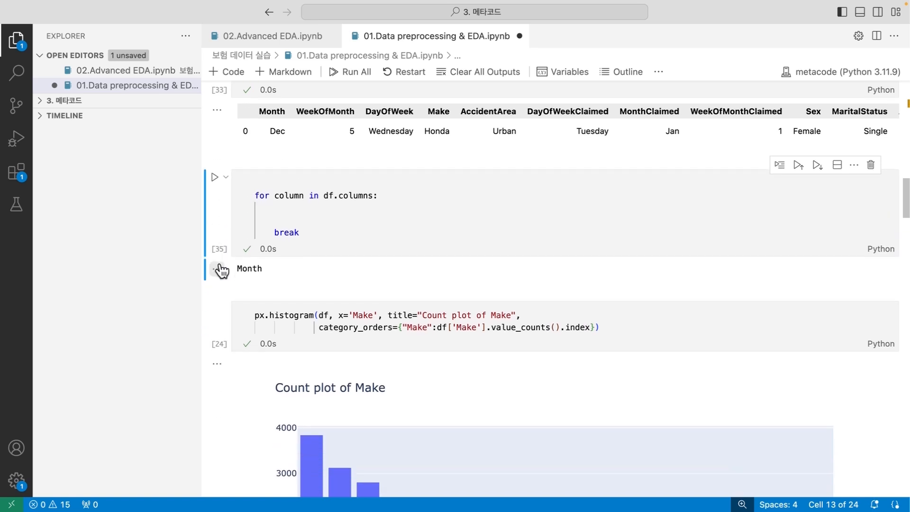
{"action": "double_click", "coordinate": [301, 314]}
{"action": "left_click", "coordinate": [223, 199]}
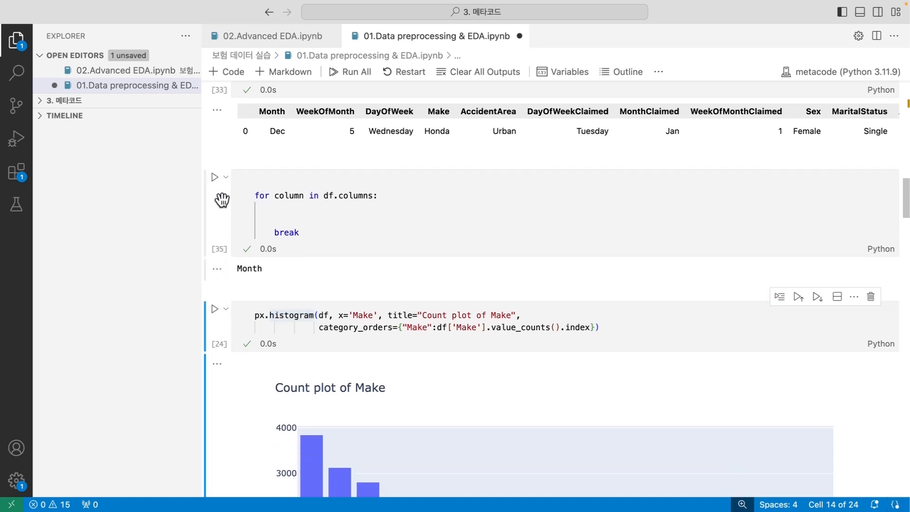
{"action": "scroll", "coordinate": [223, 200], "scroll_direction": "up", "scroll_amount": 3}
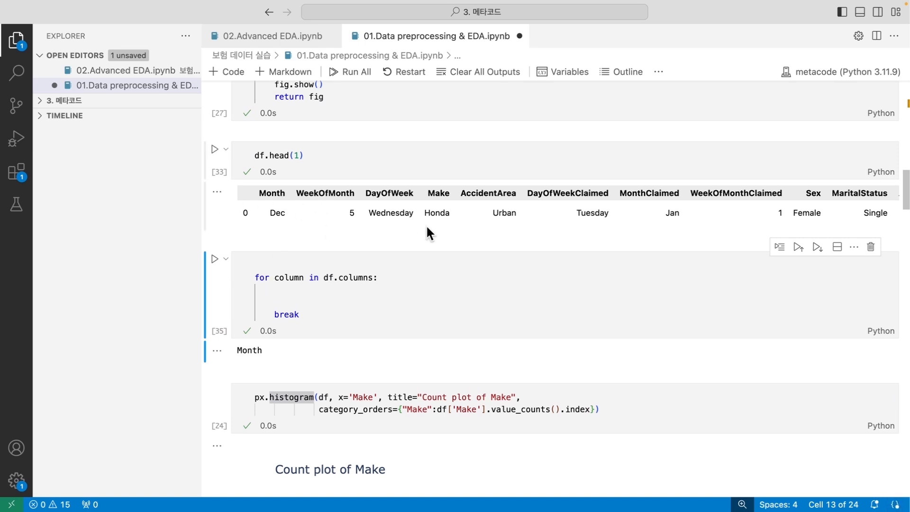
Step: Insert a cell above the column loop, run df.info() in it and check the dtypes of Month and WeekOfMonth
{"action": "left_click", "coordinate": [382, 287]}
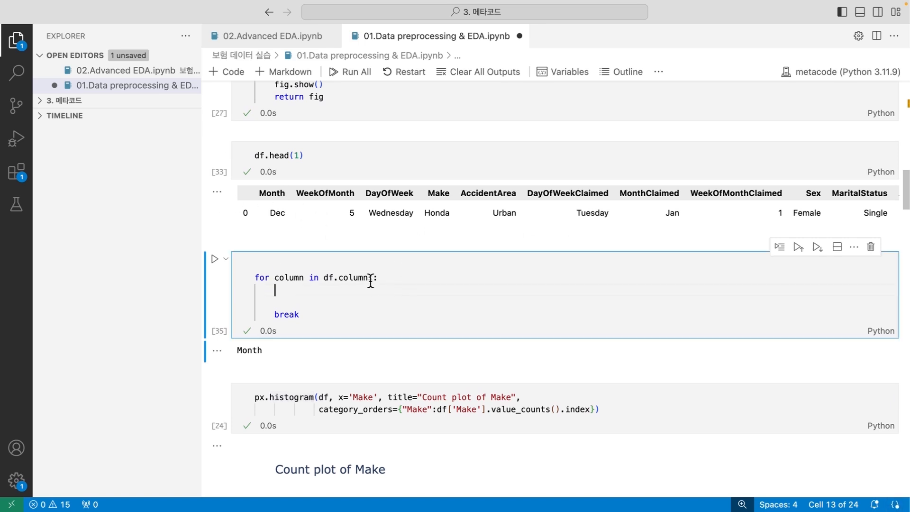
{"action": "double_click", "coordinate": [268, 194]}
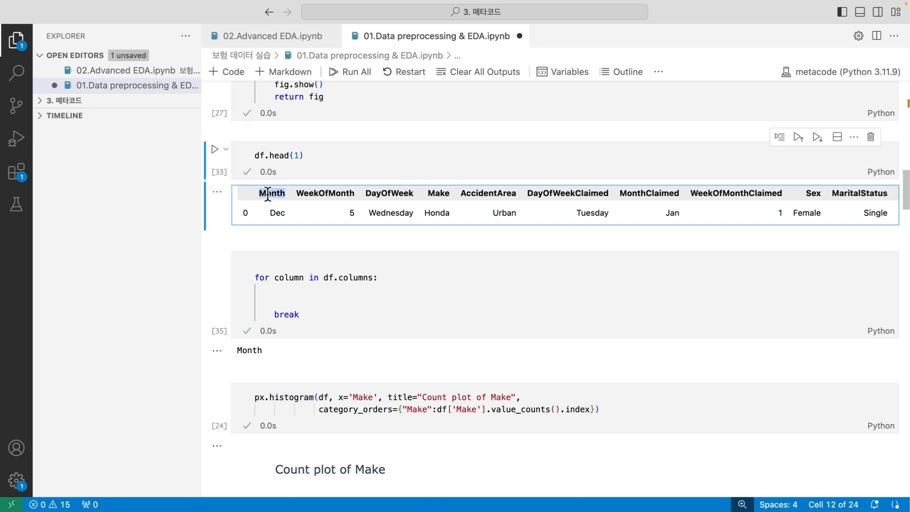
{"action": "left_click", "coordinate": [219, 282]}
{"action": "type", "text": "adf.in"}
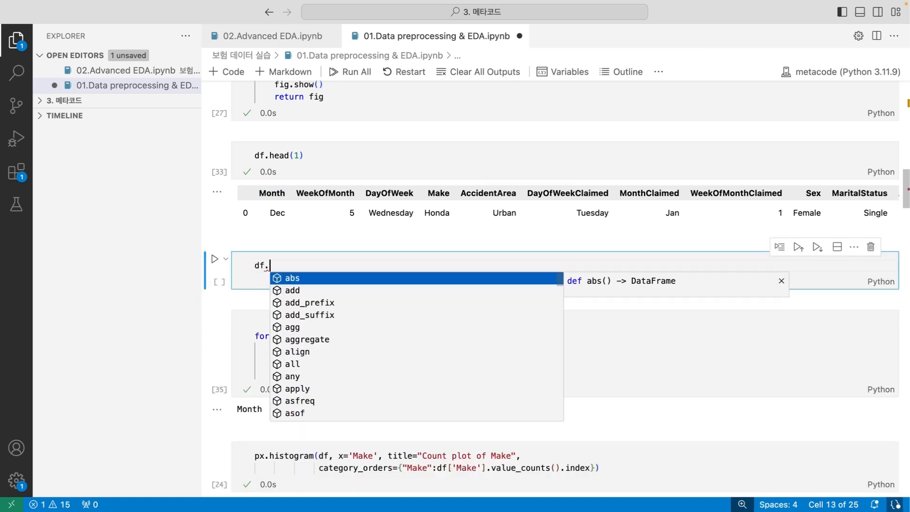
{"action": "type", "text": "fo()"}
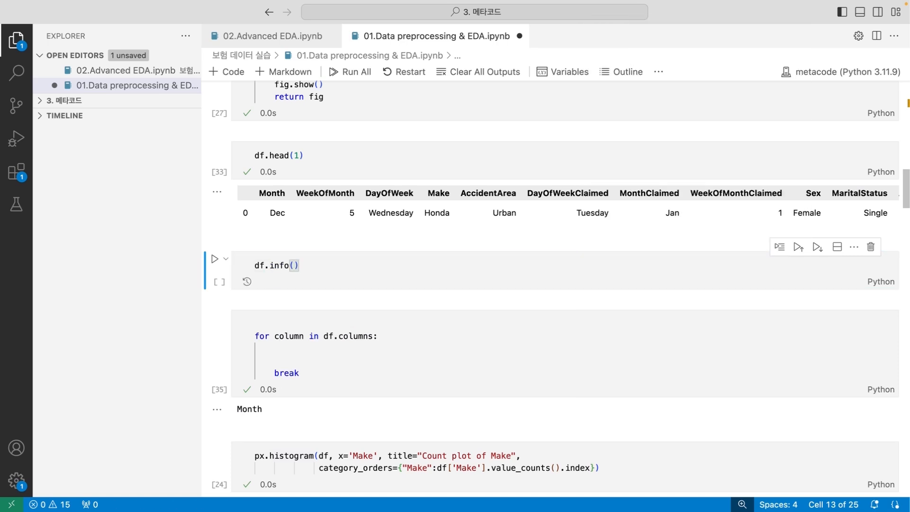
{"action": "key", "text": "ctrl+Return"}
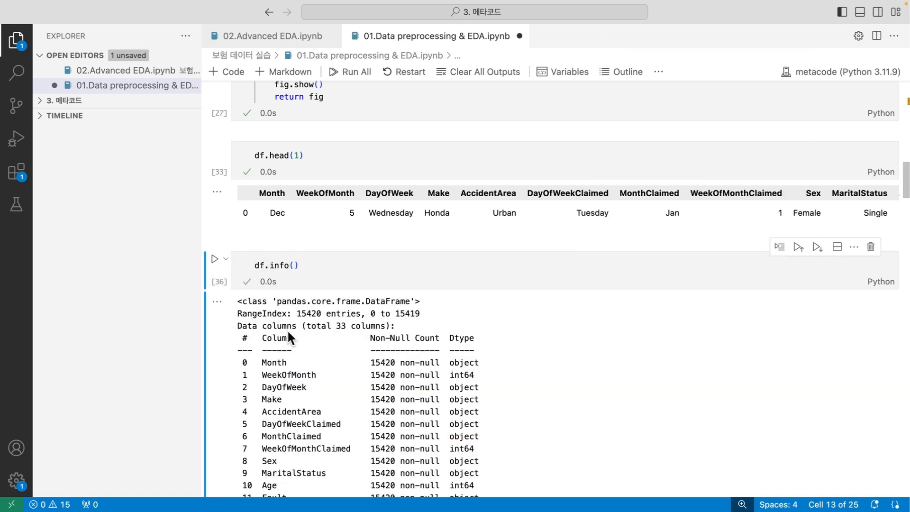
{"action": "double_click", "coordinate": [267, 363]}
{"action": "double_click", "coordinate": [454, 362]}
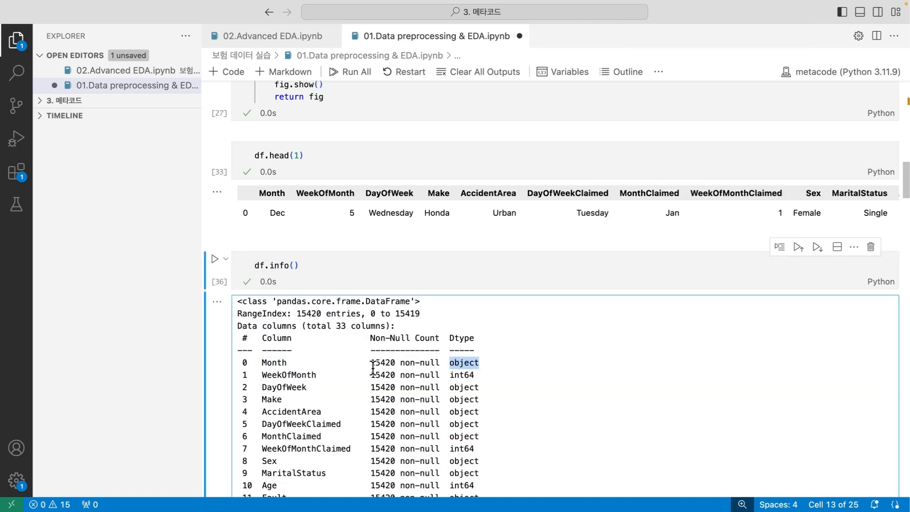
{"action": "double_click", "coordinate": [280, 374]}
{"action": "double_click", "coordinate": [462, 375]}
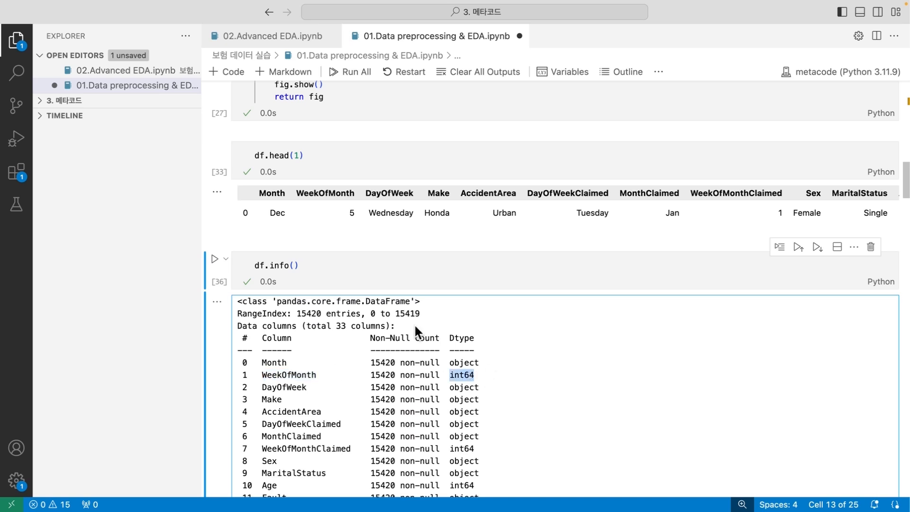
Step: Delete the df.info() cell
{"action": "left_click", "coordinate": [247, 283]}
{"action": "scroll", "coordinate": [329, 304], "scroll_direction": "down", "scroll_amount": 2}
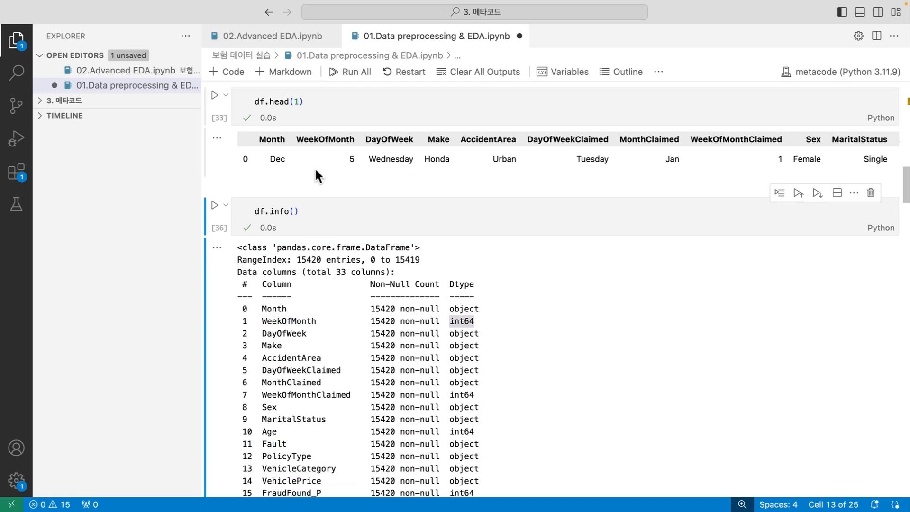
{"action": "key", "text": "d"}
{"action": "key", "text": "d"}
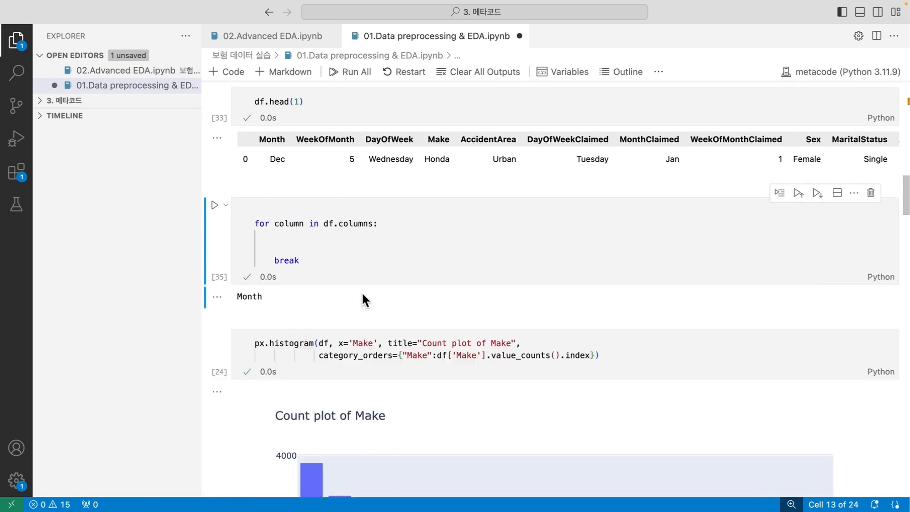
Step: In the column loop's body, add the condition if pd.api.types.is_numeric_dtype(df[column]): above the break
{"action": "left_click", "coordinate": [335, 234]}
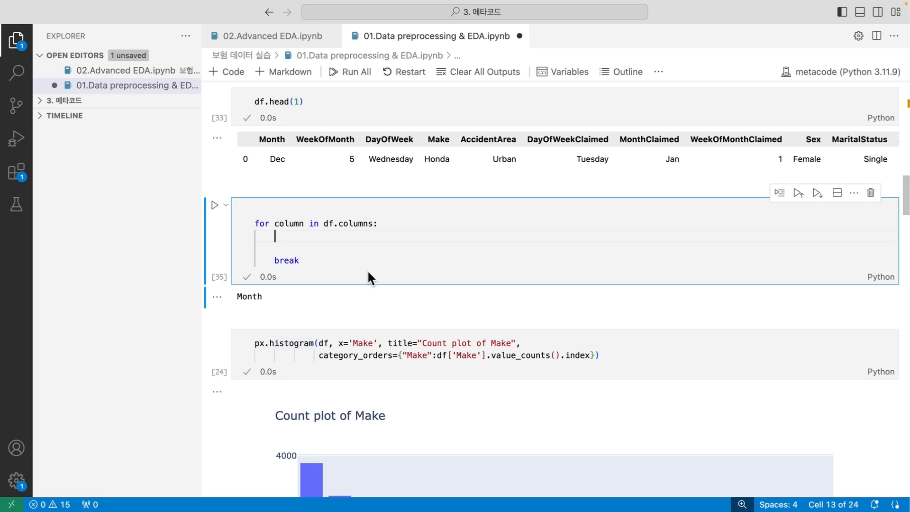
{"action": "type", "text": "if pd."}
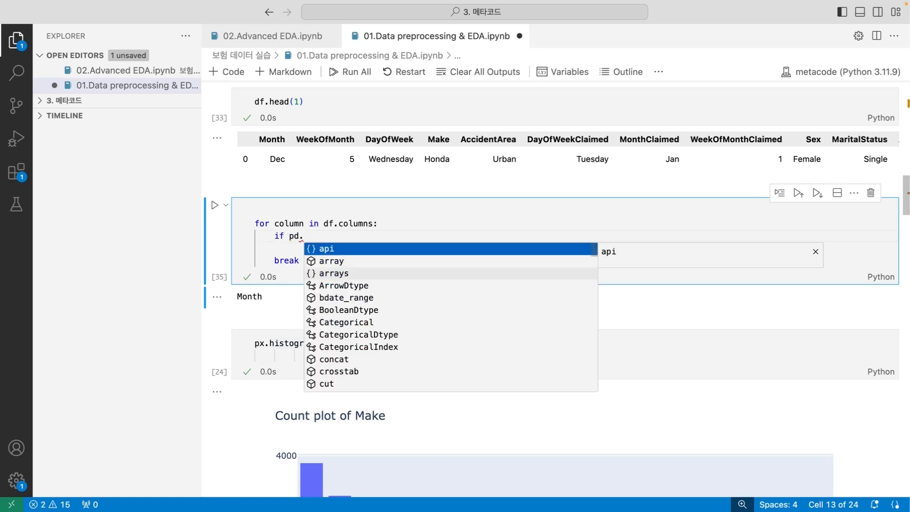
{"action": "type", "text": "api."}
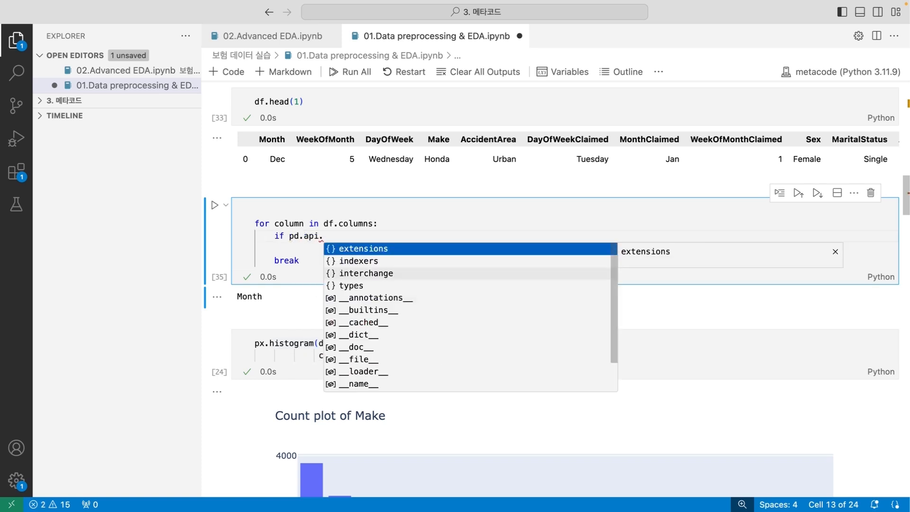
{"action": "type", "text": "types."}
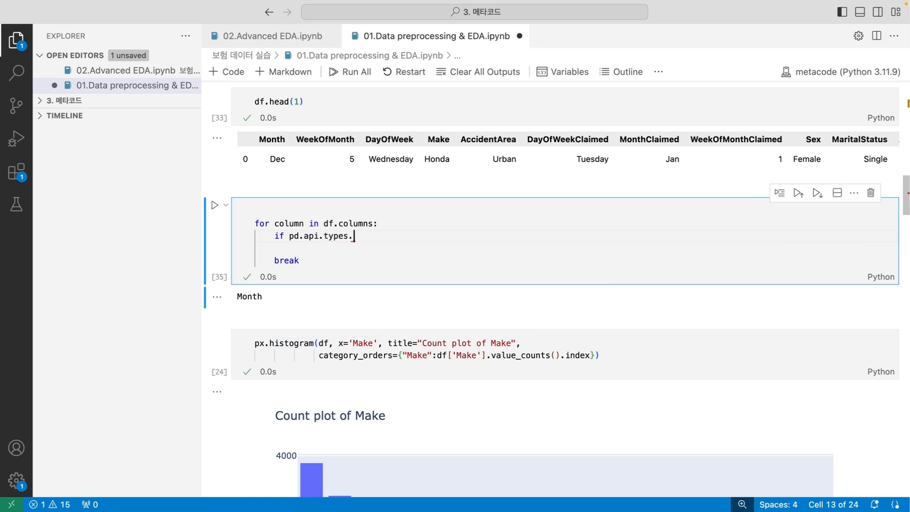
{"action": "type", "text": "is_nu"}
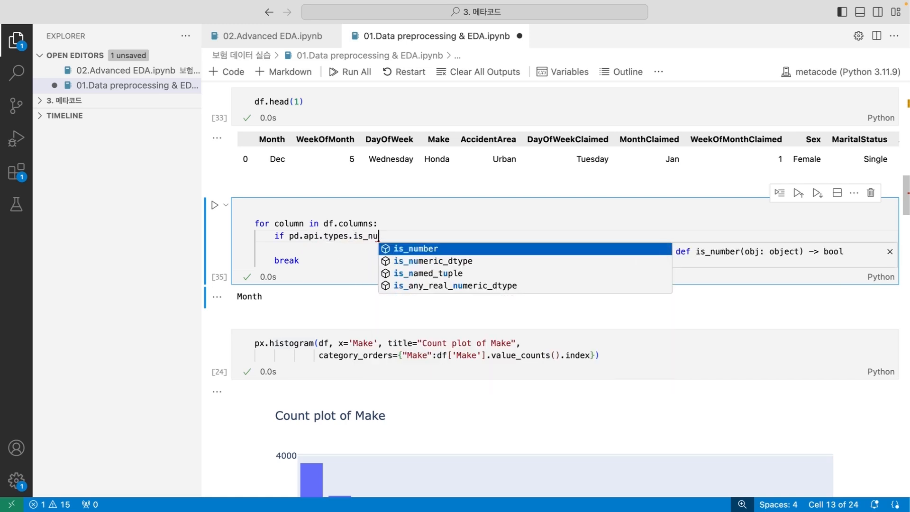
{"action": "type", "text": "meric"}
{"action": "key", "text": "Tab"}
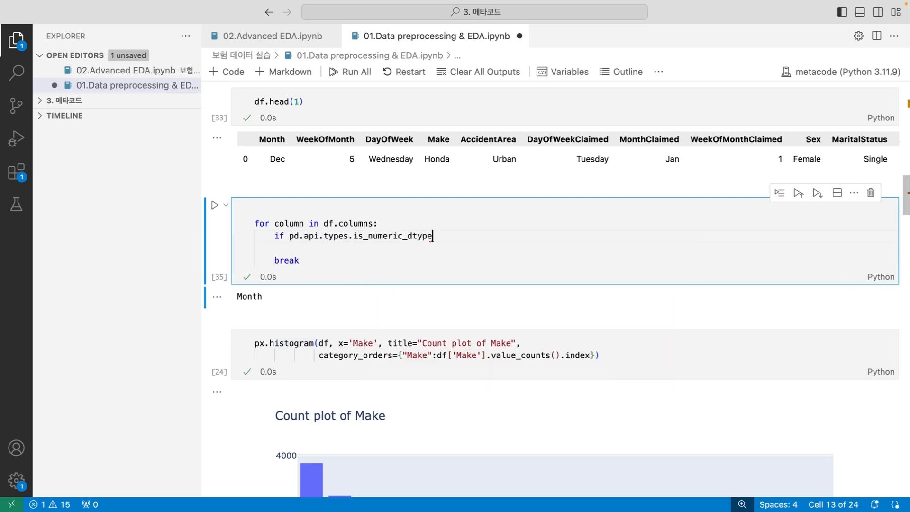
{"action": "type", "text": "("}
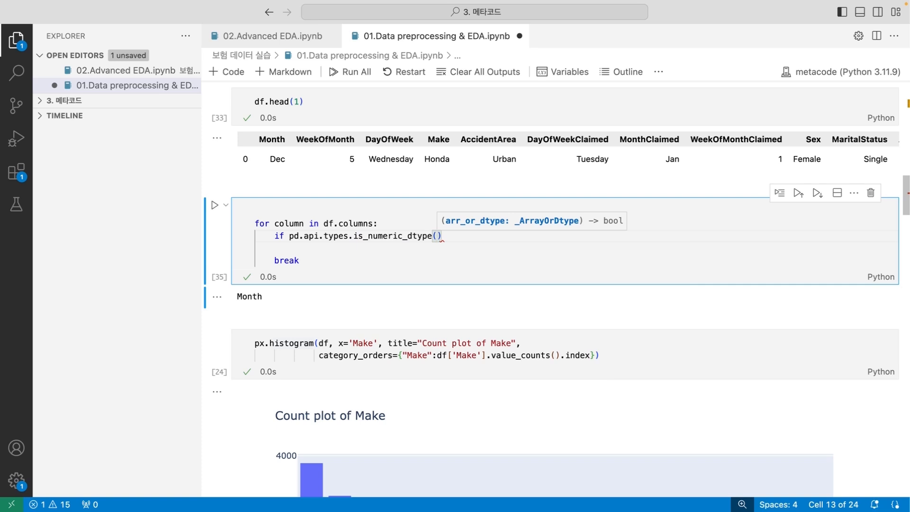
{"action": "type", "text": "df[colu"}
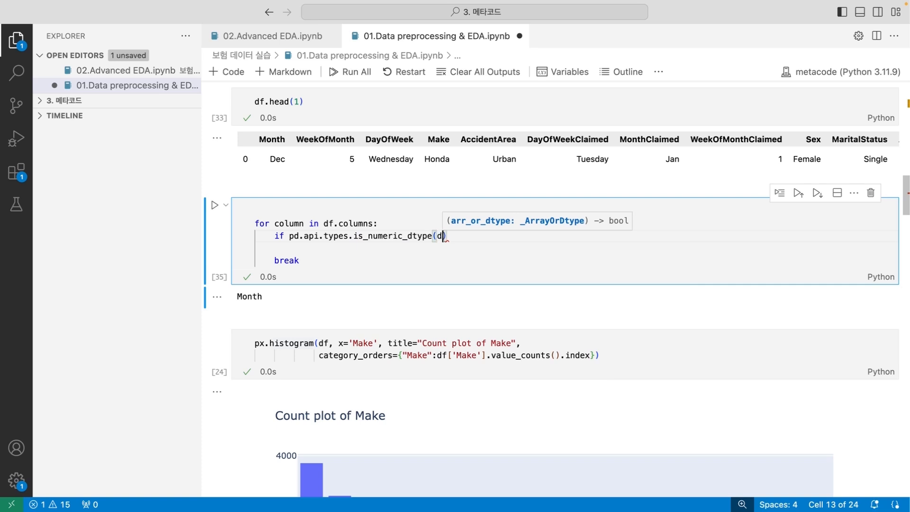
{"action": "key", "text": "Tab"}
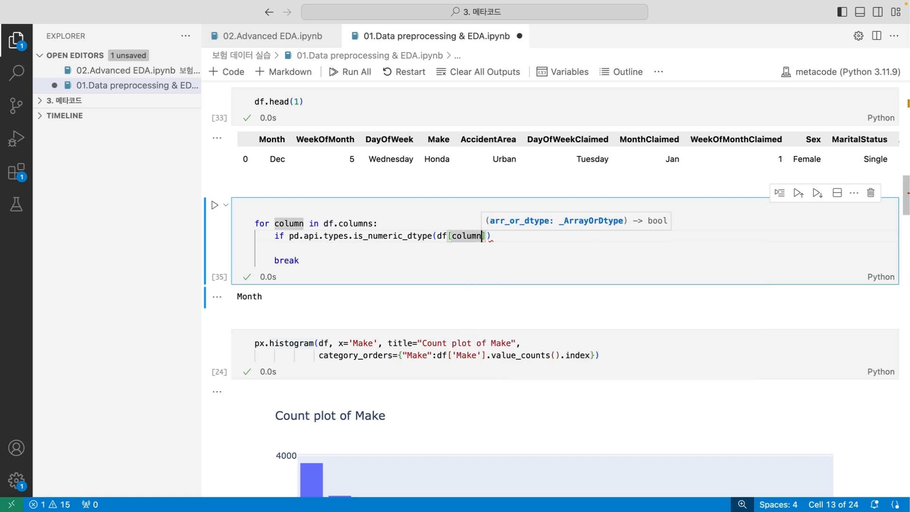
{"action": "type", "text": "]):"}
{"action": "key", "text": "Return"}
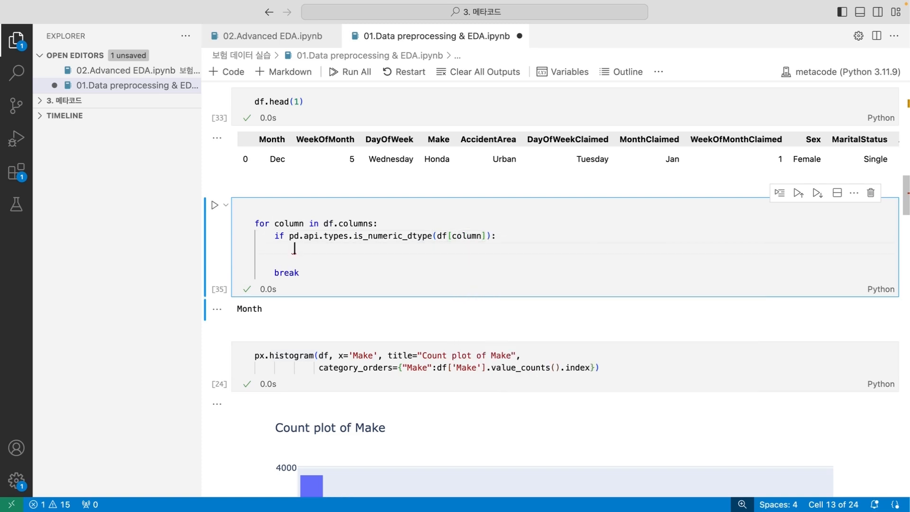
Step: Add print("Numeric") as the body of the is_numeric_dtype condition
{"action": "type", "text": "print(\"N"}
{"action": "type", "text": "umeric"}
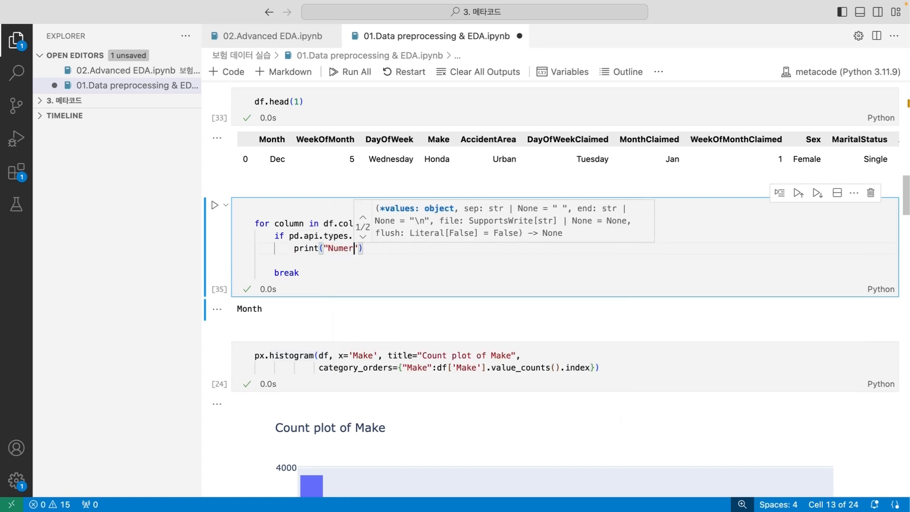
{"action": "key", "text": "Escape"}
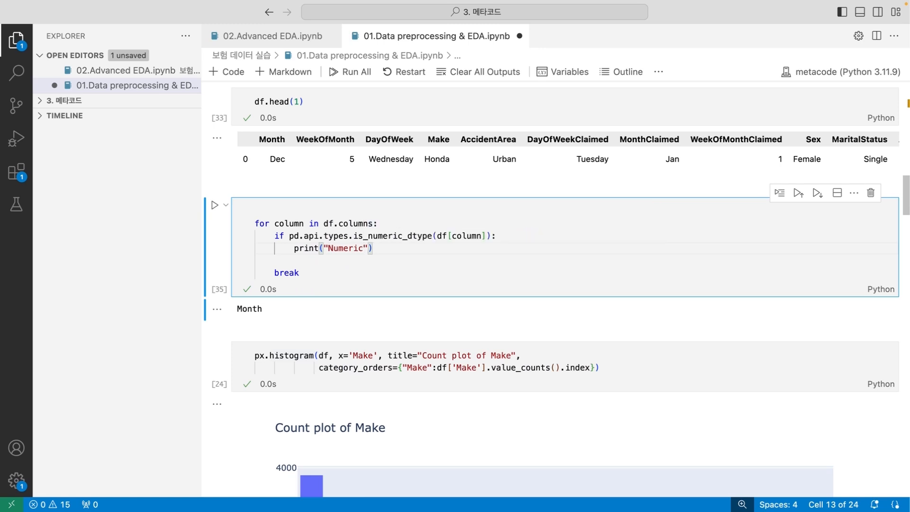
Step: Add print(column) as the loop's first statement, above the if condition, and run the cell
{"action": "key", "text": "Up"}
{"action": "key", "text": "Up"}
{"action": "key", "text": "End"}
{"action": "key", "text": "Return"}
{"action": "type", "text": "print(col"}
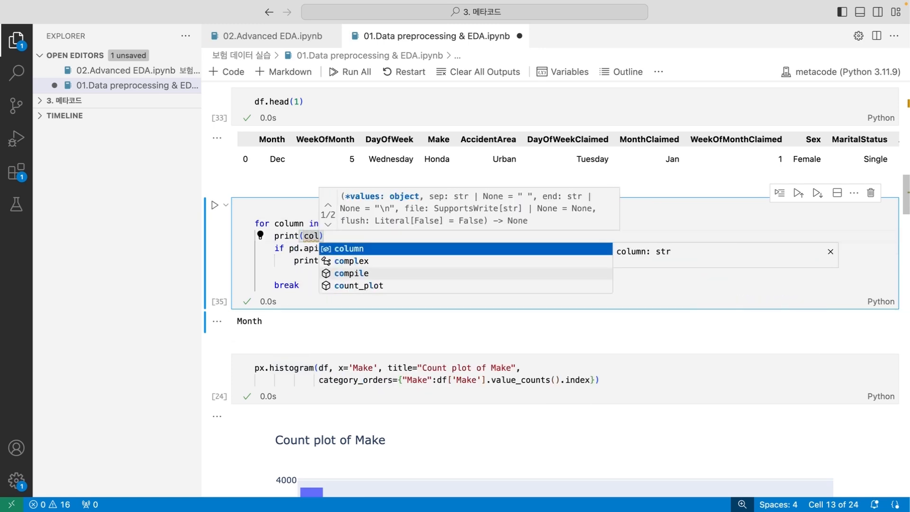
{"action": "key", "text": "Tab"}
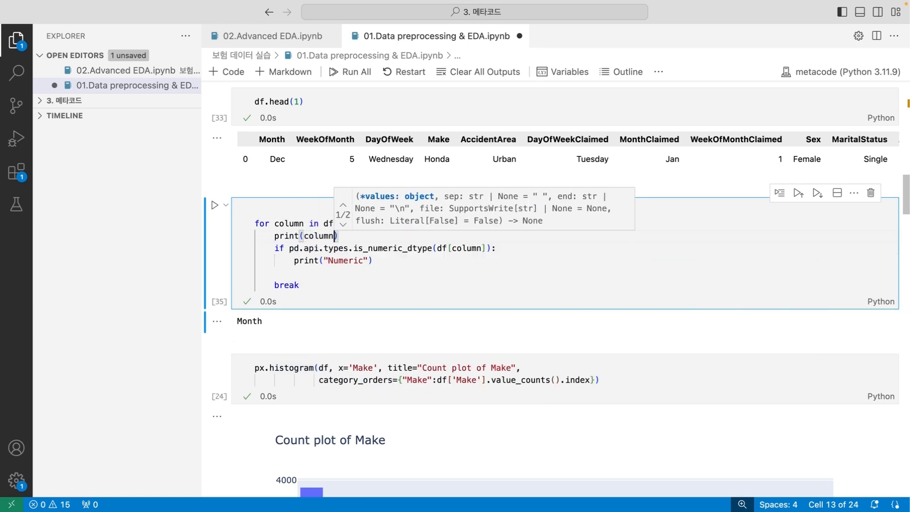
{"action": "key", "text": "ctrl+Return"}
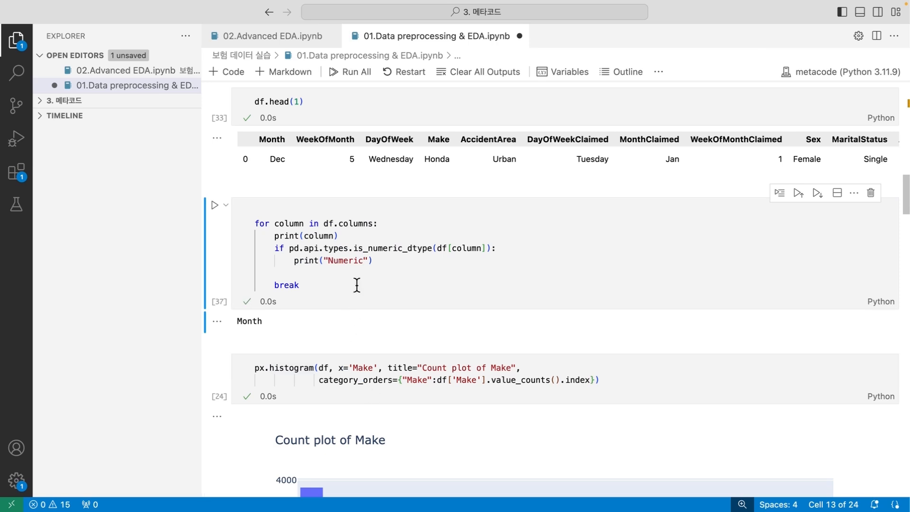
Step: Add an else branch that prints "Not numeric" below the if branch, and rerun the loop cell
{"action": "left_click", "coordinate": [382, 260]}
{"action": "key", "text": "Return"}
{"action": "key", "text": "BackSpace"}
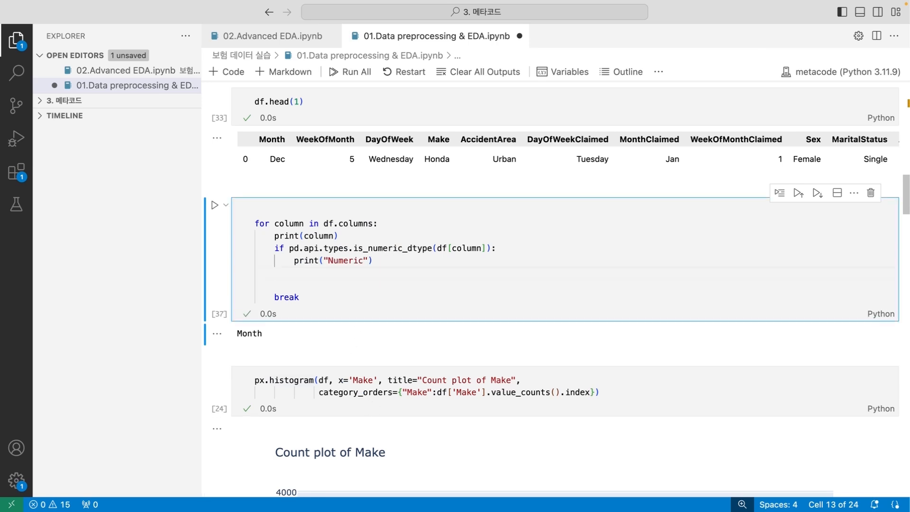
{"action": "type", "text": "else:"}
{"action": "key", "text": "Return"}
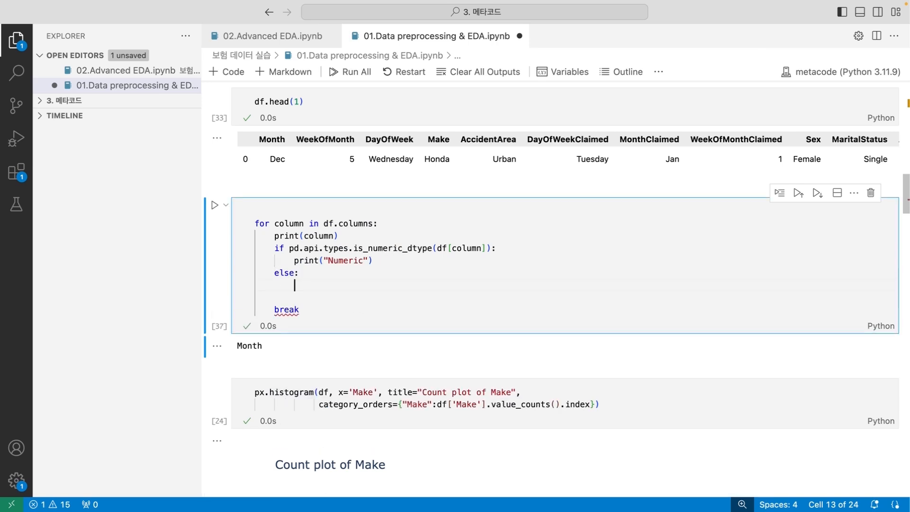
{"action": "type", "text": "print(\"Not numeri"}
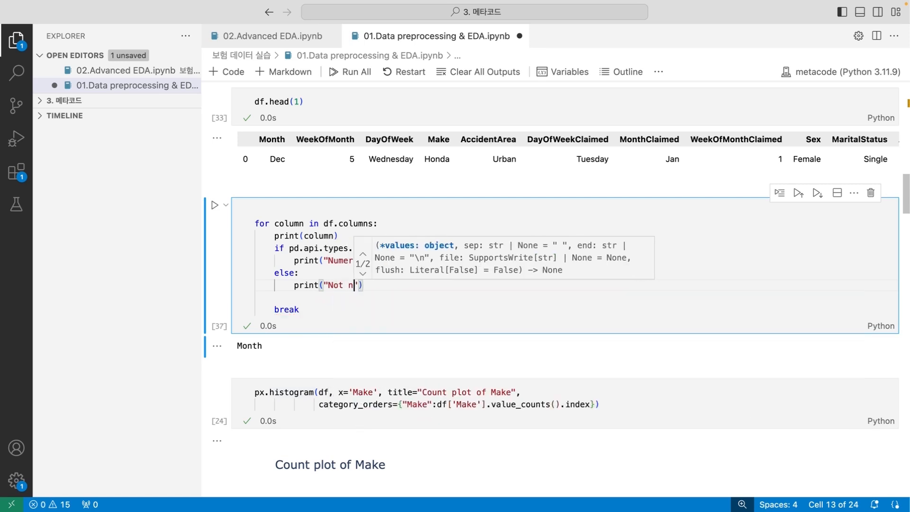
{"action": "type", "text": "c"}
{"action": "key", "text": "ctrl+Return"}
{"action": "scroll", "coordinate": [402, 266], "scroll_direction": "down", "scroll_amount": 2}
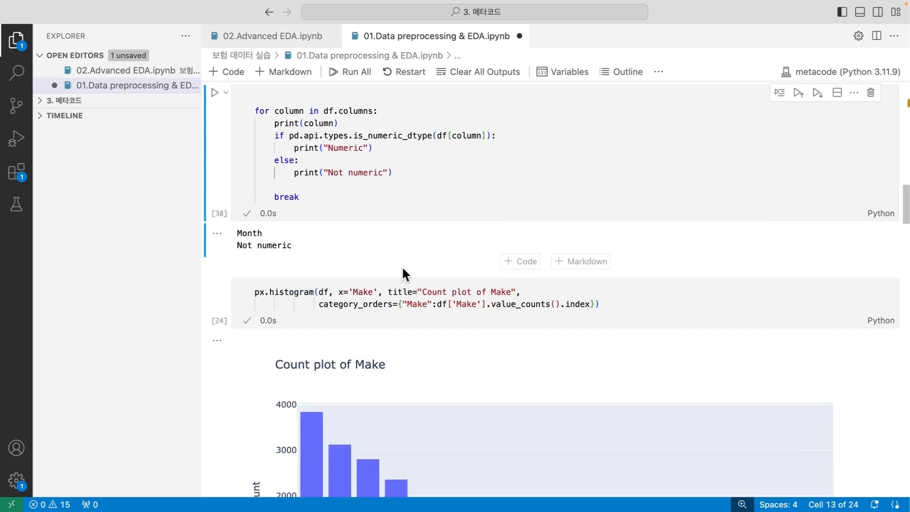
Step: Examine the loop's printed output for the Month column against the is_numeric_dtype condition
{"action": "left_click_drag", "start_coordinate": [240, 252], "coordinate": [292, 247]}
{"action": "scroll", "coordinate": [346, 239], "scroll_direction": "up", "scroll_amount": 1}
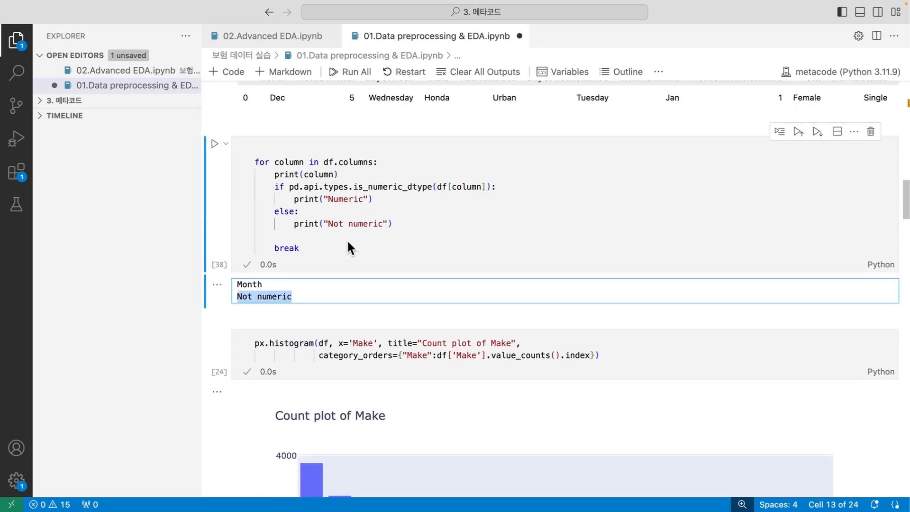
{"action": "double_click", "coordinate": [374, 199]}
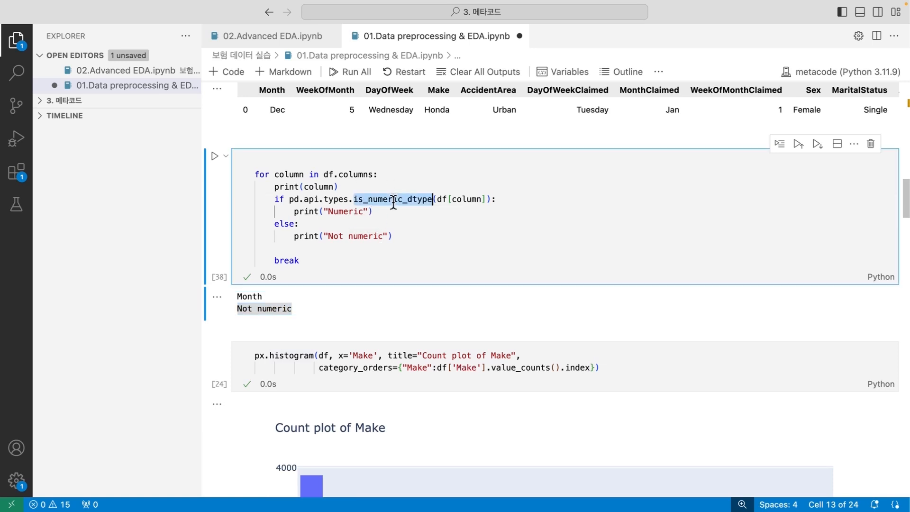
{"action": "scroll", "coordinate": [393, 200], "scroll_direction": "up", "scroll_amount": 1}
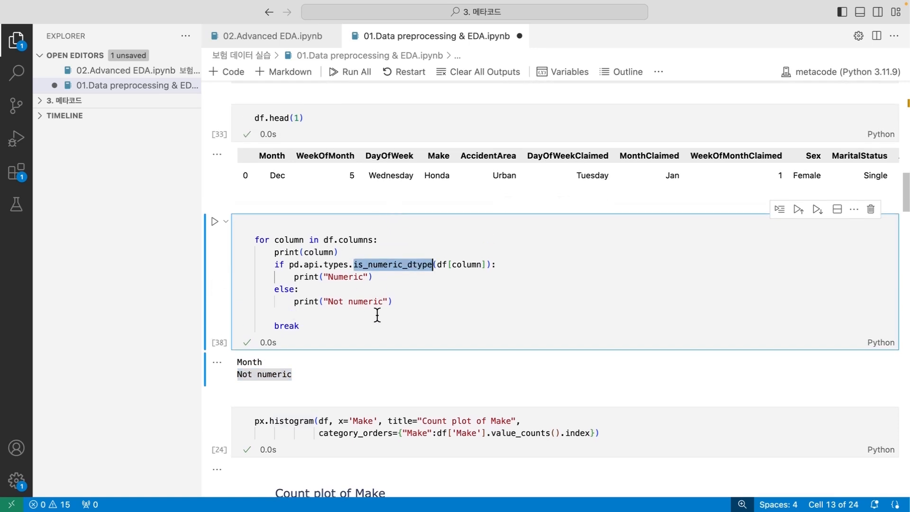
{"action": "scroll", "coordinate": [408, 307], "scroll_direction": "down", "scroll_amount": 1}
{"action": "left_click", "coordinate": [382, 245]}
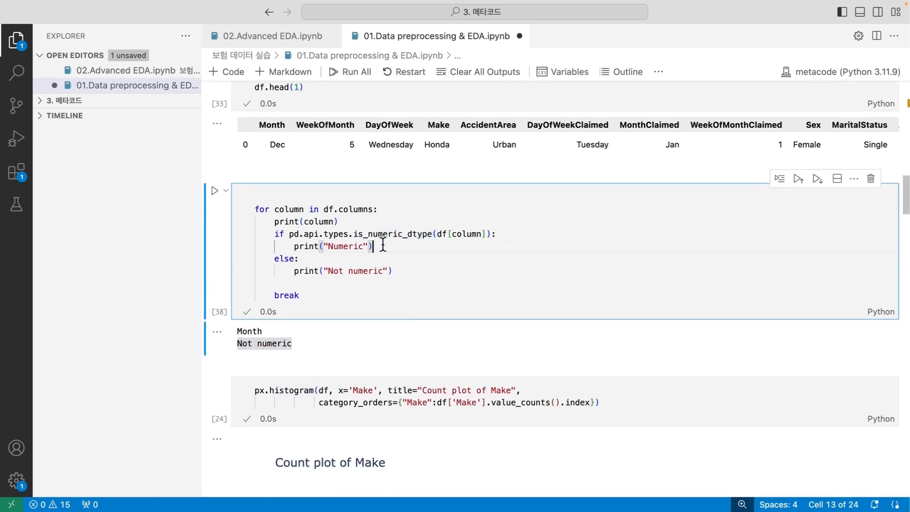
{"action": "scroll", "coordinate": [383, 244], "scroll_direction": "up", "scroll_amount": 1}
{"action": "scroll", "coordinate": [383, 244], "scroll_direction": "down", "scroll_amount": 1}
{"action": "key", "text": "Escape"}
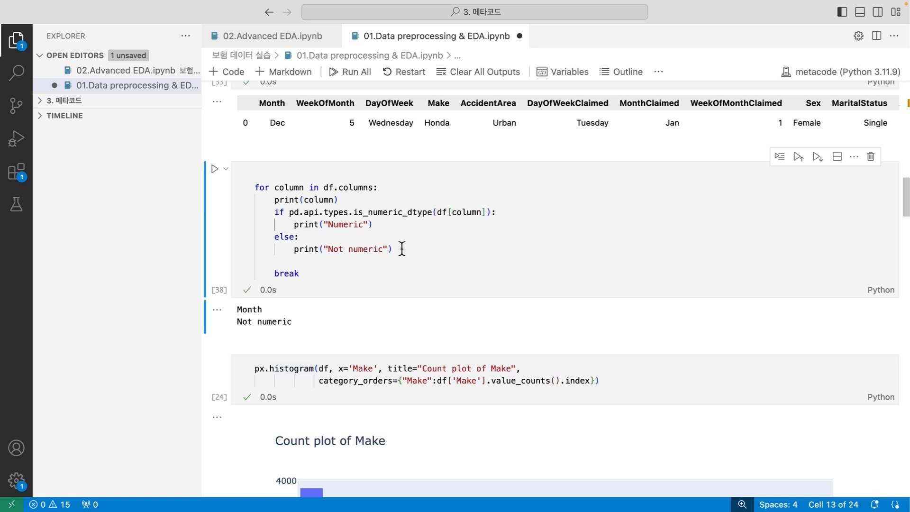
Step: Replace the loop's else: with elif: and add an empty line below it
{"action": "left_click", "coordinate": [400, 248]}
{"action": "left_click", "coordinate": [407, 232]}
{"action": "key", "text": "shift+super+Left"}
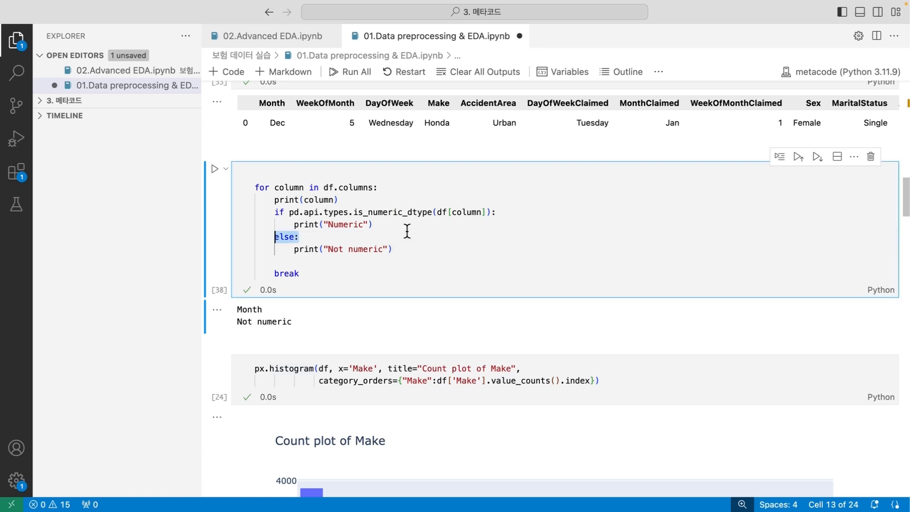
{"action": "type", "text": "ifelse"}
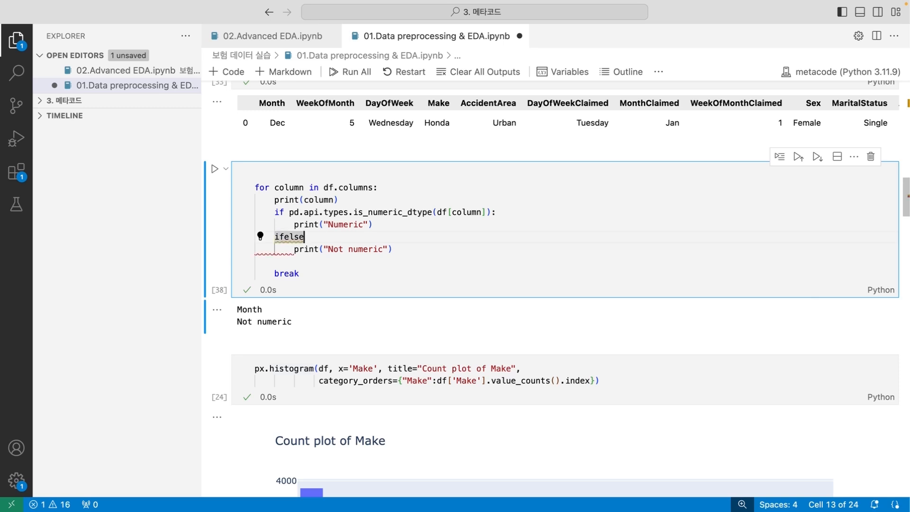
{"action": "key", "text": "BackSpace"}
{"action": "key", "text": "BackSpace"}
{"action": "key", "text": "BackSpace"}
{"action": "key", "text": "BackSpace"}
{"action": "key", "text": "BackSpace"}
{"action": "key", "text": "BackSpace"}
{"action": "type", "text": "elif:"}
{"action": "key", "text": "Return"}
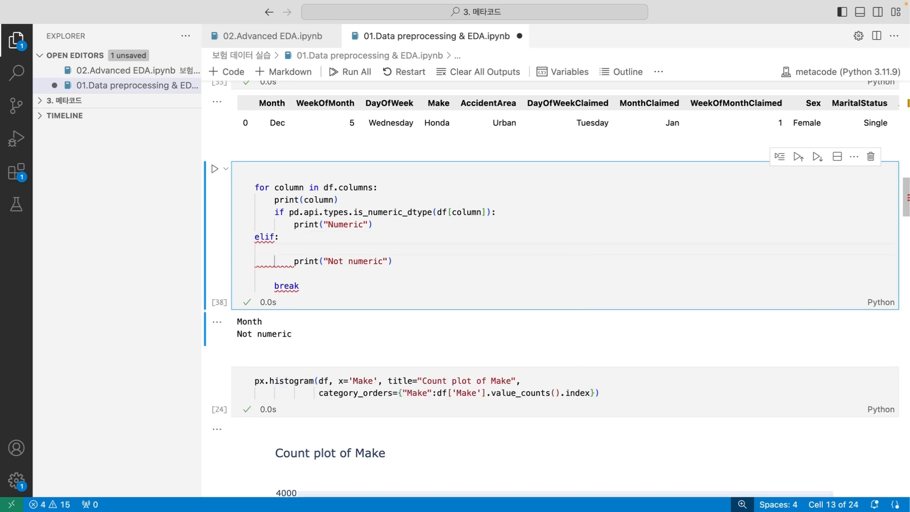
Step: Indent the elif line to align with the if statement inside the loop
{"action": "key", "text": "Tab"}
{"action": "key", "text": "Up"}
{"action": "key", "text": "super+Left"}
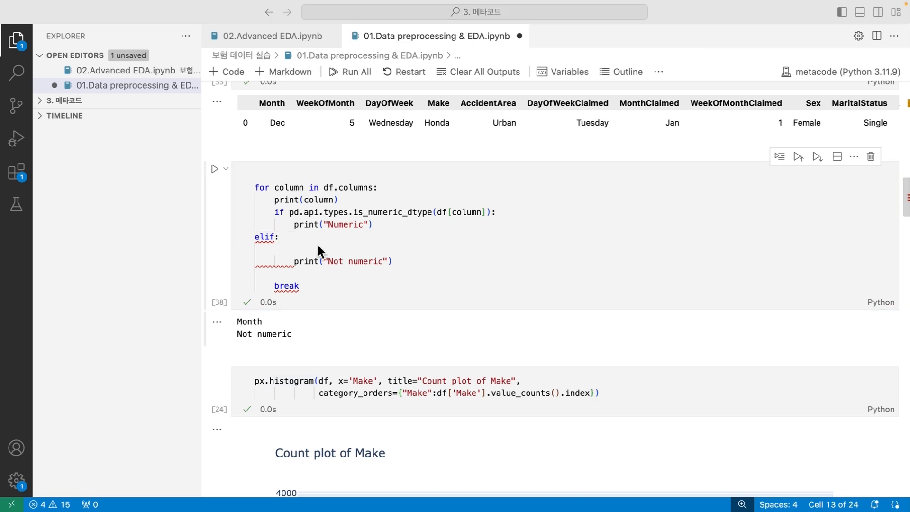
{"action": "key", "text": "alt+Right"}
{"action": "key", "text": "super+Left"}
{"action": "key", "text": "Tab"}
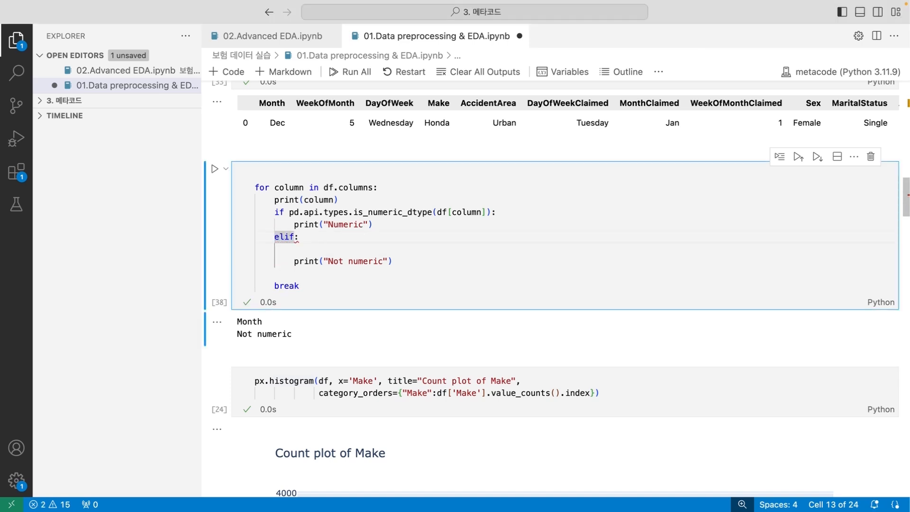
Step: Enter a pd.api.types.is_object_dtype() check of the dataframe column, ending in a colon, on the empty line below elif
{"action": "key", "text": "Down"}
{"action": "type", "text": "pd.api"}
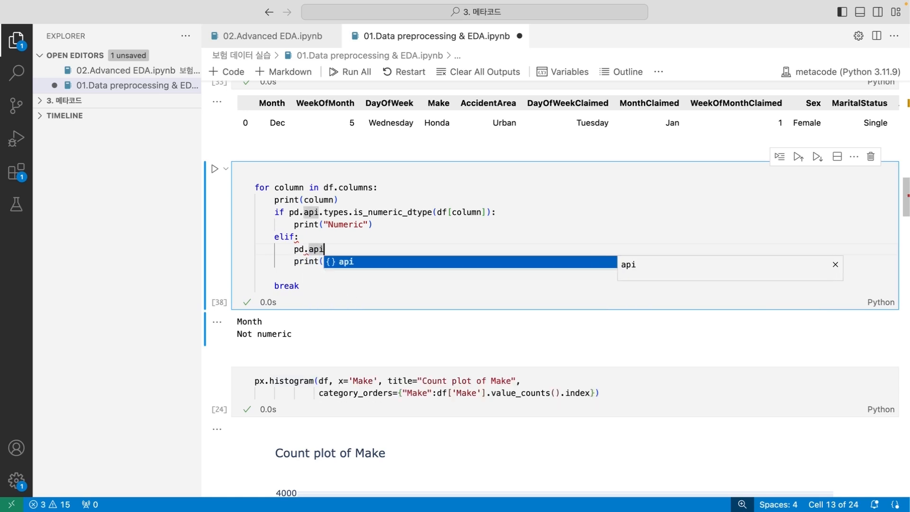
{"action": "type", "text": ".types."}
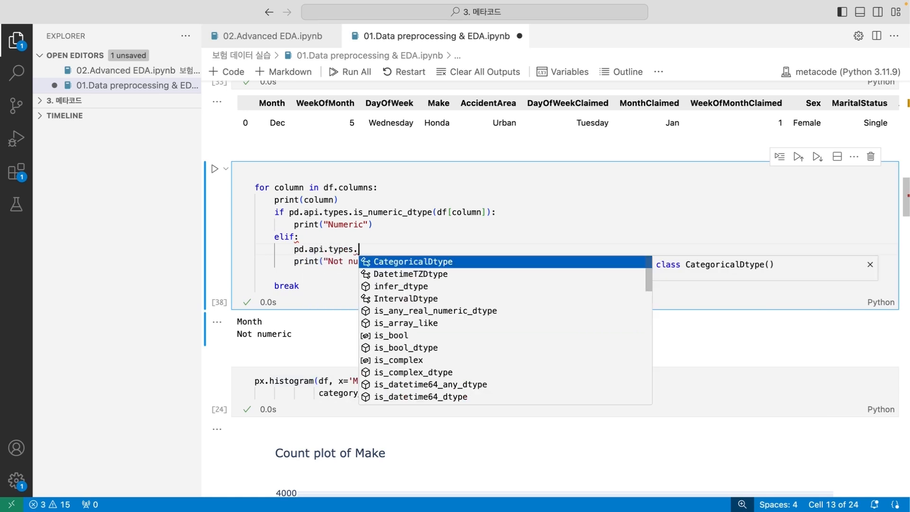
{"action": "type", "text": "is_obj"}
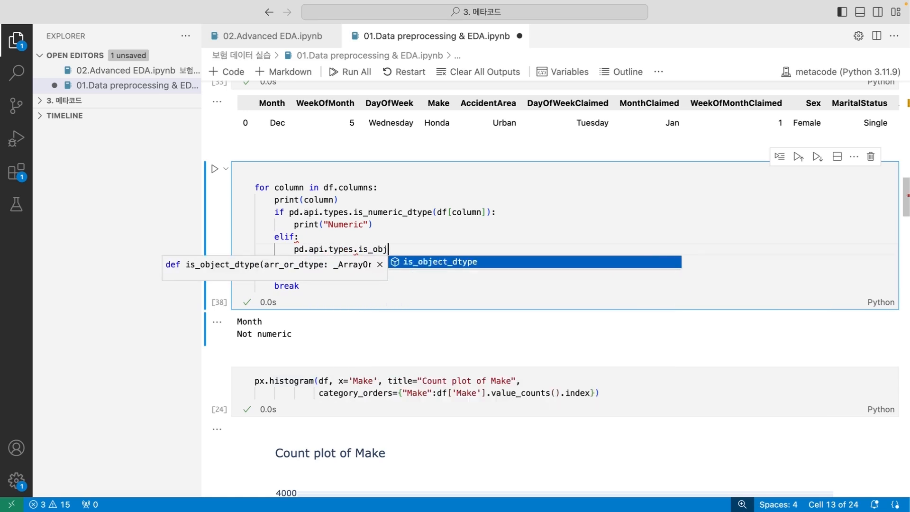
{"action": "key", "text": "Tab"}
{"action": "type", "text": "("}
{"action": "type", "text": "df[co"}
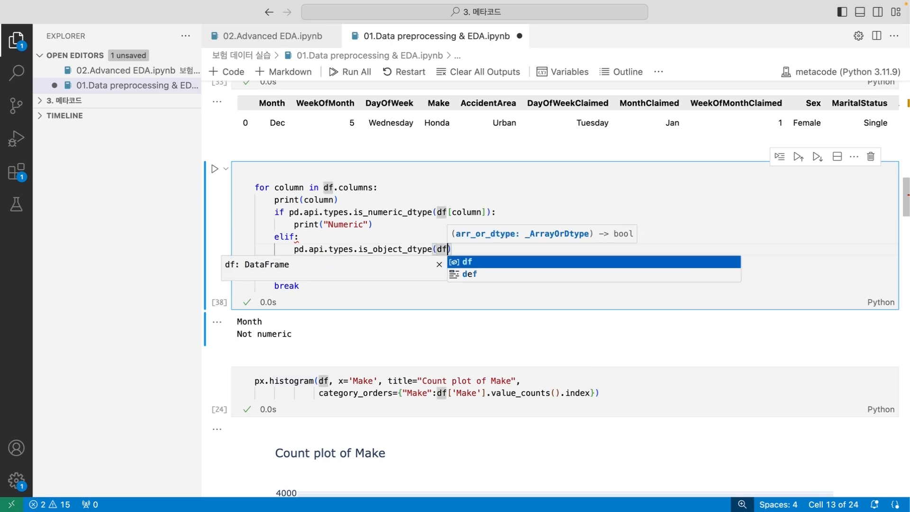
{"action": "type", "text": "umn])"}
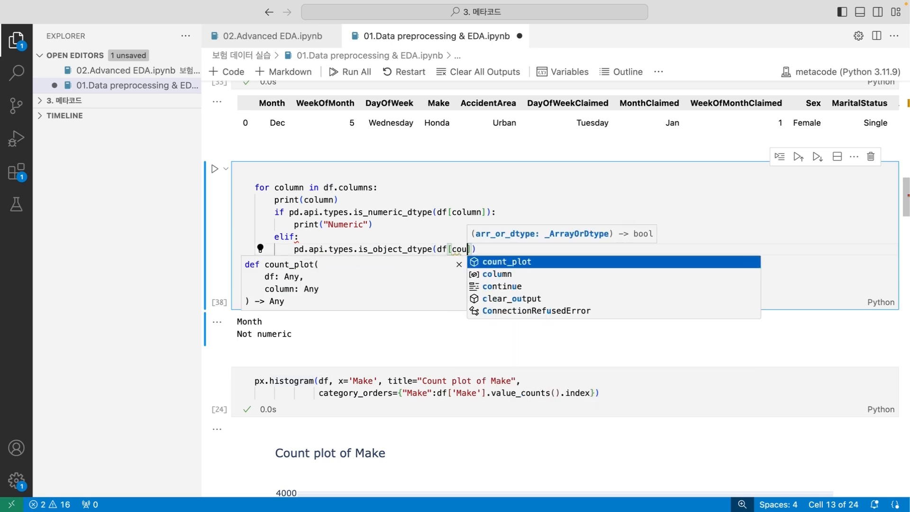
{"action": "type", "text": ":"}
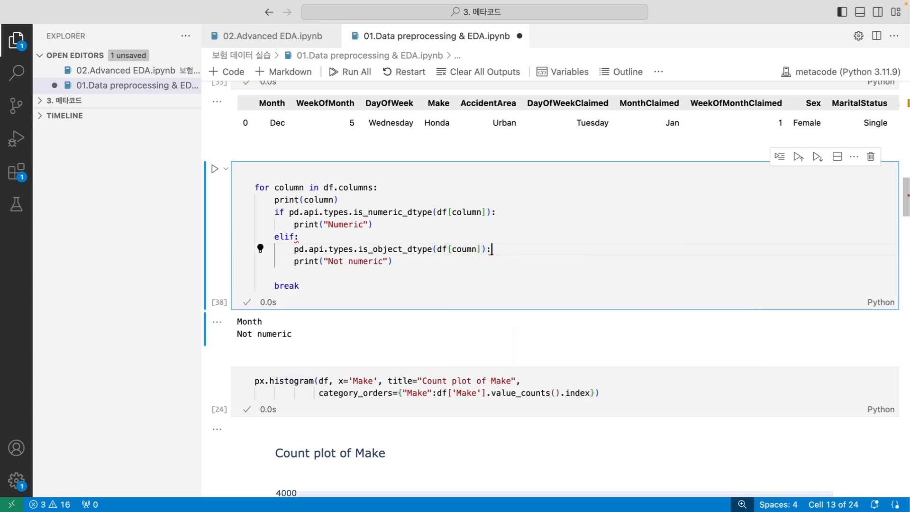
{"action": "key", "text": "Down"}
{"action": "key", "text": "Home"}
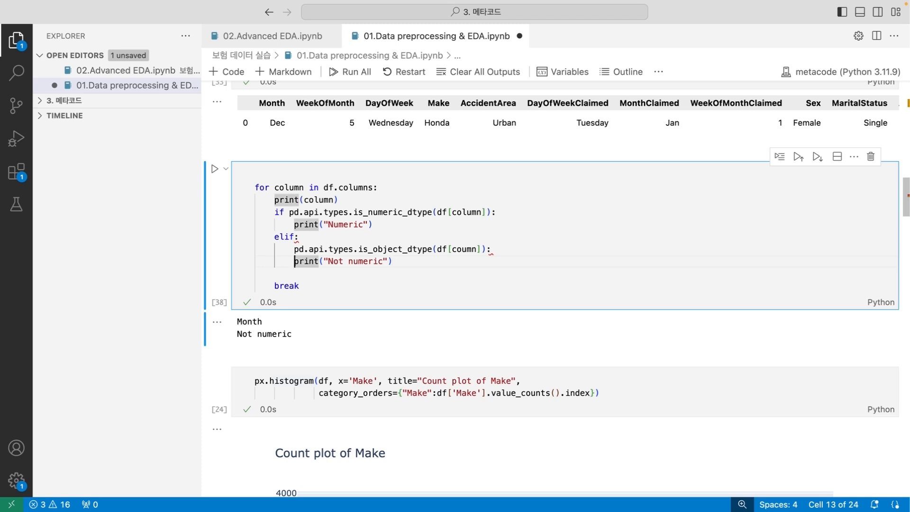
{"action": "key", "text": "shift+End"}
{"action": "key", "text": "Tab"}
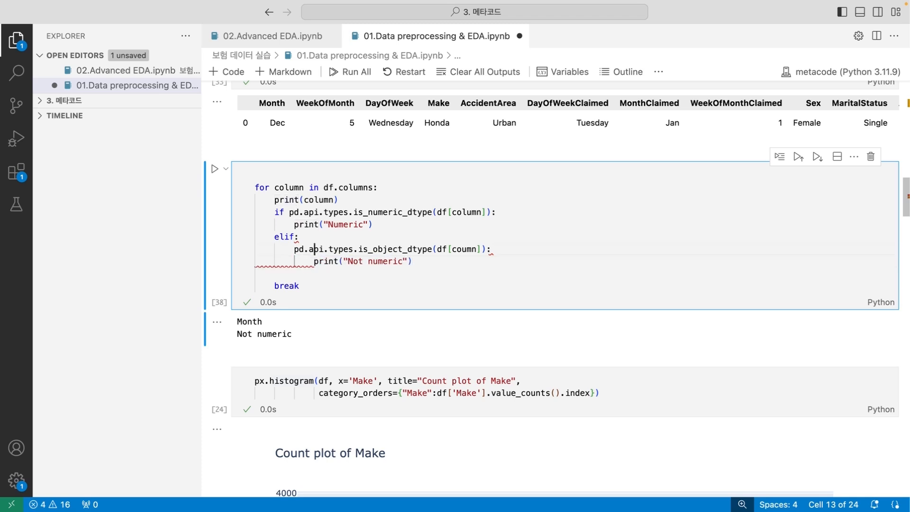
{"action": "key", "text": "Down"}
{"action": "key", "text": "shift+Home"}
{"action": "key", "text": "BackSpace"}
{"action": "key", "text": "BackSpace"}
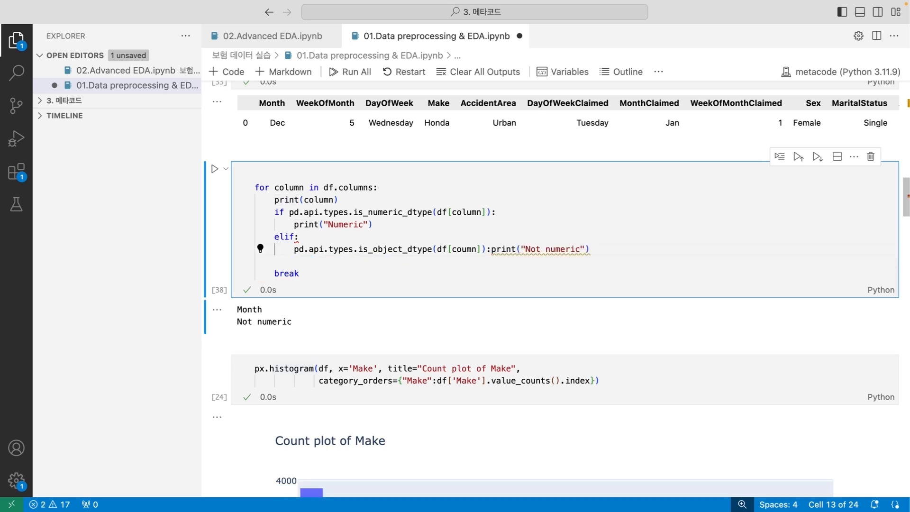
{"action": "key", "text": "Return"}
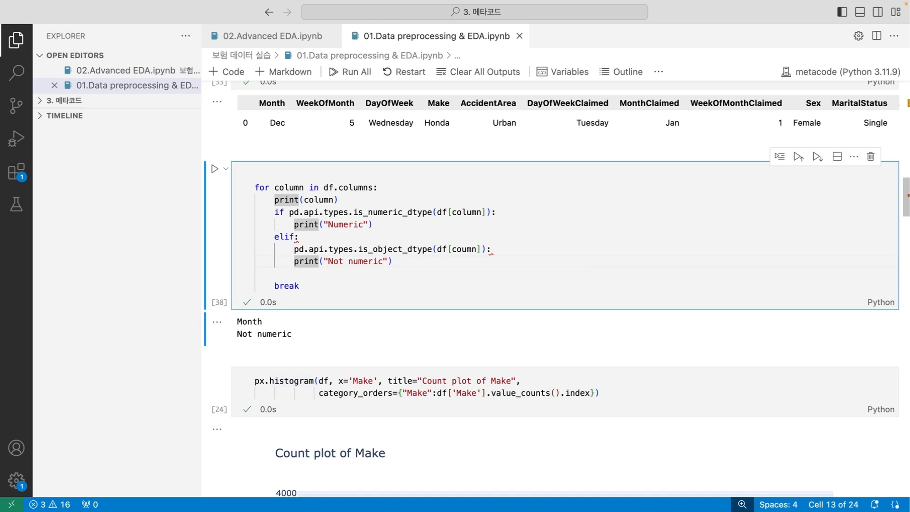
Step: Move the is_object_dtype check up onto the elif line as its condition and remove the empty line left below it
{"action": "key", "text": "Up"}
{"action": "key", "text": "End"}
{"action": "key", "text": "BackSpace"}
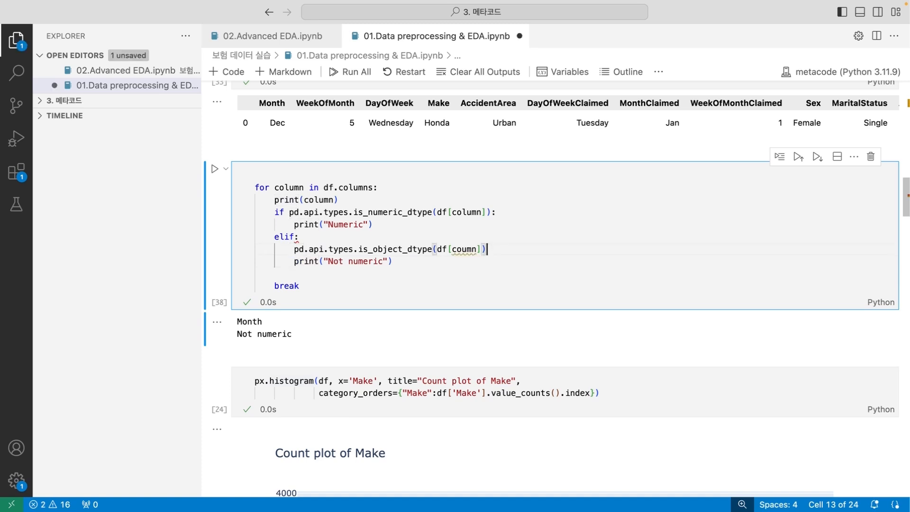
{"action": "key", "text": "shift+Home"}
{"action": "key", "text": "ctrl+c"}
{"action": "key", "text": "BackSpace"}
{"action": "key", "text": "Up"}
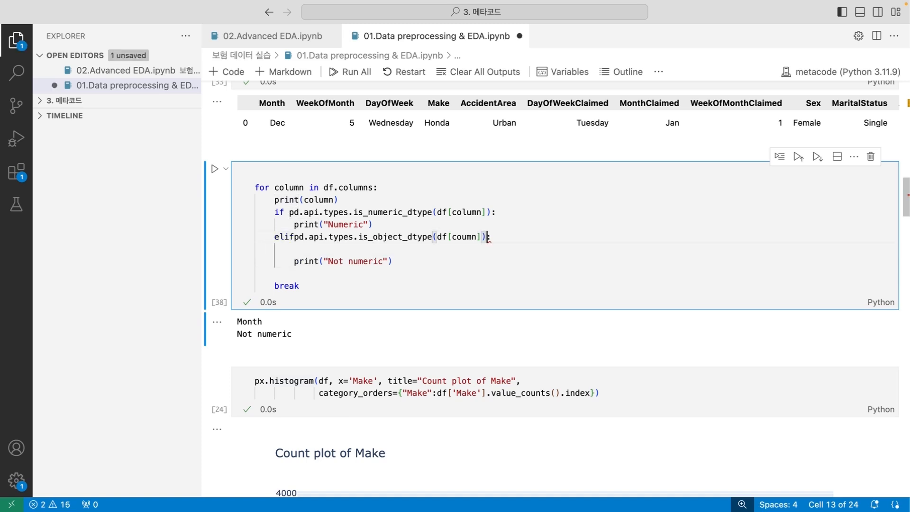
{"action": "key", "text": "ctrl+v"}
{"action": "key", "text": "Down"}
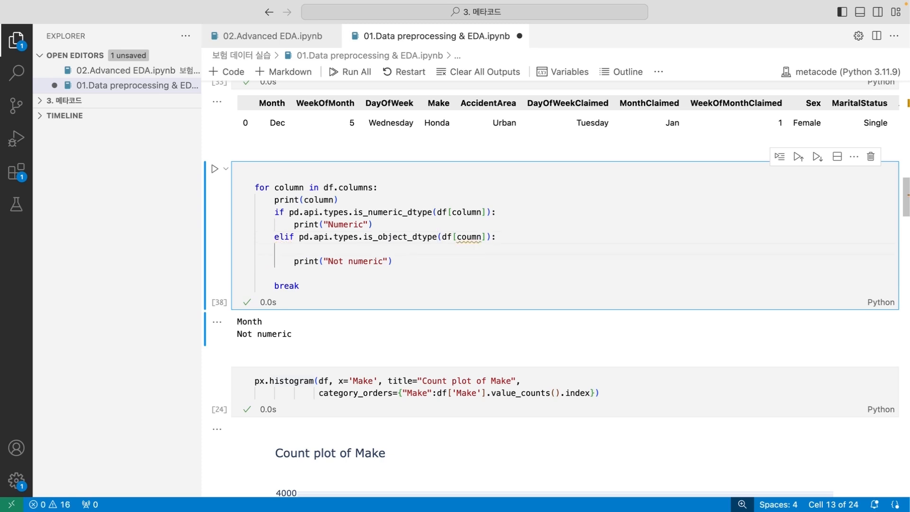
{"action": "key", "text": "shift+Home"}
{"action": "key", "text": "BackSpace"}
{"action": "key", "text": "BackSpace"}
Step: Change the elif branch's printed text to "object"
{"action": "key", "text": "Down"}
{"action": "key", "text": "Left"}
{"action": "key", "text": "Left"}
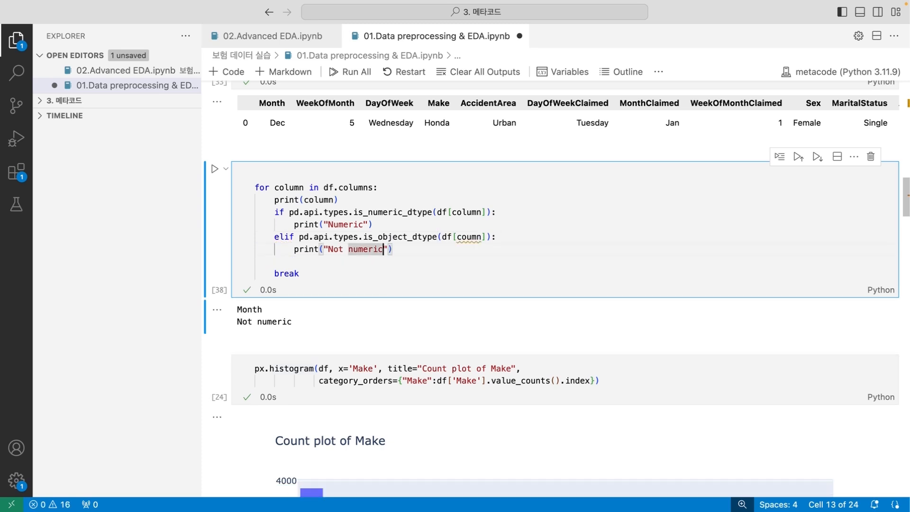
{"action": "key", "text": "alt+shift+Left"}
{"action": "key", "text": "alt+shift+Left"}
{"action": "type", "text": "object"}
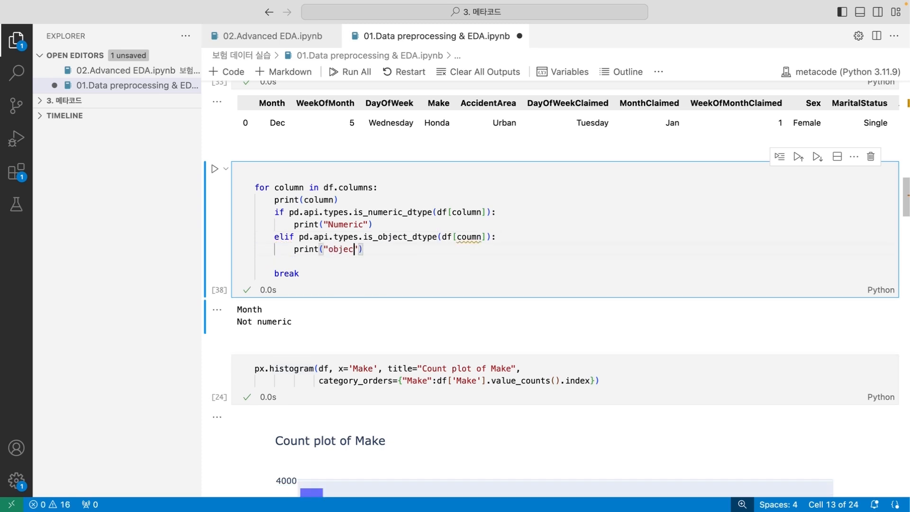
Step: Correct the misspelled coumn to column in the elif condition and run the loop cell
{"action": "type", "text": "column"}
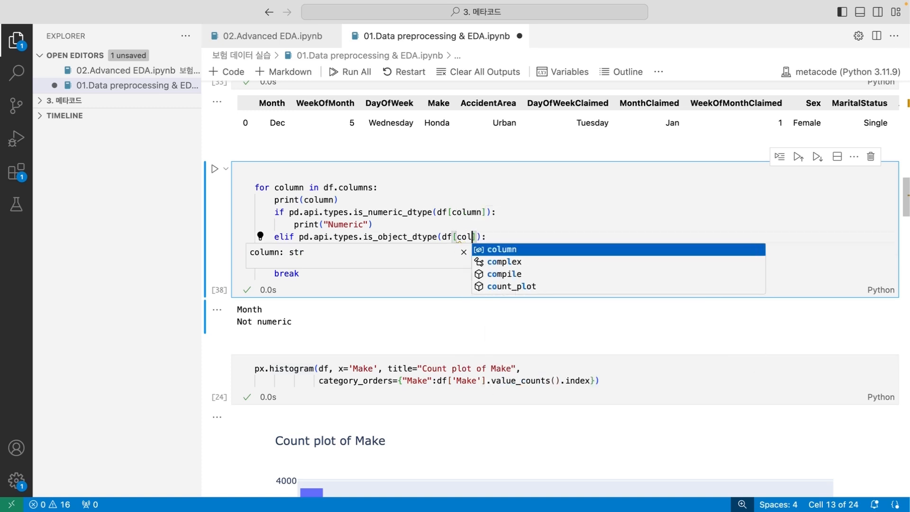
{"action": "key", "text": "ctrl+Return"}
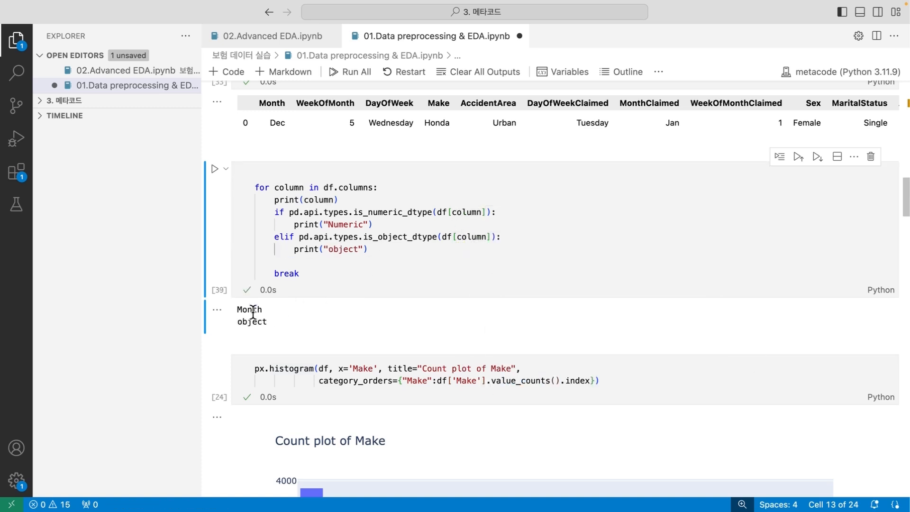
{"action": "double_click", "coordinate": [248, 310]}
{"action": "left_click_drag", "start_coordinate": [258, 324], "coordinate": [258, 324]}
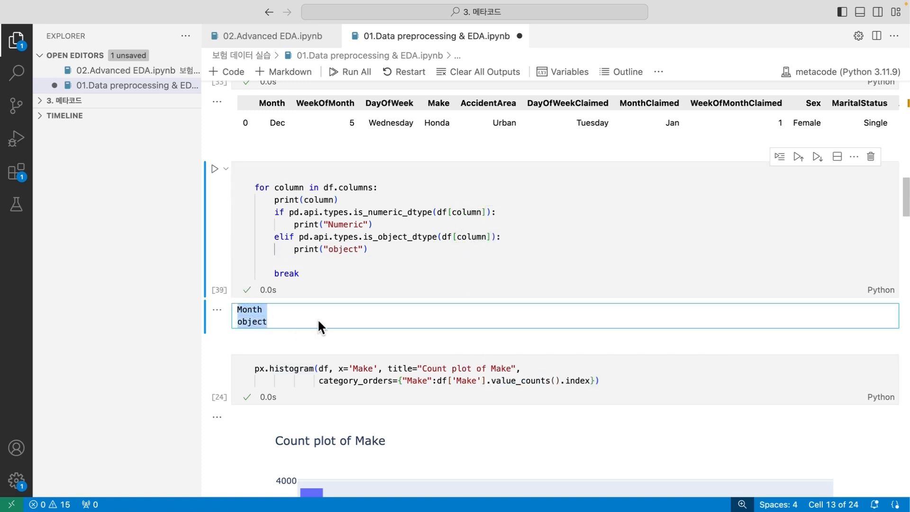
{"action": "left_click", "coordinate": [333, 262]}
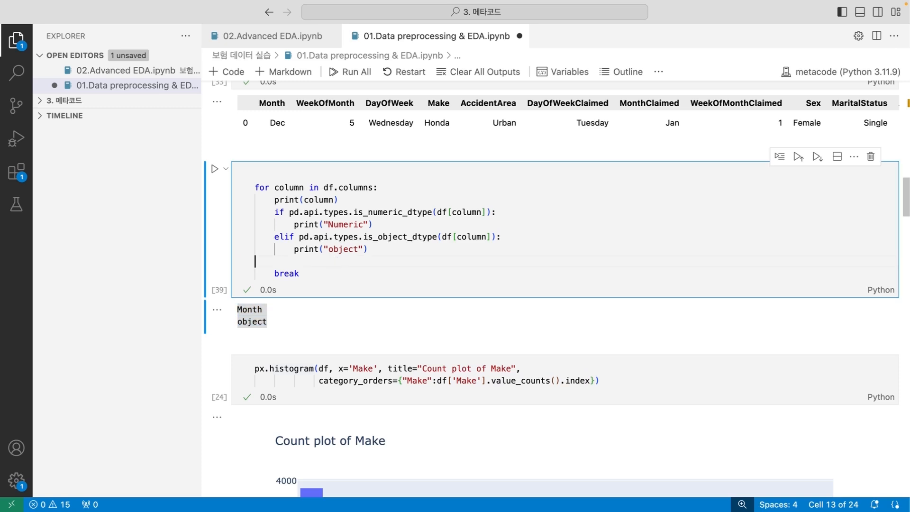
{"action": "type", "text": "print(column"}
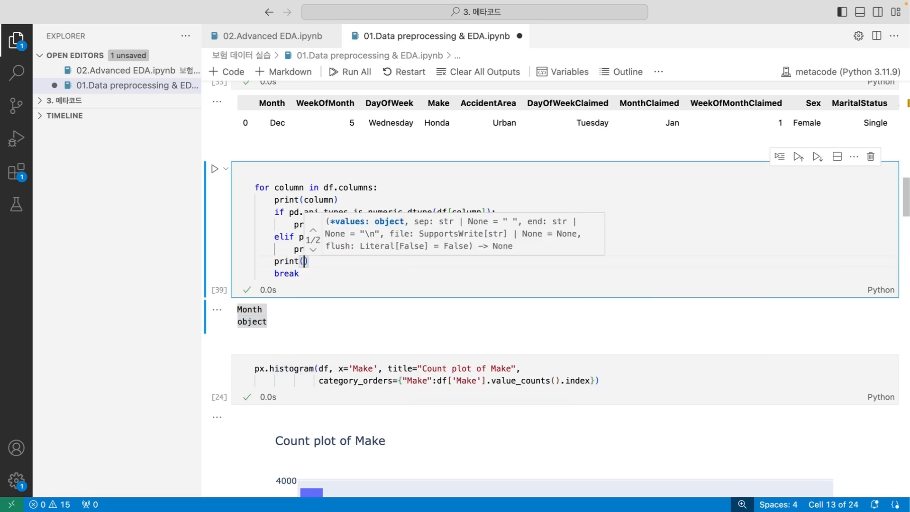
{"action": "type", "text": ","}
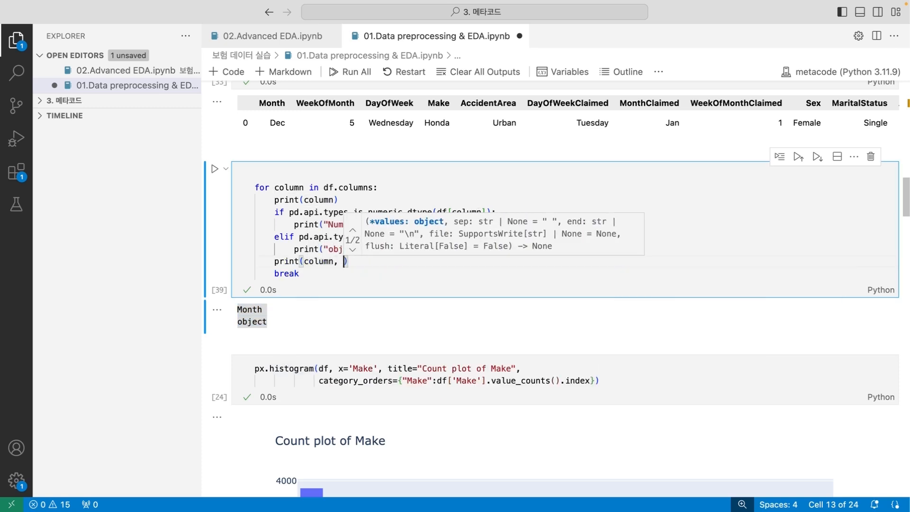
{"action": "key", "text": "Escape"}
{"action": "double_click", "coordinate": [305, 223]}
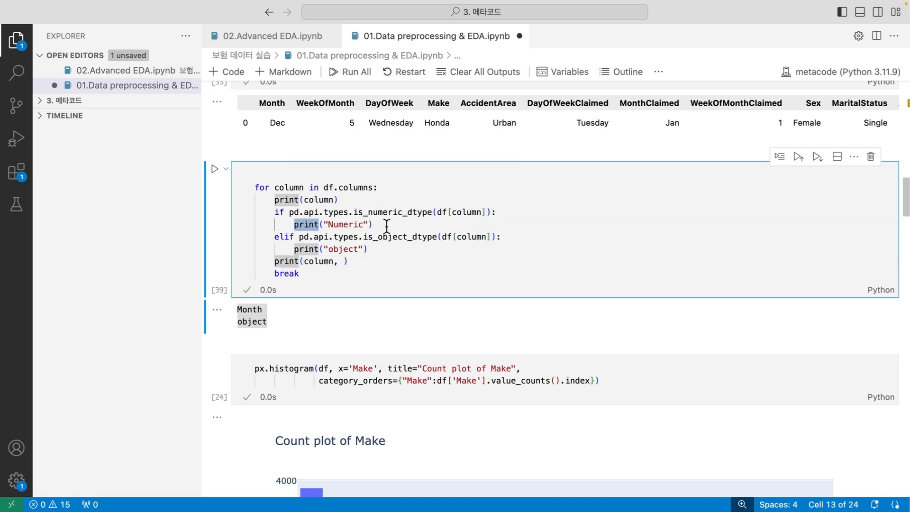
{"action": "left_click", "coordinate": [366, 256]}
{"action": "key", "text": "shift+Home"}
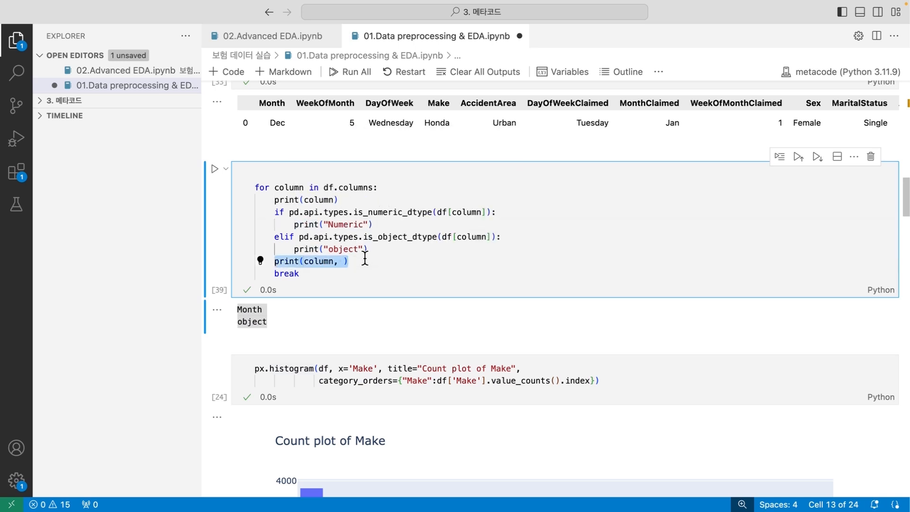
{"action": "key", "text": "BackSpace"}
Step: Comment out the loop's break statement and rerun the cell for all columns
{"action": "key", "text": "Down"}
{"action": "key", "text": "shift+End"}
{"action": "key", "text": "super+slash"}
{"action": "key", "text": "ctrl+Return"}
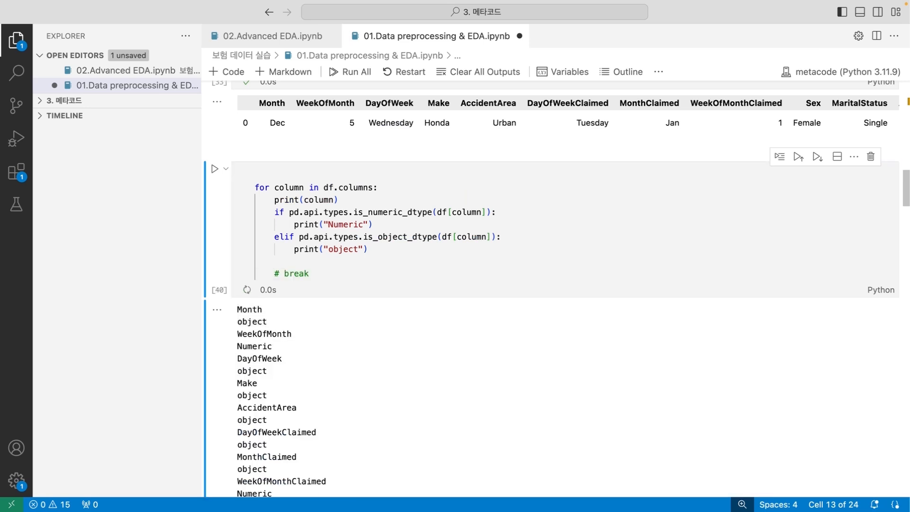
Step: Examine the printed column types, checking entries such as Make, MonthClaimed, Sex and Age
{"action": "scroll", "coordinate": [346, 252], "scroll_direction": "down", "scroll_amount": 3}
{"action": "left_click_drag", "start_coordinate": [263, 237], "coordinate": [248, 268]}
{"action": "double_click", "coordinate": [246, 263]}
{"action": "scroll", "coordinate": [304, 284], "scroll_direction": "down", "scroll_amount": 2}
{"action": "double_click", "coordinate": [247, 259]}
{"action": "scroll", "coordinate": [248, 268], "scroll_direction": "down", "scroll_amount": 3}
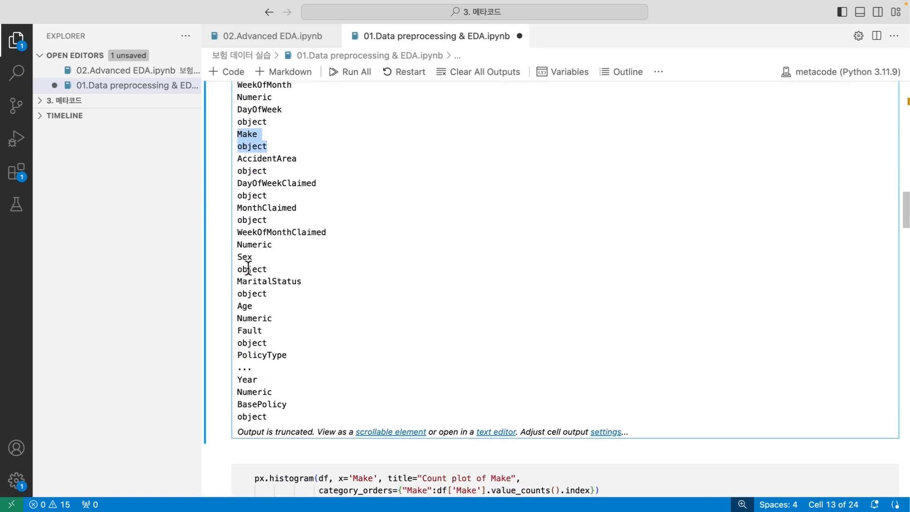
{"action": "double_click", "coordinate": [248, 208]}
{"action": "left_click_drag", "start_coordinate": [249, 208], "coordinate": [248, 220]}
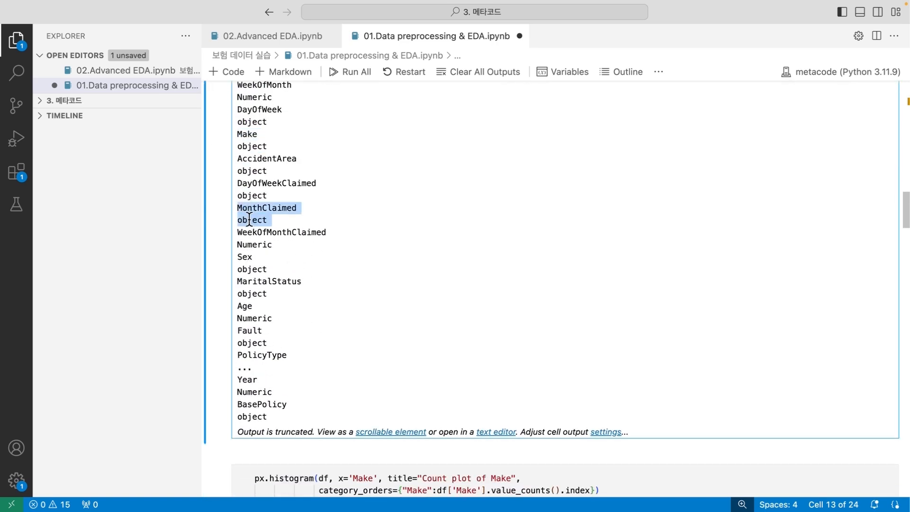
{"action": "double_click", "coordinate": [245, 257]}
{"action": "left_click_drag", "start_coordinate": [245, 256], "coordinate": [251, 268]}
{"action": "left_click", "coordinate": [265, 316]}
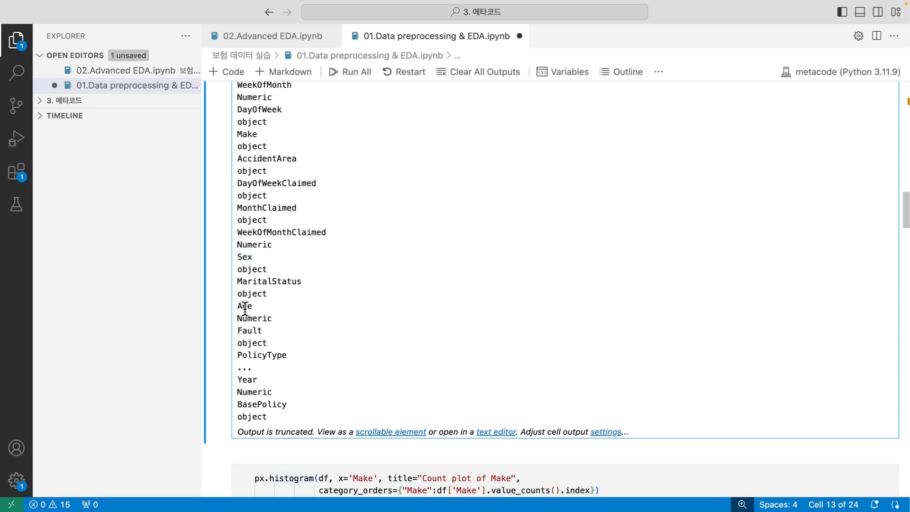
Step: Delete the commented-out break line from the end of the loop
{"action": "scroll", "coordinate": [337, 260], "scroll_direction": "up", "scroll_amount": 5}
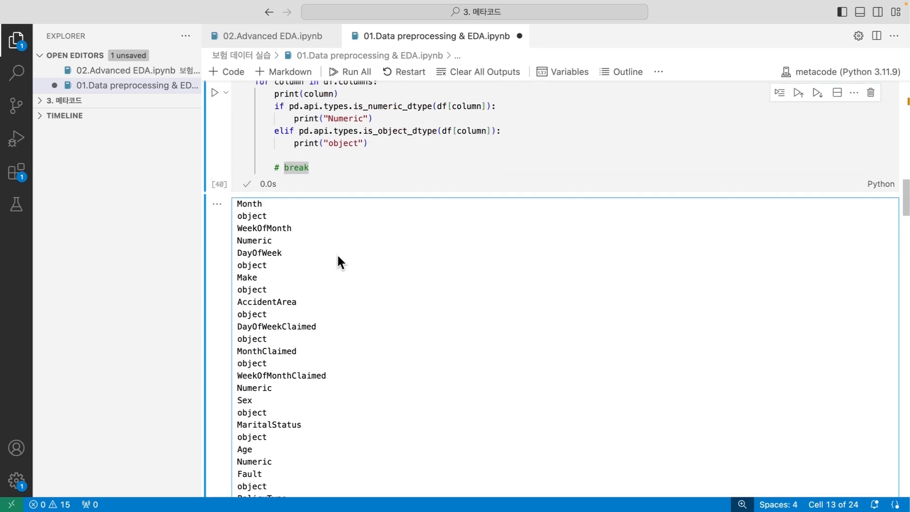
{"action": "left_click", "coordinate": [319, 164]}
{"action": "left_click_drag", "start_coordinate": [319, 164], "coordinate": [368, 156]}
{"action": "scroll", "coordinate": [368, 156], "scroll_direction": "up", "scroll_amount": 2}
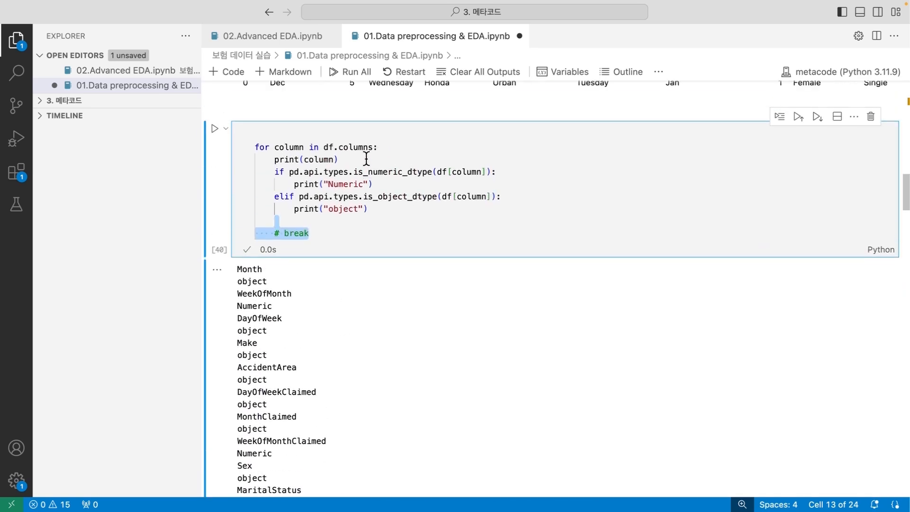
{"action": "key", "text": "BackSpace"}
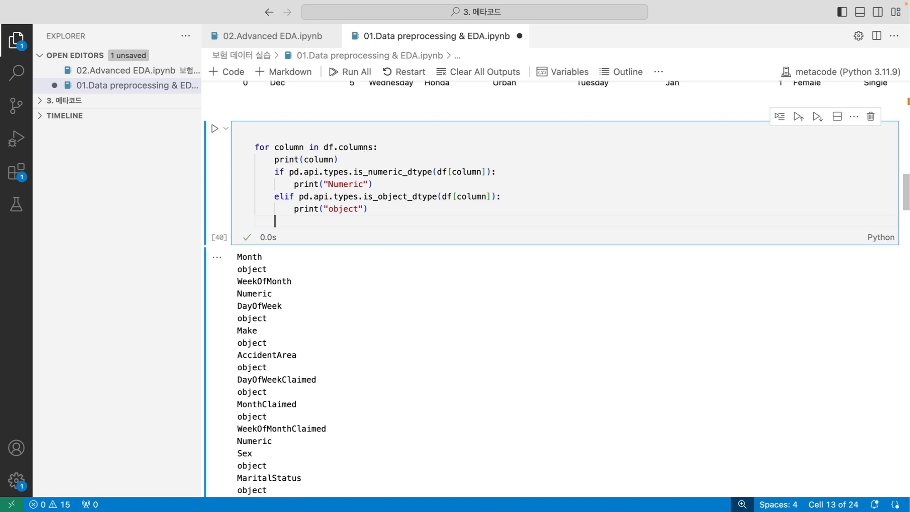
Step: Comment out the loop's print(column) line and initialise an empty list with fig_list = list() above the loop
{"action": "left_click", "coordinate": [348, 160]}
{"action": "key", "text": "ctrl+slash"}
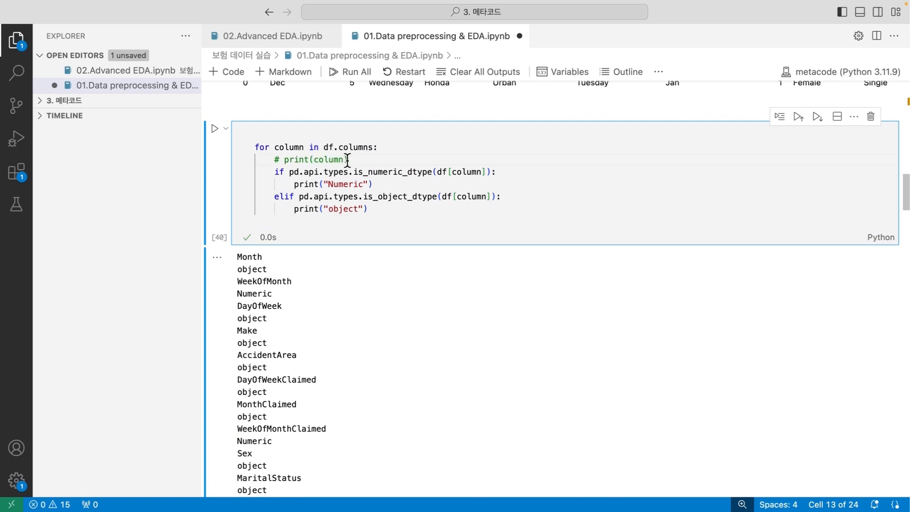
{"action": "scroll", "coordinate": [347, 160], "scroll_direction": "up", "scroll_amount": 5}
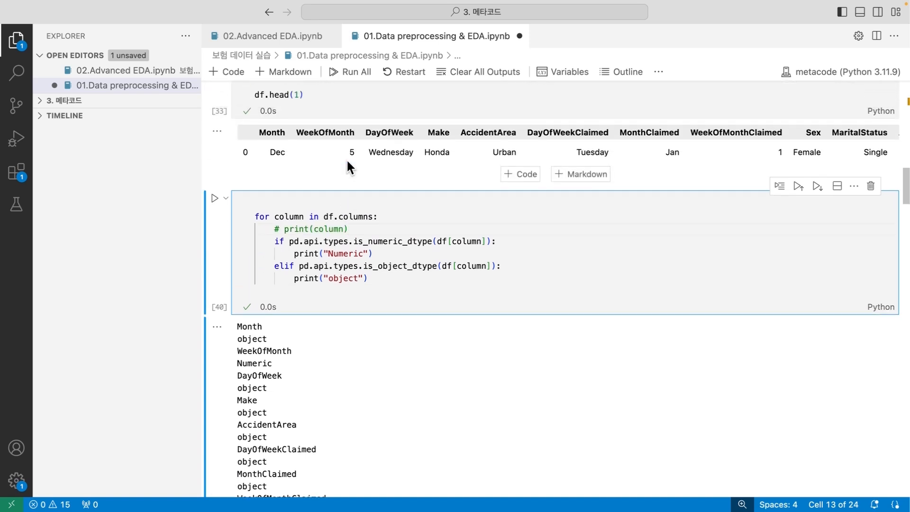
{"action": "scroll", "coordinate": [346, 158], "scroll_direction": "down", "scroll_amount": 3}
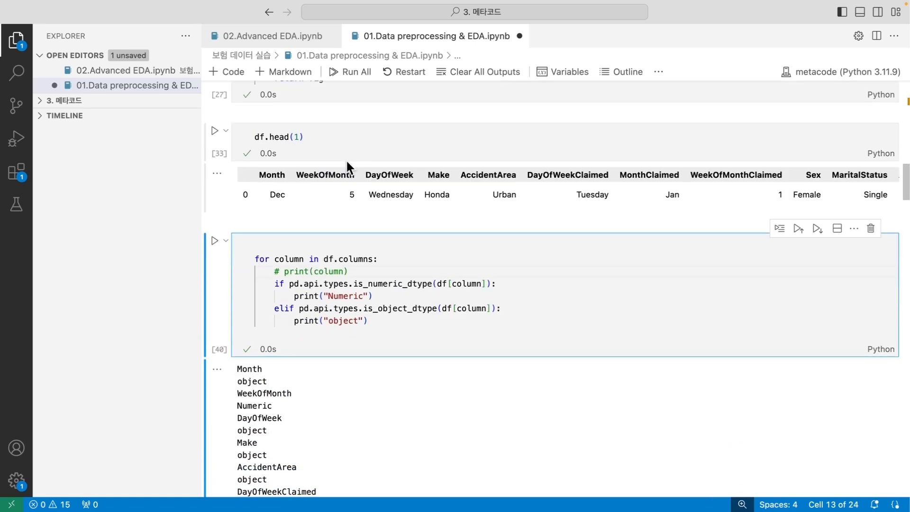
{"action": "key", "text": "Up"}
{"action": "key", "text": "Up"}
{"action": "key", "text": "Return"}
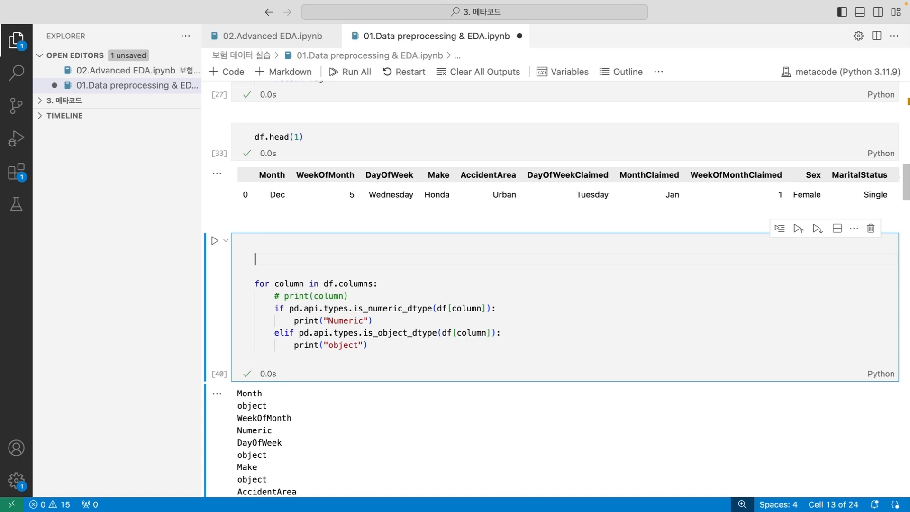
{"action": "type", "text": "fig"}
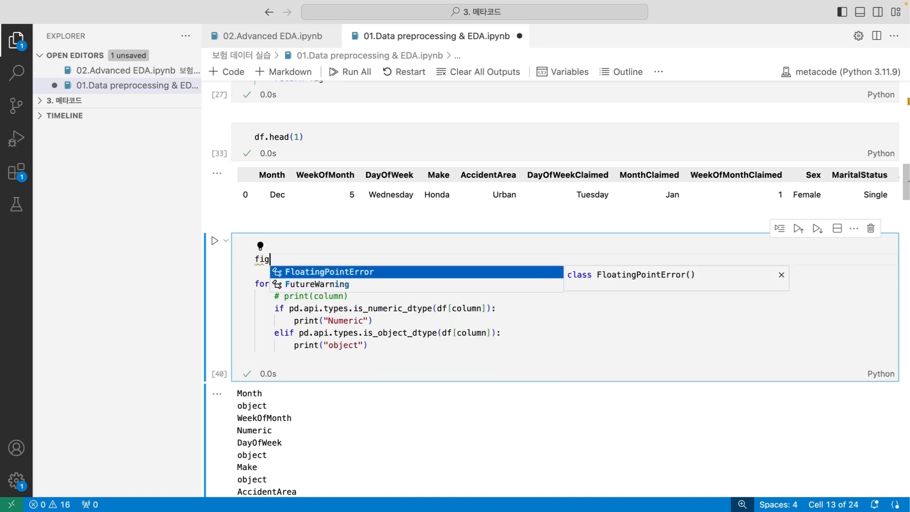
{"action": "type", "text": "_list = list()"}
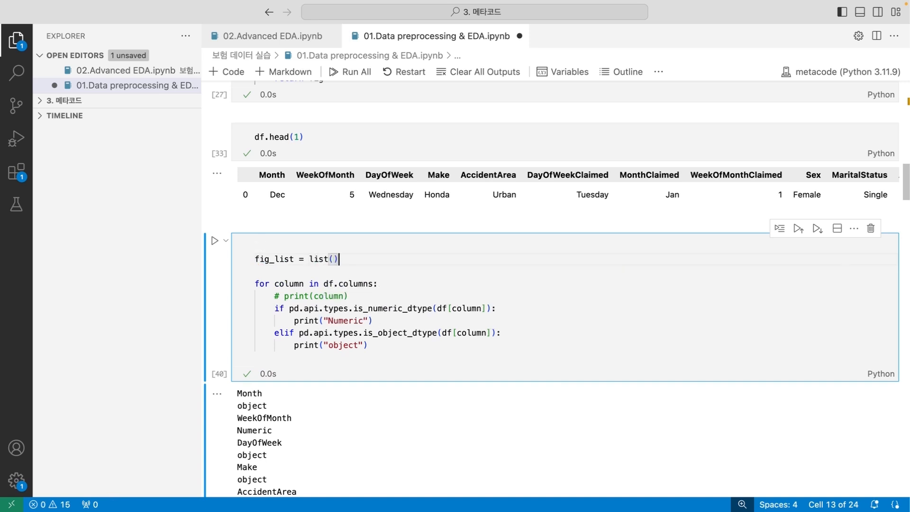
Step: Delete the commented-out print(column) line from the loop
{"action": "left_click", "coordinate": [383, 296]}
{"action": "key", "text": "shift+Home"}
{"action": "key", "text": "shift+Home"}
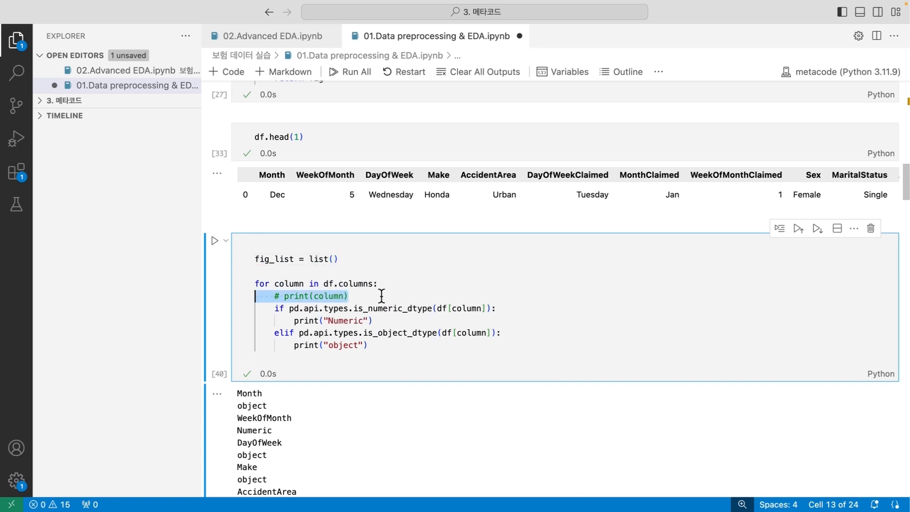
{"action": "key", "text": "BackSpace"}
{"action": "key", "text": "BackSpace"}
Step: Replace the numeric branch's print statement with fig = histogram_plot(df, column)
{"action": "left_click", "coordinate": [380, 308]}
{"action": "key", "text": "shift+Home"}
{"action": "key", "text": "BackSpace"}
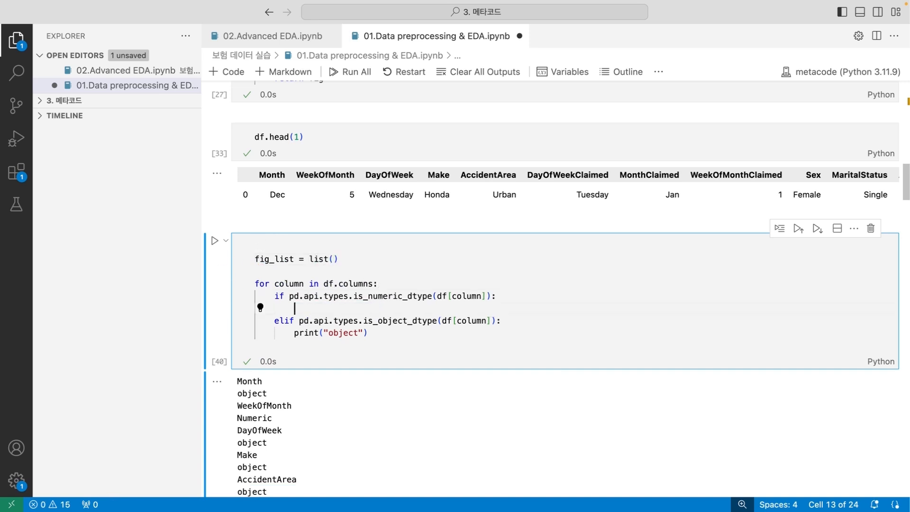
{"action": "type", "text": "fig = his"}
{"action": "key", "text": "Tab"}
{"action": "type", "text": "("}
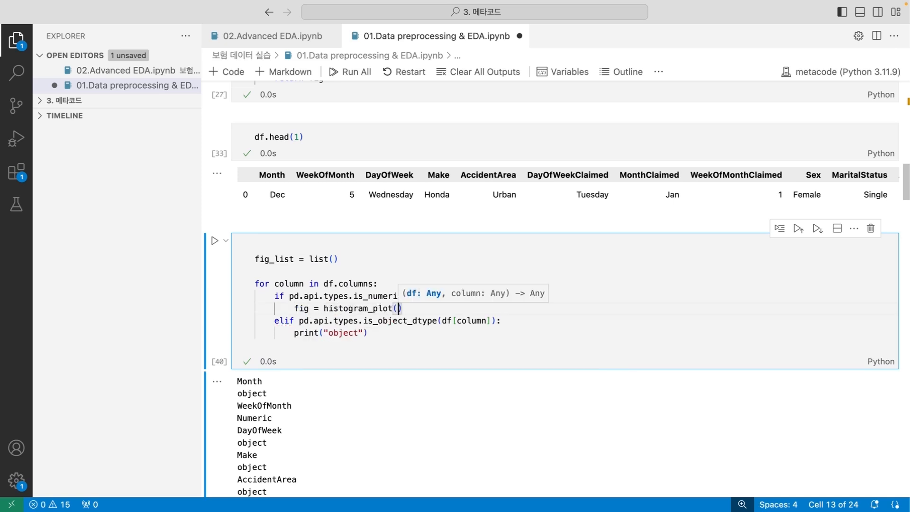
{"action": "key", "text": "Escape"}
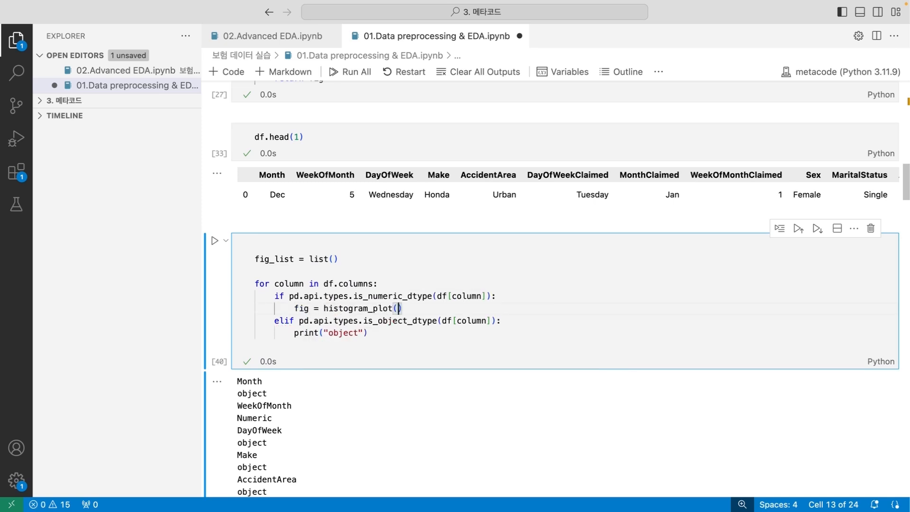
{"action": "type", "text": "df, column"}
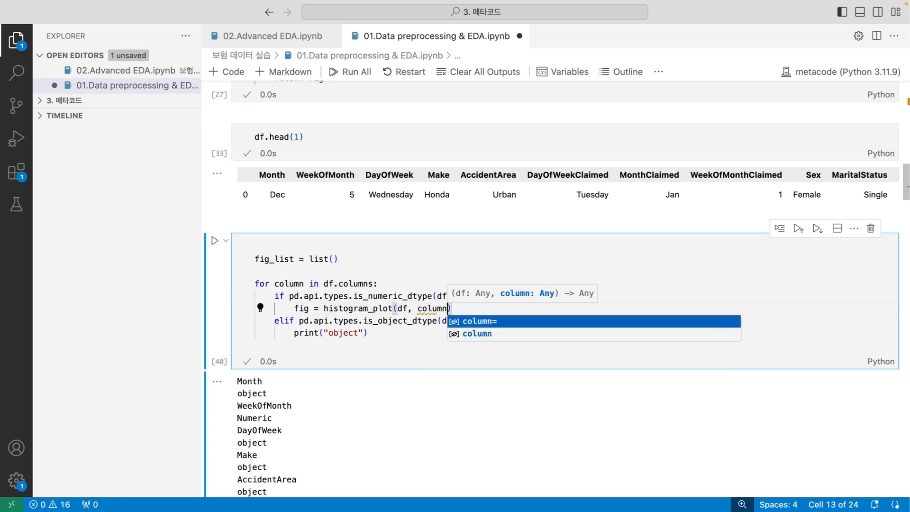
Step: Replace the object branch's print statement with fig = count_plot(df, column), reusing the line from the numeric branch
{"action": "key", "text": "Right"}
{"action": "key", "text": "super+shift+Left"}
{"action": "key", "text": "super+c"}
{"action": "key", "text": "Right"}
{"action": "key", "text": "Down"}
{"action": "key", "text": "Down"}
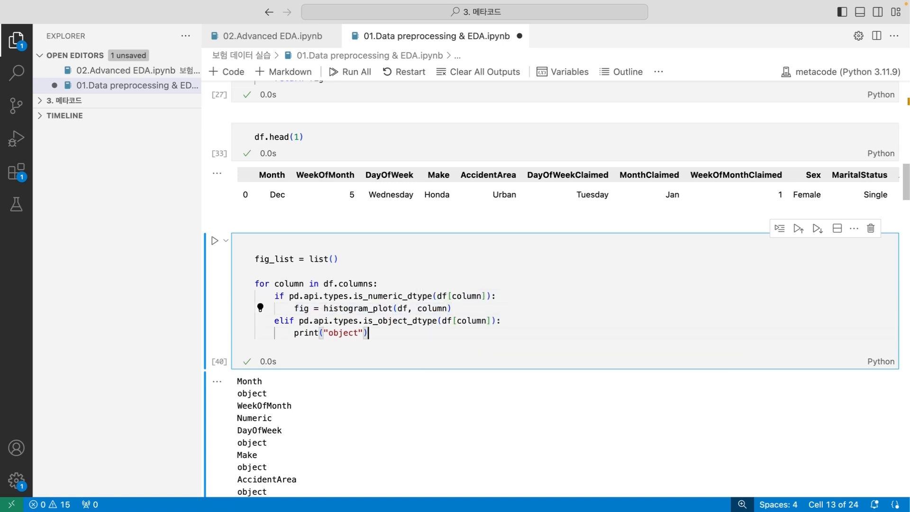
{"action": "key", "text": "super+shift+Left"}
{"action": "key", "text": "super+v"}
{"action": "scroll", "coordinate": [350, 318], "scroll_direction": "down", "scroll_amount": 2}
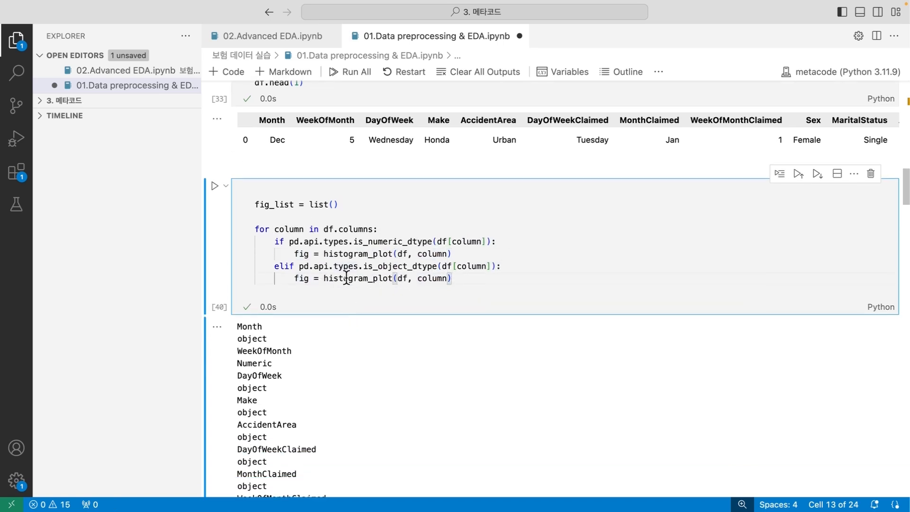
{"action": "double_click", "coordinate": [347, 278]}
{"action": "type", "text": "coun"}
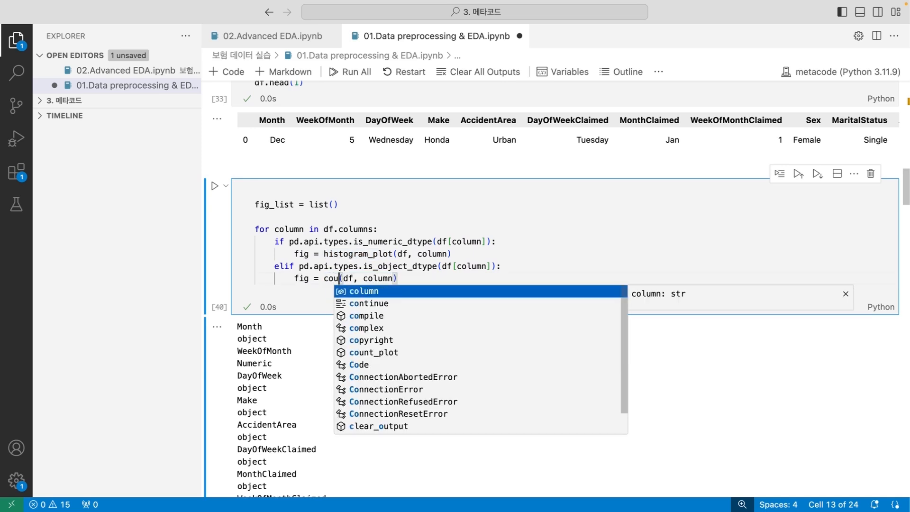
{"action": "key", "text": "Return"}
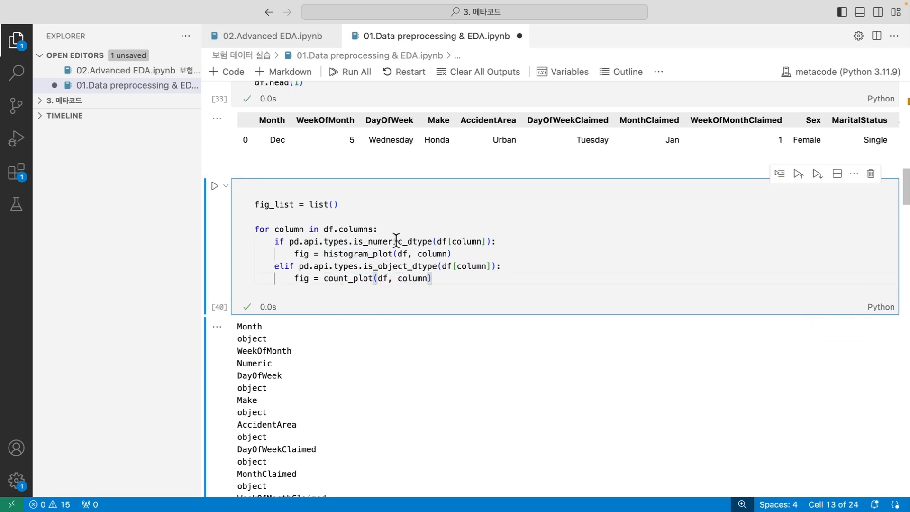
Step: Add fig_list.append(fig) at the end of the loop body, outside the conditions, and run the cell
{"action": "mouse_move", "coordinate": [388, 256]}
{"action": "scroll", "coordinate": [388, 256], "scroll_direction": "up", "scroll_amount": 4}
{"action": "scroll", "coordinate": [389, 257], "scroll_direction": "up", "scroll_amount": 3}
{"action": "double_click", "coordinate": [312, 191]}
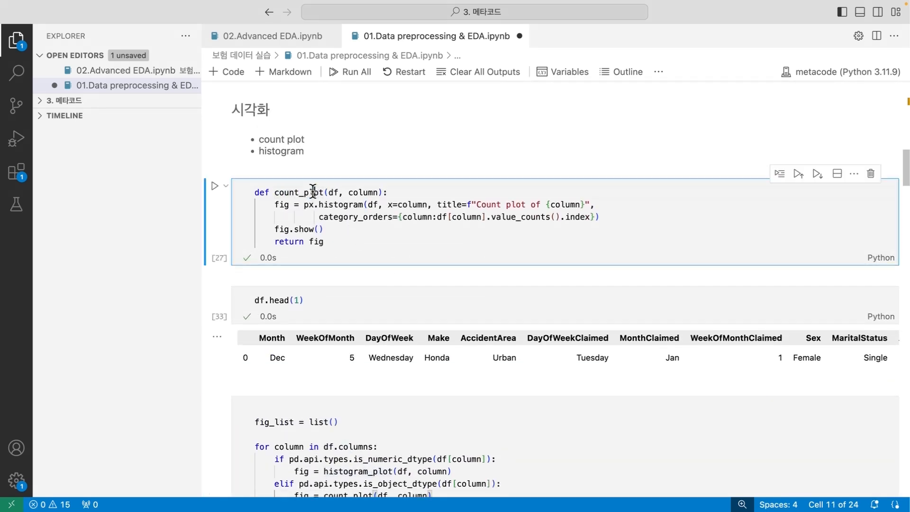
{"action": "scroll", "coordinate": [374, 243], "scroll_direction": "down", "scroll_amount": 7}
{"action": "left_click", "coordinate": [345, 294]}
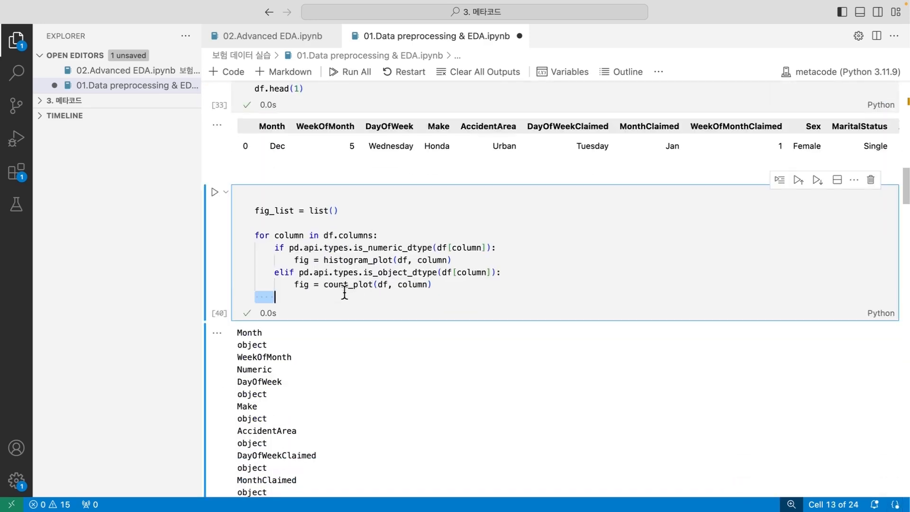
{"action": "type", "text": "fig_"}
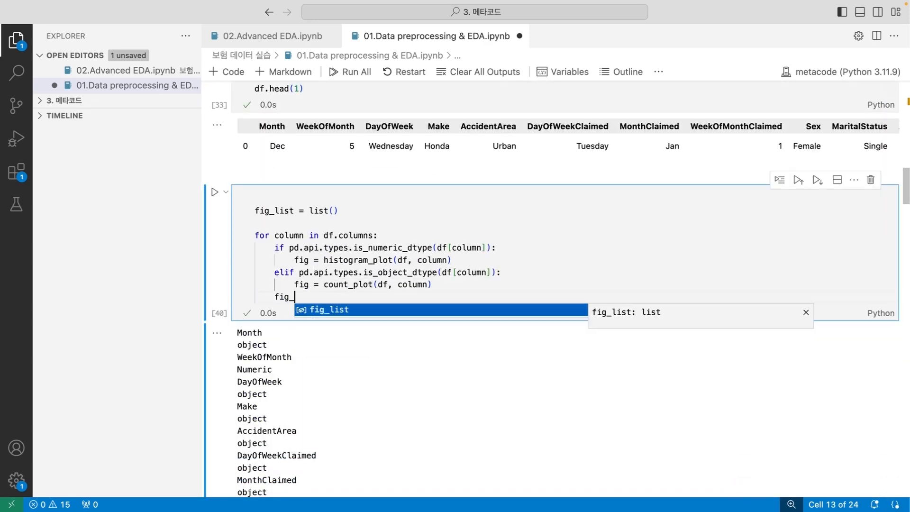
{"action": "type", "text": "list.append(fig"}
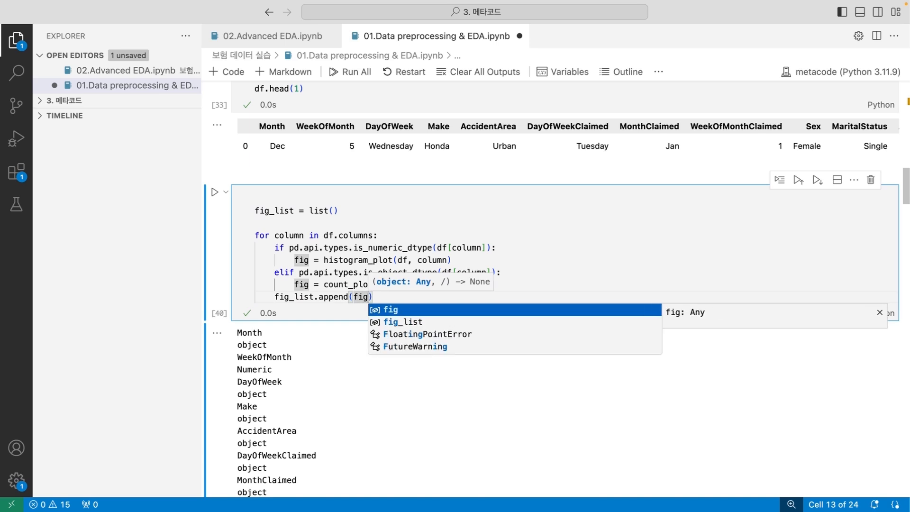
{"action": "key", "text": "Escape"}
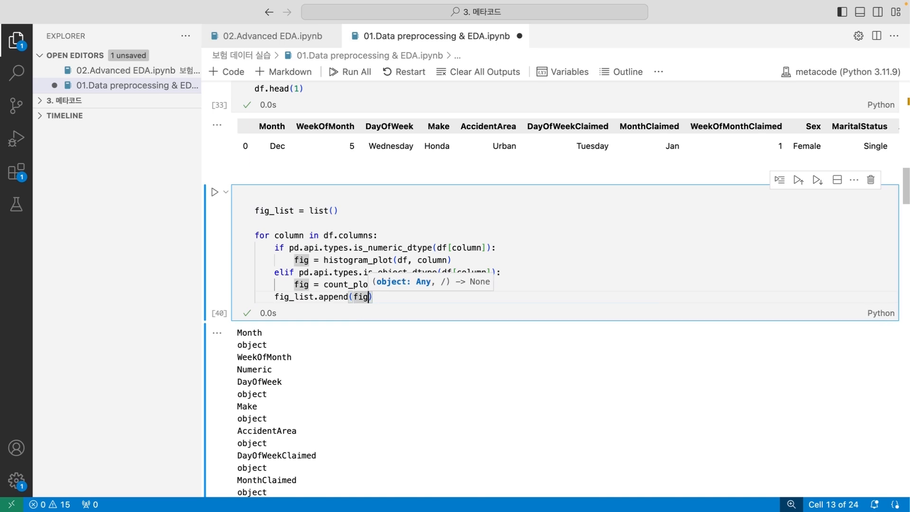
{"action": "type", "text": ")"}
{"action": "key", "text": "ctrl+Return"}
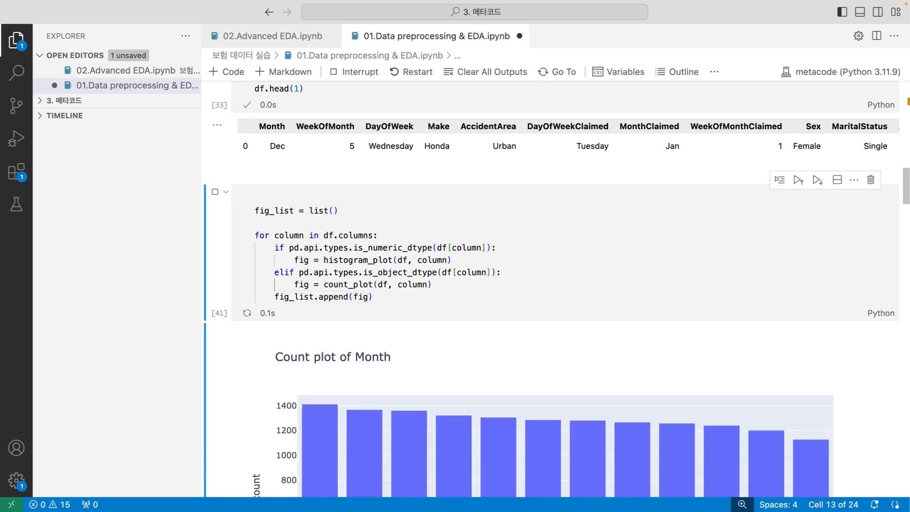
Step: Examine the Month count plot output and the fig.show() and return fig lines in the count_plot function
{"action": "scroll", "coordinate": [400, 294], "scroll_direction": "down", "scroll_amount": 3}
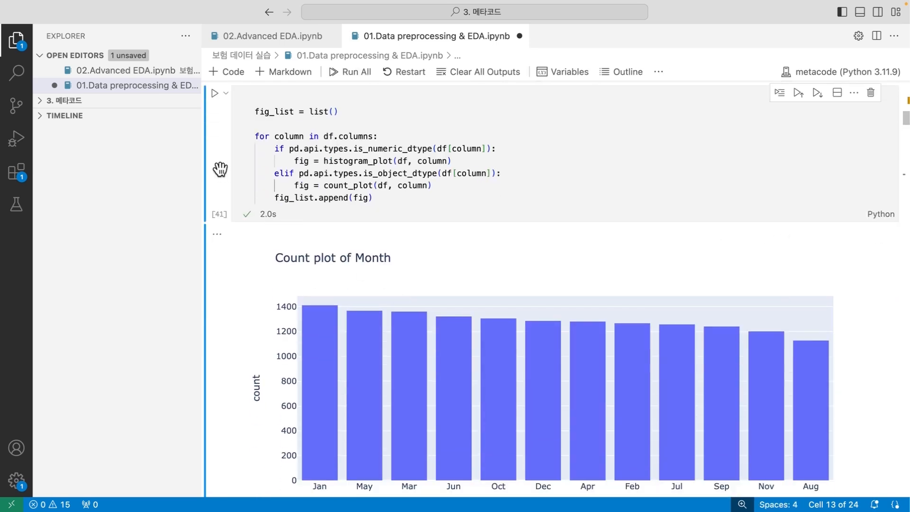
{"action": "scroll", "coordinate": [357, 178], "scroll_direction": "down", "scroll_amount": 1}
{"action": "scroll", "coordinate": [357, 179], "scroll_direction": "up", "scroll_amount": 2}
{"action": "scroll", "coordinate": [357, 178], "scroll_direction": "up", "scroll_amount": 7}
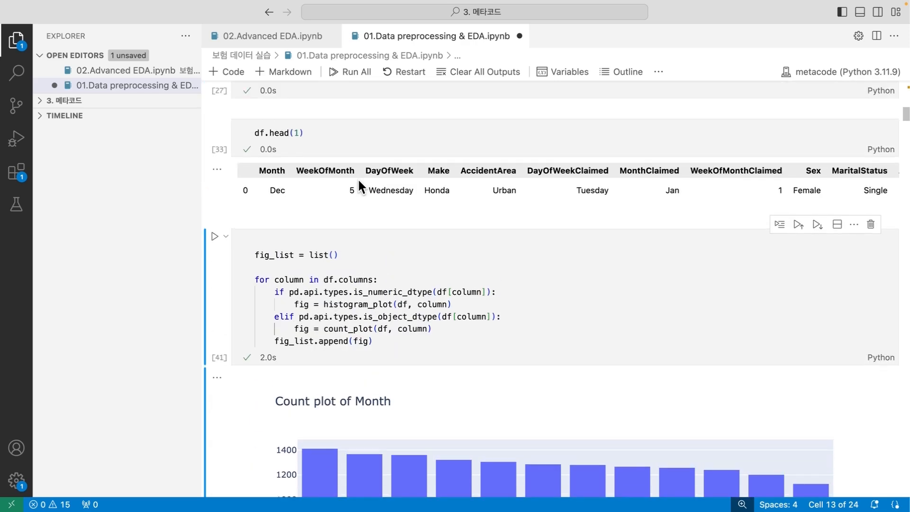
{"action": "double_click", "coordinate": [280, 189]}
{"action": "left_click_drag", "start_coordinate": [279, 188], "coordinate": [323, 188]}
{"action": "scroll", "coordinate": [323, 187], "scroll_direction": "down", "scroll_amount": 10}
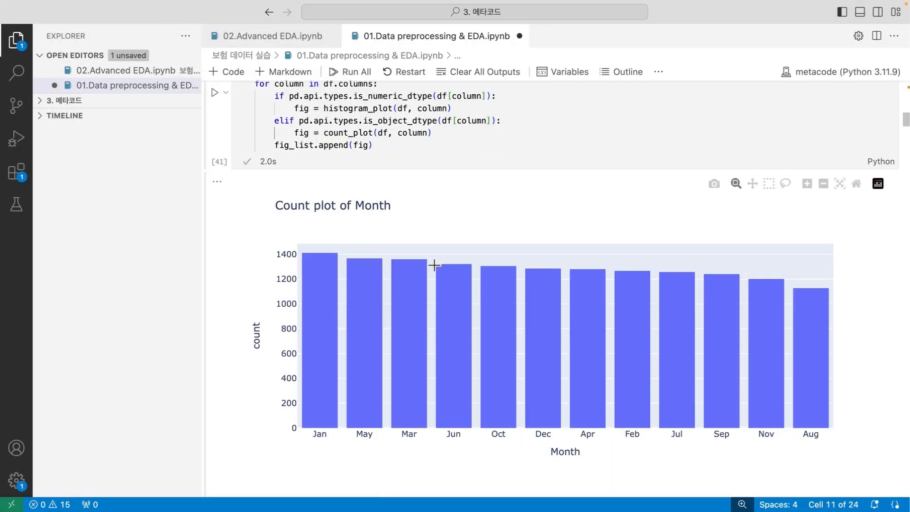
{"action": "scroll", "coordinate": [454, 192], "scroll_direction": "down", "scroll_amount": 3}
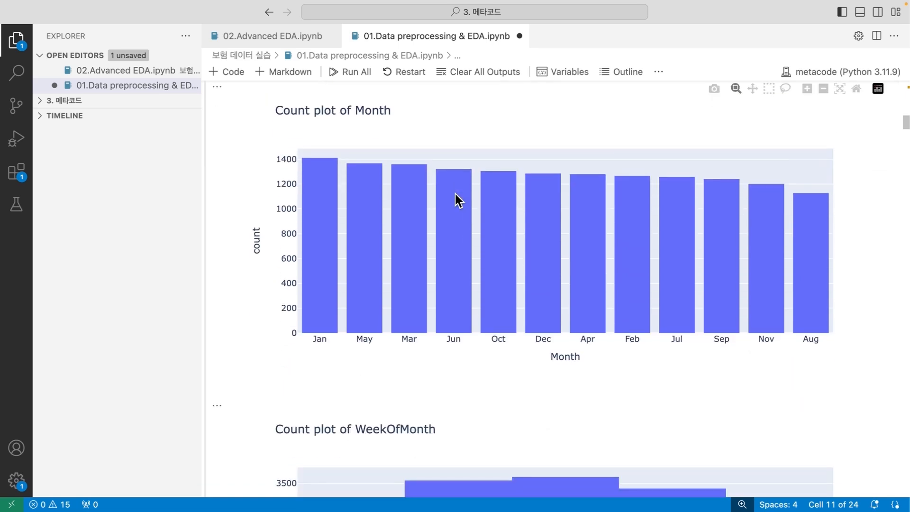
{"action": "scroll", "coordinate": [454, 192], "scroll_direction": "up", "scroll_amount": 1}
{"action": "scroll", "coordinate": [454, 192], "scroll_direction": "up", "scroll_amount": 10}
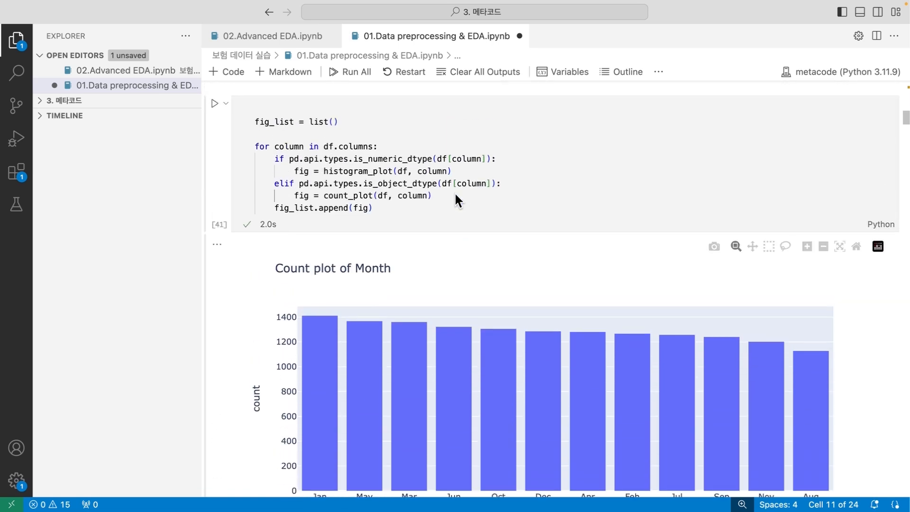
{"action": "scroll", "coordinate": [454, 191], "scroll_direction": "up", "scroll_amount": 2}
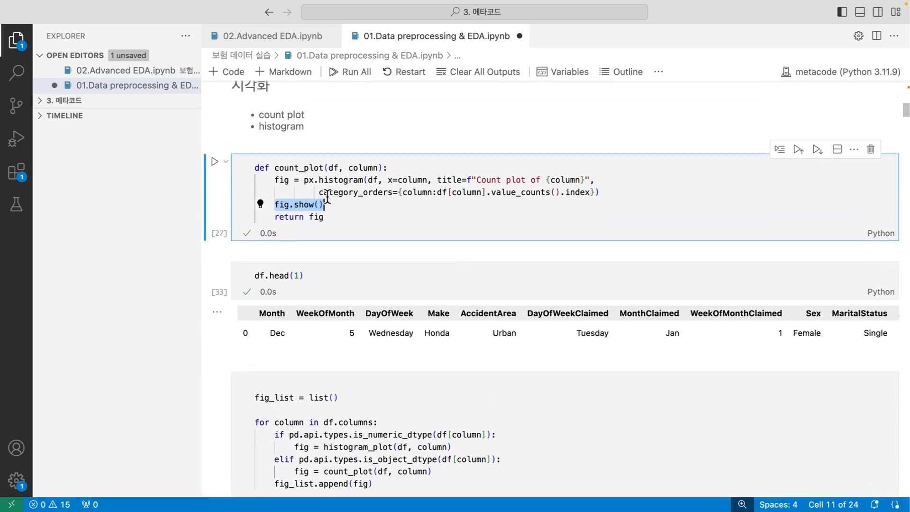
{"action": "double_click", "coordinate": [282, 205]}
{"action": "left_click_drag", "start_coordinate": [278, 210], "coordinate": [325, 203]}
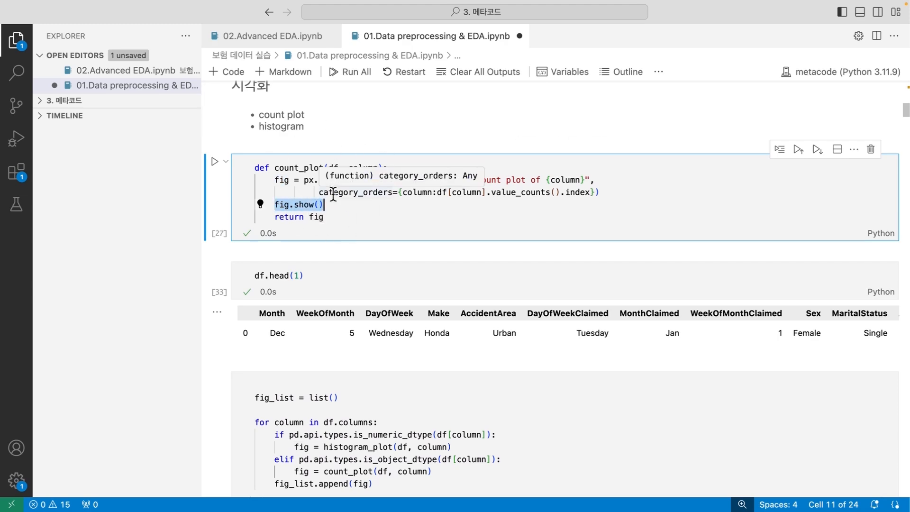
{"action": "double_click", "coordinate": [294, 217]}
{"action": "left_click_drag", "start_coordinate": [294, 217], "coordinate": [335, 217]}
{"action": "scroll", "coordinate": [335, 217], "scroll_direction": "down", "scroll_amount": 7}
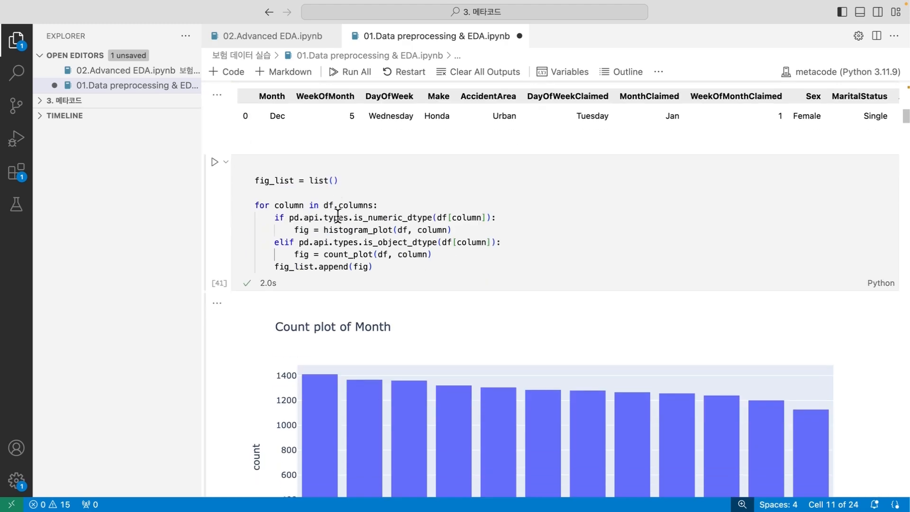
Step: Examine the generated plots for Month, WeekOfMonth, DayOfWeek and Make, reading the counts of individual bars
{"action": "scroll", "coordinate": [338, 217], "scroll_direction": "down", "scroll_amount": 3}
{"action": "left_click", "coordinate": [385, 209]}
{"action": "scroll", "coordinate": [384, 209], "scroll_direction": "down", "scroll_amount": 2}
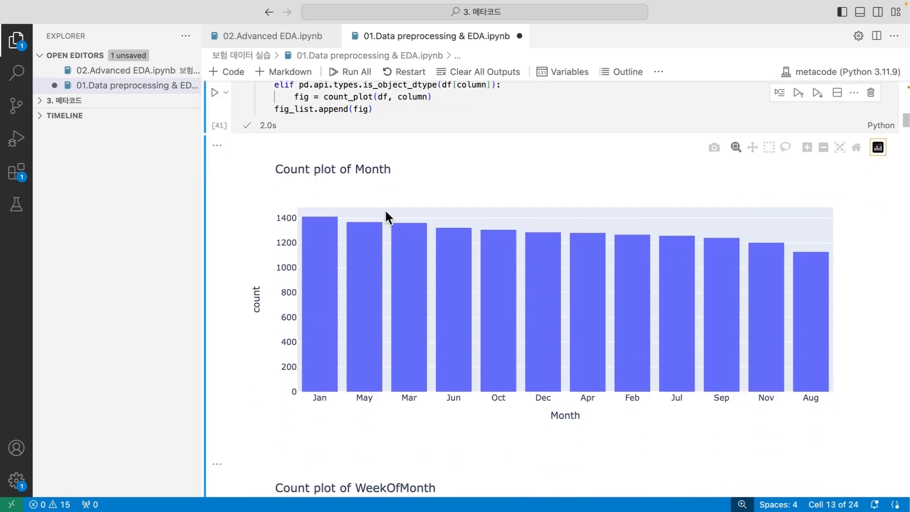
{"action": "scroll", "coordinate": [385, 211], "scroll_direction": "down", "scroll_amount": 1}
{"action": "mouse_move", "coordinate": [365, 230]}
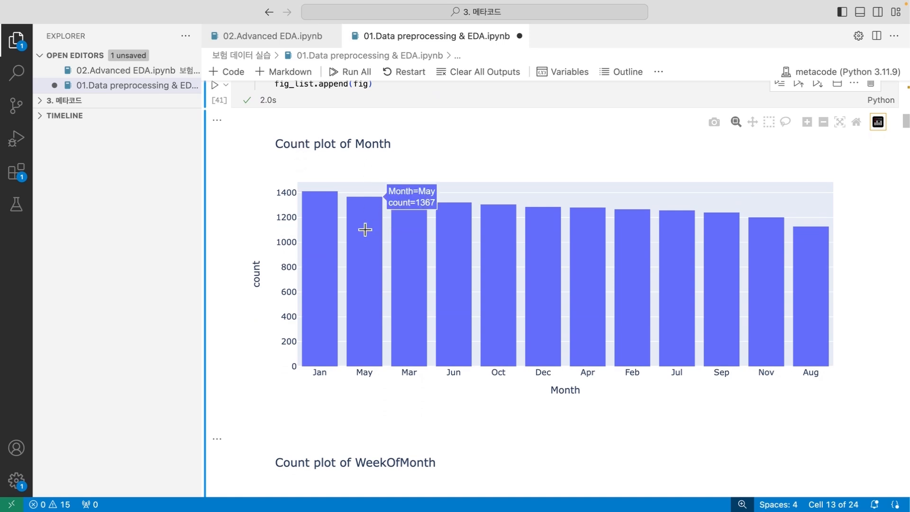
{"action": "scroll", "coordinate": [365, 230], "scroll_direction": "down", "scroll_amount": 3}
{"action": "mouse_move", "coordinate": [324, 260]}
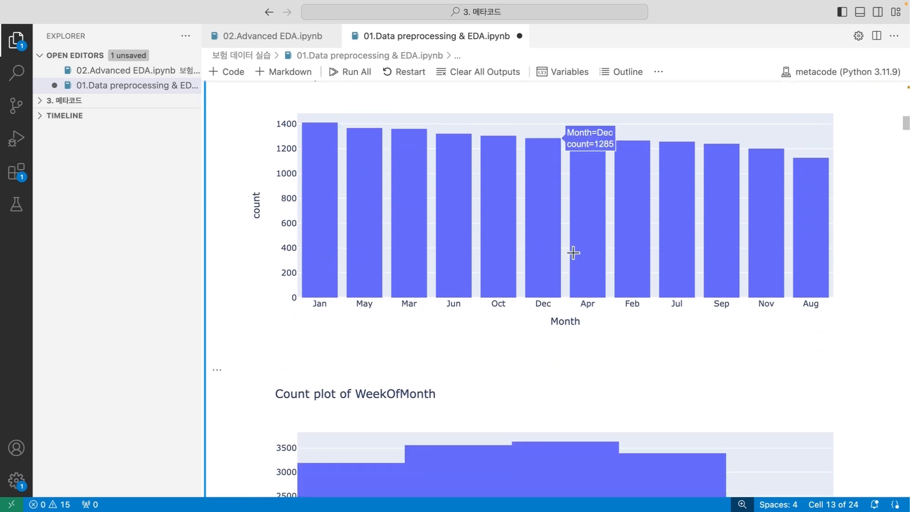
{"action": "scroll", "coordinate": [583, 252], "scroll_direction": "down", "scroll_amount": 12}
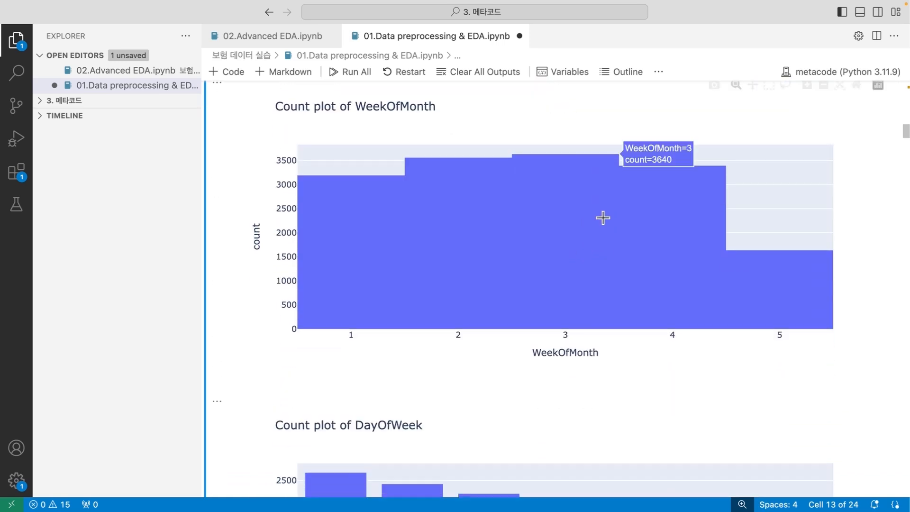
{"action": "scroll", "coordinate": [516, 215], "scroll_direction": "down", "scroll_amount": 14}
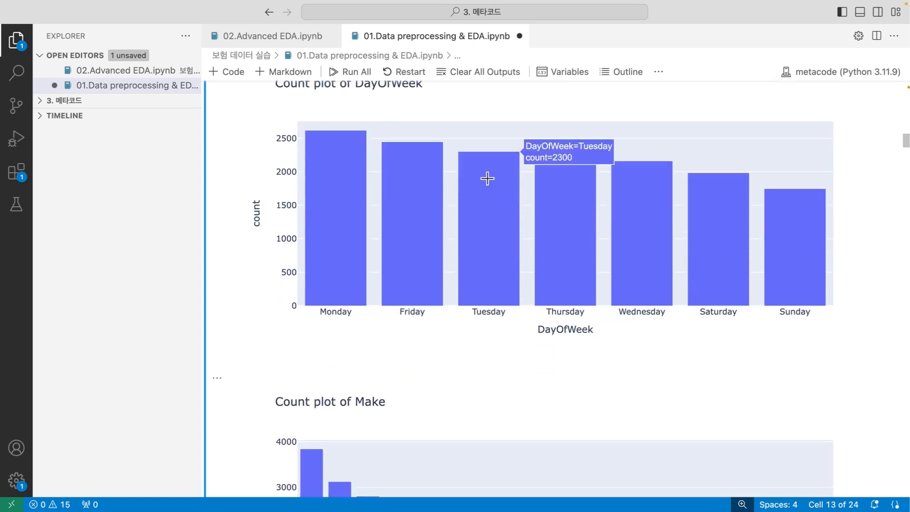
{"action": "scroll", "coordinate": [388, 266], "scroll_direction": "down", "scroll_amount": 12}
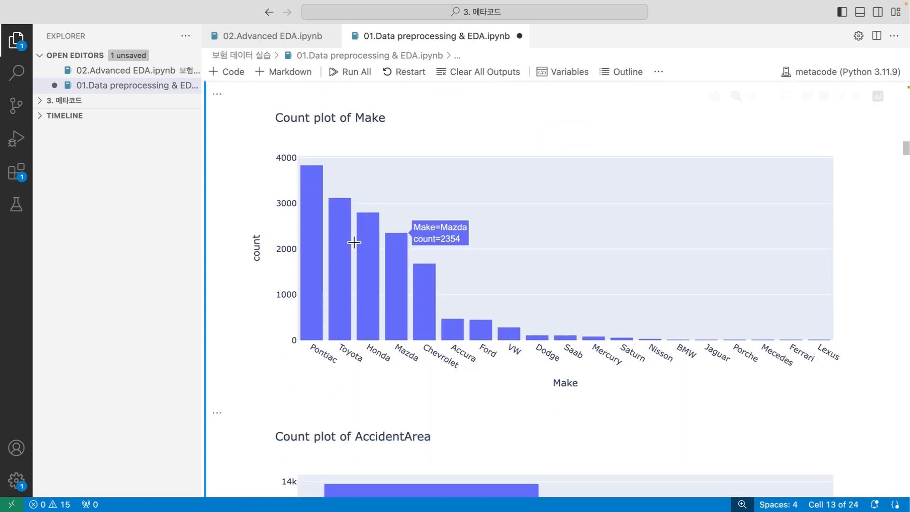
Step: Examine the plots from AccidentArea through Age, reading counts for bars in AccidentArea, DayOfWeekClaimed, MaritalStatus and Age
{"action": "scroll", "coordinate": [437, 284], "scroll_direction": "down", "scroll_amount": 9}
{"action": "scroll", "coordinate": [440, 287], "scroll_direction": "down", "scroll_amount": 5}
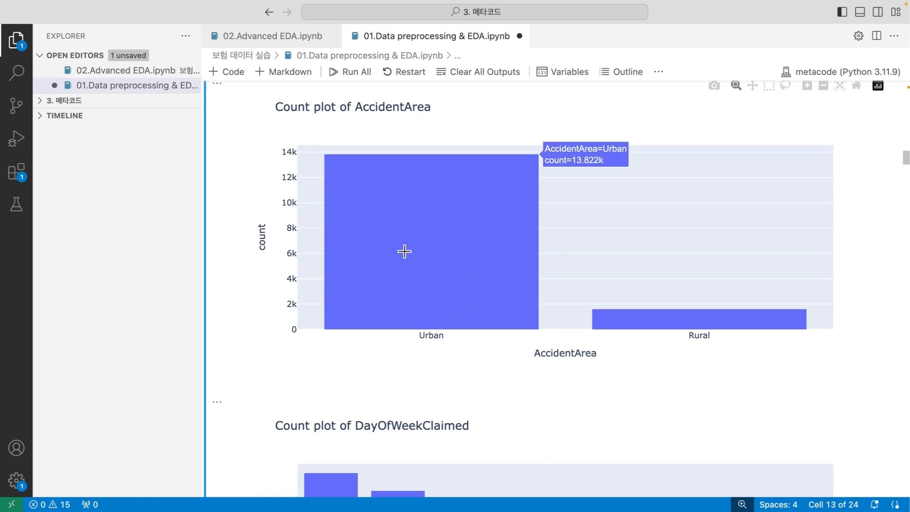
{"action": "scroll", "coordinate": [405, 251], "scroll_direction": "down", "scroll_amount": 8}
{"action": "scroll", "coordinate": [405, 251], "scroll_direction": "down", "scroll_amount": 4}
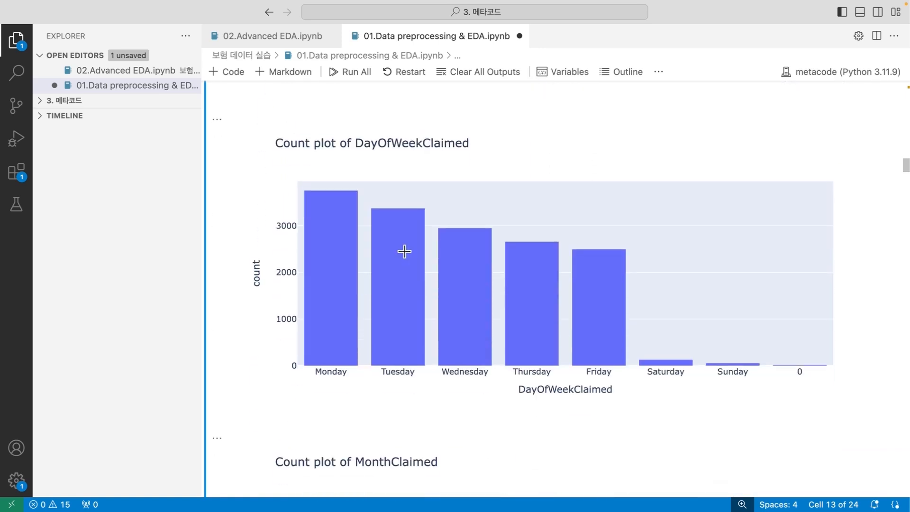
{"action": "mouse_move", "coordinate": [398, 219]}
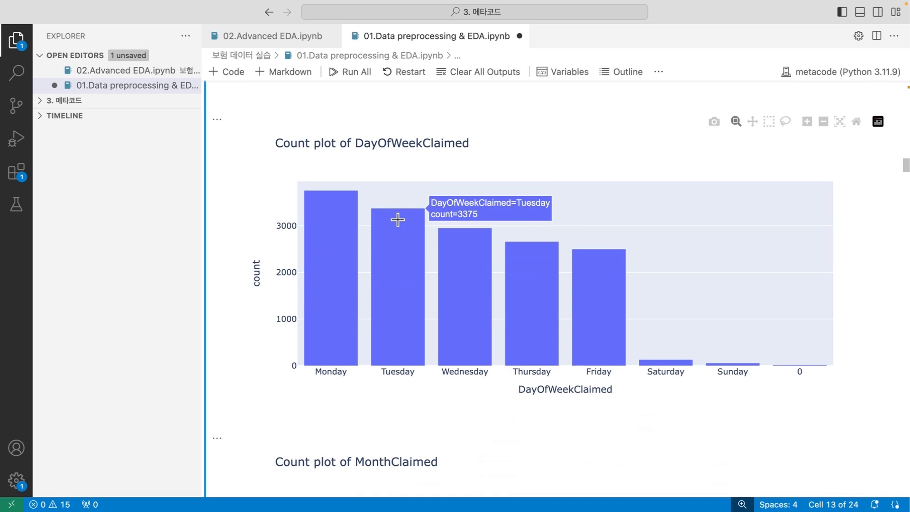
{"action": "scroll", "coordinate": [397, 219], "scroll_direction": "down", "scroll_amount": 10}
{"action": "scroll", "coordinate": [398, 220], "scroll_direction": "down", "scroll_amount": 4}
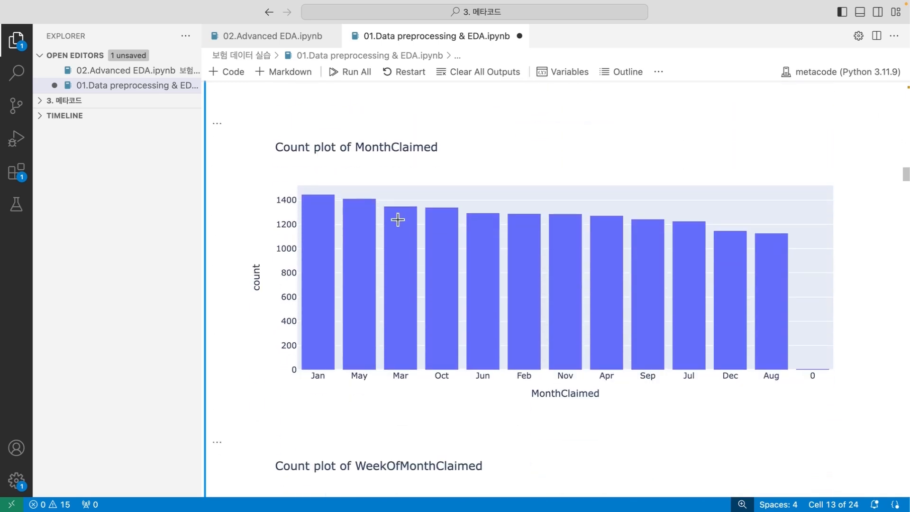
{"action": "scroll", "coordinate": [398, 219], "scroll_direction": "down", "scroll_amount": 18}
{"action": "scroll", "coordinate": [398, 219], "scroll_direction": "down", "scroll_amount": 14}
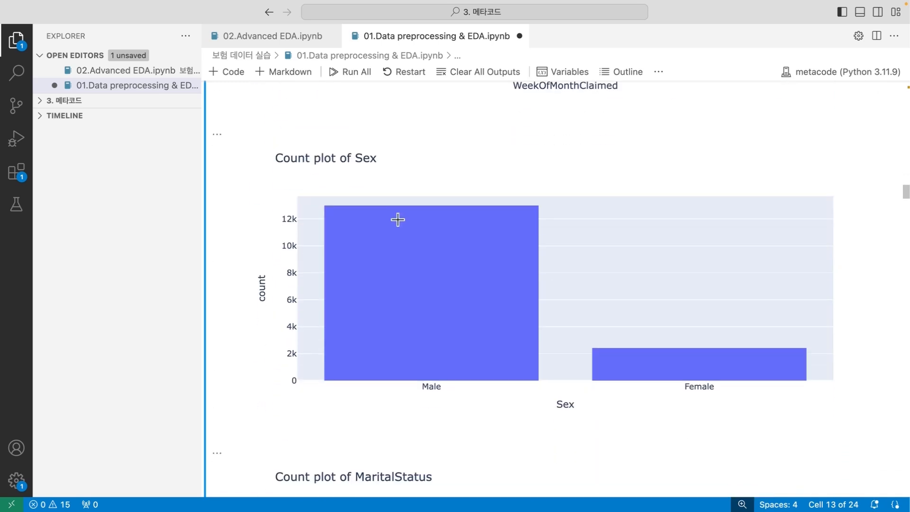
{"action": "mouse_move", "coordinate": [502, 242]}
{"action": "scroll", "coordinate": [474, 241], "scroll_direction": "down", "scroll_amount": 12}
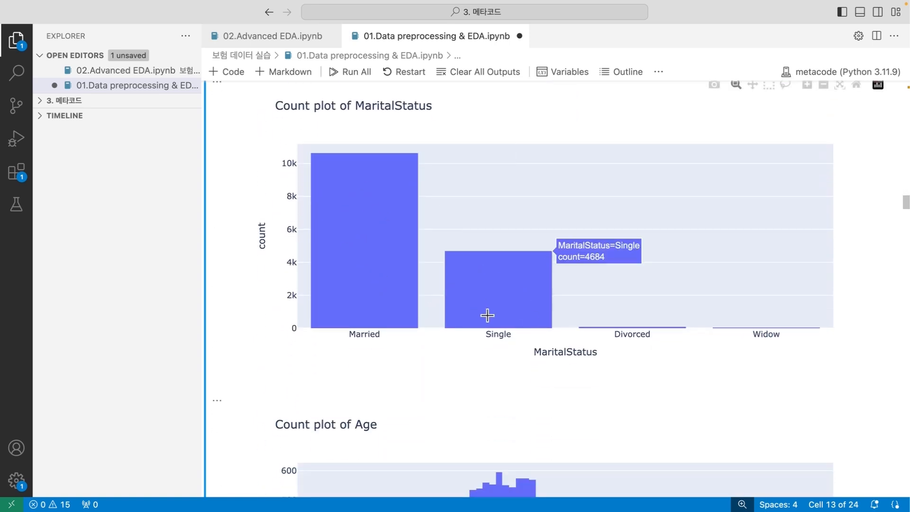
{"action": "scroll", "coordinate": [488, 315], "scroll_direction": "down", "scroll_amount": 12}
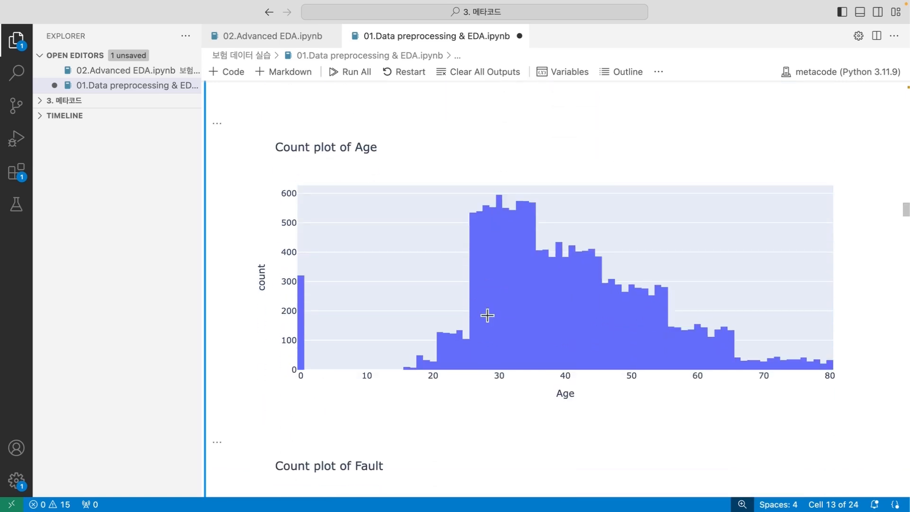
{"action": "mouse_move", "coordinate": [470, 303]}
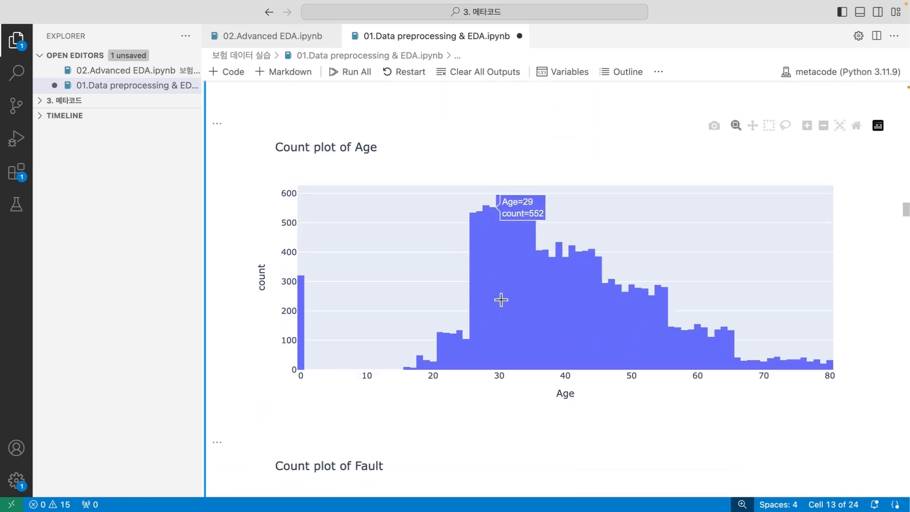
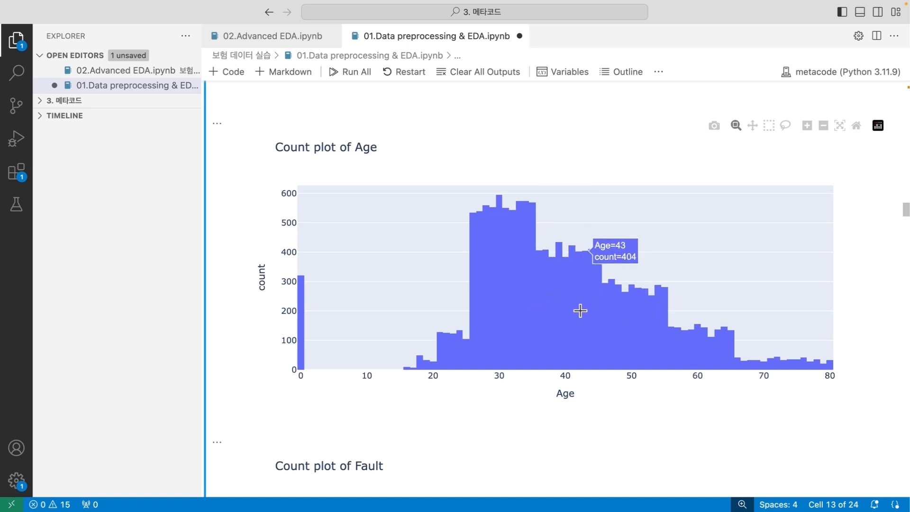
Step: Examine the Fault, PolicyType, VehicleCategory and VehiclePrice plots, reading the counts of their tallest bars
{"action": "scroll", "coordinate": [578, 311], "scroll_direction": "down", "scroll_amount": 5}
{"action": "scroll", "coordinate": [578, 311], "scroll_direction": "down", "scroll_amount": 5}
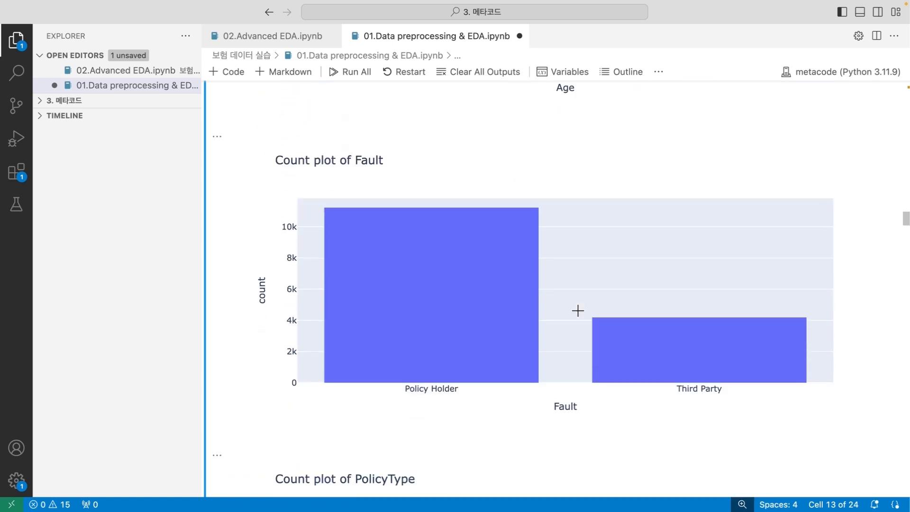
{"action": "scroll", "coordinate": [578, 311], "scroll_direction": "down", "scroll_amount": 3}
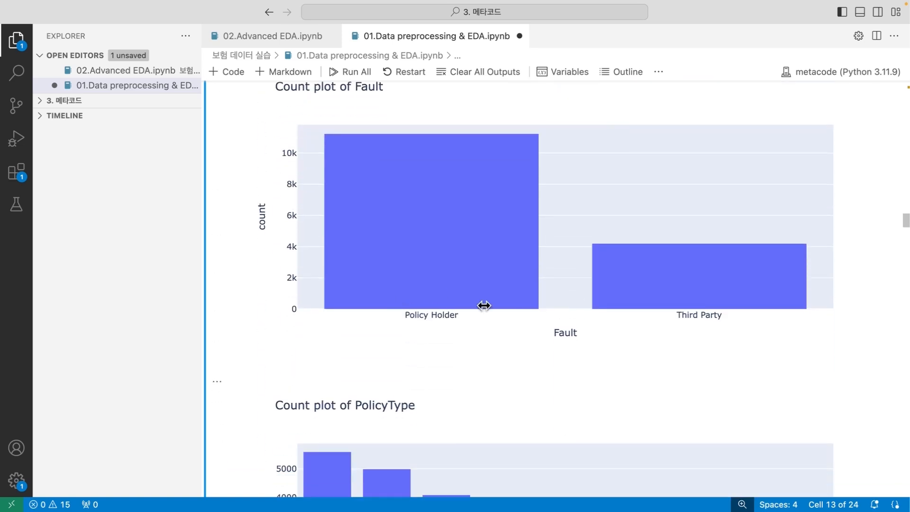
{"action": "mouse_move", "coordinate": [431, 173]}
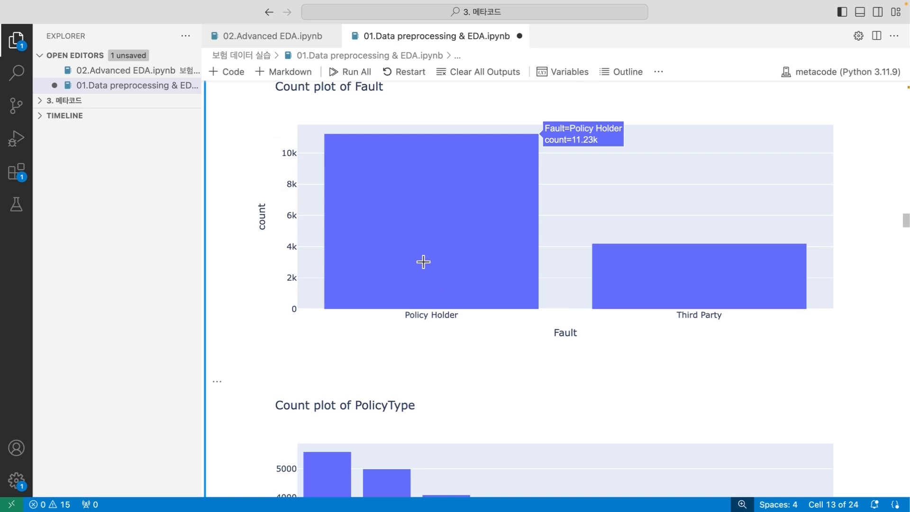
{"action": "scroll", "coordinate": [424, 262], "scroll_direction": "down", "scroll_amount": 7}
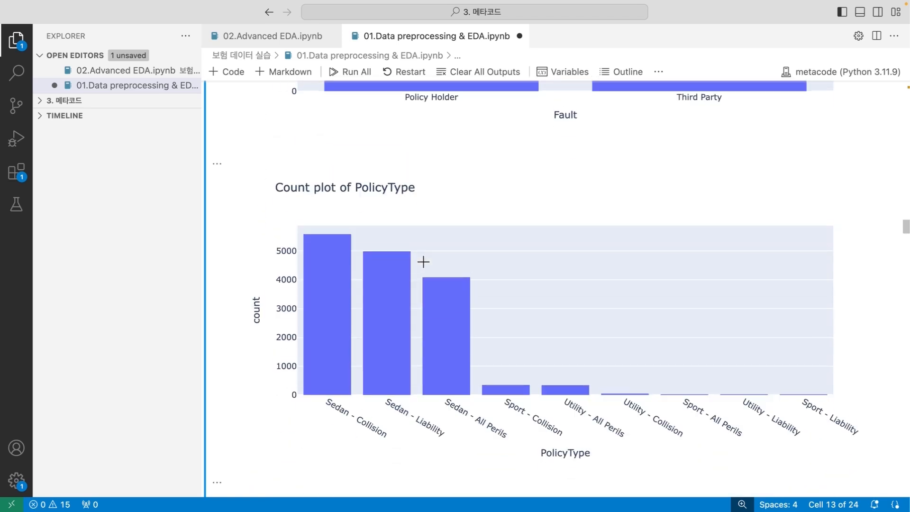
{"action": "scroll", "coordinate": [423, 262], "scroll_direction": "down", "scroll_amount": 3}
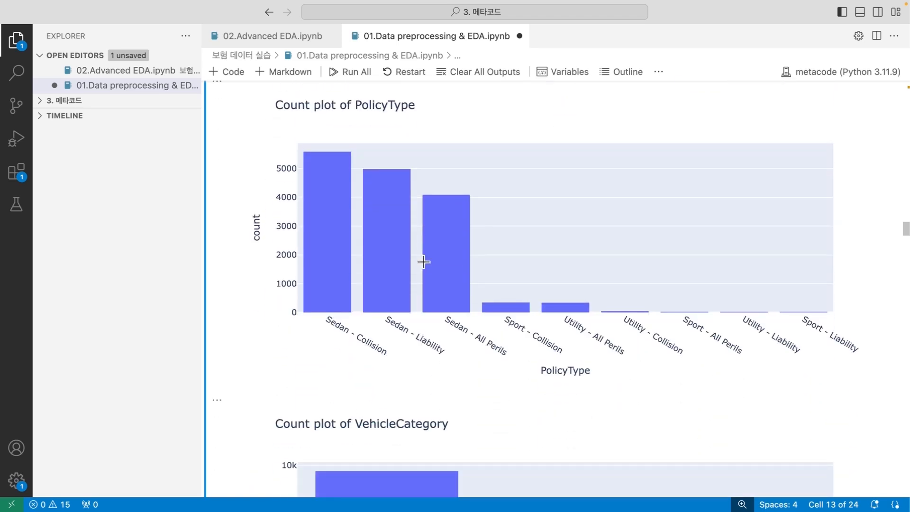
{"action": "mouse_move", "coordinate": [394, 268]}
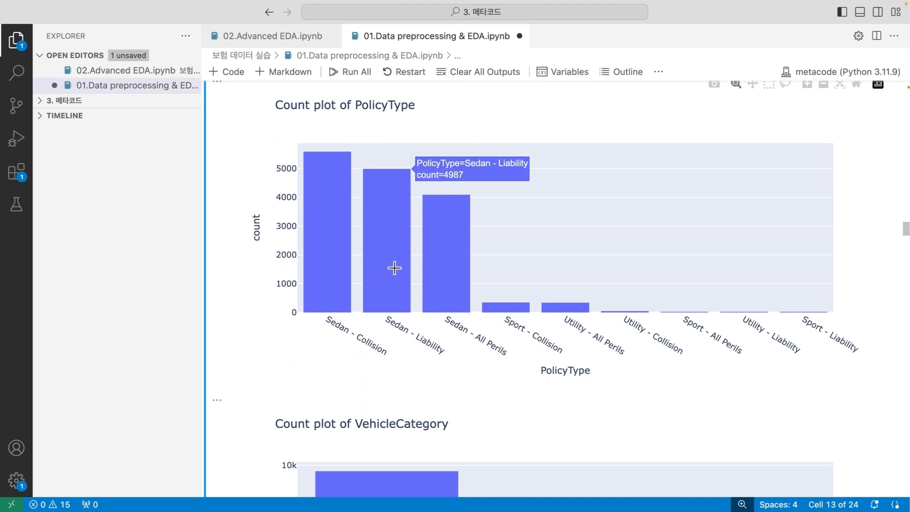
{"action": "mouse_move", "coordinate": [426, 261]}
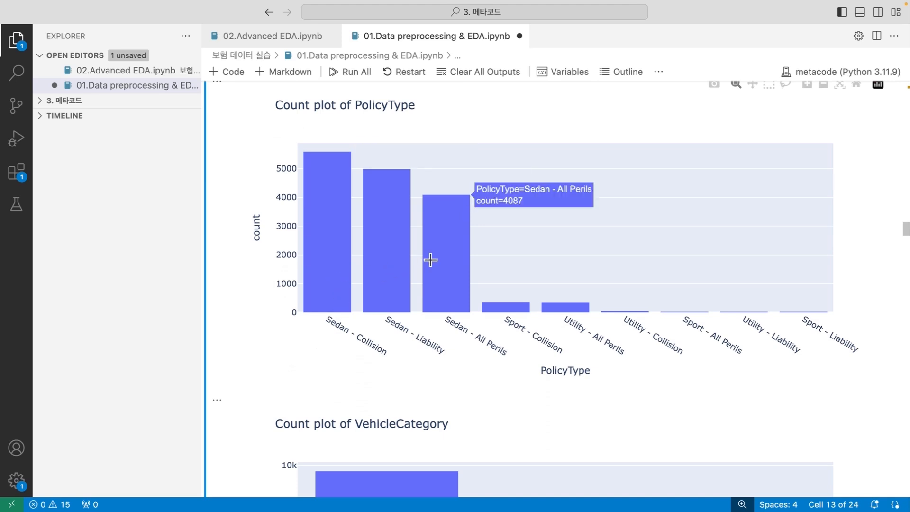
{"action": "scroll", "coordinate": [419, 257], "scroll_direction": "down", "scroll_amount": 6}
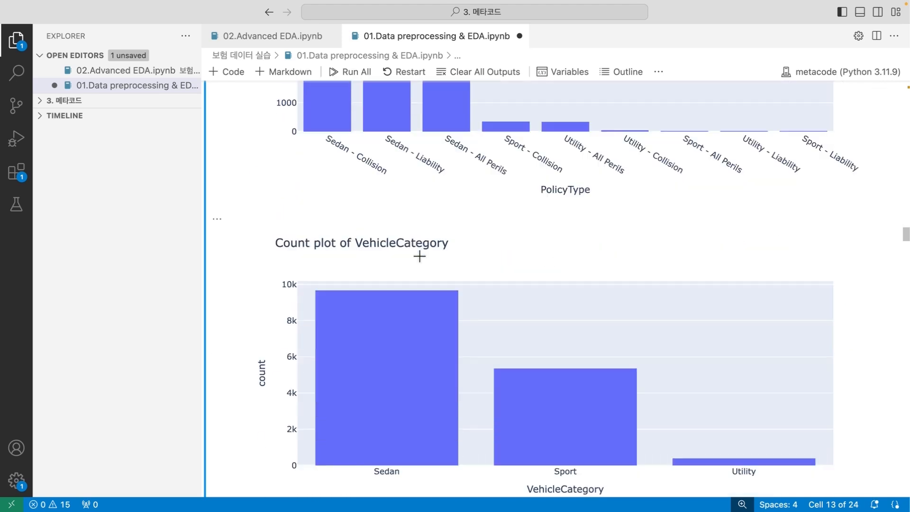
{"action": "scroll", "coordinate": [420, 256], "scroll_direction": "down", "scroll_amount": 8}
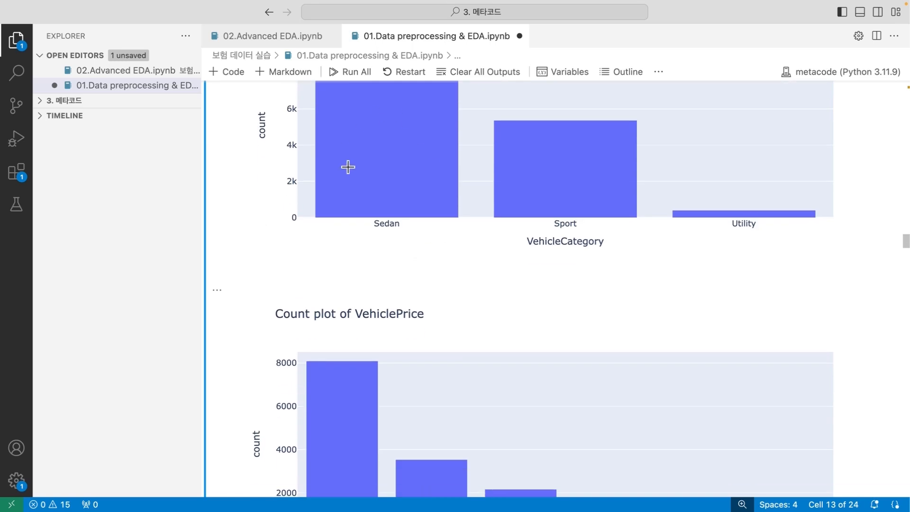
{"action": "scroll", "coordinate": [349, 168], "scroll_direction": "up", "scroll_amount": 5}
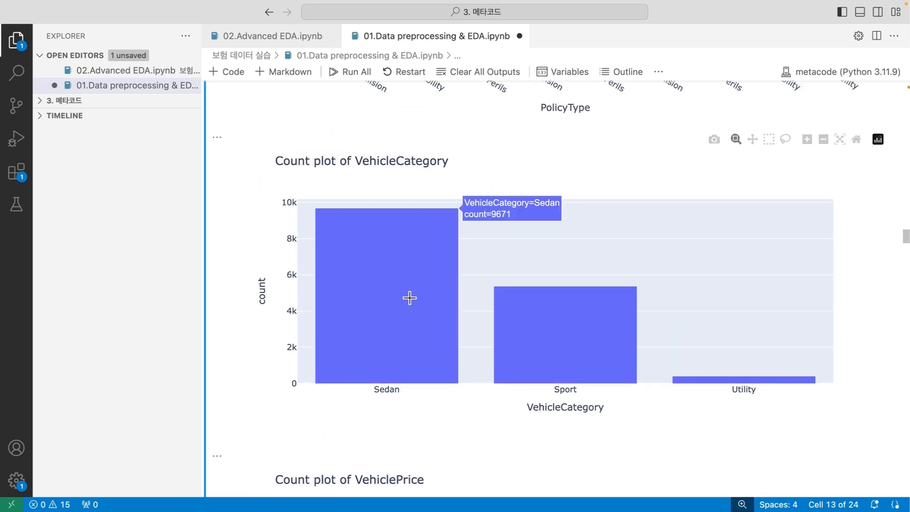
{"action": "scroll", "coordinate": [409, 297], "scroll_direction": "down", "scroll_amount": 13}
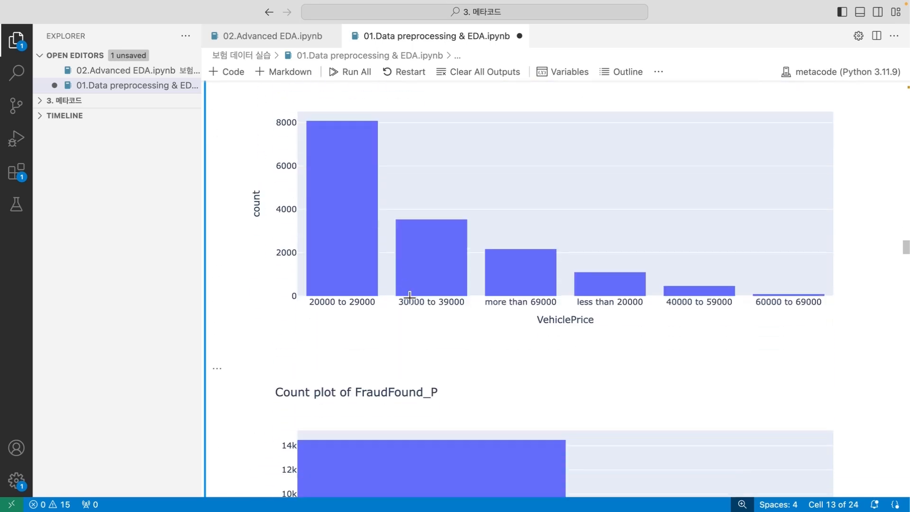
{"action": "mouse_move", "coordinate": [342, 268]}
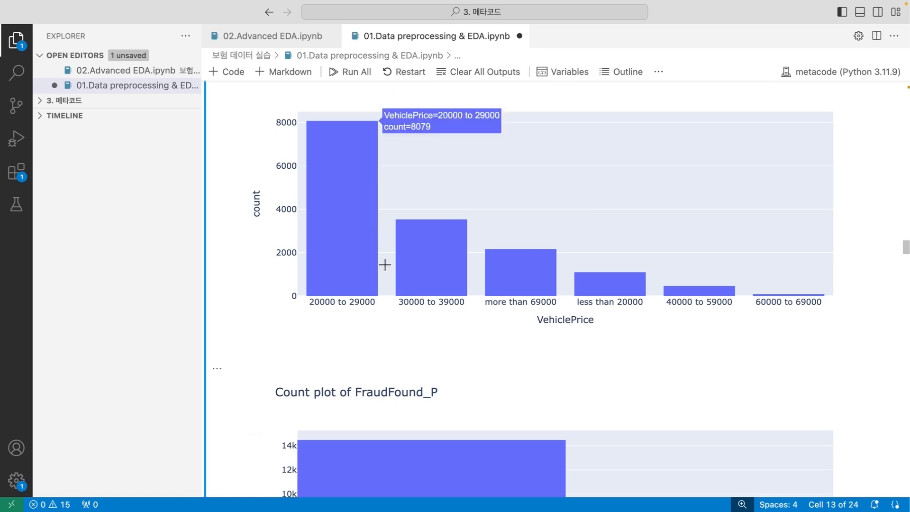
Step: Compare the counts of both FraudFound_P classes and look over the PolicyNumber, RepNumber and DriverRating plots
{"action": "scroll", "coordinate": [362, 279], "scroll_direction": "down", "scroll_amount": 11}
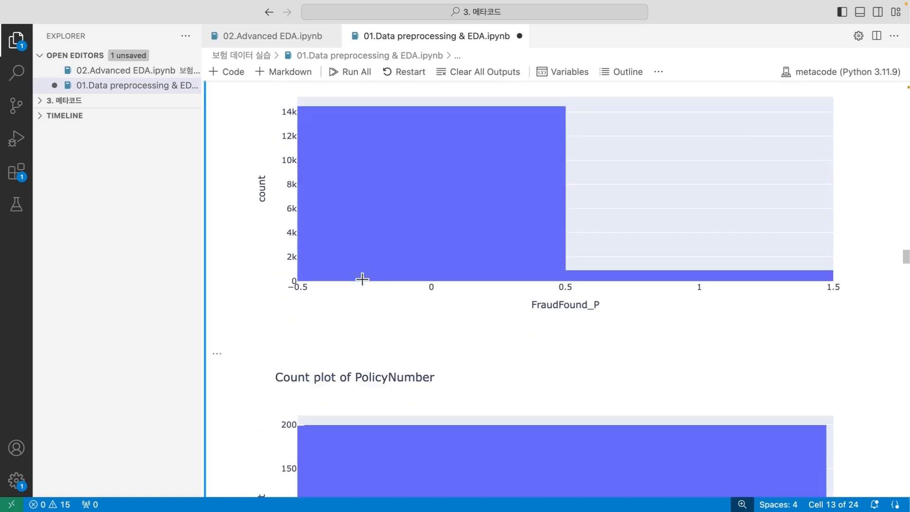
{"action": "scroll", "coordinate": [465, 166], "scroll_direction": "up", "scroll_amount": 3}
{"action": "mouse_move", "coordinate": [450, 254]}
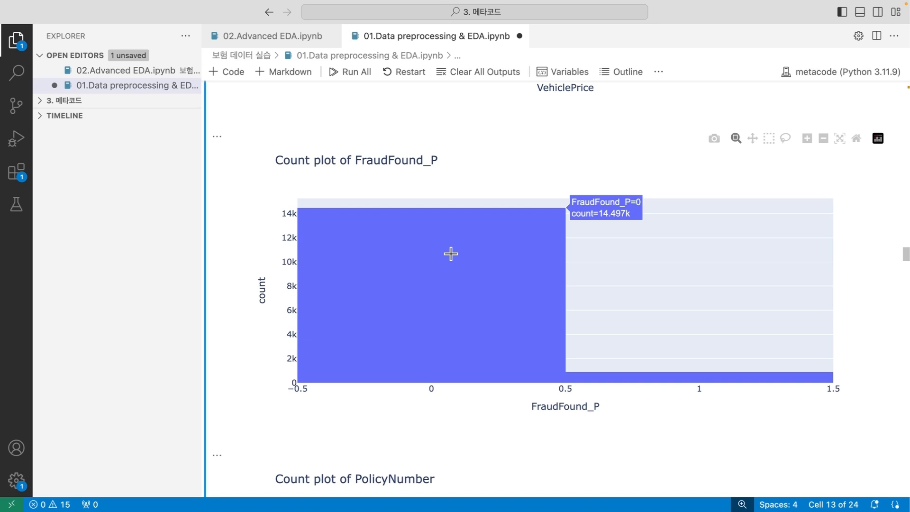
{"action": "mouse_move", "coordinate": [585, 376]}
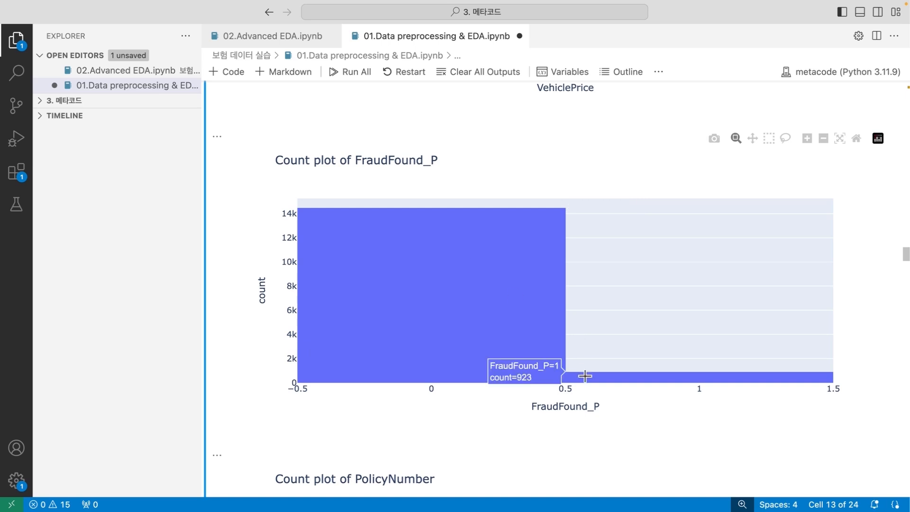
{"action": "scroll", "coordinate": [585, 376], "scroll_direction": "down", "scroll_amount": 10}
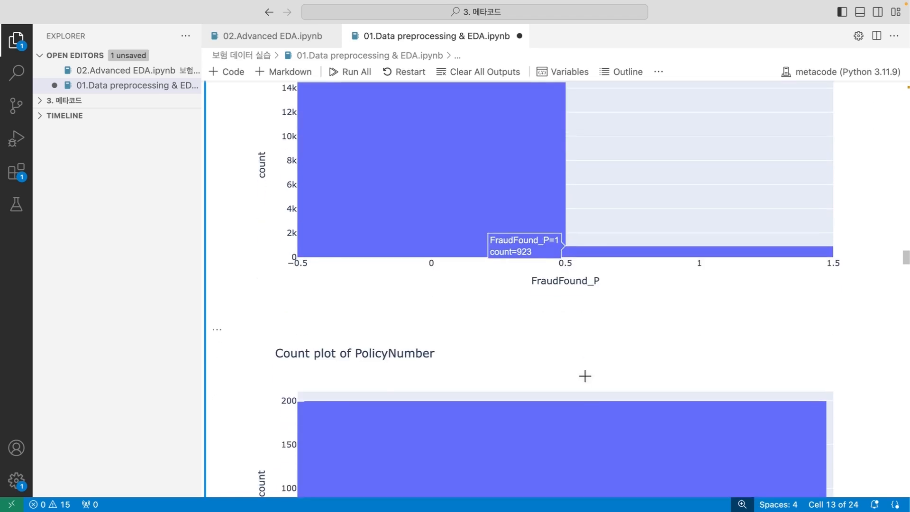
{"action": "scroll", "coordinate": [560, 316], "scroll_direction": "down", "scroll_amount": 12}
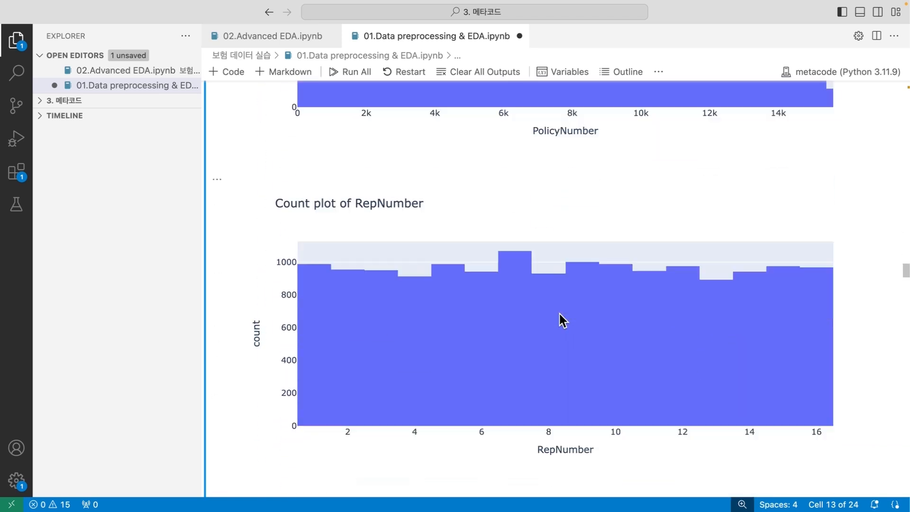
{"action": "scroll", "coordinate": [560, 314], "scroll_direction": "down", "scroll_amount": 3}
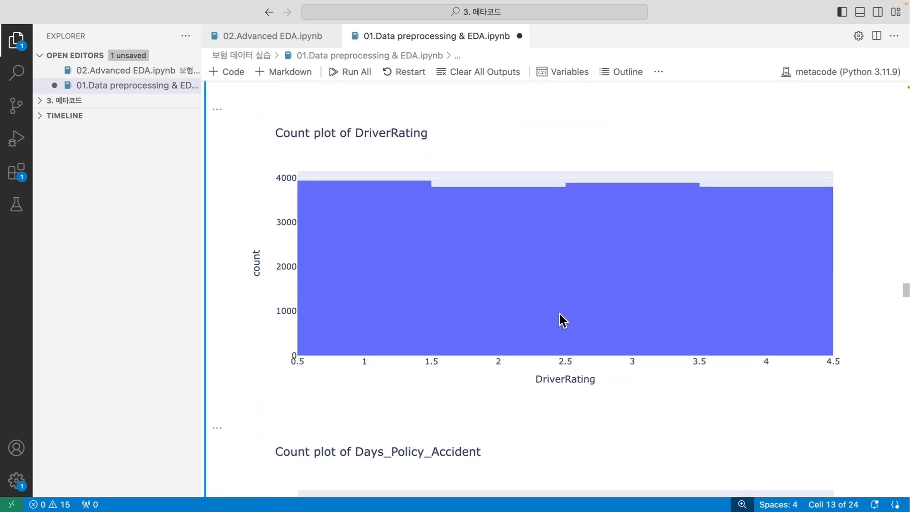
Step: Save the 01.Data preprocessing & EDA.ipynb notebook with the plotting loop cell back in view
{"action": "scroll", "coordinate": [501, 251], "scroll_direction": "up", "scroll_amount": 20}
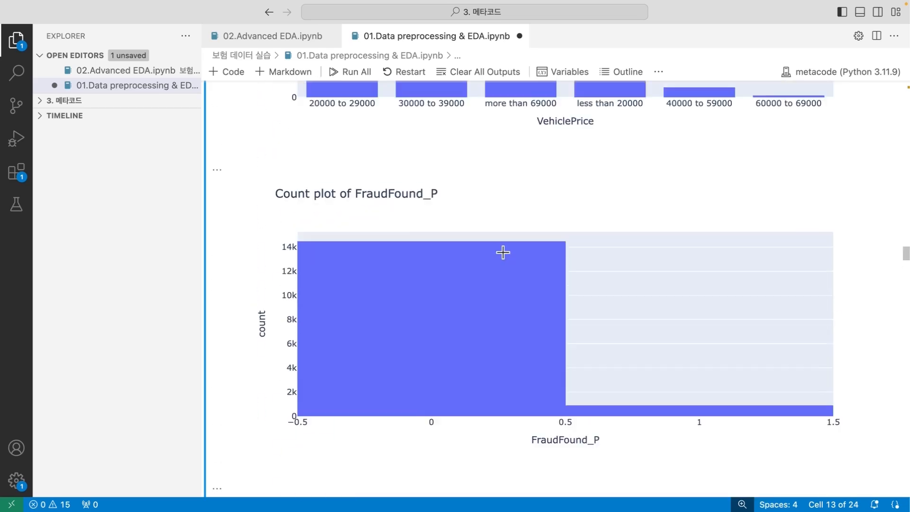
{"action": "scroll", "coordinate": [503, 252], "scroll_direction": "up", "scroll_amount": 7}
{"action": "scroll", "coordinate": [501, 252], "scroll_direction": "up", "scroll_amount": 20}
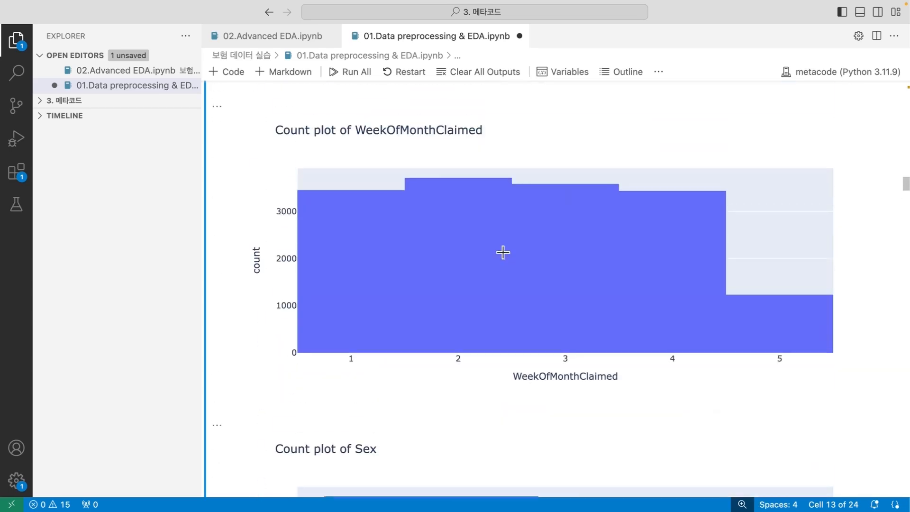
{"action": "scroll", "coordinate": [457, 203], "scroll_direction": "up", "scroll_amount": 4}
{"action": "scroll", "coordinate": [458, 209], "scroll_direction": "up", "scroll_amount": 5}
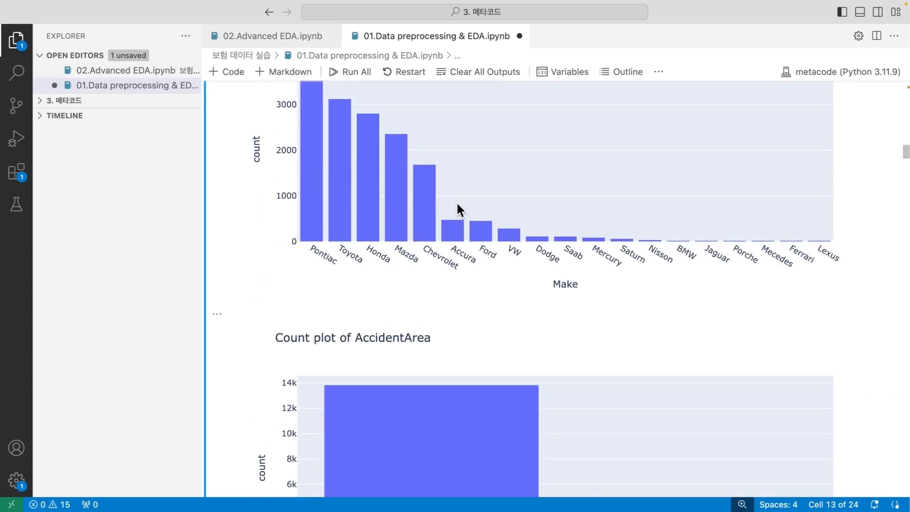
{"action": "scroll", "coordinate": [456, 201], "scroll_direction": "up", "scroll_amount": 20}
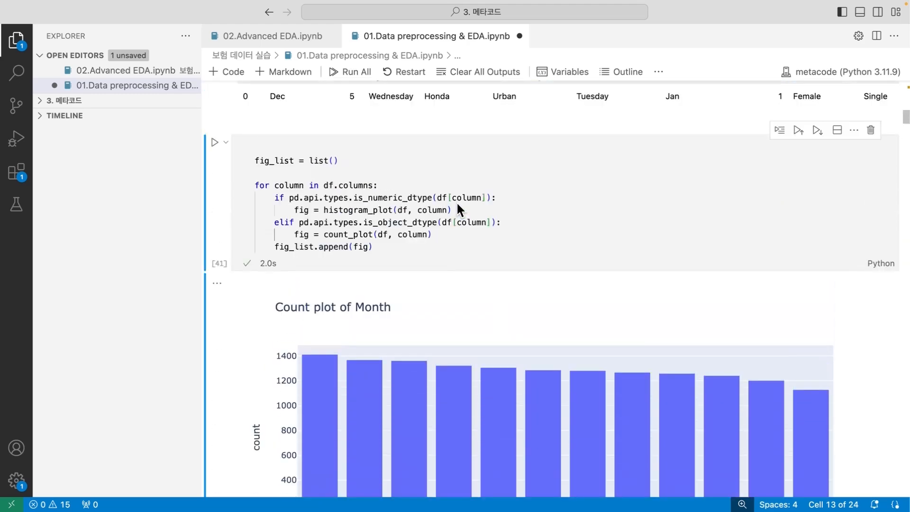
{"action": "scroll", "coordinate": [456, 201], "scroll_direction": "down", "scroll_amount": 5}
{"action": "key", "text": "ctrl+s"}
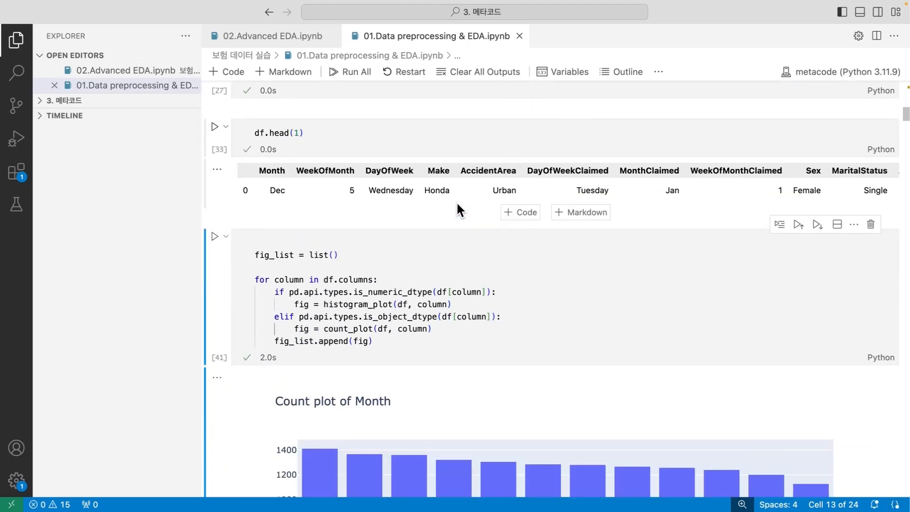
Step: Add the function header def plot_df(df): above fig_list = list() in the plotting loop cell
{"action": "left_click", "coordinate": [351, 255]}
{"action": "scroll", "coordinate": [354, 256], "scroll_direction": "down", "scroll_amount": 2}
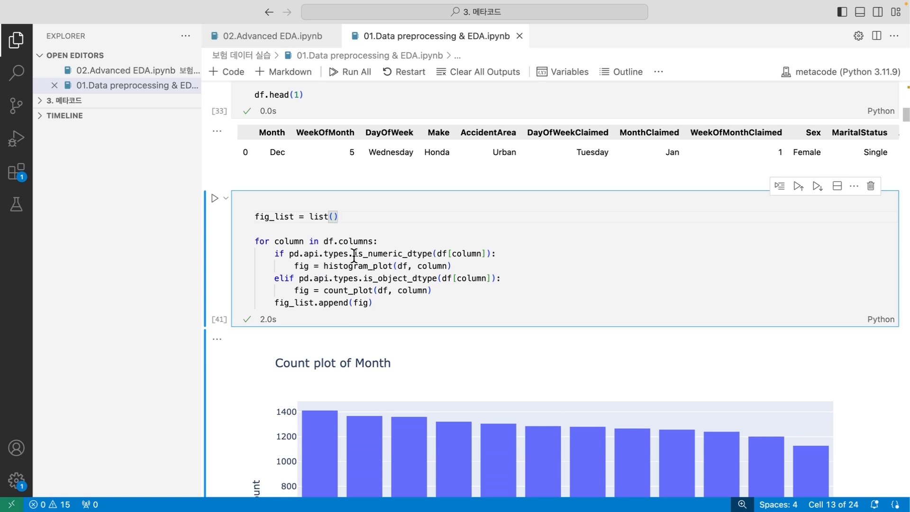
{"action": "key", "text": "Up"}
{"action": "key", "text": "Return"}
{"action": "type", "text": "def "}
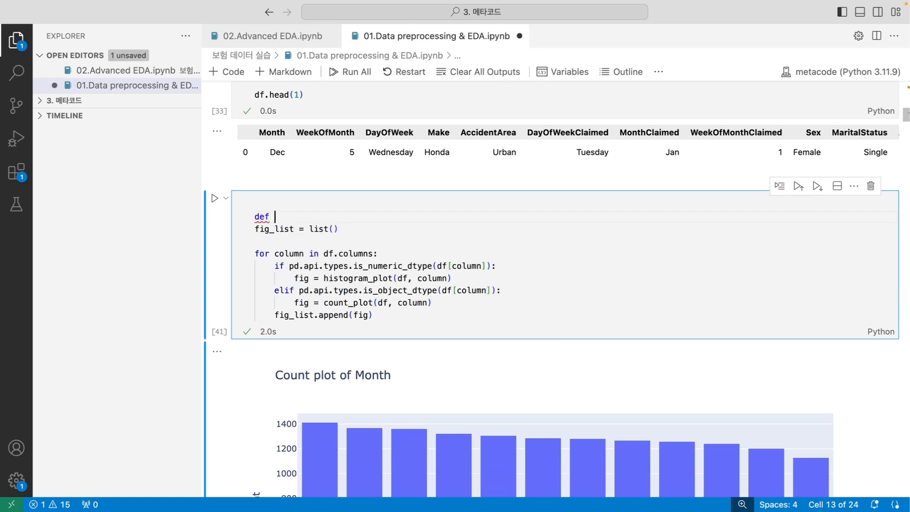
{"action": "type", "text": "plo"}
{"action": "type", "text": "t_df"}
{"action": "type", "text": "("}
{"action": "type", "text": "df,"}
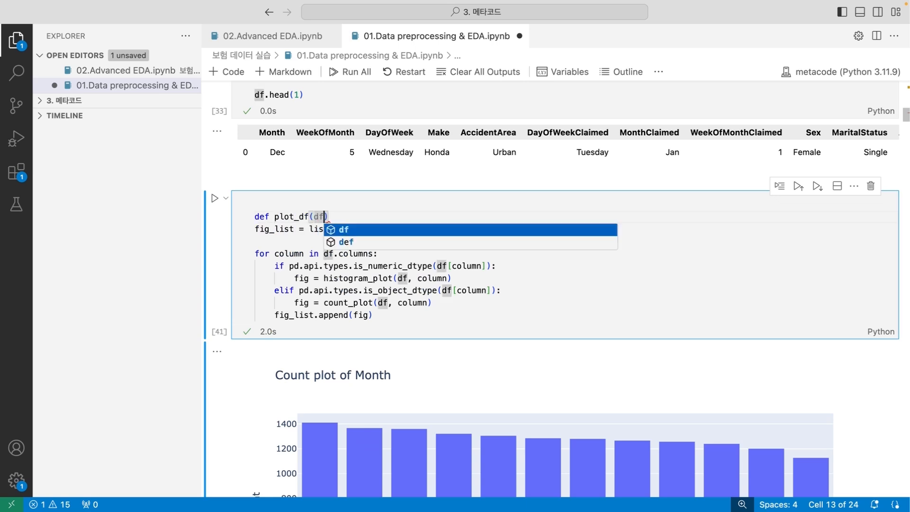
{"action": "key", "text": "BackSpace"}
{"action": "key", "text": "BackSpace"}
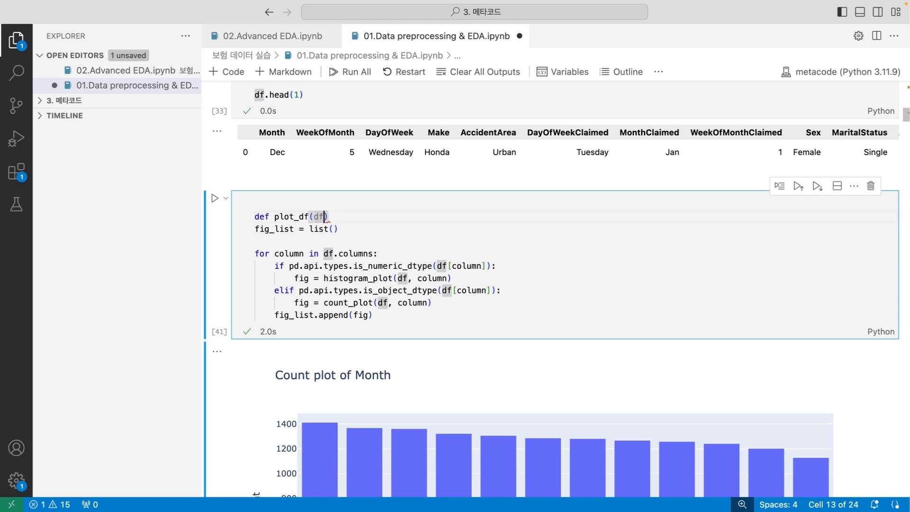
{"action": "type", "text": "):"}
Step: Indent everything from fig_list = list() through fig_list.append(fig) one level into the plot_df function body
{"action": "key", "text": "Down"}
{"action": "key", "text": "Home"}
{"action": "key", "text": "shift+Down"}
{"action": "key", "text": "shift+Down"}
{"action": "key", "text": "shift+Down"}
{"action": "key", "text": "shift+Down"}
{"action": "key", "text": "shift+Down"}
{"action": "key", "text": "shift+Down"}
{"action": "key", "text": "shift+Down"}
{"action": "key", "text": "shift+End"}
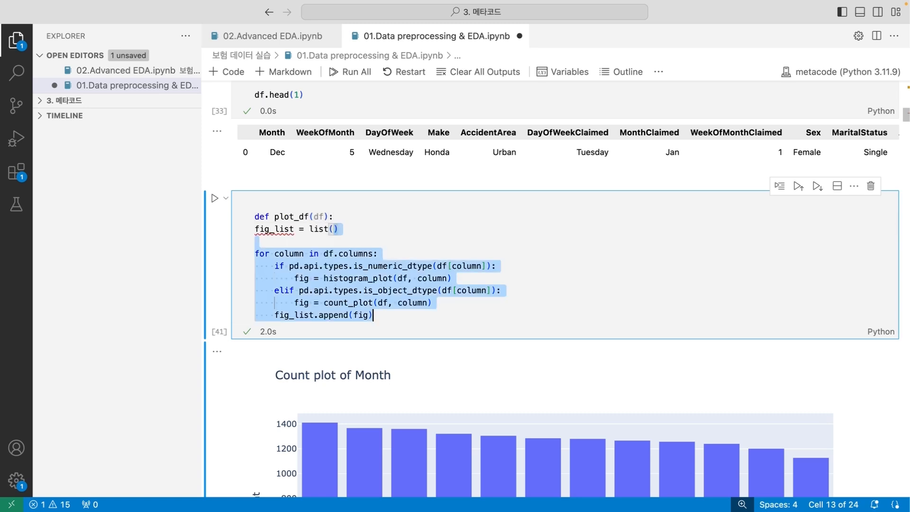
{"action": "key", "text": "Tab"}
{"action": "key", "text": "Right"}
Step: End plot_df with return fig_list, aligned with the for statement
{"action": "key", "text": "Return"}
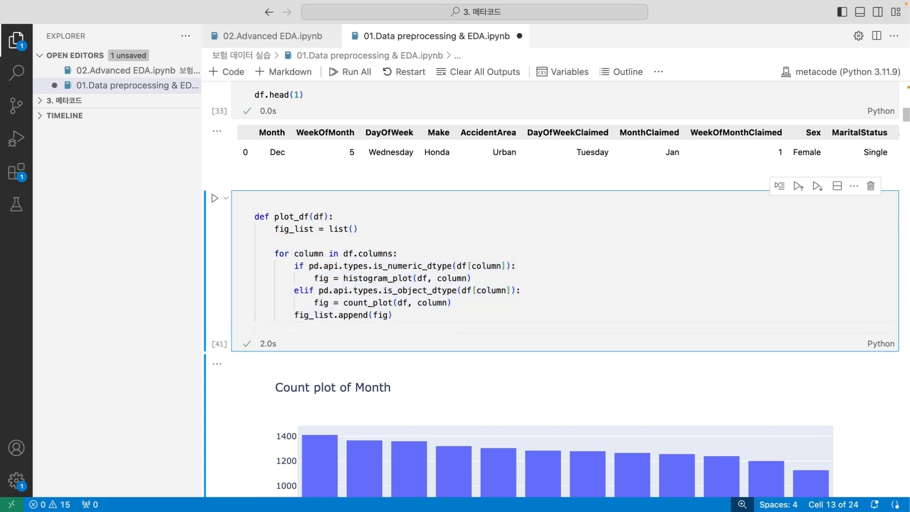
{"action": "key", "text": "BackSpace"}
{"action": "type", "text": "return fig_list"}
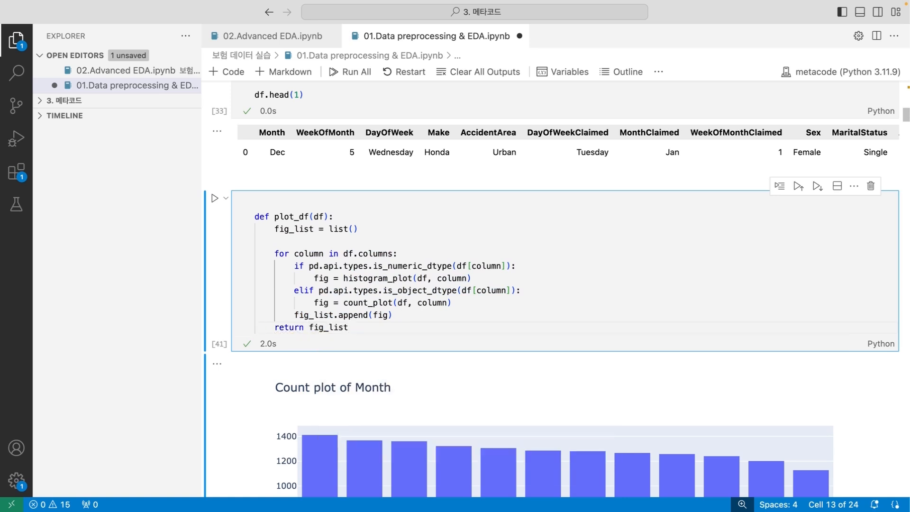
{"action": "key", "text": "super+a"}
{"action": "key", "text": "Right"}
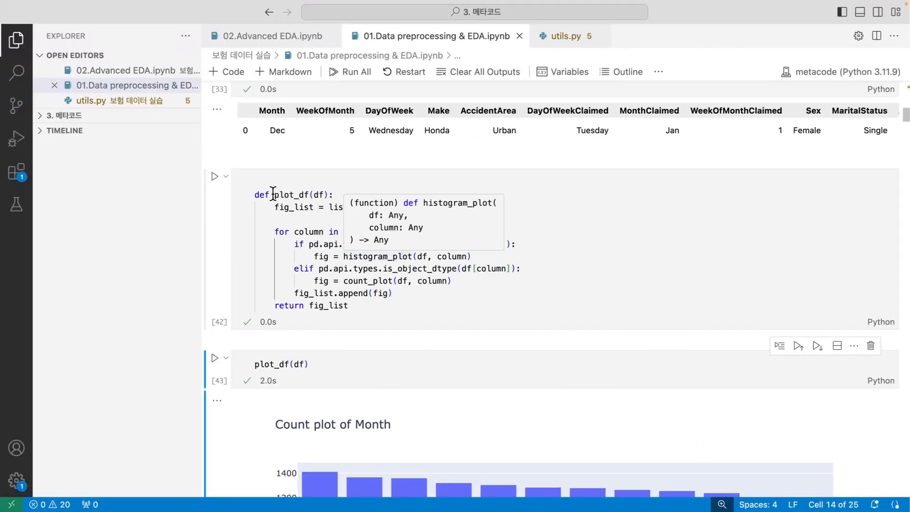
Step: Examine the plot_count_plot, plot_histogram and plot_dataframe function definitions and their docstrings in utils.py
{"action": "mouse_move", "coordinate": [339, 209]}
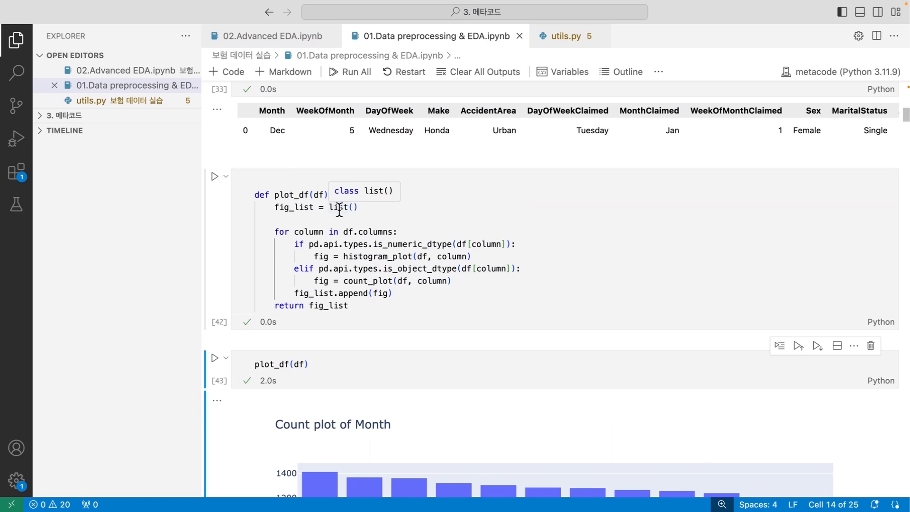
{"action": "left_click", "coordinate": [564, 44]}
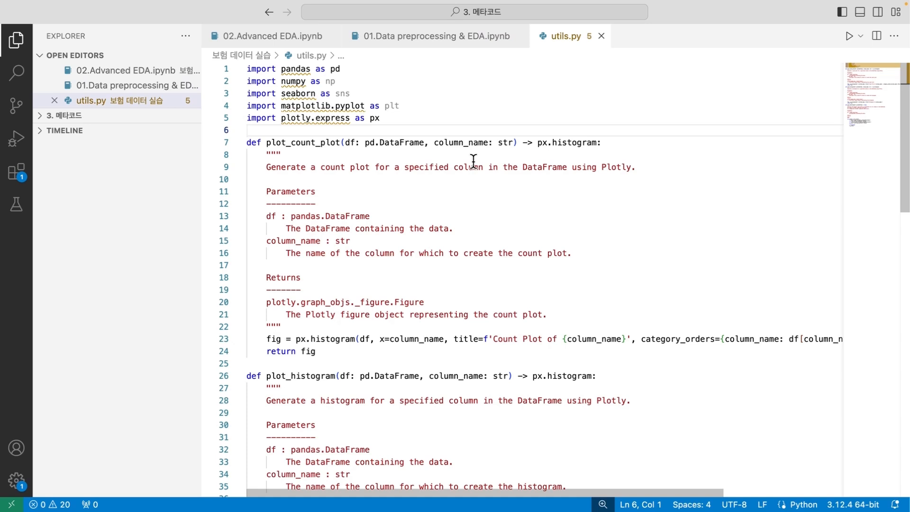
{"action": "scroll", "coordinate": [335, 323], "scroll_direction": "down", "scroll_amount": 2}
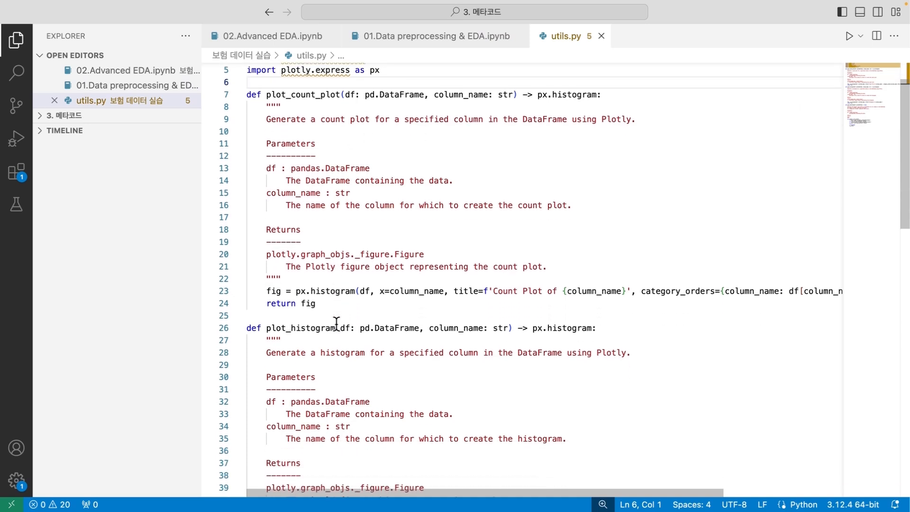
{"action": "scroll", "coordinate": [323, 189], "scroll_direction": "up", "scroll_amount": 2}
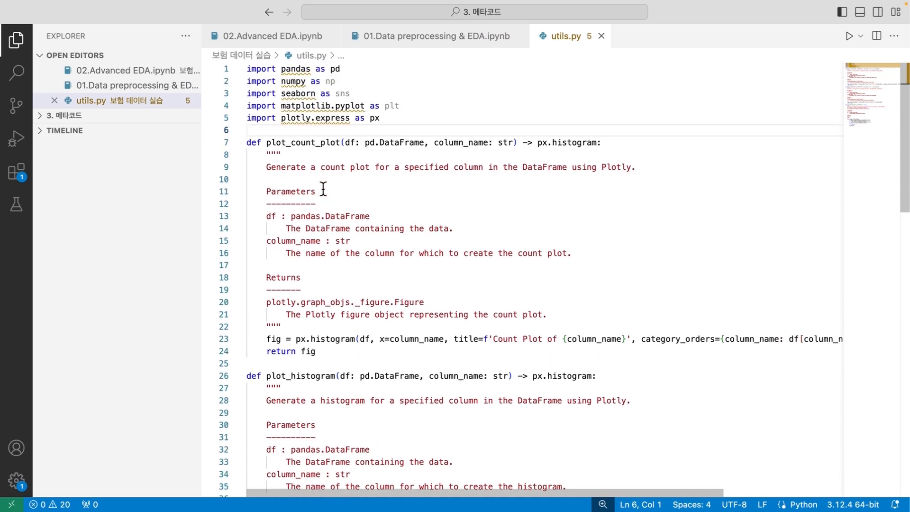
{"action": "double_click", "coordinate": [289, 142]}
{"action": "scroll", "coordinate": [318, 181], "scroll_direction": "down", "scroll_amount": 6}
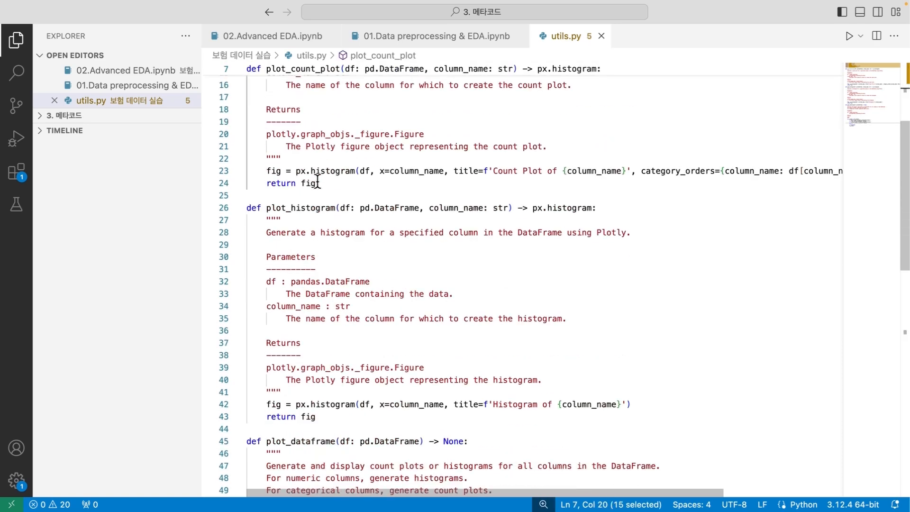
{"action": "double_click", "coordinate": [307, 195]}
{"action": "scroll", "coordinate": [307, 197], "scroll_direction": "down", "scroll_amount": 6}
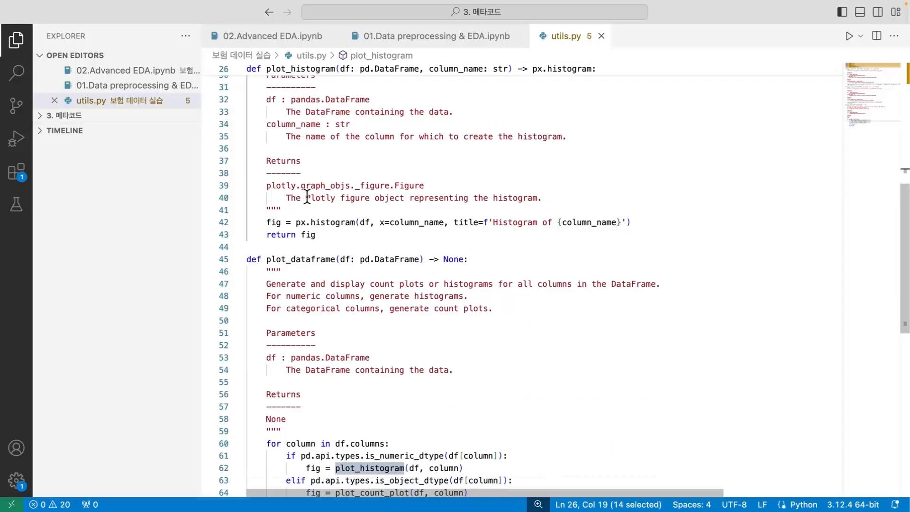
{"action": "double_click", "coordinate": [299, 259]}
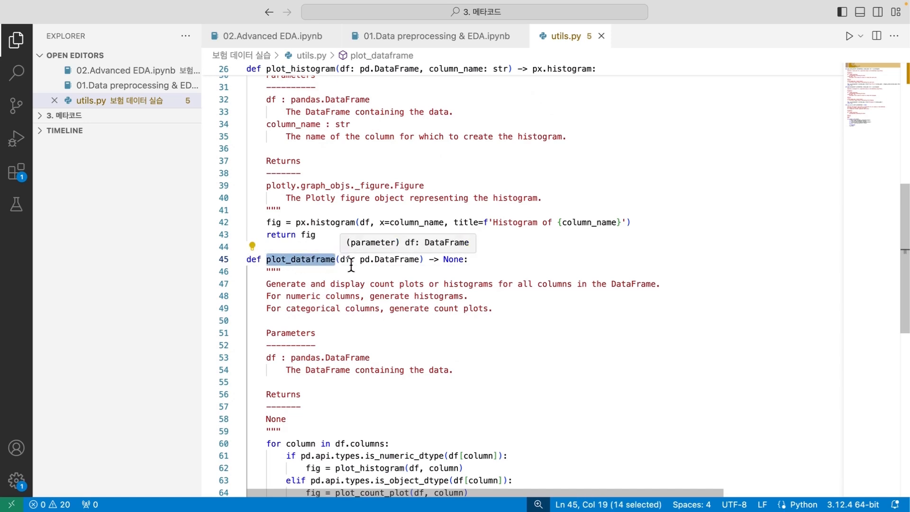
{"action": "scroll", "coordinate": [351, 266], "scroll_direction": "down", "scroll_amount": 5}
{"action": "scroll", "coordinate": [351, 264], "scroll_direction": "up", "scroll_amount": 15}
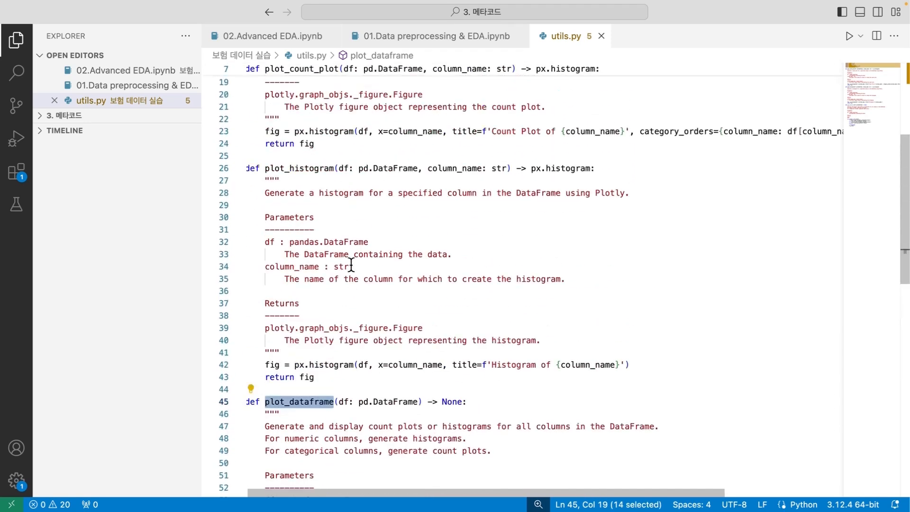
Step: Insert an empty code cell above the Kaggle data link near the start of 01.Data preprocessing & EDA.ipynb
{"action": "left_click", "coordinate": [429, 38]}
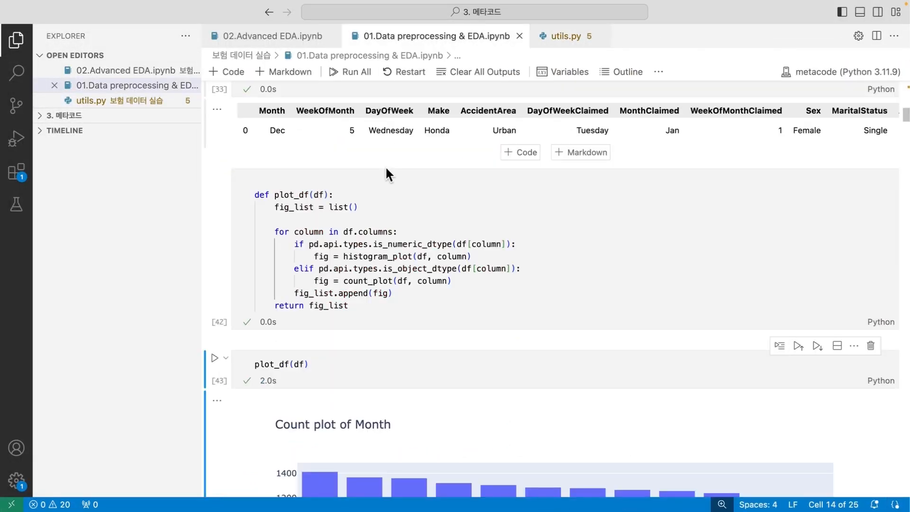
{"action": "scroll", "coordinate": [385, 166], "scroll_direction": "down", "scroll_amount": 3}
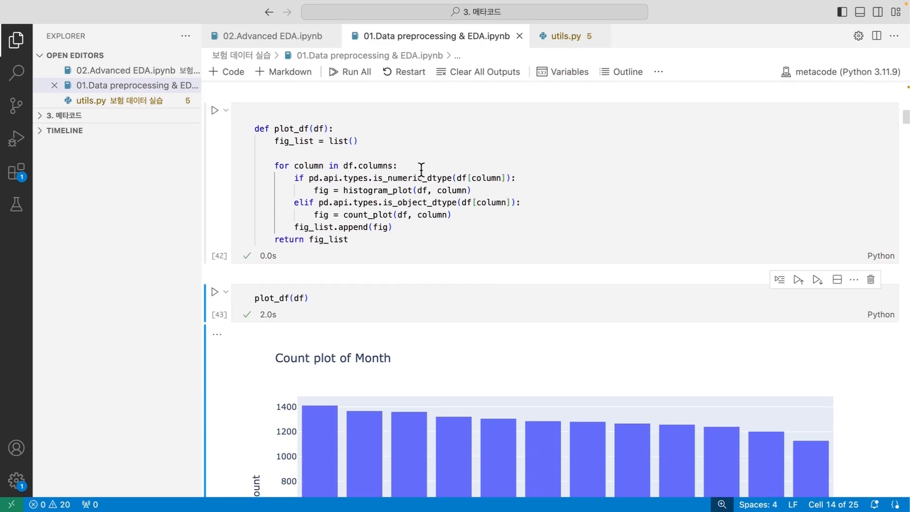
{"action": "scroll", "coordinate": [420, 168], "scroll_direction": "down", "scroll_amount": 3}
{"action": "scroll", "coordinate": [421, 168], "scroll_direction": "up", "scroll_amount": 10}
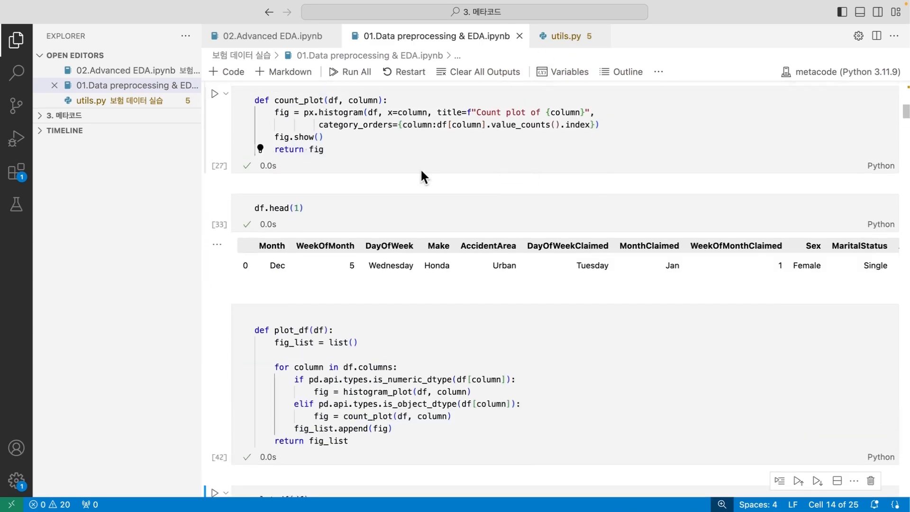
{"action": "scroll", "coordinate": [420, 169], "scroll_direction": "up", "scroll_amount": 15}
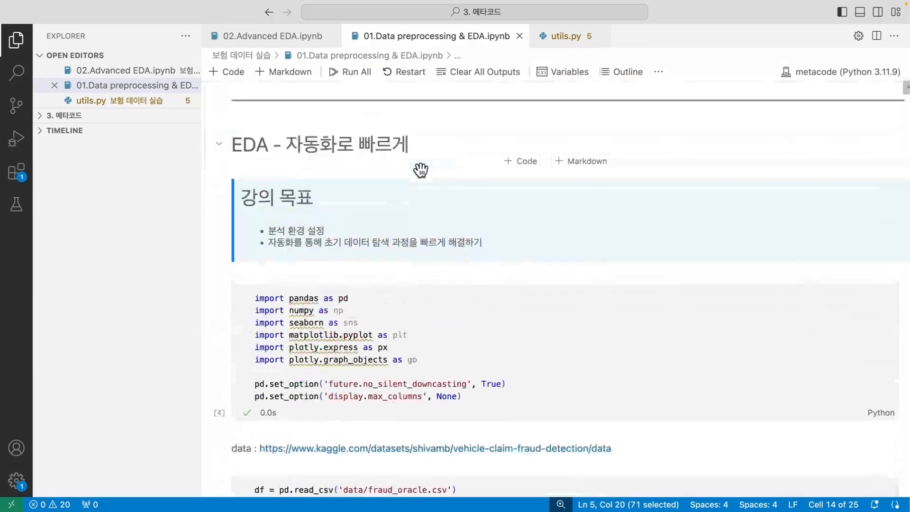
{"action": "scroll", "coordinate": [420, 168], "scroll_direction": "down", "scroll_amount": 5}
{"action": "scroll", "coordinate": [351, 256], "scroll_direction": "down", "scroll_amount": 4}
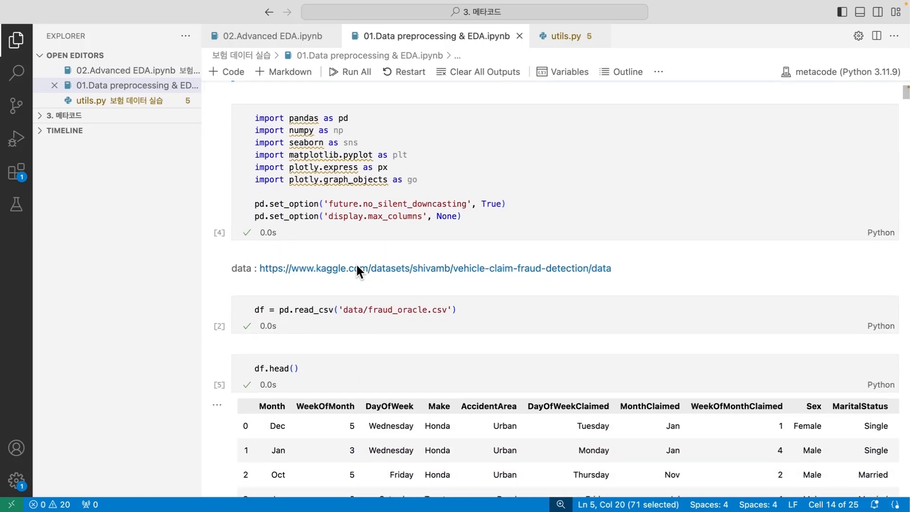
{"action": "left_click", "coordinate": [257, 262]}
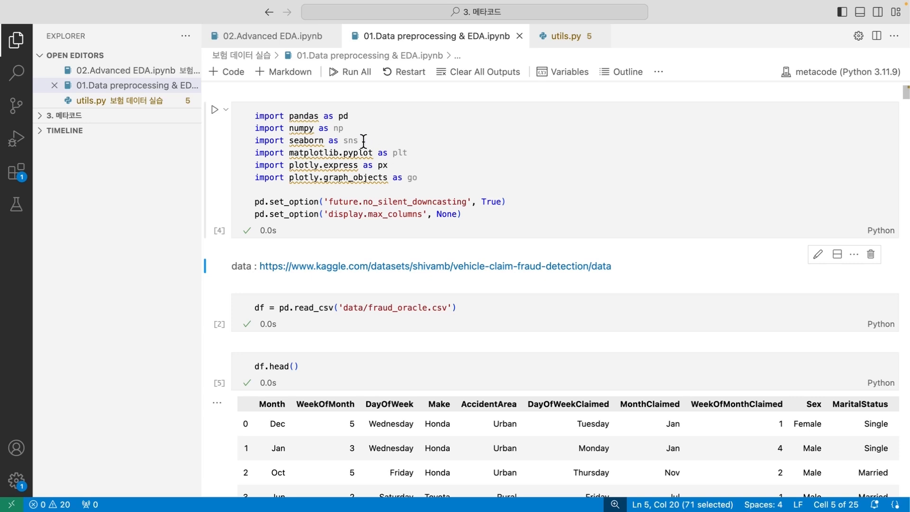
{"action": "type", "text": "a"}
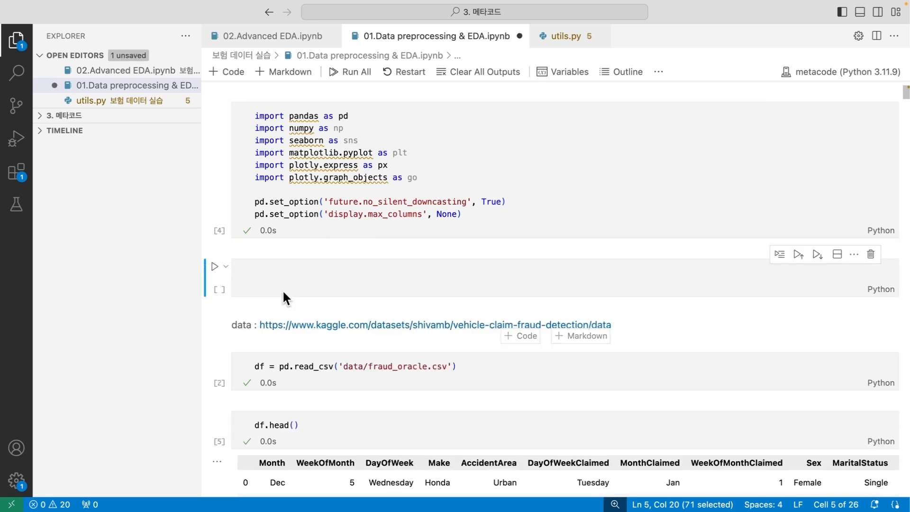
{"action": "type", "text": "import"}
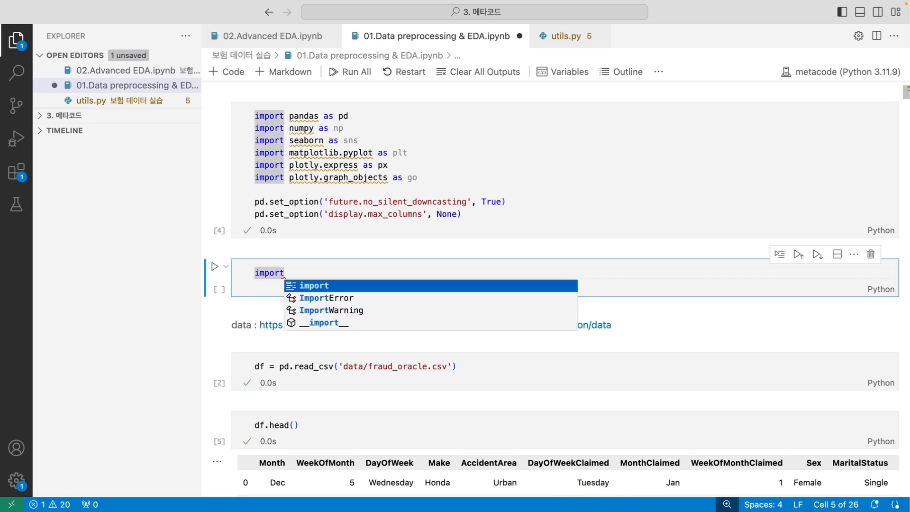
{"action": "key", "text": "BackSpace"}
{"action": "key", "text": "BackSpace"}
{"action": "key", "text": "BackSpace"}
{"action": "key", "text": "BackSpace"}
{"action": "key", "text": "BackSpace"}
{"action": "key", "text": "BackSpace"}
Step: Write the wildcard import from utils import * in the new code cell
{"action": "type", "text": "from "}
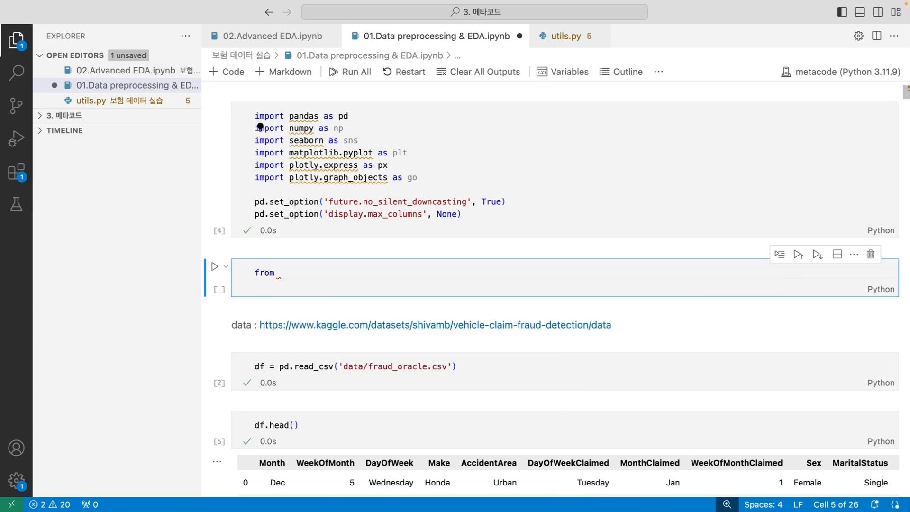
{"action": "type", "text": "utils import "}
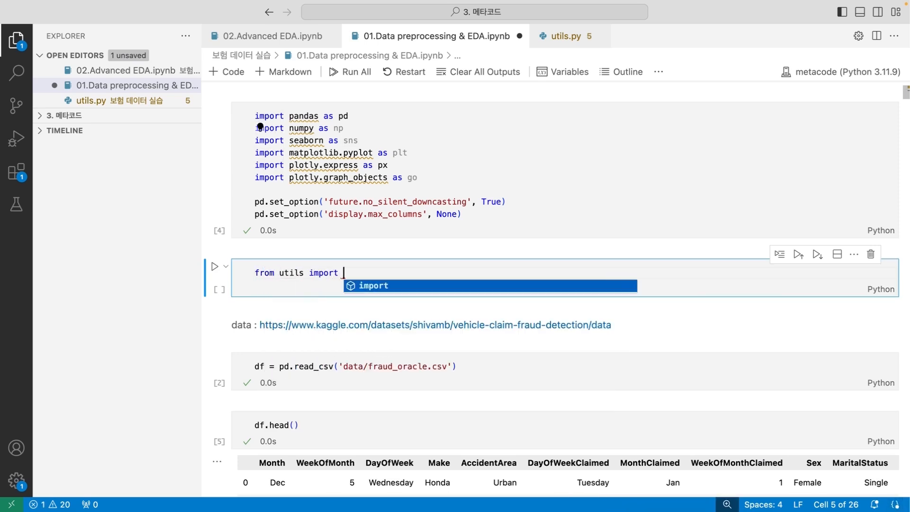
{"action": "type", "text": "*"}
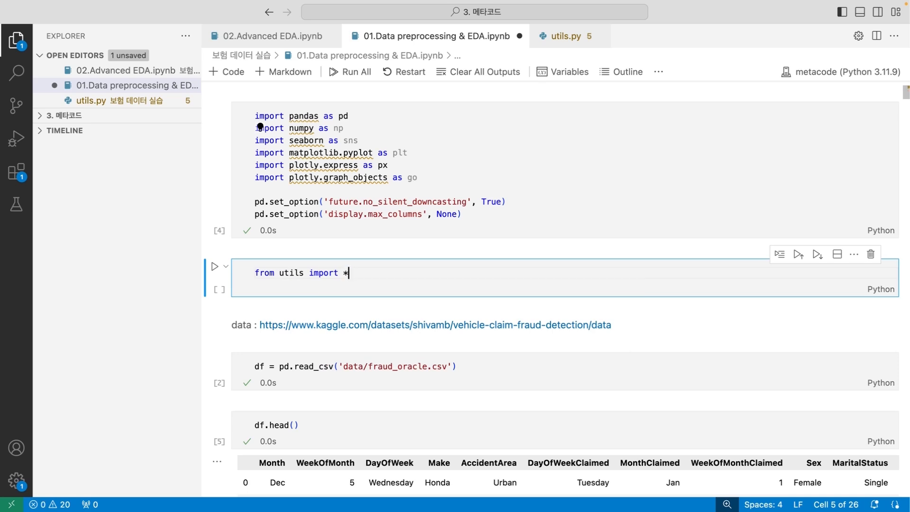
Step: Replace the asterisk in the utils import with the function name plot_count_plot copied from utils.py, followed by a comma
{"action": "left_click", "coordinate": [590, 38]}
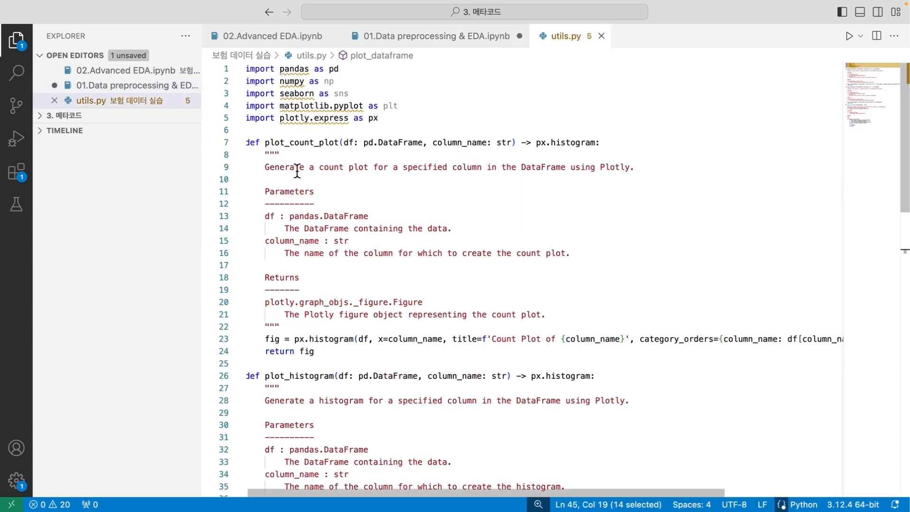
{"action": "left_click", "coordinate": [295, 143]}
{"action": "double_click", "coordinate": [295, 142]}
{"action": "left_click", "coordinate": [314, 130]}
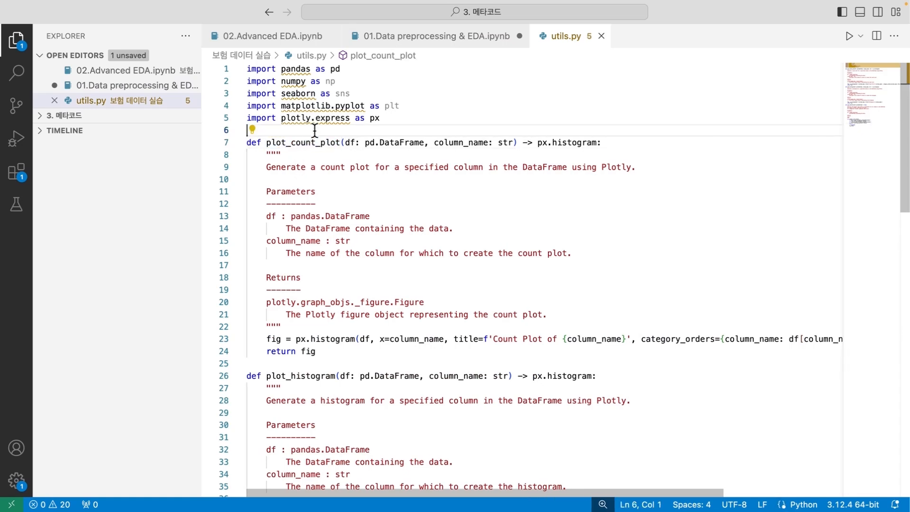
{"action": "left_click", "coordinate": [406, 42]}
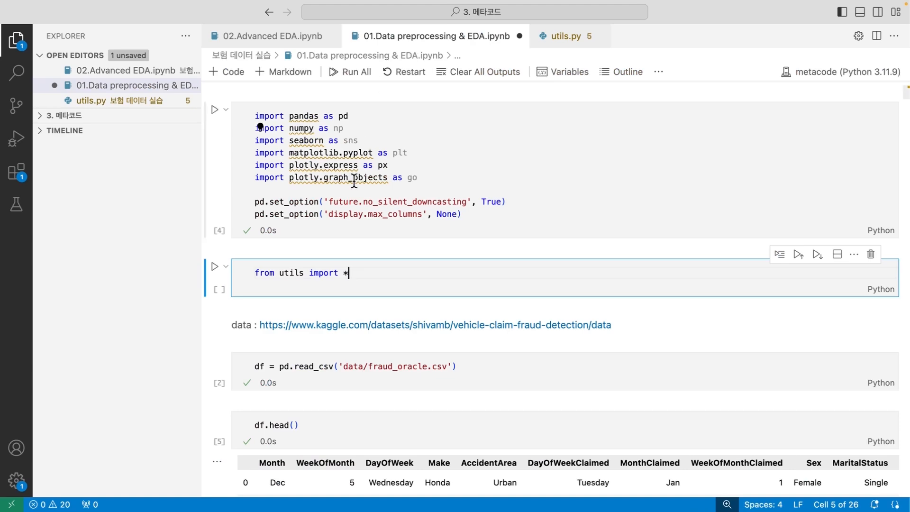
{"action": "left_click", "coordinate": [553, 42]}
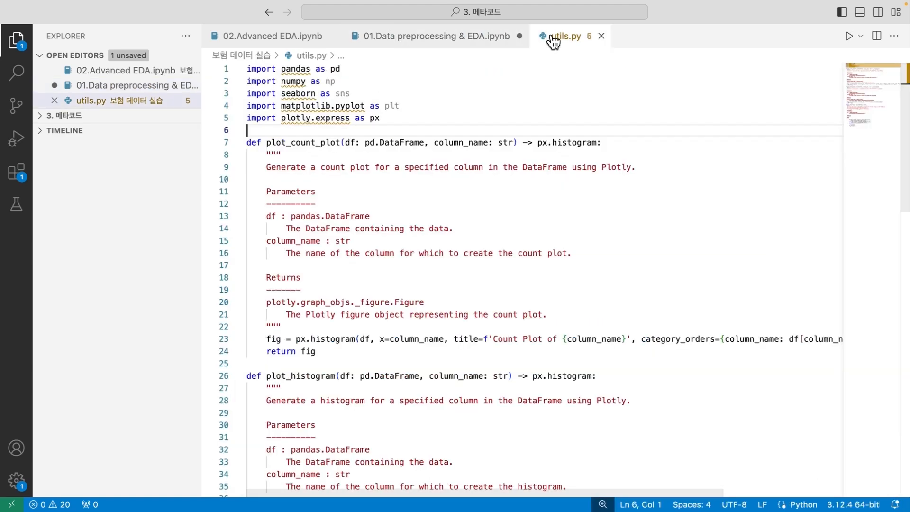
{"action": "double_click", "coordinate": [325, 142]}
{"action": "key", "text": "super+c"}
{"action": "left_click", "coordinate": [417, 40]}
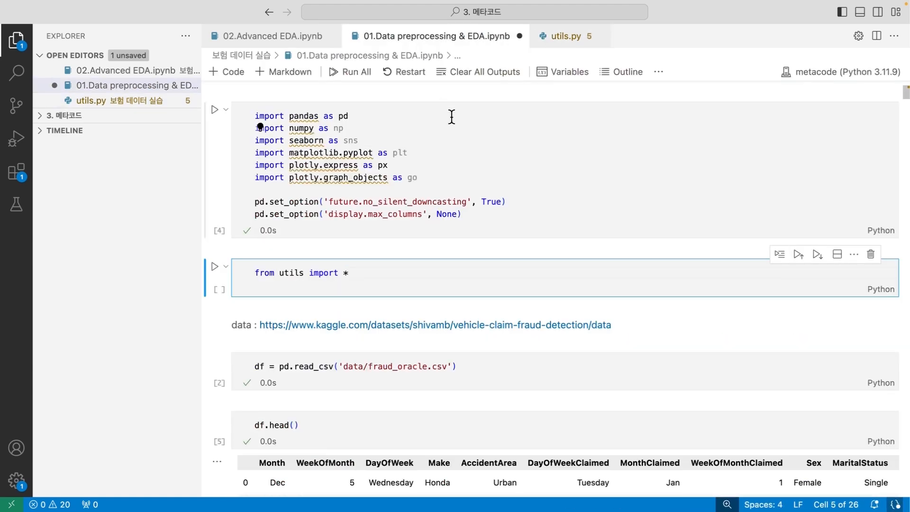
{"action": "key", "text": "BackSpace"}
{"action": "key", "text": "super+v"}
{"action": "type", "text": ","}
Step: Append plot_histogram, copied from its definition in utils.py, to the notebook's utils import, followed by a comma
{"action": "left_click", "coordinate": [546, 40]}
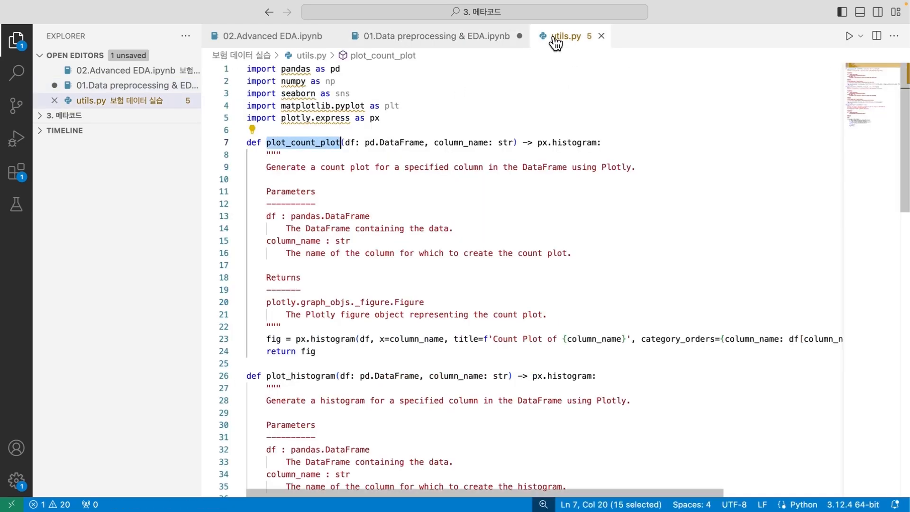
{"action": "scroll", "coordinate": [359, 195], "scroll_direction": "down", "scroll_amount": 5}
{"action": "scroll", "coordinate": [359, 196], "scroll_direction": "down", "scroll_amount": 1}
{"action": "double_click", "coordinate": [305, 166]}
{"action": "key", "text": "super+c"}
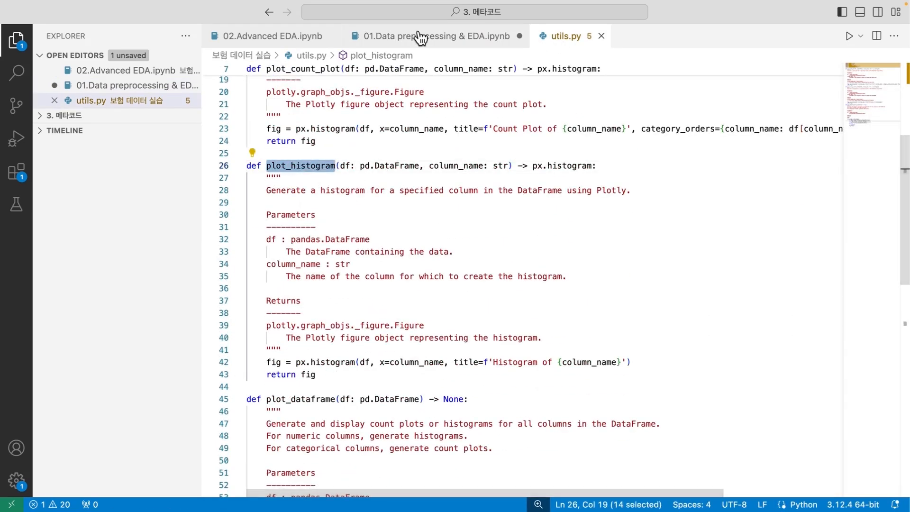
{"action": "left_click", "coordinate": [416, 36]}
{"action": "key", "text": "super+v"}
{"action": "type", "text": ","}
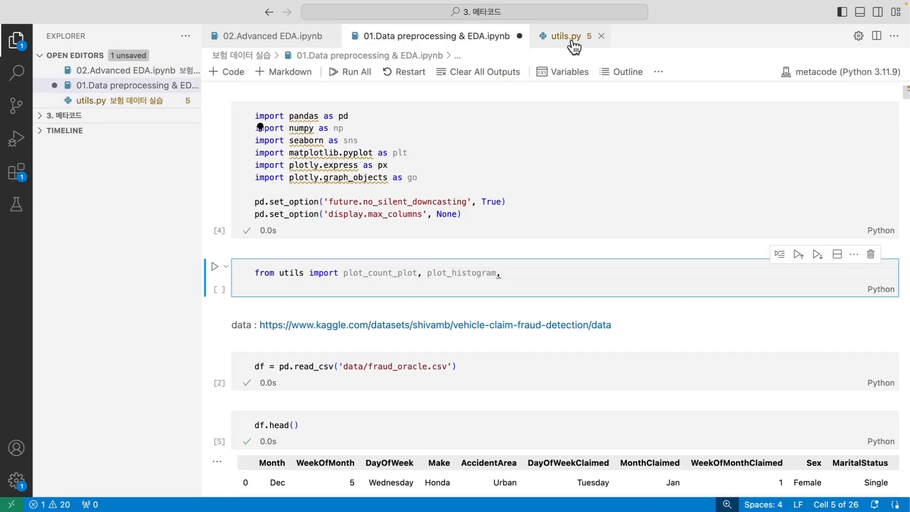
Step: Append plot_dataframe, copied from its definition in utils.py, to the notebook's utils import and run the import cell
{"action": "left_click", "coordinate": [567, 37]}
{"action": "scroll", "coordinate": [367, 222], "scroll_direction": "down", "scroll_amount": 5}
{"action": "double_click", "coordinate": [304, 231]}
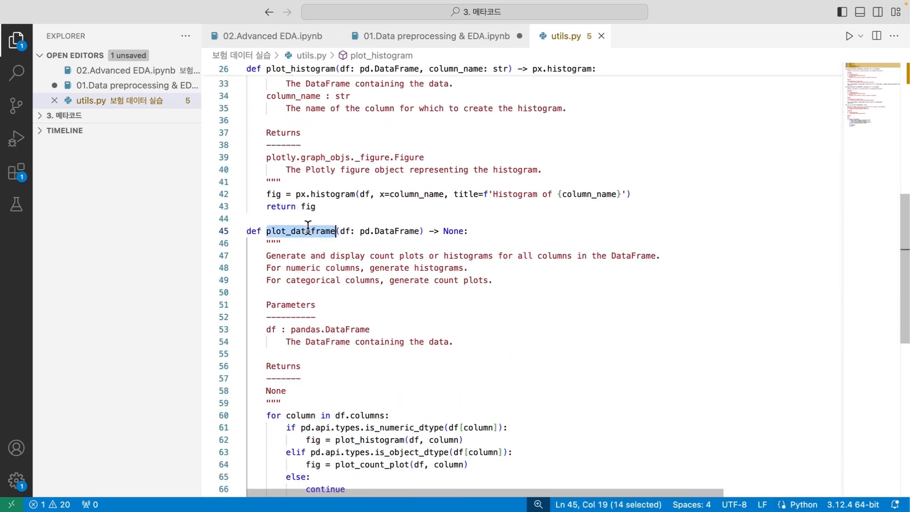
{"action": "key", "text": "super+c"}
{"action": "left_click", "coordinate": [411, 38]}
{"action": "key", "text": "super+v"}
{"action": "key", "text": "shift+Return"}
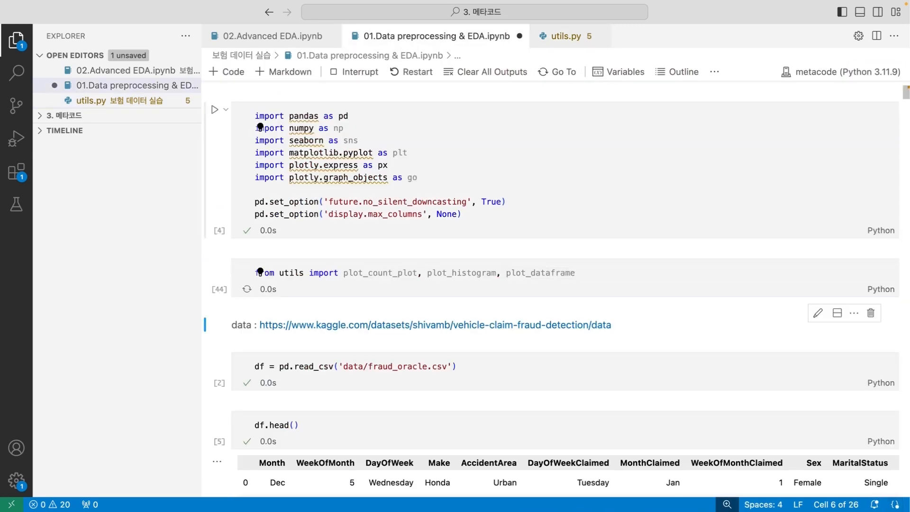
Step: Add a code cell below the utils import, call plot_count_plot(df, 'Make') in it, and run it to view the chart
{"action": "scroll", "coordinate": [494, 218], "scroll_direction": "down", "scroll_amount": 2}
{"action": "key", "text": "a"}
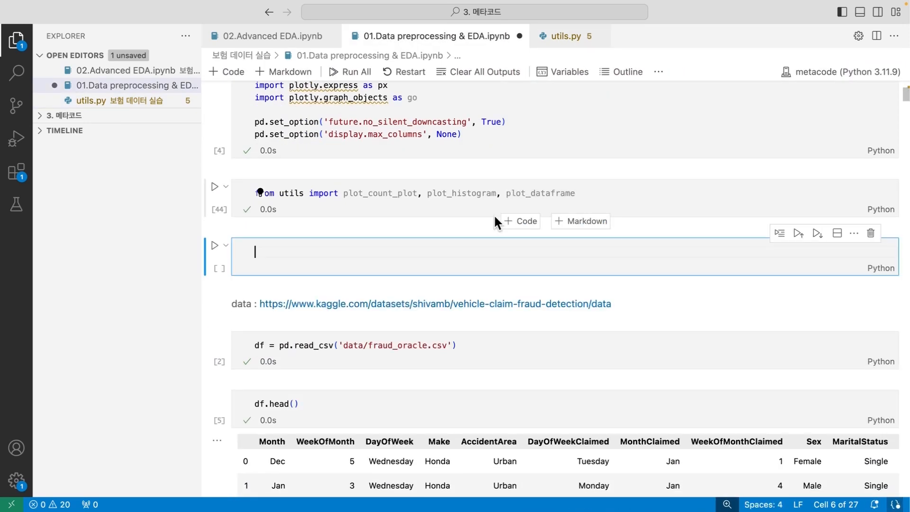
{"action": "type", "text": "plot_"}
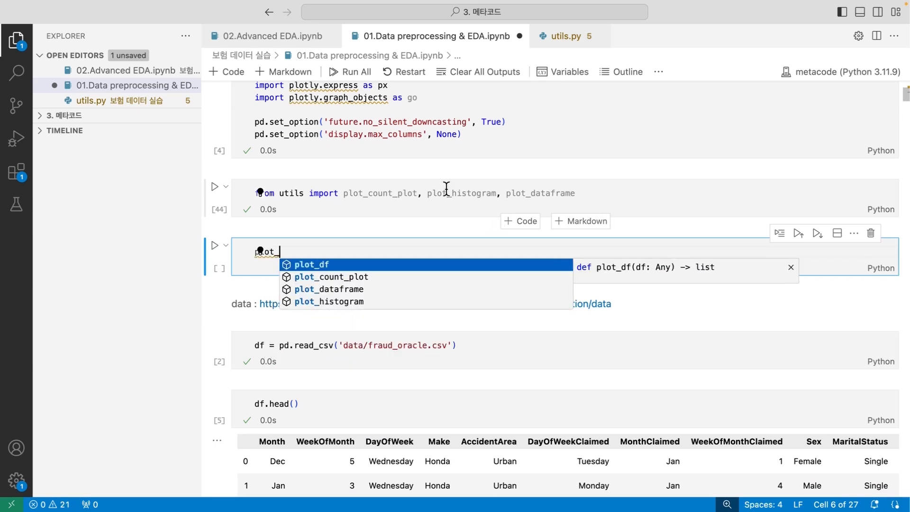
{"action": "left_click", "coordinate": [353, 277]}
{"action": "type", "text": "(df"}
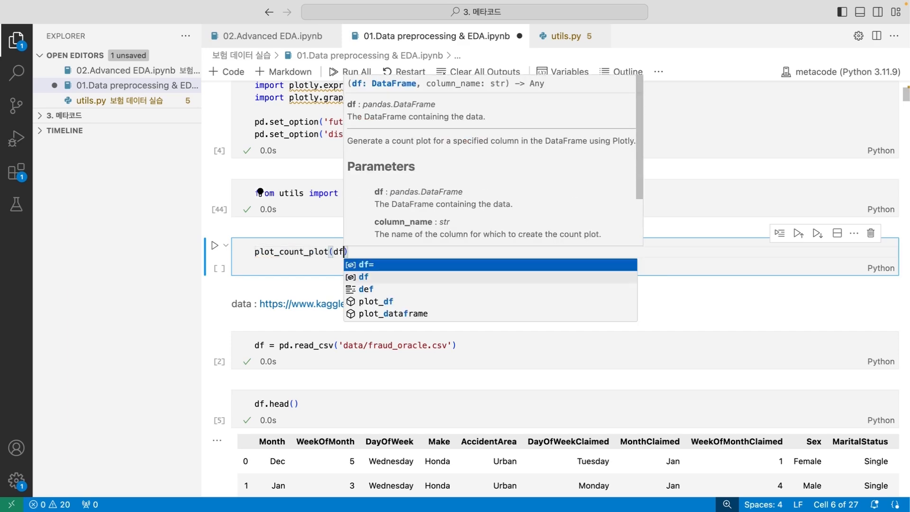
{"action": "type", "text": ", "}
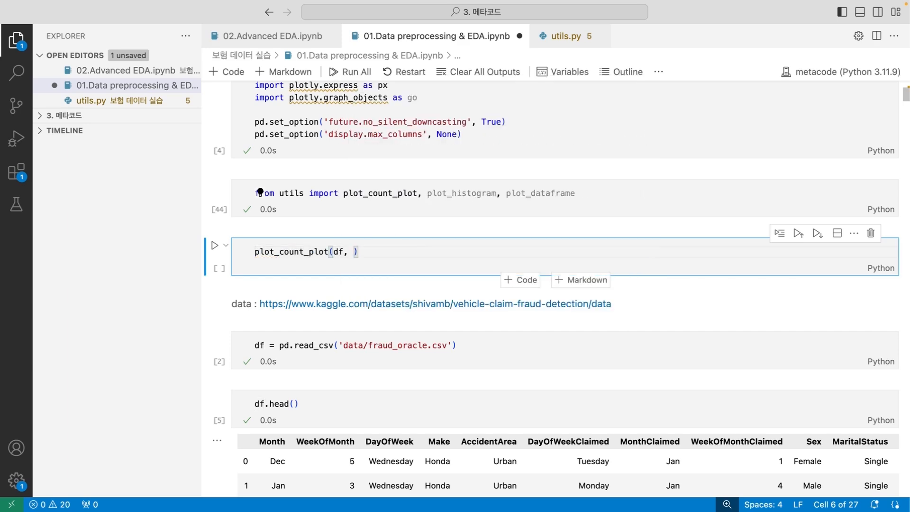
{"action": "type", "text": "'Make"}
{"action": "key", "text": "ctrl+Return"}
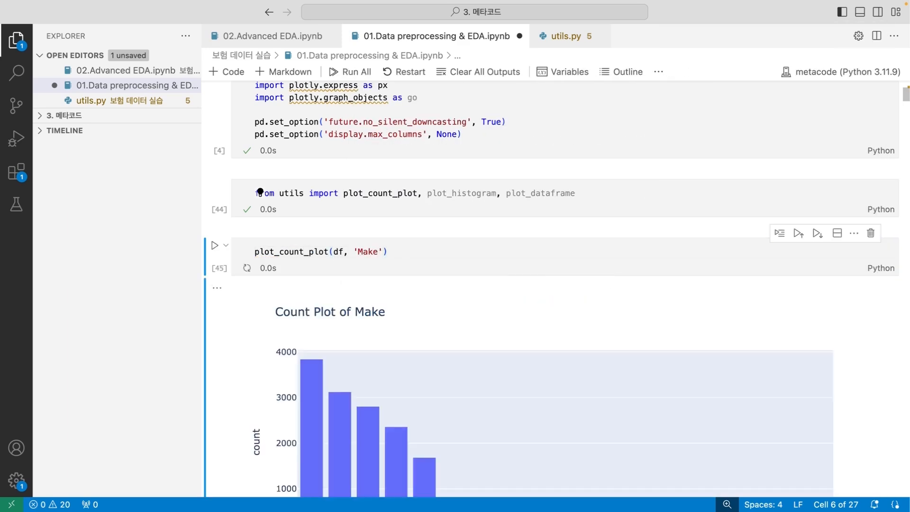
{"action": "scroll", "coordinate": [349, 247], "scroll_direction": "down", "scroll_amount": 3}
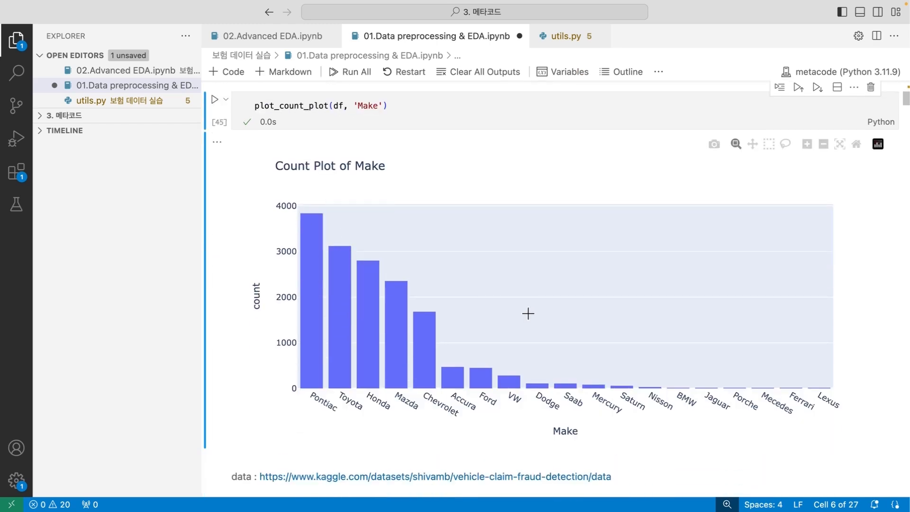
{"action": "scroll", "coordinate": [427, 187], "scroll_direction": "up", "scroll_amount": 3}
{"action": "mouse_move", "coordinate": [528, 191]}
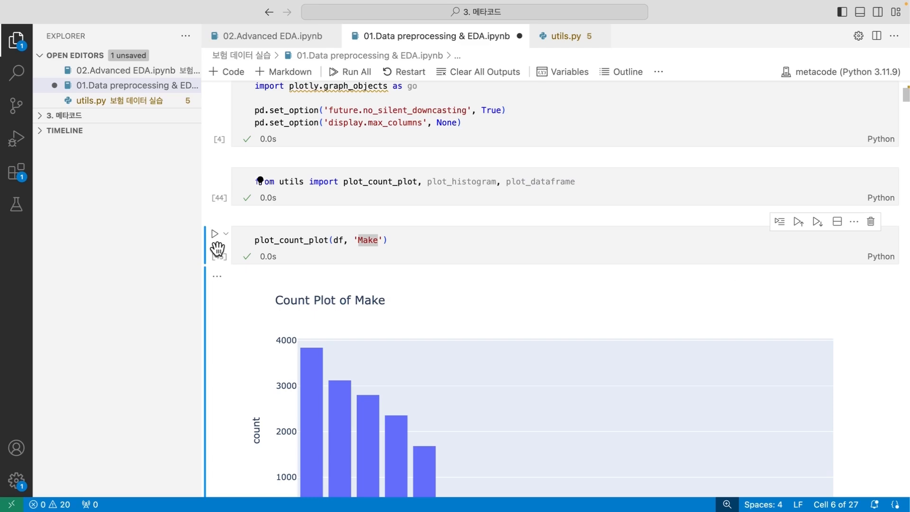
Step: Examine plot_histogram's parameter and return type hints and its docstring in utils.py, and return to the 01.Data preprocessing & EDA.ipynb notebook
{"action": "left_click", "coordinate": [568, 43]}
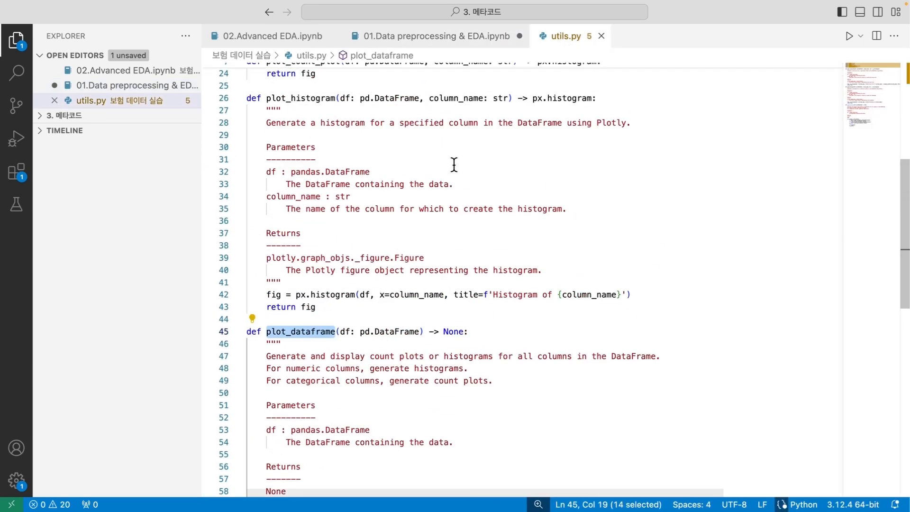
{"action": "left_click", "coordinate": [267, 109]}
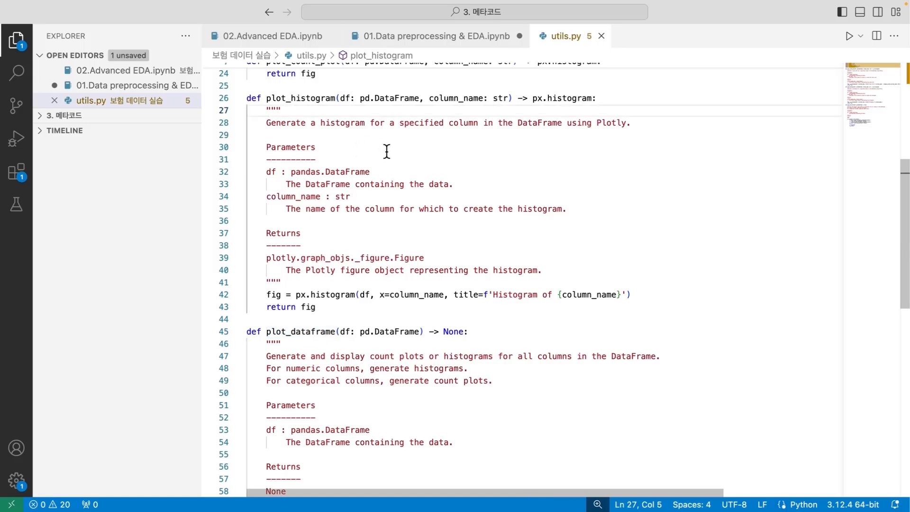
{"action": "left_click", "coordinate": [314, 282], "text": "shift"}
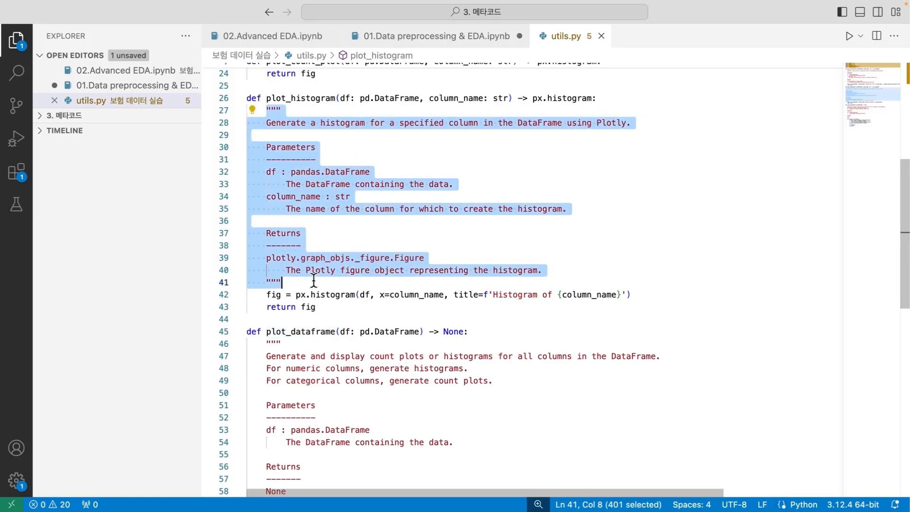
{"action": "left_click", "coordinate": [313, 281]}
{"action": "scroll", "coordinate": [313, 281], "scroll_direction": "up", "scroll_amount": 2}
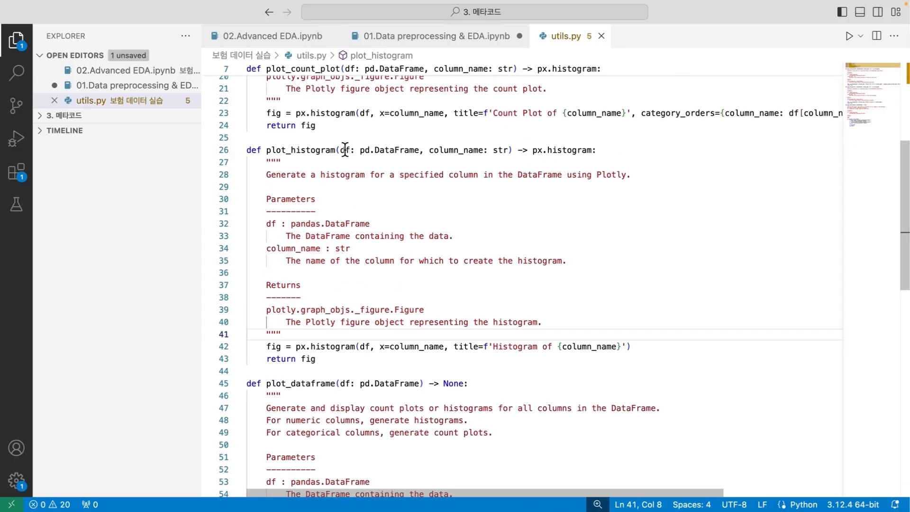
{"action": "double_click", "coordinate": [344, 151]}
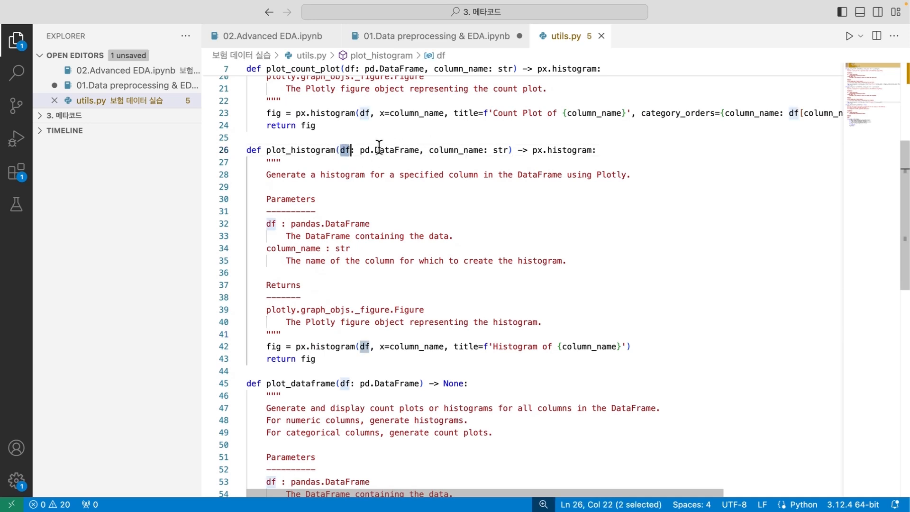
{"action": "left_click_drag", "start_coordinate": [361, 151], "coordinate": [420, 151]}
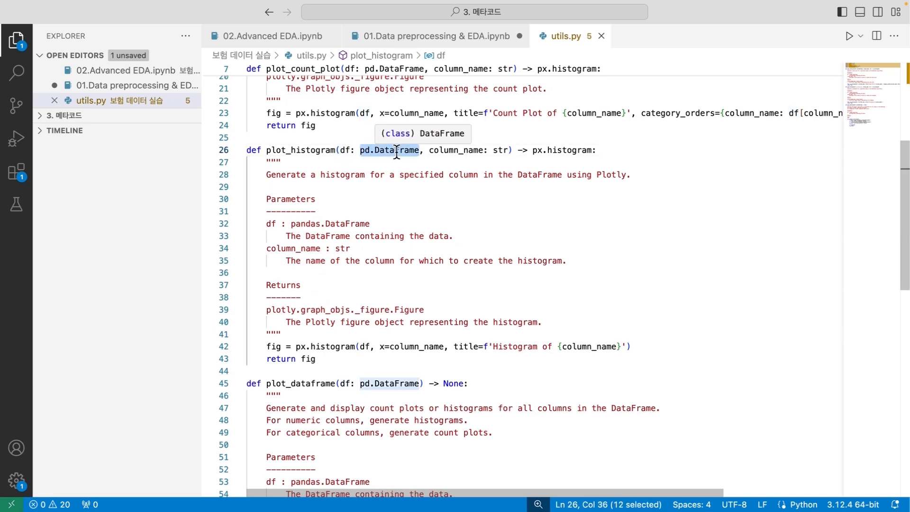
{"action": "double_click", "coordinate": [444, 150]}
{"action": "double_click", "coordinate": [501, 150]}
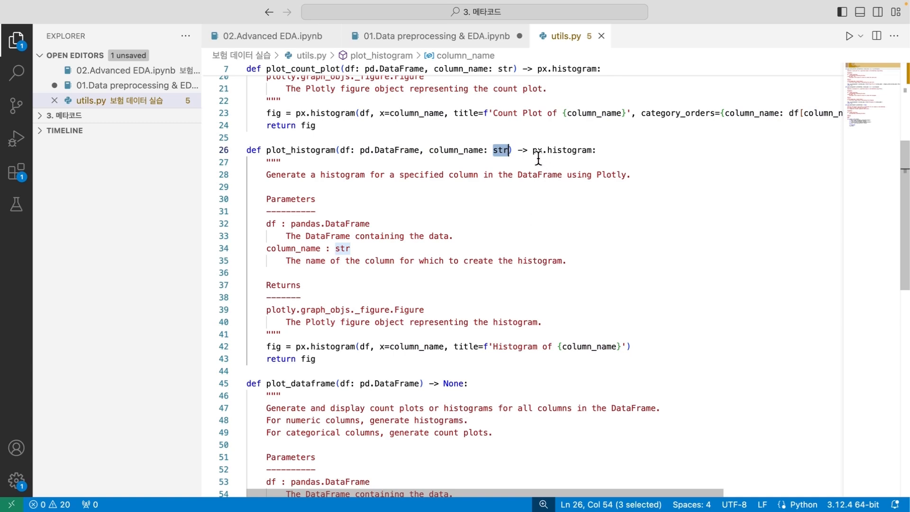
{"action": "left_click_drag", "start_coordinate": [533, 150], "coordinate": [592, 150]}
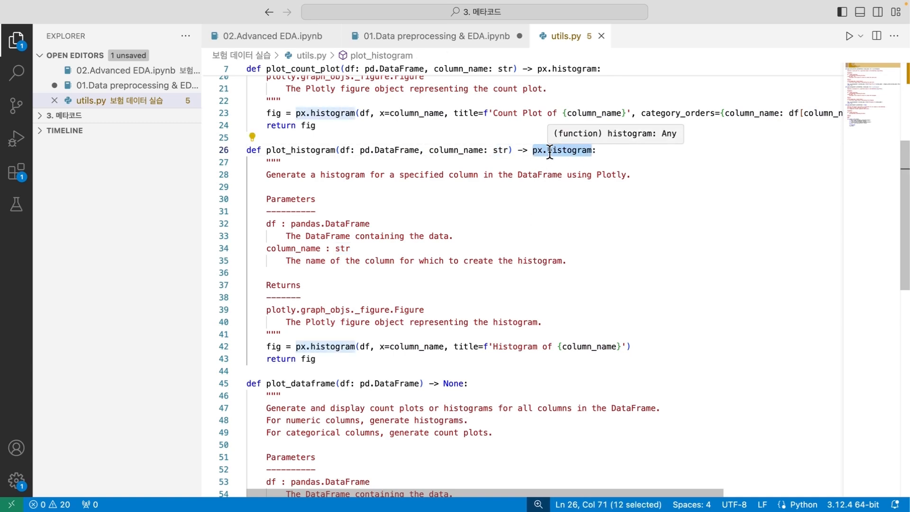
{"action": "left_click_drag", "start_coordinate": [335, 151], "coordinate": [612, 155]}
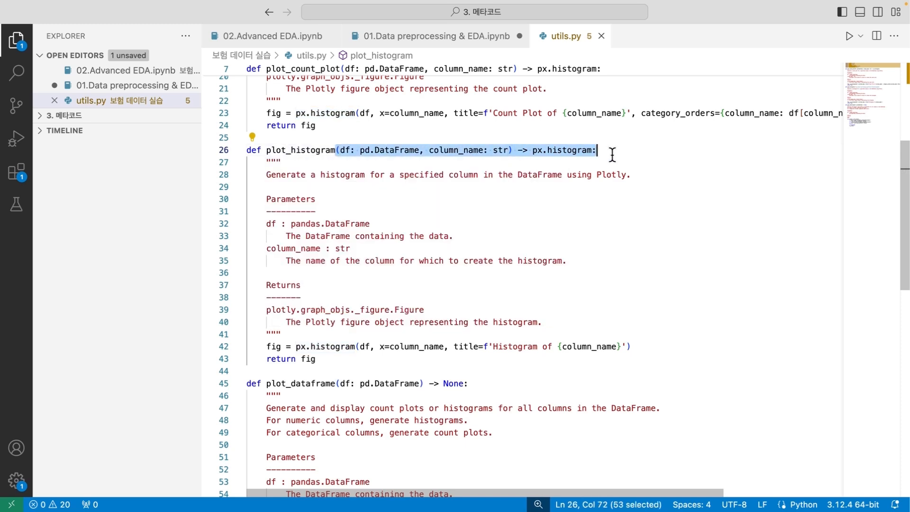
{"action": "left_click", "coordinate": [613, 155]}
{"action": "key", "text": "Down"}
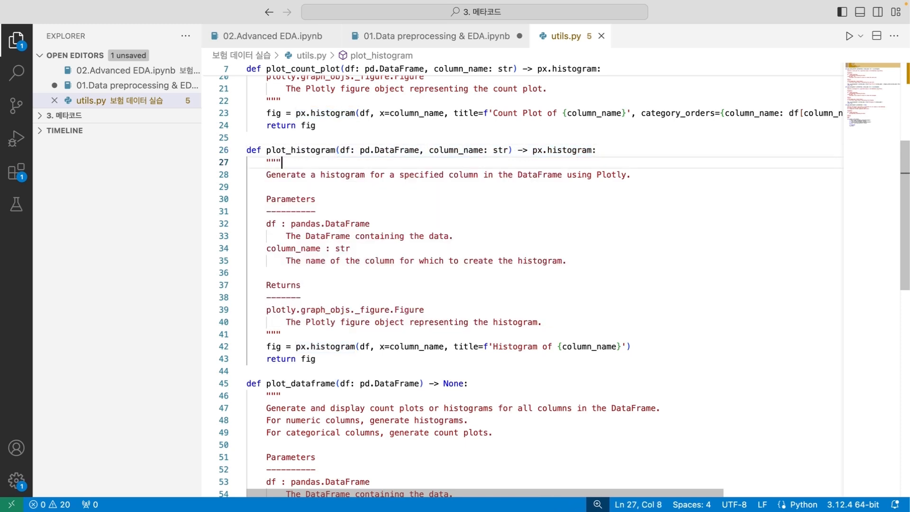
{"action": "left_click", "coordinate": [343, 335], "text": "shift"}
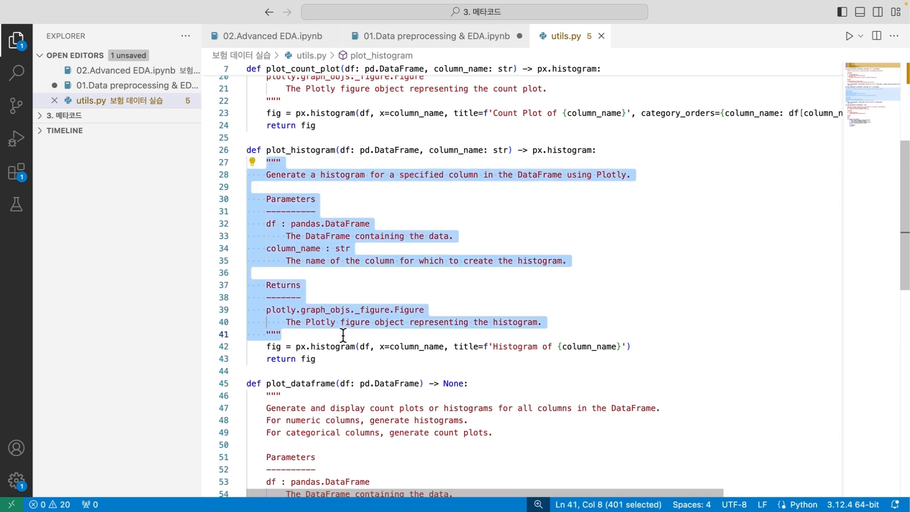
{"action": "left_click", "coordinate": [418, 40]}
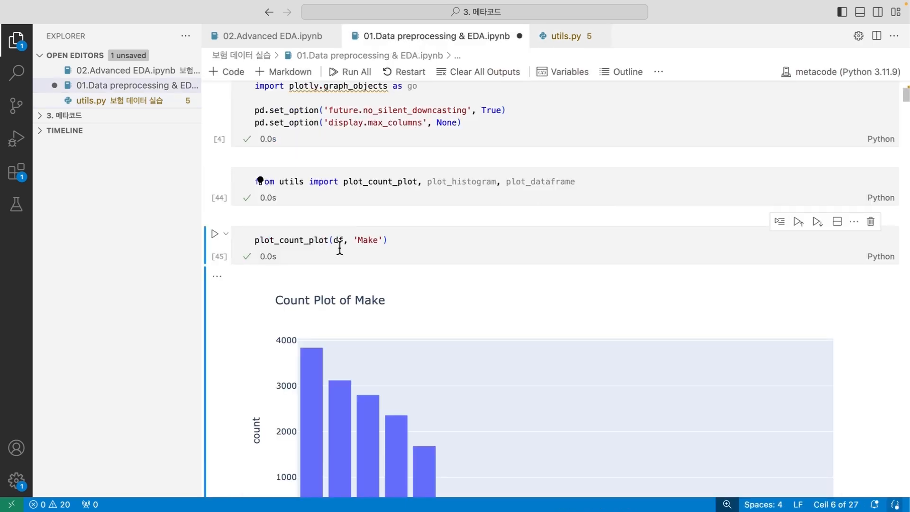
{"action": "type", "text": "adocst"}
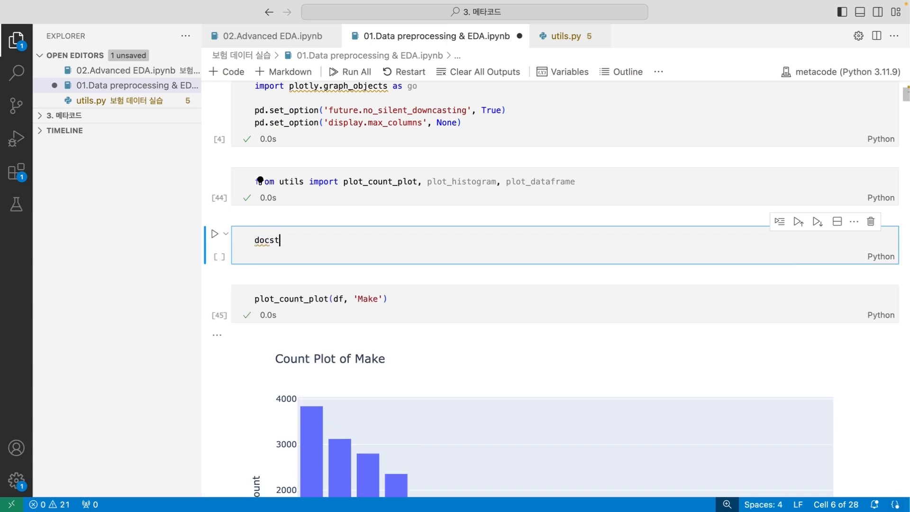
{"action": "type", "text": "ring"}
{"action": "key", "text": "Escape"}
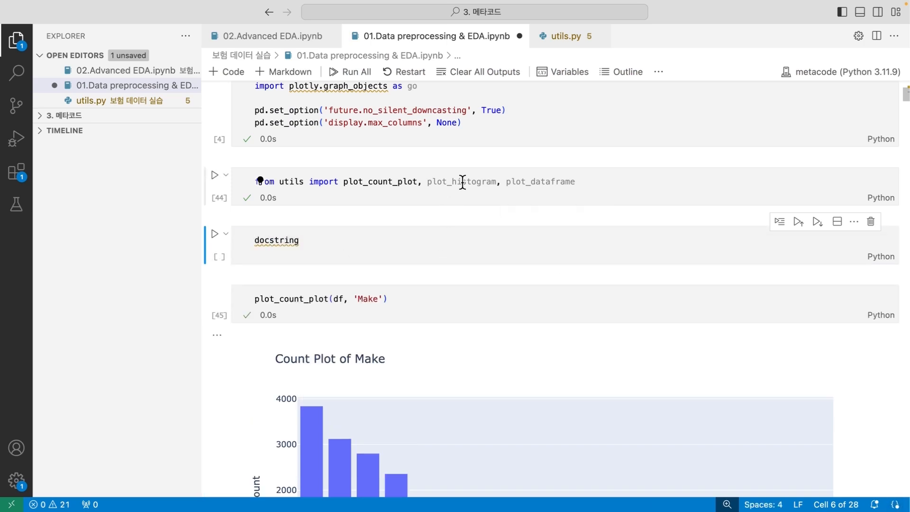
{"action": "key", "text": "d"}
{"action": "key", "text": "d"}
Step: Insert two empty code cells above the plot_count_plot cell and run help(px.histogram) in the upper one
{"action": "key", "text": "ctrl+s"}
{"action": "key", "text": "a"}
{"action": "key", "text": "a"}
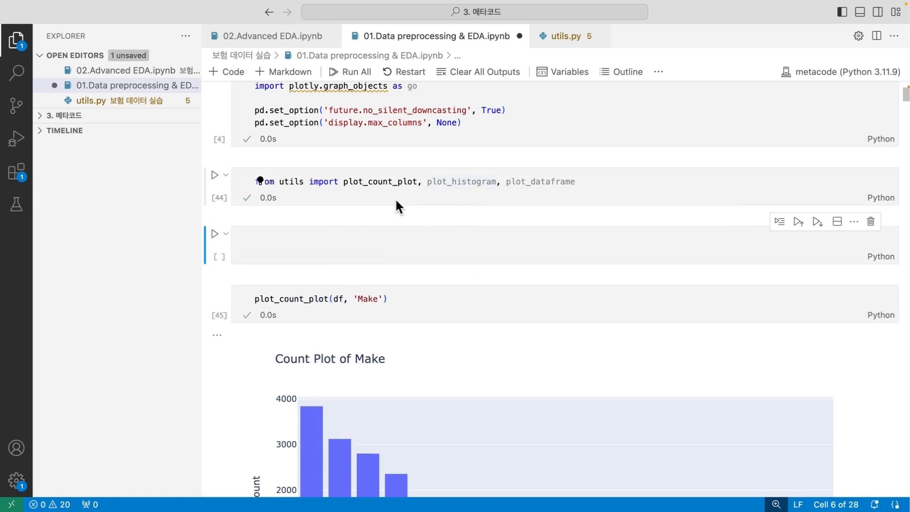
{"action": "key", "text": "Return"}
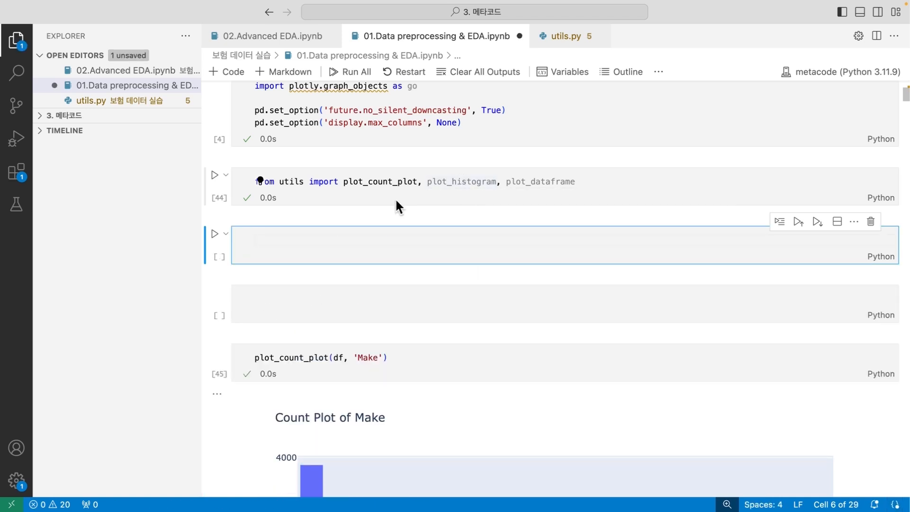
{"action": "type", "text": "help("}
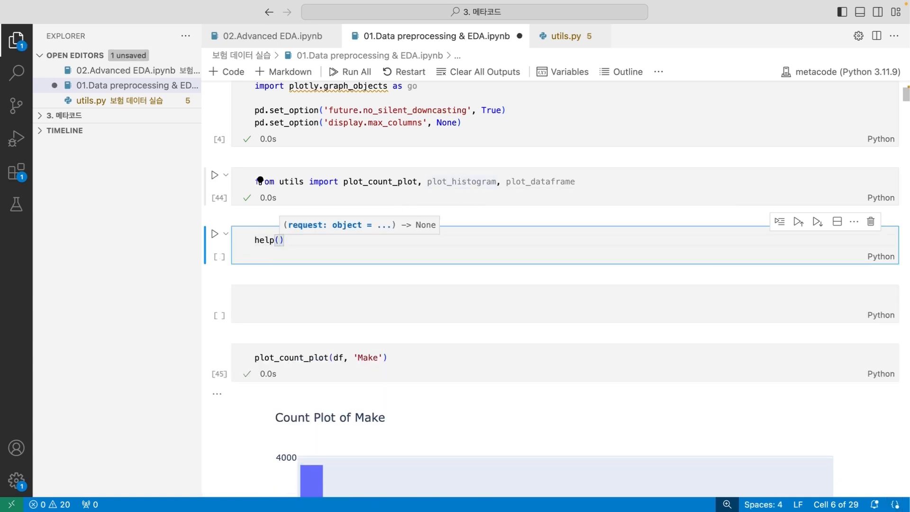
{"action": "type", "text": "px.his"}
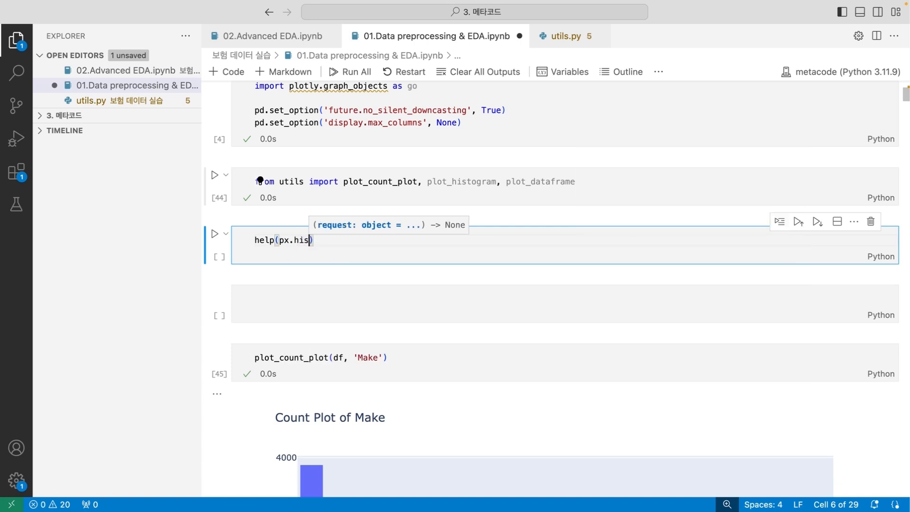
{"action": "type", "text": "togram"}
{"action": "key", "text": "ctrl+Return"}
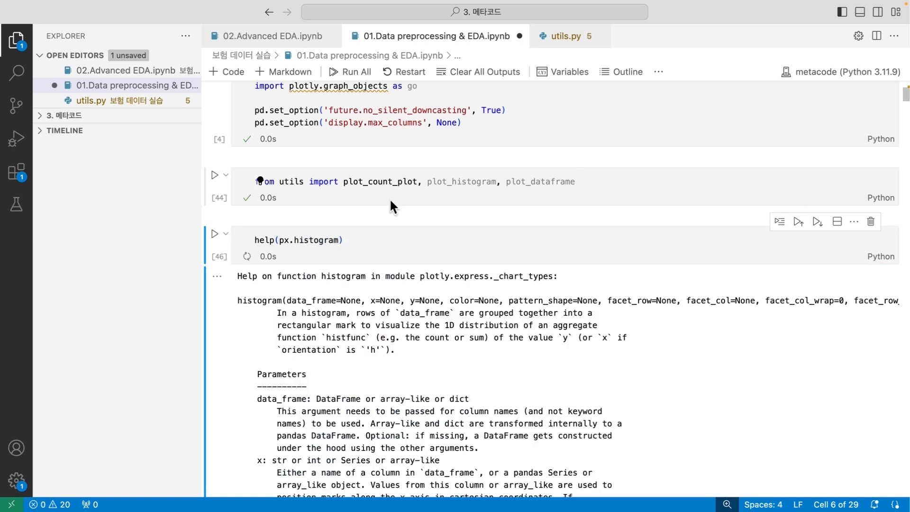
Step: Examine the help output for px.histogram and compare its description and parameter sections with the plot_histogram docstring in utils.py
{"action": "scroll", "coordinate": [348, 213], "scroll_direction": "down", "scroll_amount": 3}
{"action": "scroll", "coordinate": [347, 212], "scroll_direction": "up", "scroll_amount": 1}
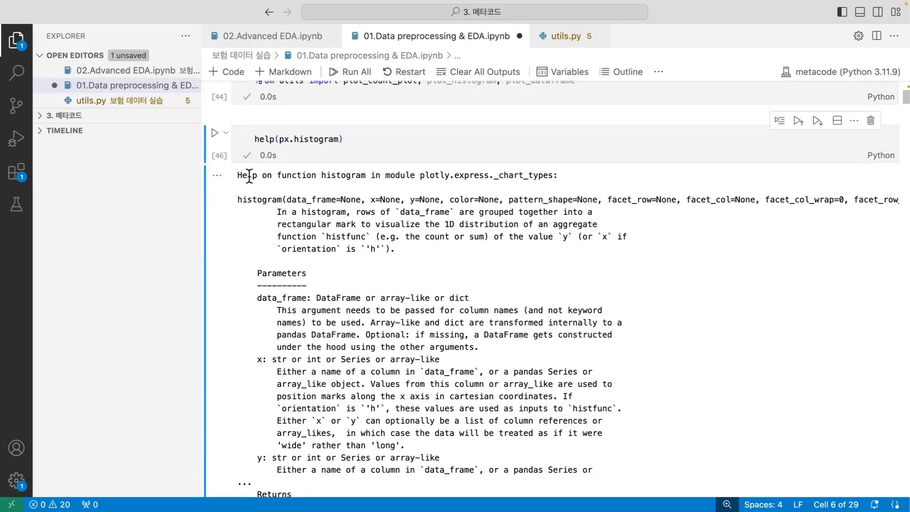
{"action": "left_click_drag", "start_coordinate": [239, 175], "coordinate": [363, 351]}
{"action": "scroll", "coordinate": [396, 294], "scroll_direction": "down", "scroll_amount": 3}
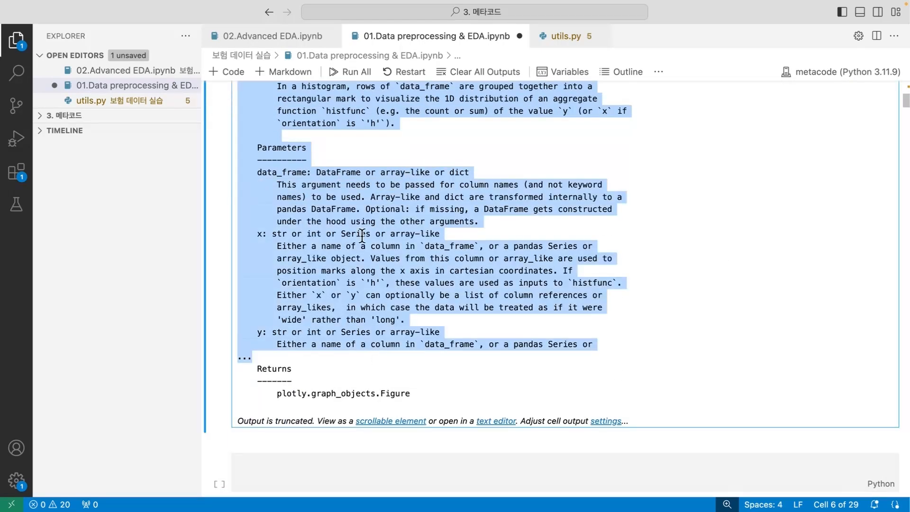
{"action": "scroll", "coordinate": [363, 221], "scroll_direction": "up", "scroll_amount": 4}
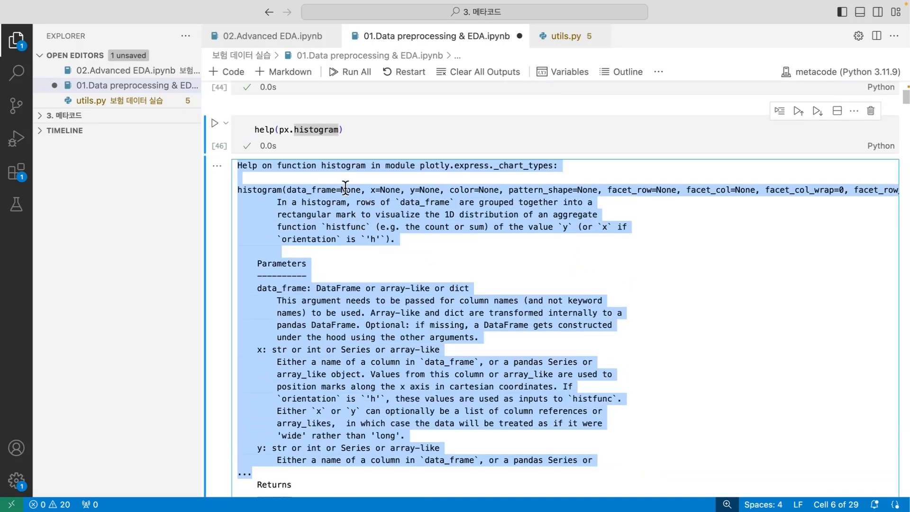
{"action": "left_click", "coordinate": [346, 171]}
{"action": "left_click_drag", "start_coordinate": [339, 130], "coordinate": [279, 129]}
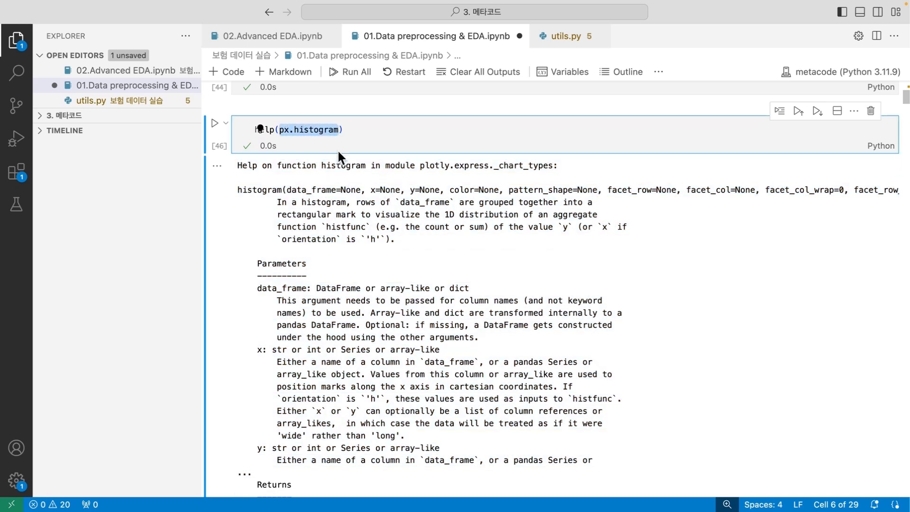
{"action": "left_click", "coordinate": [565, 36]}
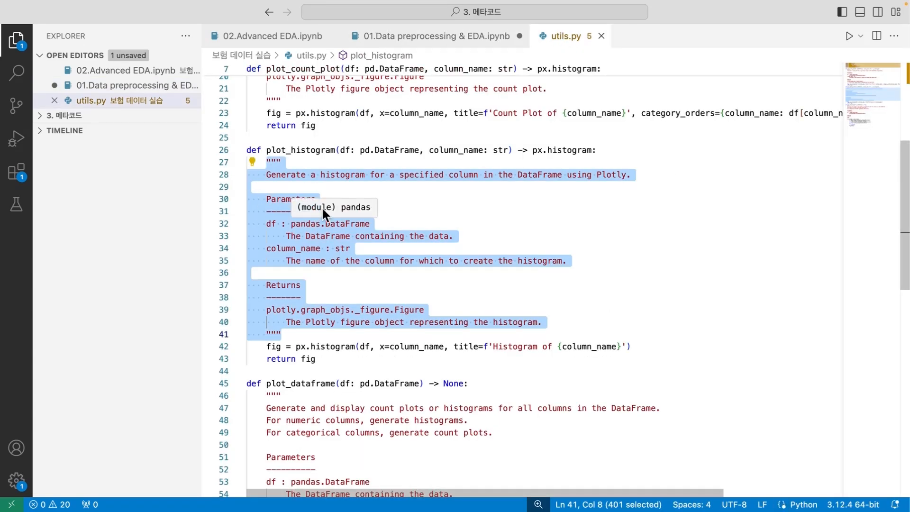
{"action": "left_click", "coordinate": [384, 188]}
{"action": "left_click", "coordinate": [407, 38]}
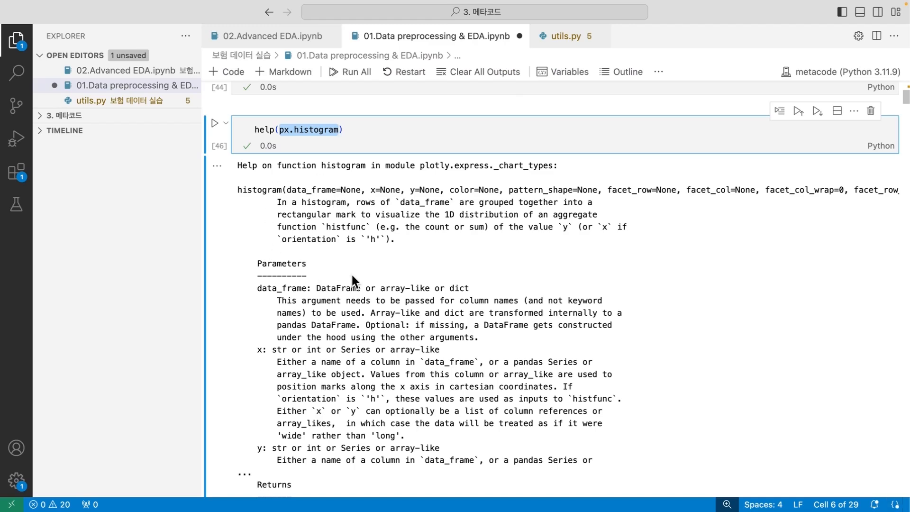
{"action": "scroll", "coordinate": [336, 214], "scroll_direction": "up", "scroll_amount": 1}
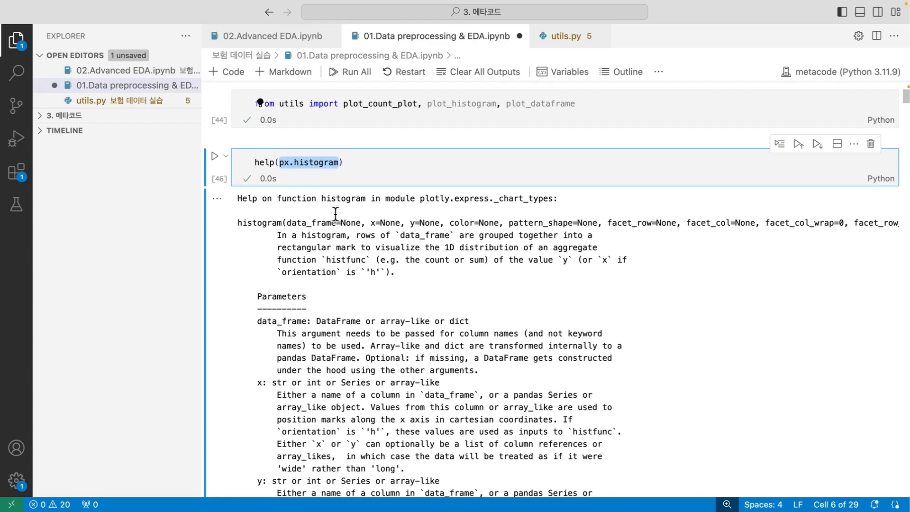
Step: Replace the help call with px.histogram() in the cell below the utils import
{"action": "key", "text": "super+a"}
{"action": "type", "text": "px."}
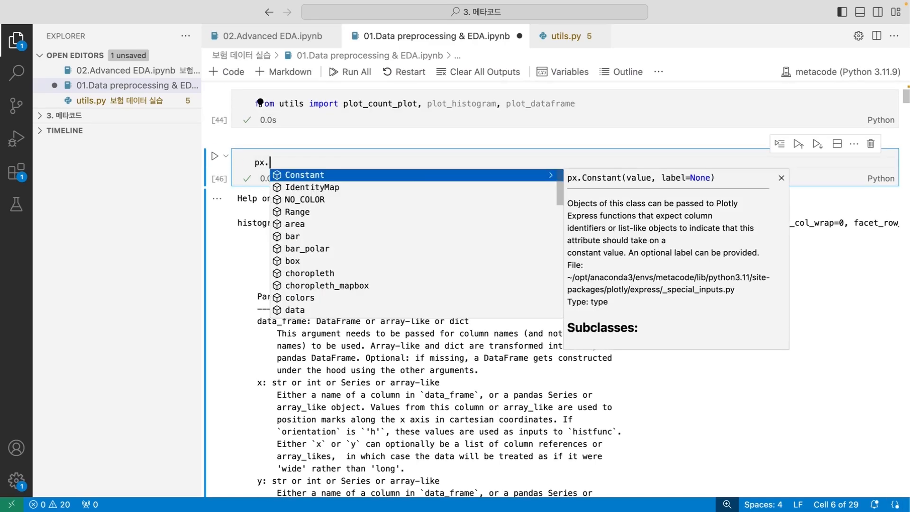
{"action": "type", "text": "histogram("}
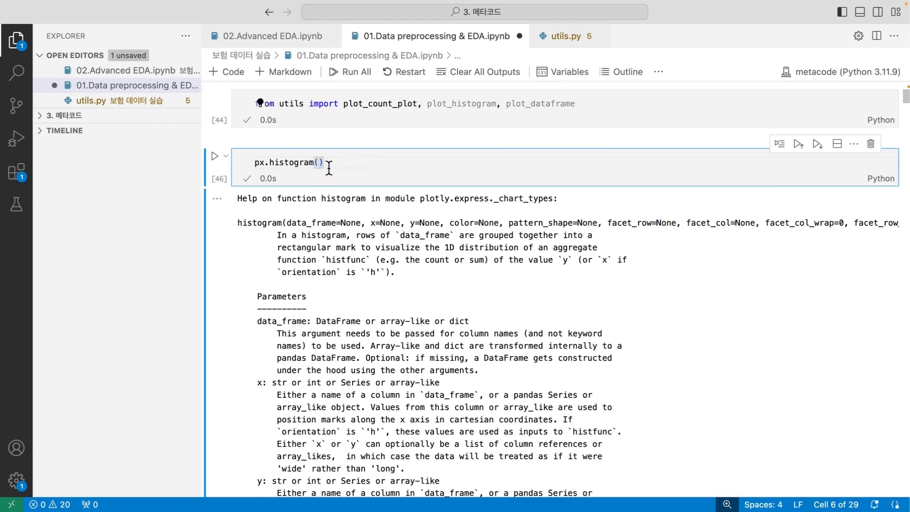
{"action": "left_click", "coordinate": [337, 289]}
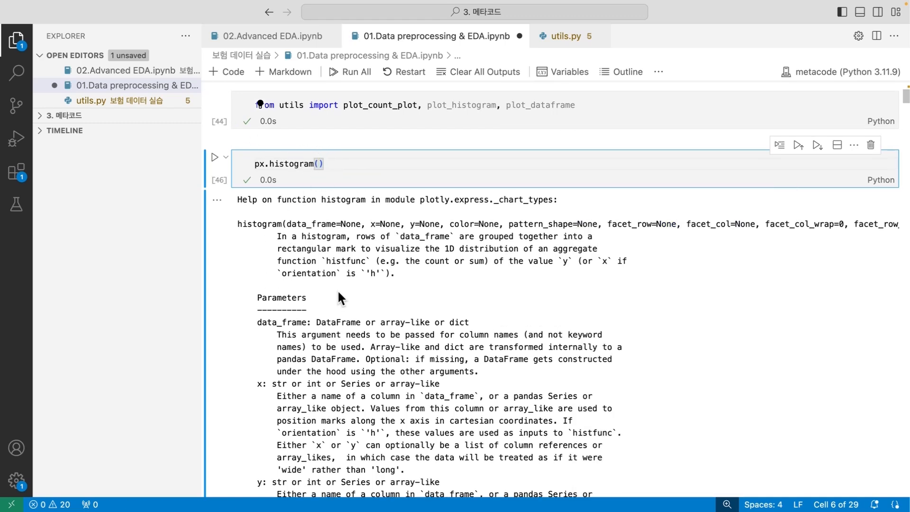
{"action": "scroll", "coordinate": [337, 289], "scroll_direction": "up", "scroll_amount": 2}
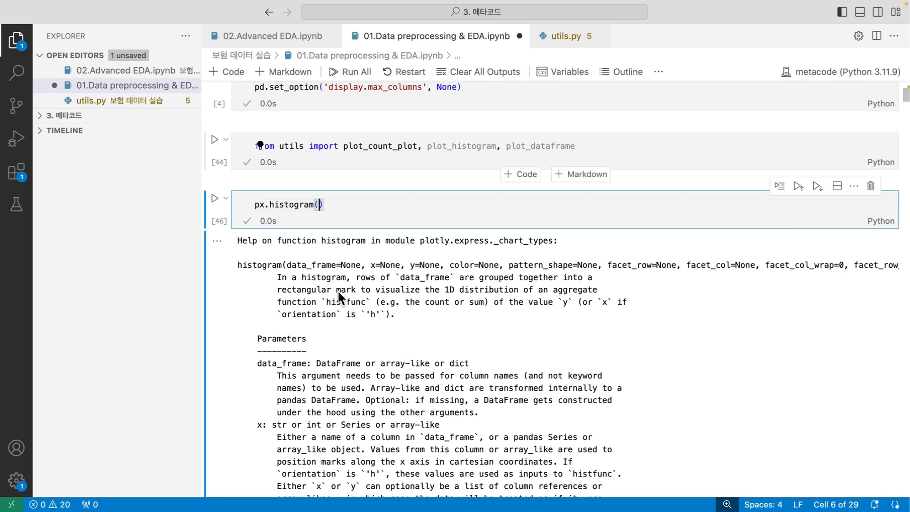
{"action": "double_click", "coordinate": [373, 149]}
{"action": "left_click", "coordinate": [349, 204]}
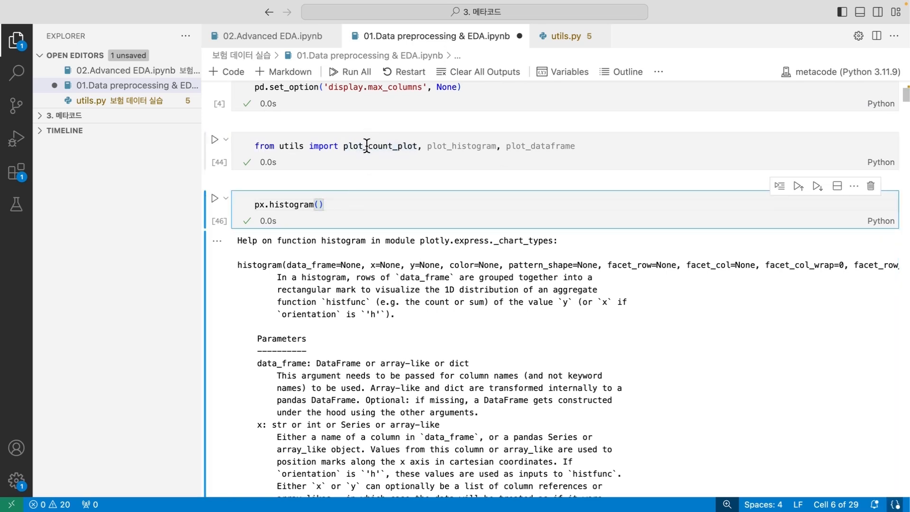
Step: Examine the documentation tooltip of the imported plot_count_plot, and run help(plot_count_plot) in the cell below the import
{"action": "mouse_move", "coordinate": [366, 146]}
{"action": "key", "text": "super+a"}
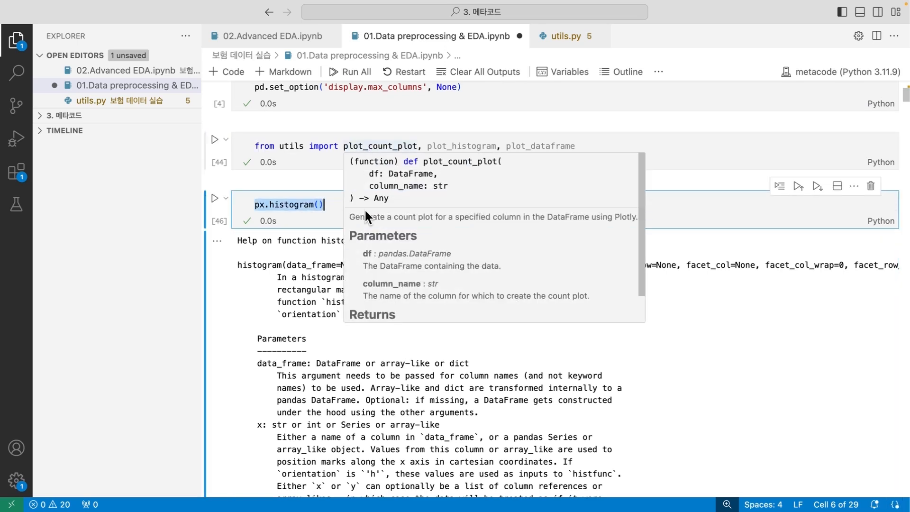
{"action": "scroll", "coordinate": [414, 287], "scroll_direction": "down", "scroll_amount": 2}
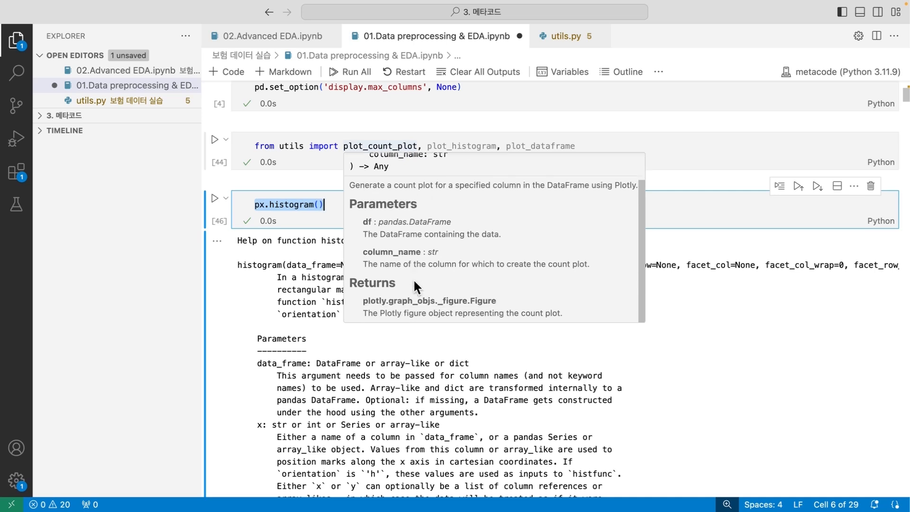
{"action": "scroll", "coordinate": [413, 277], "scroll_direction": "up", "scroll_amount": 2}
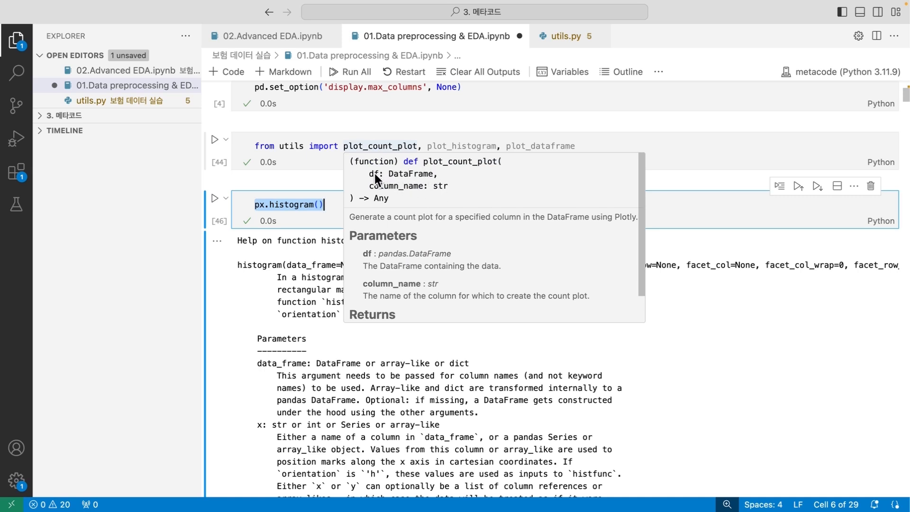
{"action": "scroll", "coordinate": [452, 196], "scroll_direction": "down", "scroll_amount": 2}
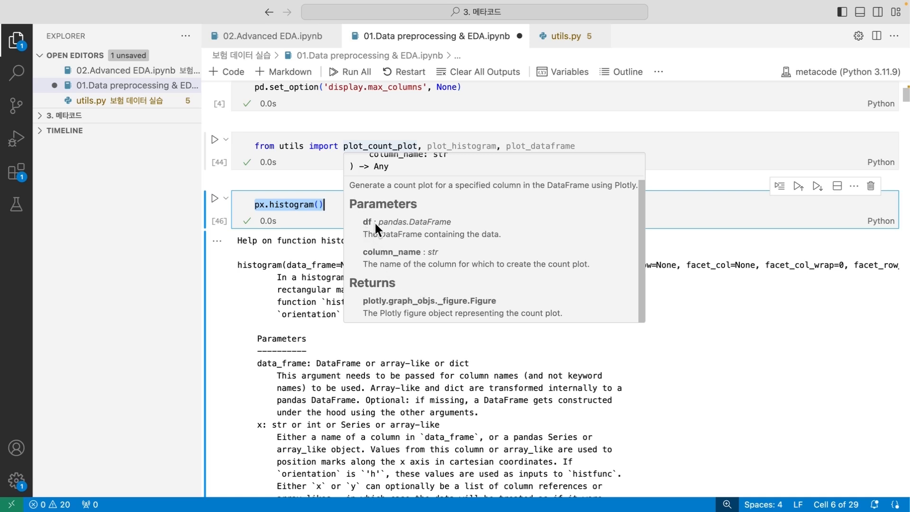
{"action": "type", "text": "help(plot_count_plot)"}
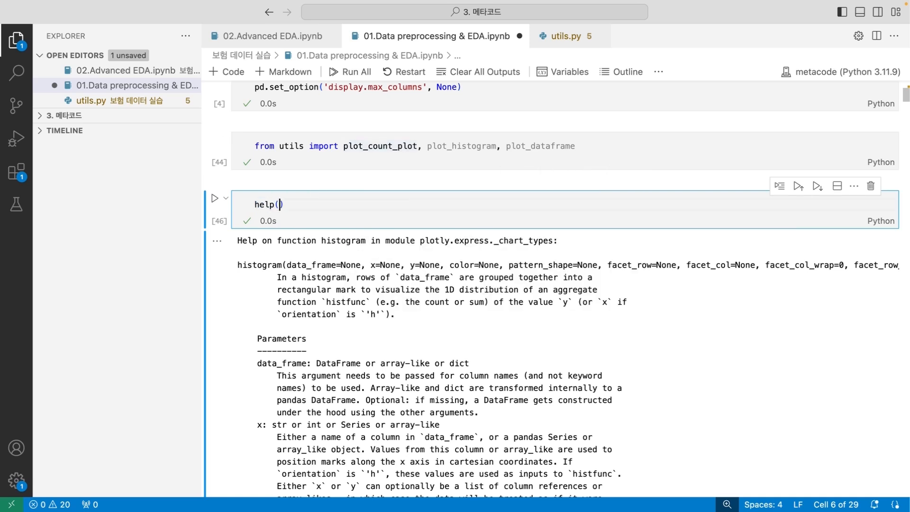
{"action": "key", "text": "ctrl+Return"}
{"action": "scroll", "coordinate": [336, 237], "scroll_direction": "down", "scroll_amount": 3}
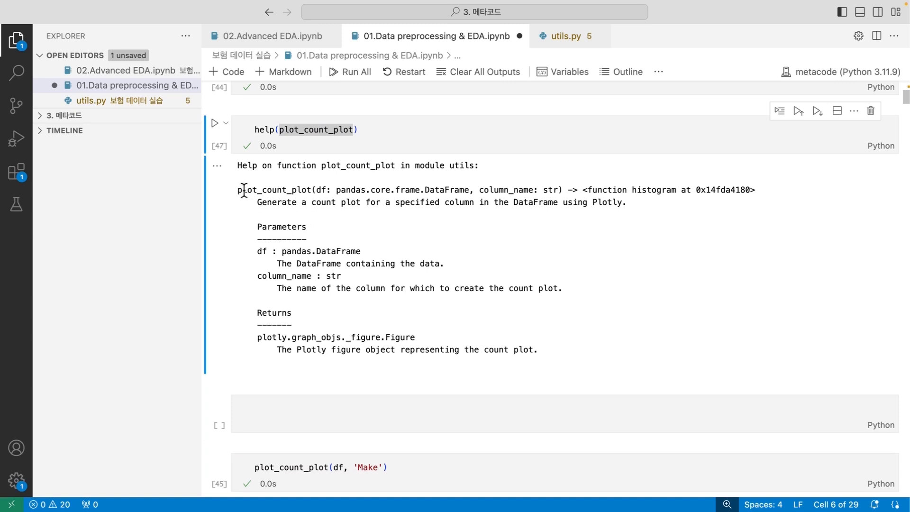
Step: Copy plot_count_plot's whole docstring, including its triple quotes, from utils.py
{"action": "left_click", "coordinate": [555, 34]}
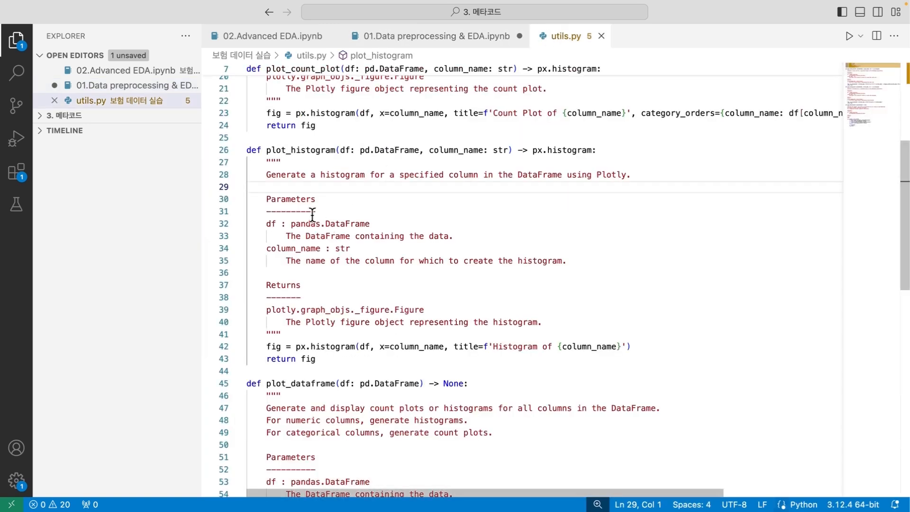
{"action": "scroll", "coordinate": [310, 209], "scroll_direction": "up", "scroll_amount": 3}
{"action": "left_click", "coordinate": [303, 250]}
{"action": "scroll", "coordinate": [273, 182], "scroll_direction": "up", "scroll_amount": 2}
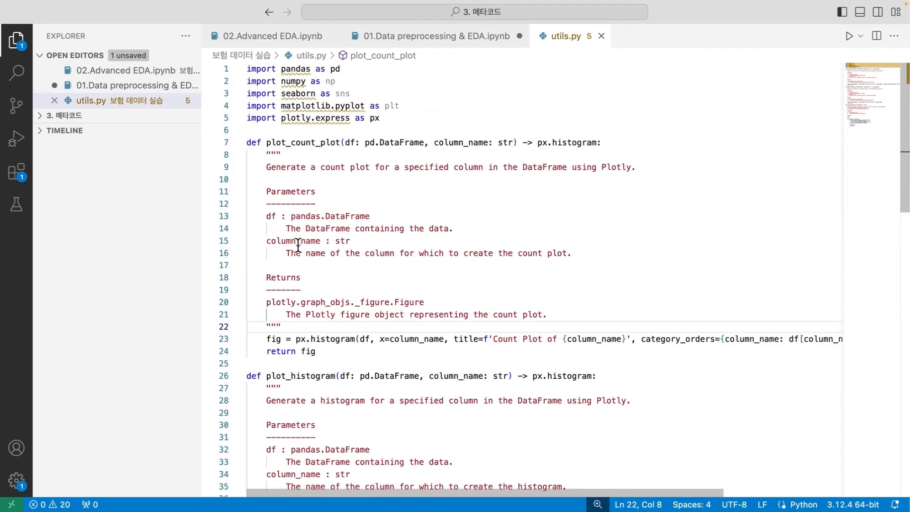
{"action": "left_click", "coordinate": [266, 155], "text": "shift"}
{"action": "key", "text": "super+c"}
Step: Add a Markdown cell below the plot_count_plot help output in the 01.Data preprocessing & EDA.ipynb notebook and paste the docstring into it
{"action": "left_click", "coordinate": [427, 37]}
{"action": "scroll", "coordinate": [374, 258], "scroll_direction": "down", "scroll_amount": 3}
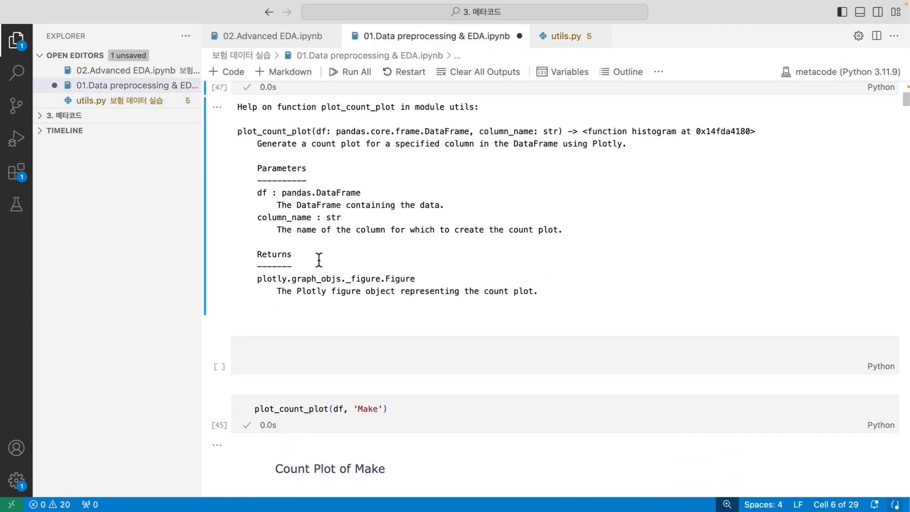
{"action": "key", "text": "a"}
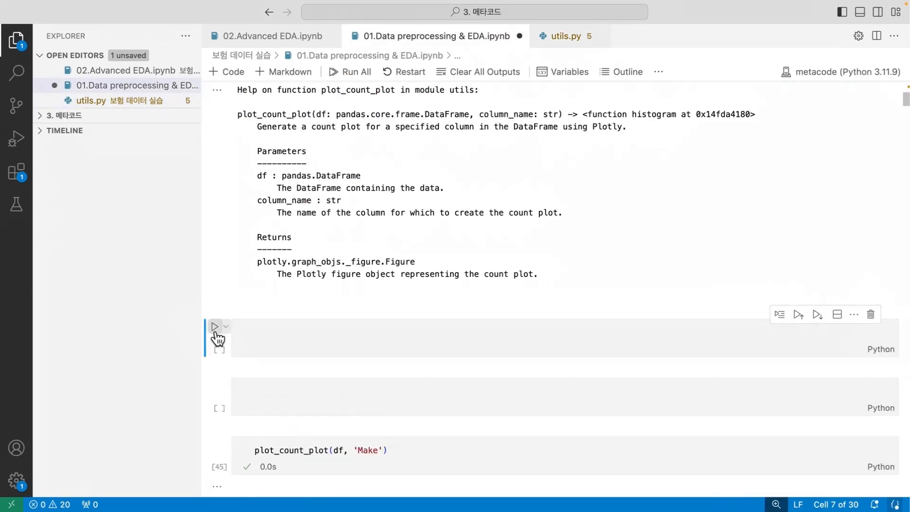
{"action": "key", "text": "m"}
{"action": "key", "text": "Return"}
{"action": "key", "text": "super+v"}
{"action": "scroll", "coordinate": [369, 212], "scroll_direction": "up", "scroll_amount": 2}
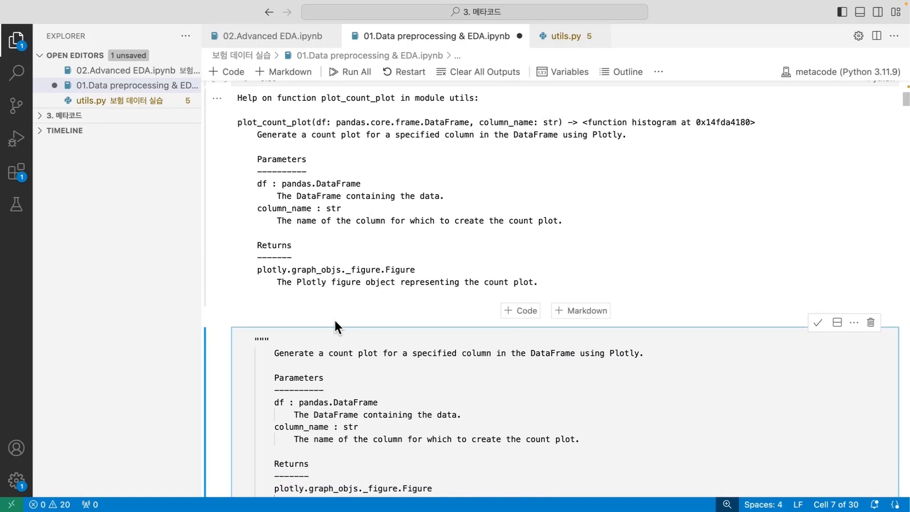
Step: Compare the help output's description with the pasted docstring, and delete the Markdown cell
{"action": "left_click_drag", "start_coordinate": [257, 135], "coordinate": [406, 135]}
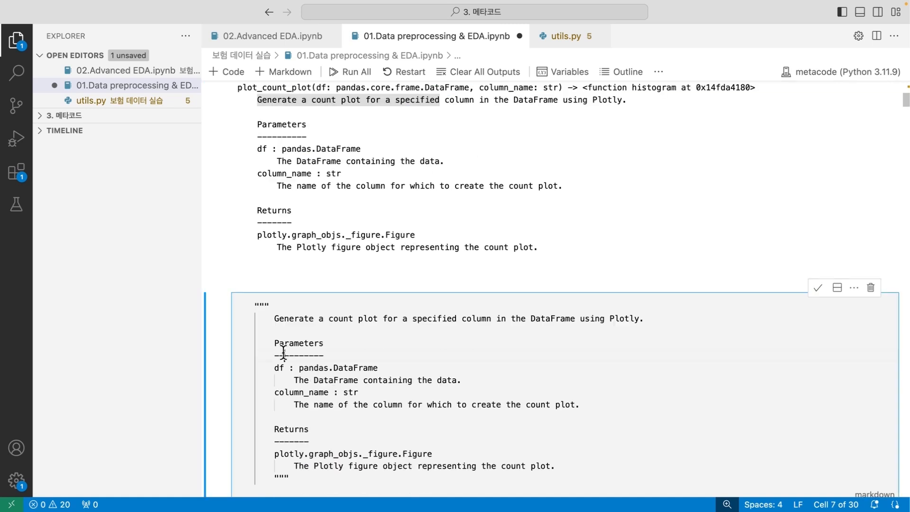
{"action": "double_click", "coordinate": [283, 350]}
{"action": "left_click_drag", "start_coordinate": [301, 300], "coordinate": [498, 300]}
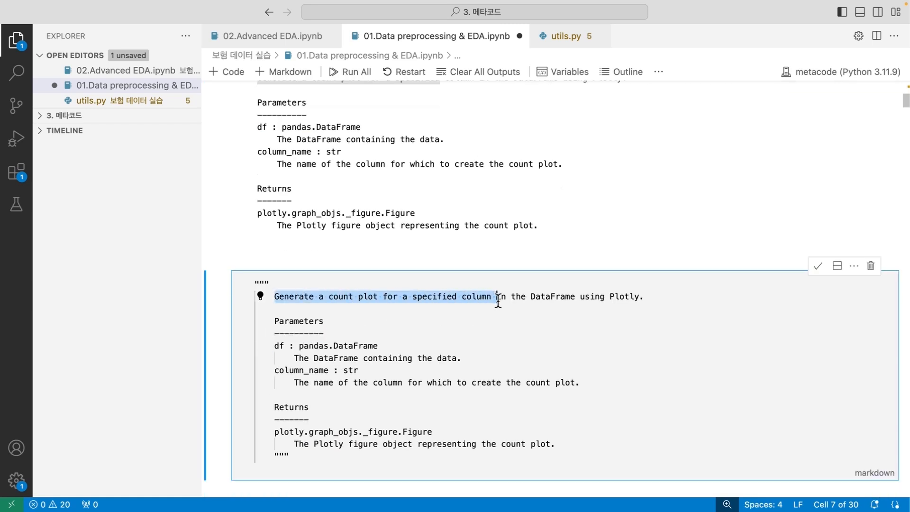
{"action": "left_click", "coordinate": [218, 308]}
{"action": "scroll", "coordinate": [376, 215], "scroll_direction": "up", "scroll_amount": 4}
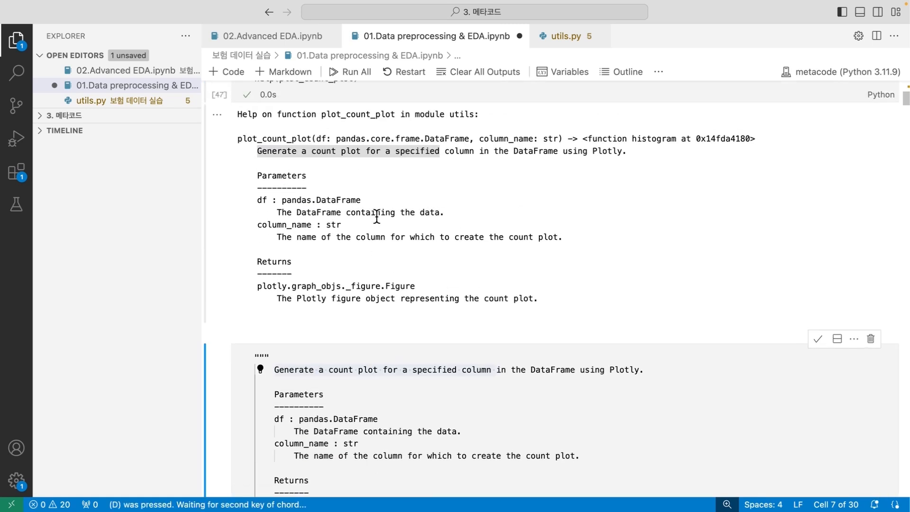
{"action": "key", "text": "d"}
{"action": "key", "text": "d"}
{"action": "left_click", "coordinate": [377, 215]}
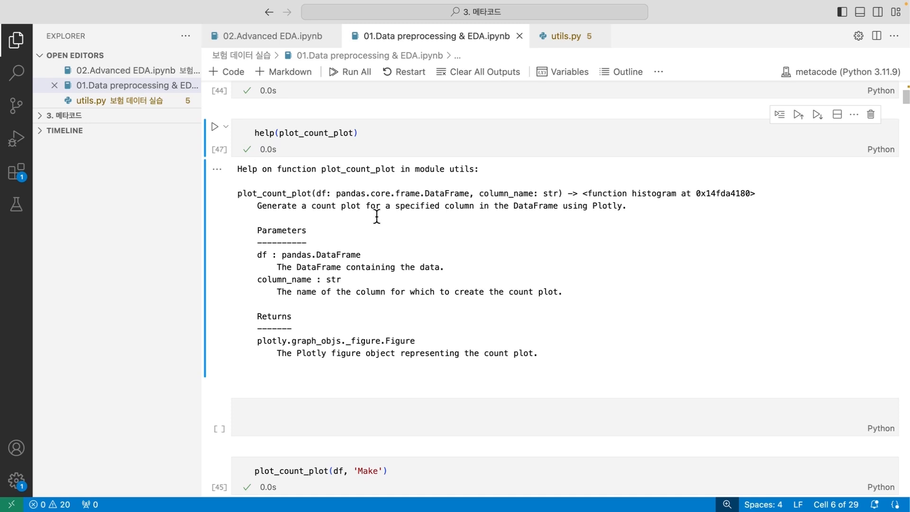
Step: Review plot_count_plot's docstring in utils.py and return to its help output in the 01.Data preprocessing & EDA.ipynb notebook
{"action": "left_click", "coordinate": [562, 36]}
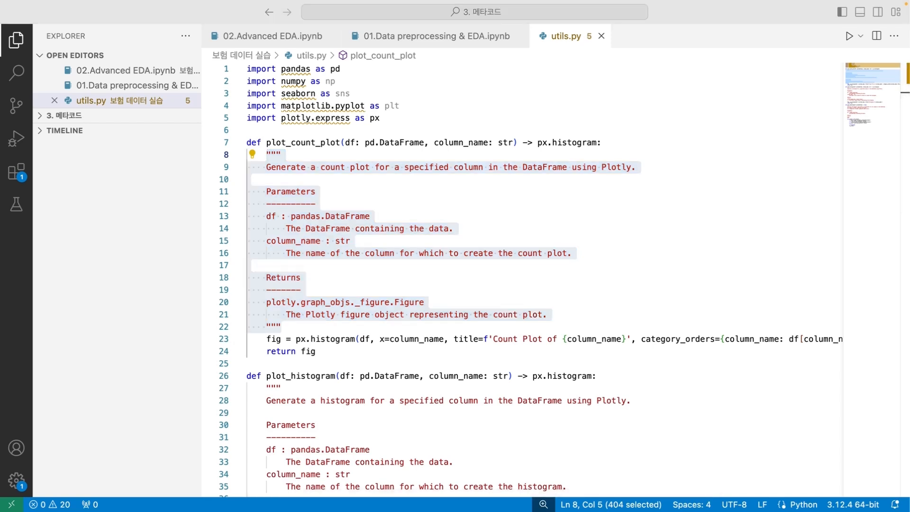
{"action": "left_click", "coordinate": [576, 270]}
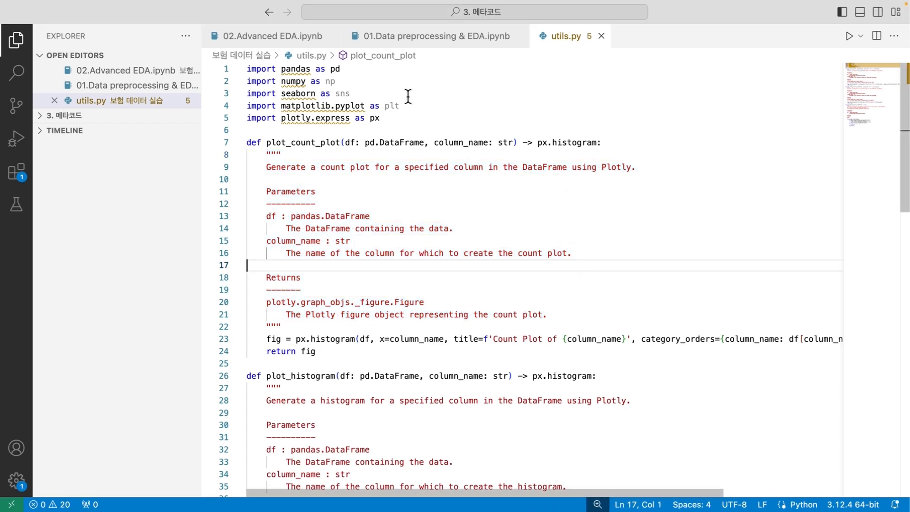
{"action": "left_click", "coordinate": [400, 39]}
{"action": "scroll", "coordinate": [385, 179], "scroll_direction": "down", "scroll_amount": 2}
{"action": "left_click", "coordinate": [385, 179]}
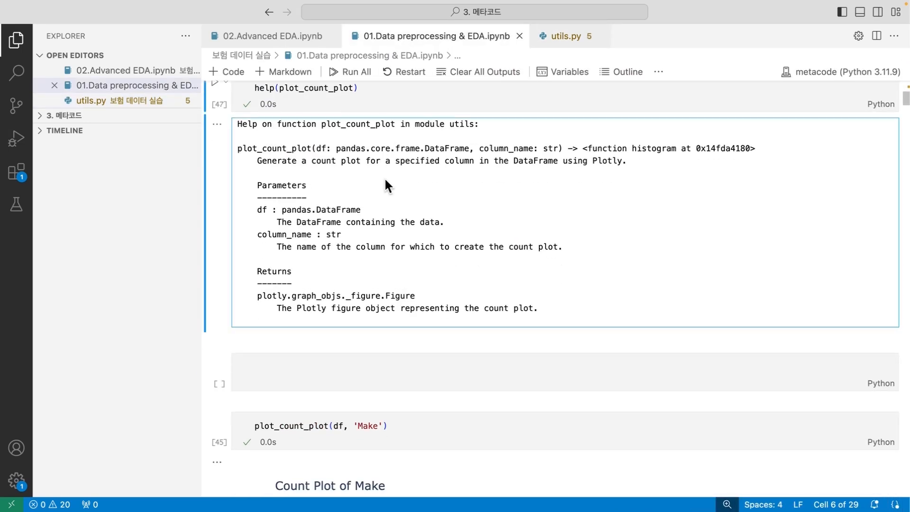
Step: Delete the help(plot_count_plot) cell and the empty code cell beneath it
{"action": "scroll", "coordinate": [385, 179], "scroll_direction": "up", "scroll_amount": 3}
{"action": "left_click", "coordinate": [217, 171]}
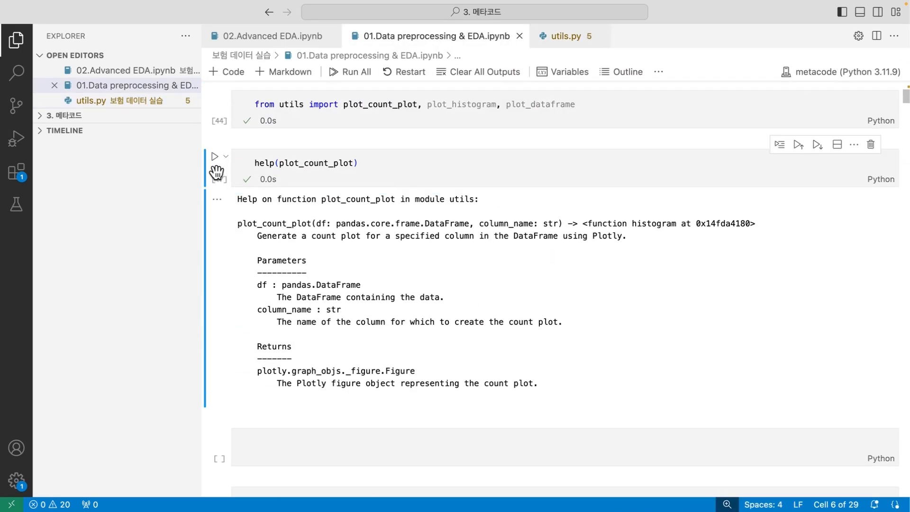
{"action": "key", "text": "d"}
{"action": "key", "text": "d"}
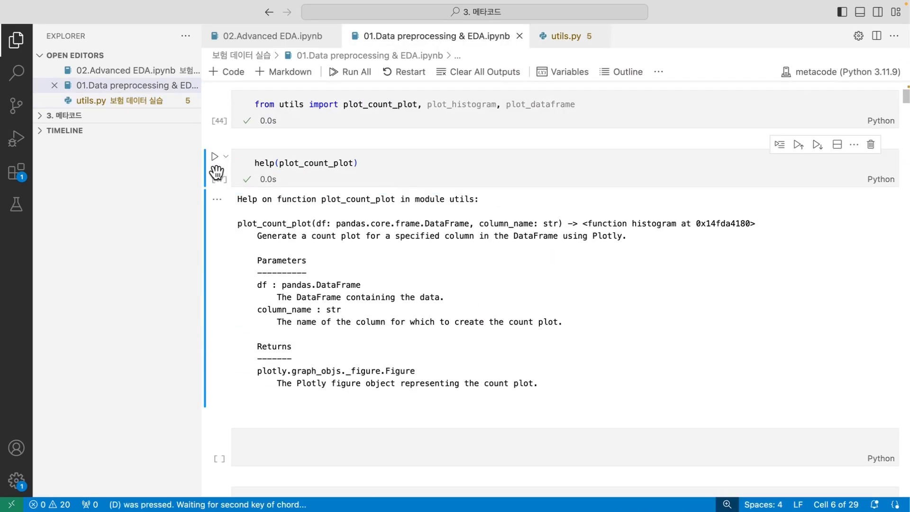
{"action": "key", "text": "d"}
{"action": "key", "text": "d"}
Step: Examine the dataset's columns in the df.head() output, from Month through PolicyType to the policy-related columns
{"action": "scroll", "coordinate": [217, 172], "scroll_direction": "down", "scroll_amount": 2}
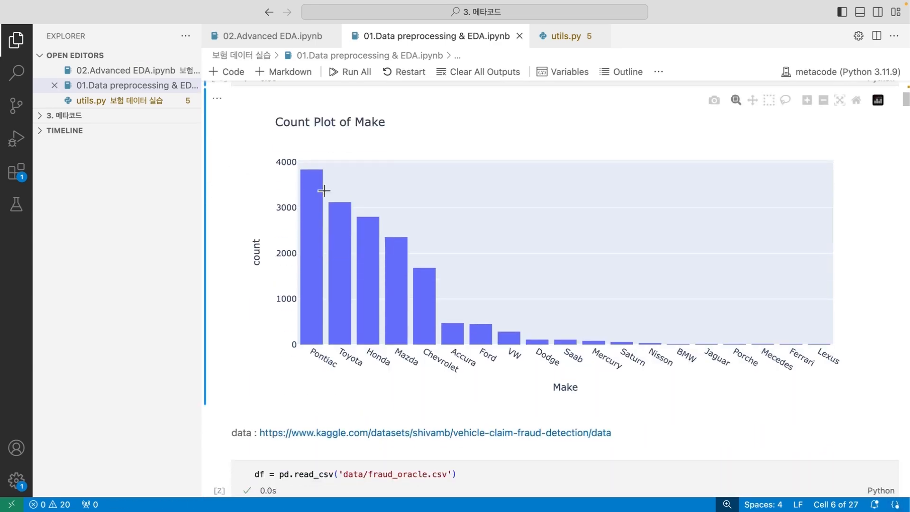
{"action": "scroll", "coordinate": [324, 191], "scroll_direction": "down", "scroll_amount": 8}
{"action": "left_click", "coordinate": [339, 212]}
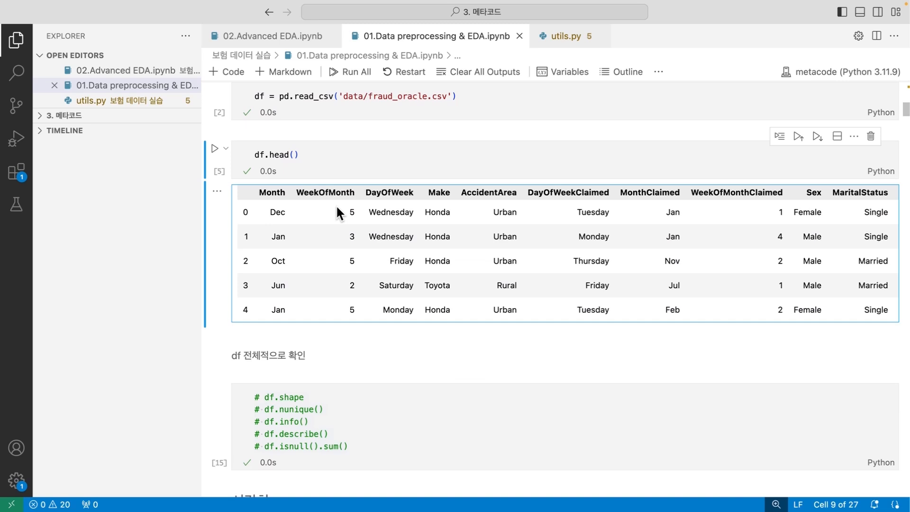
{"action": "scroll", "coordinate": [374, 215], "scroll_direction": "right", "scroll_amount": 10}
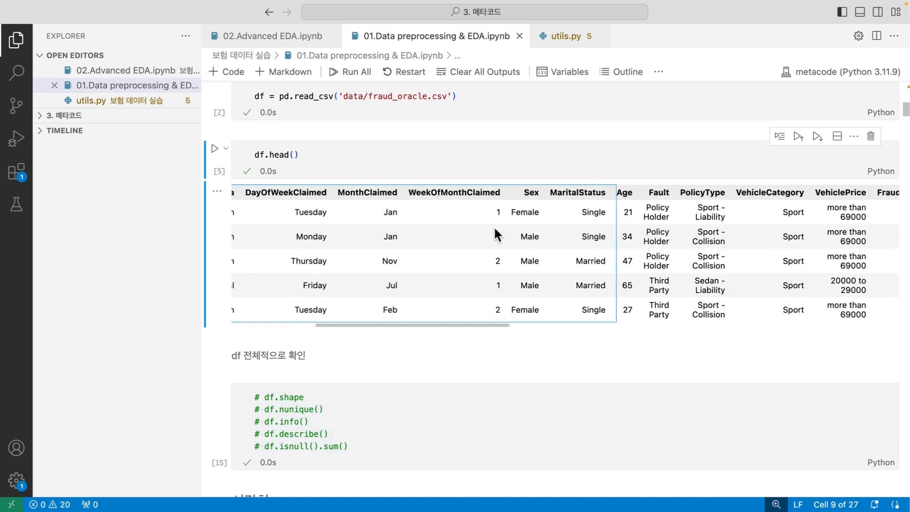
{"action": "scroll", "coordinate": [505, 226], "scroll_direction": "right", "scroll_amount": 3}
{"action": "double_click", "coordinate": [562, 190]}
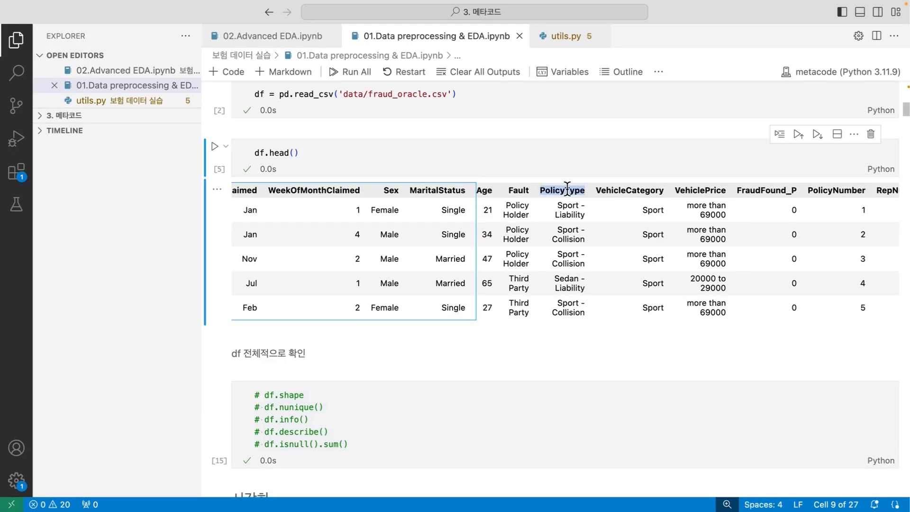
{"action": "scroll", "coordinate": [574, 223], "scroll_direction": "right", "scroll_amount": 15}
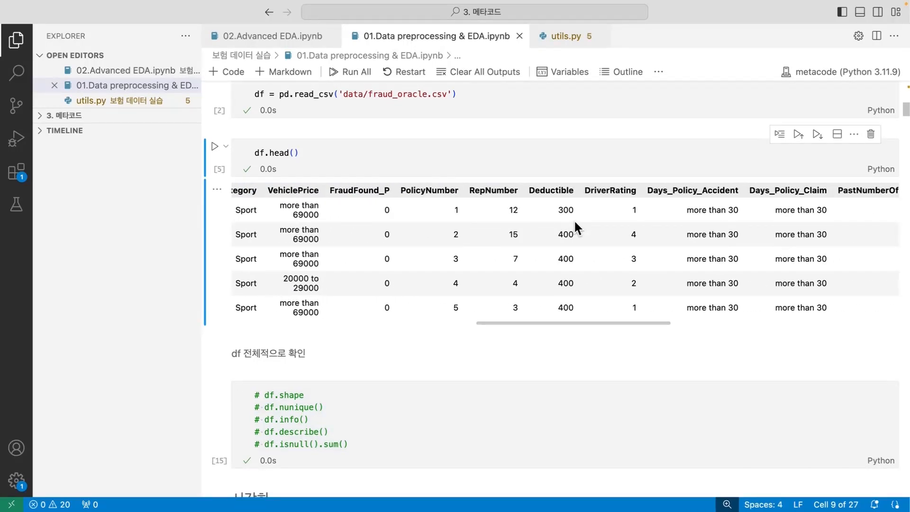